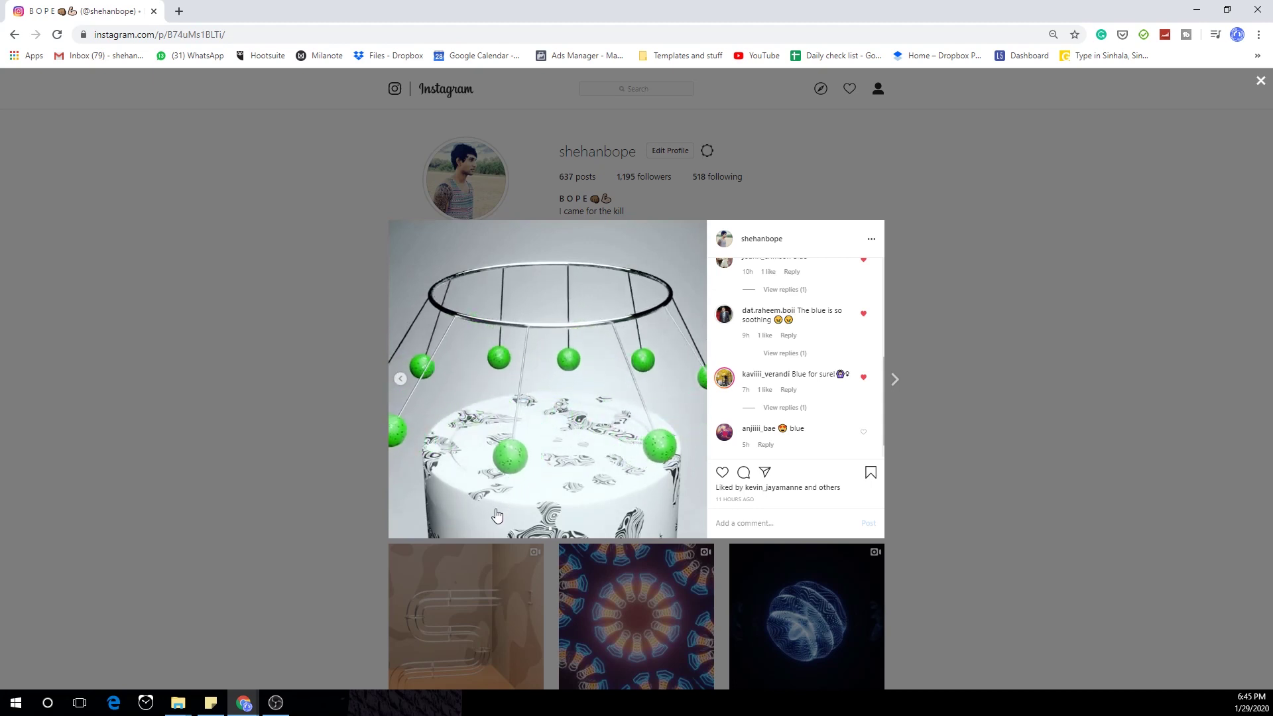
- Close the open Instagram post and return to the profile page
click(305, 530)
click(432, 547)
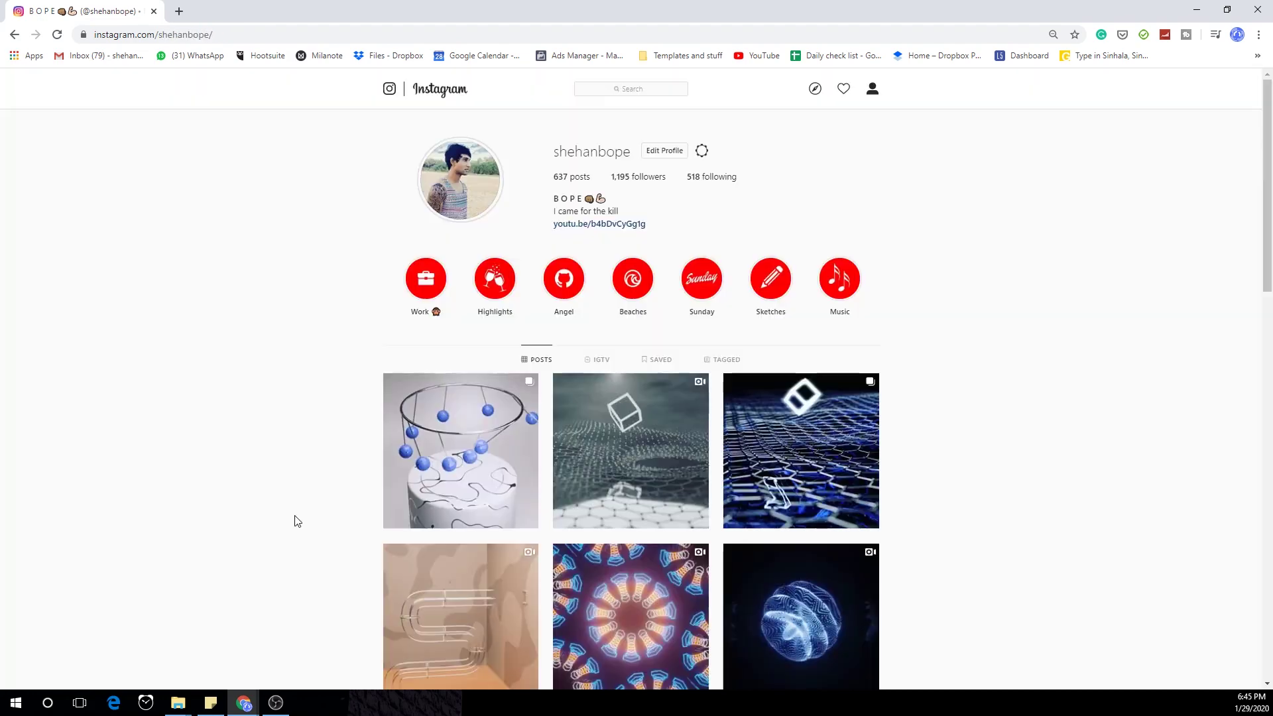
click(296, 518)
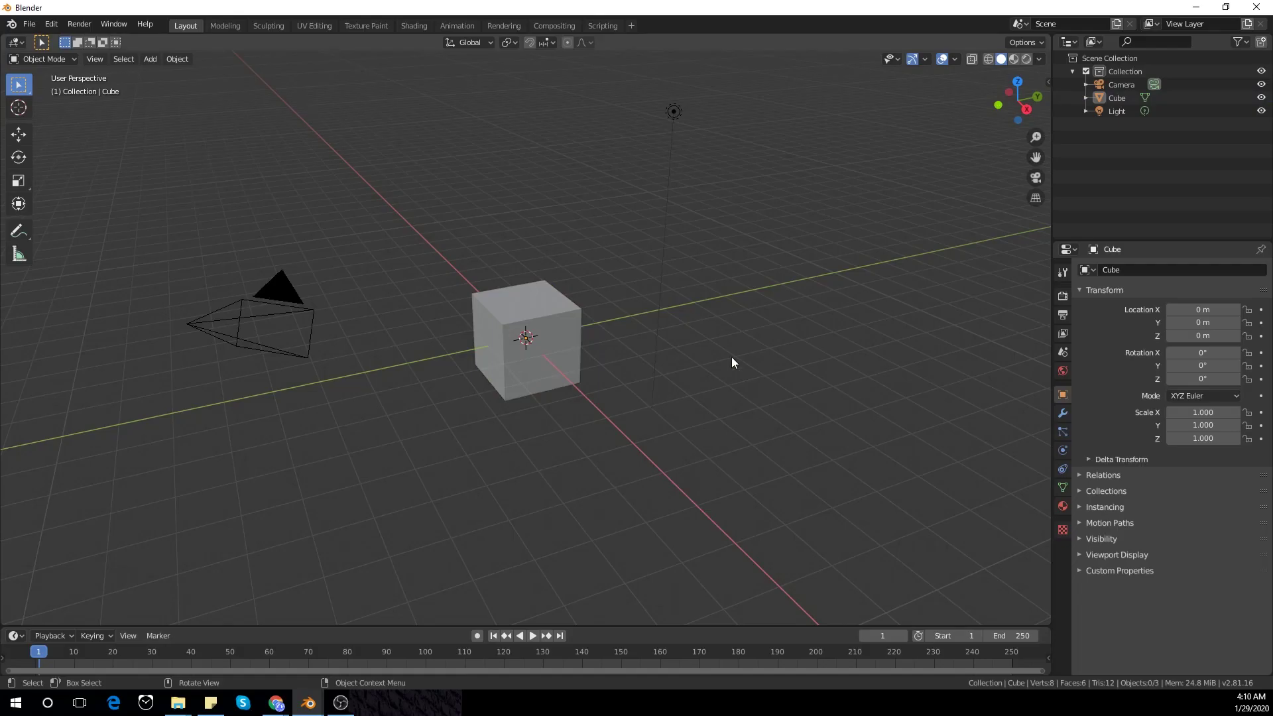
- Delete all default objects (camera, cube and light) from the scene
key(x)
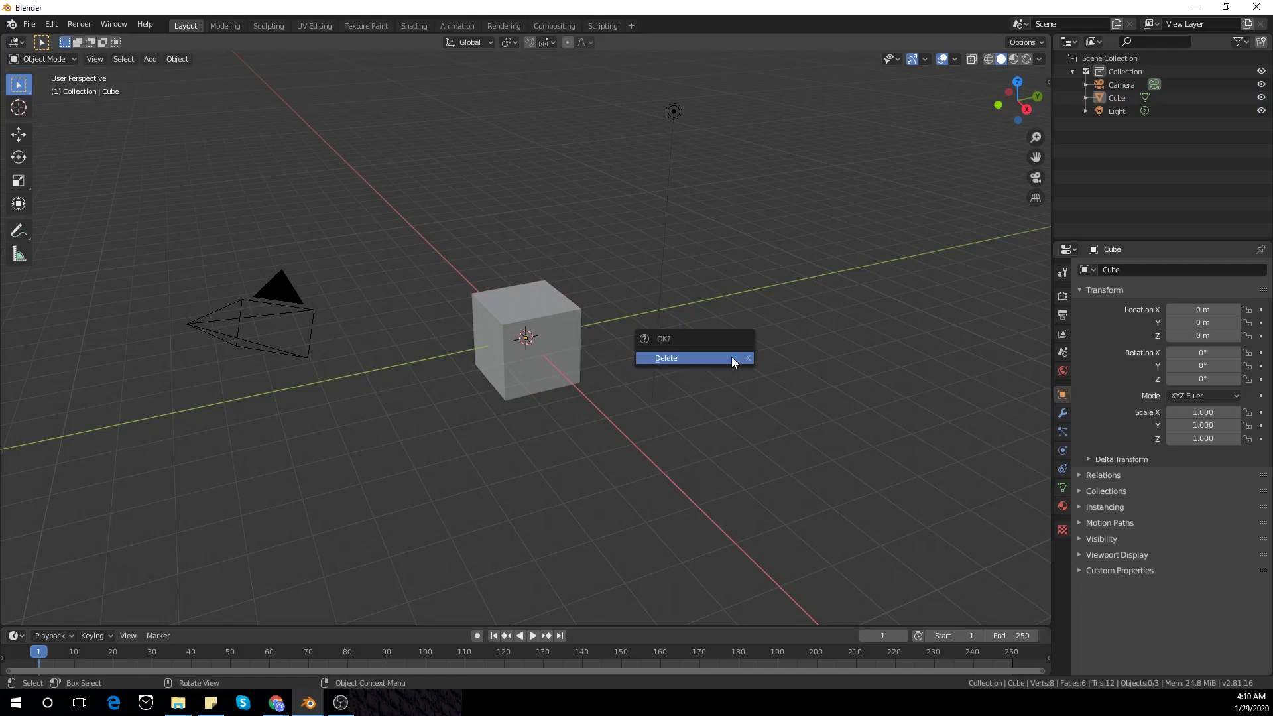
key(a)
key(x)
click(788, 289)
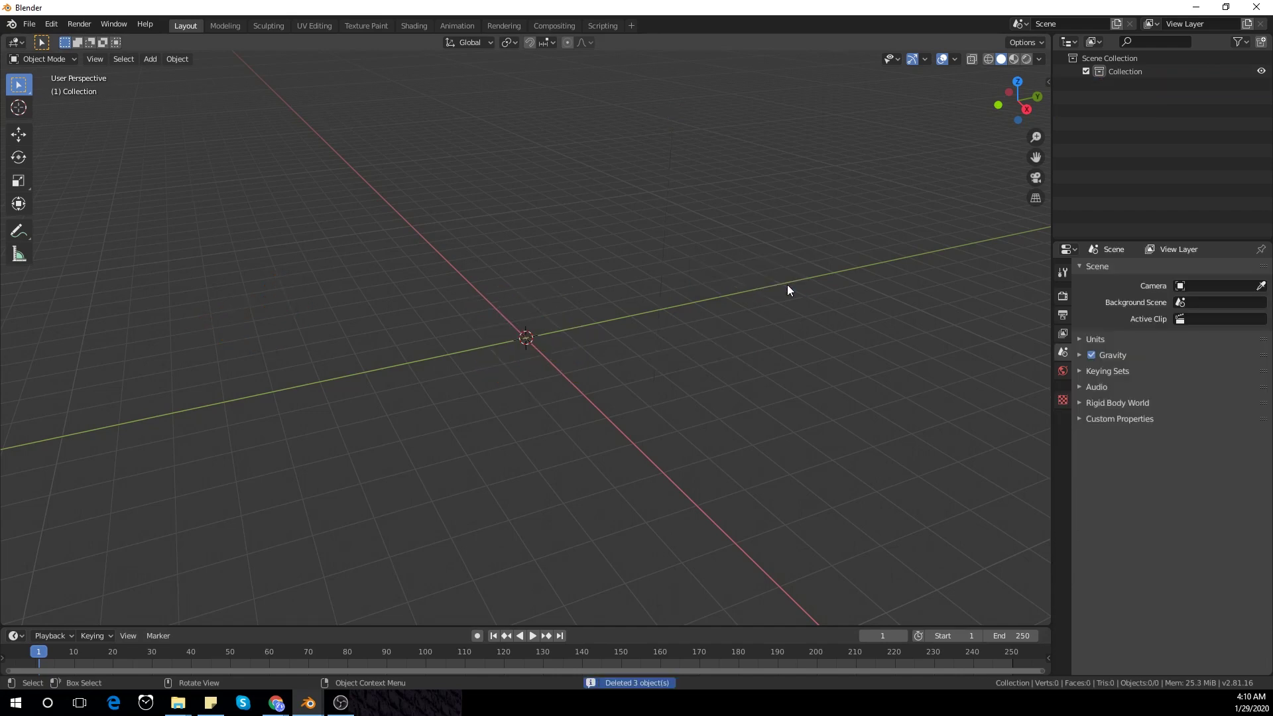
- Switch to Chrome and read the GraphicAll page for Animation Nodes + Extra Nodes for Blender 2.8x - Win OS
click(1198, 8)
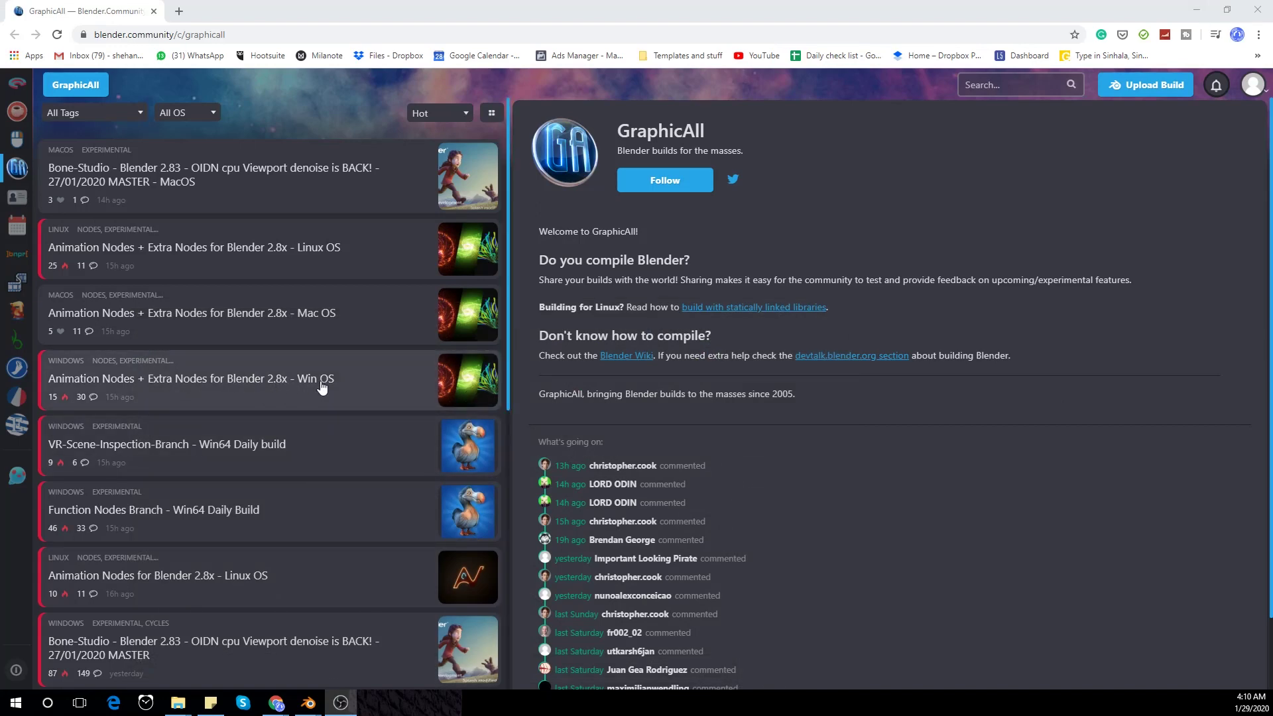
click(399, 386)
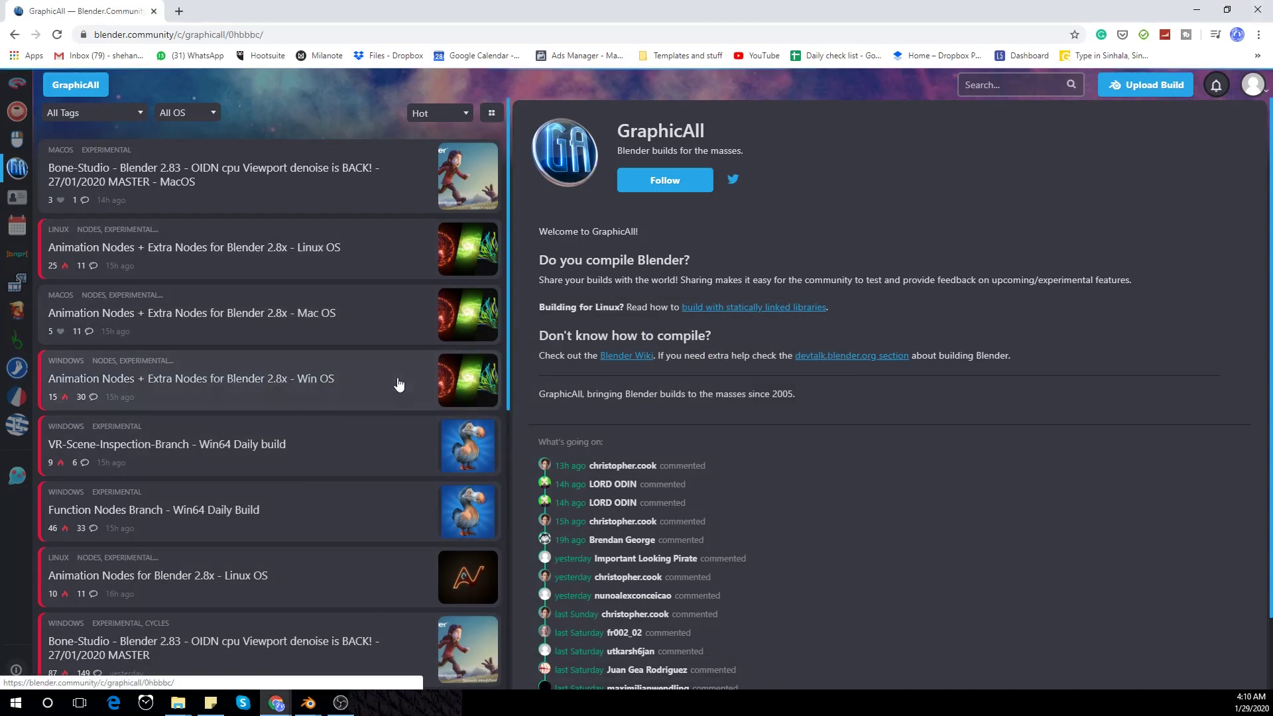
scroll(658, 417, down, 15)
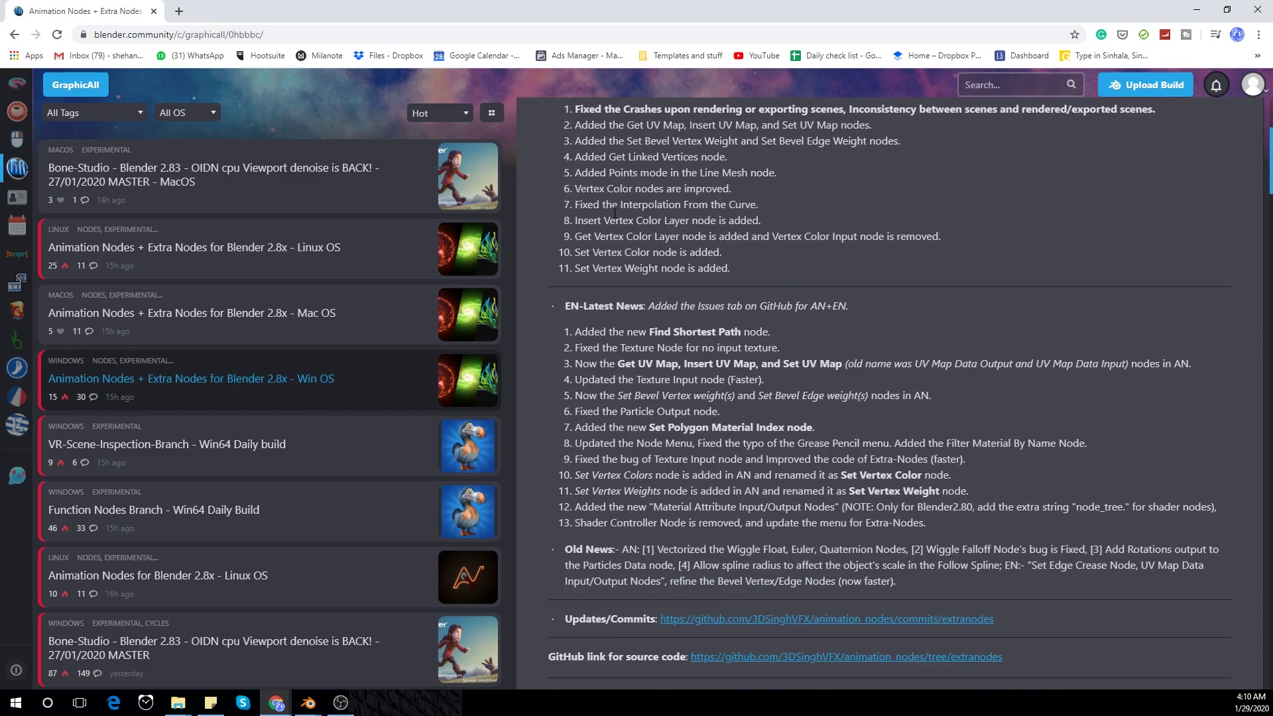
scroll(618, 237, up, 15)
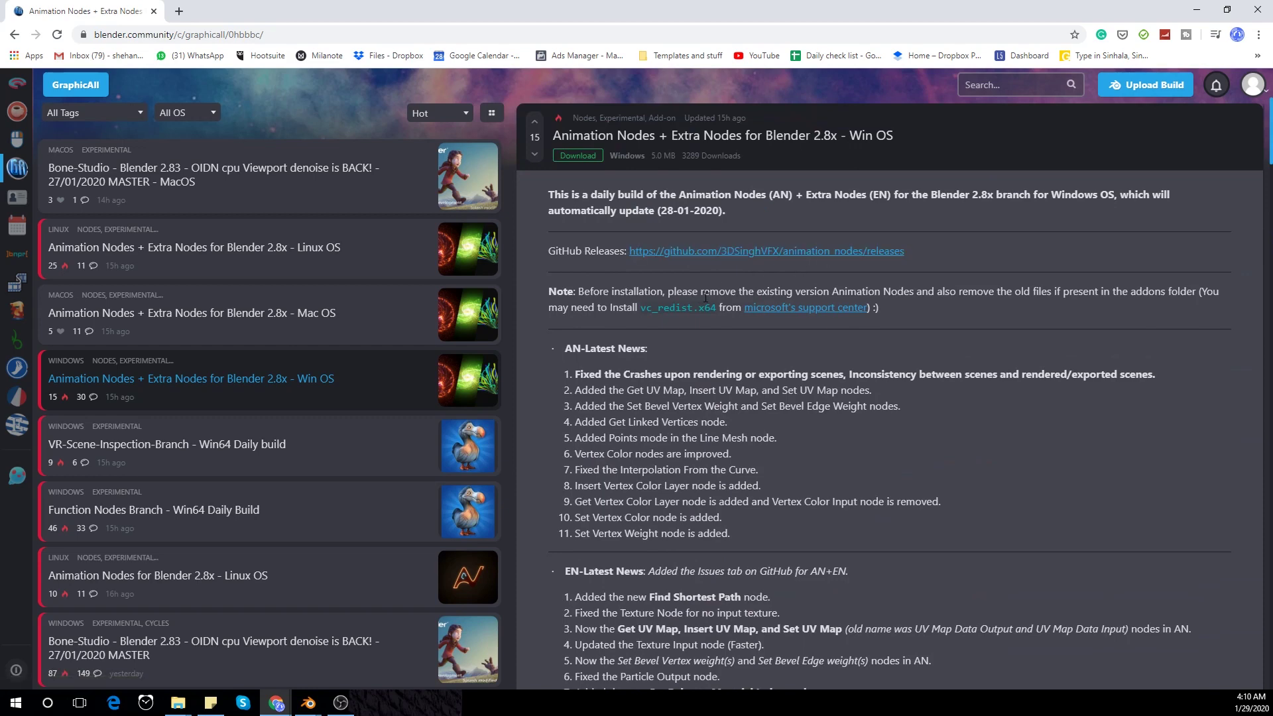
- View the Microsoft support page linked for vc_redist.x64 in a new browser tab and return to the GraphicAll page
right_click(804, 318)
click(825, 323)
click(239, 11)
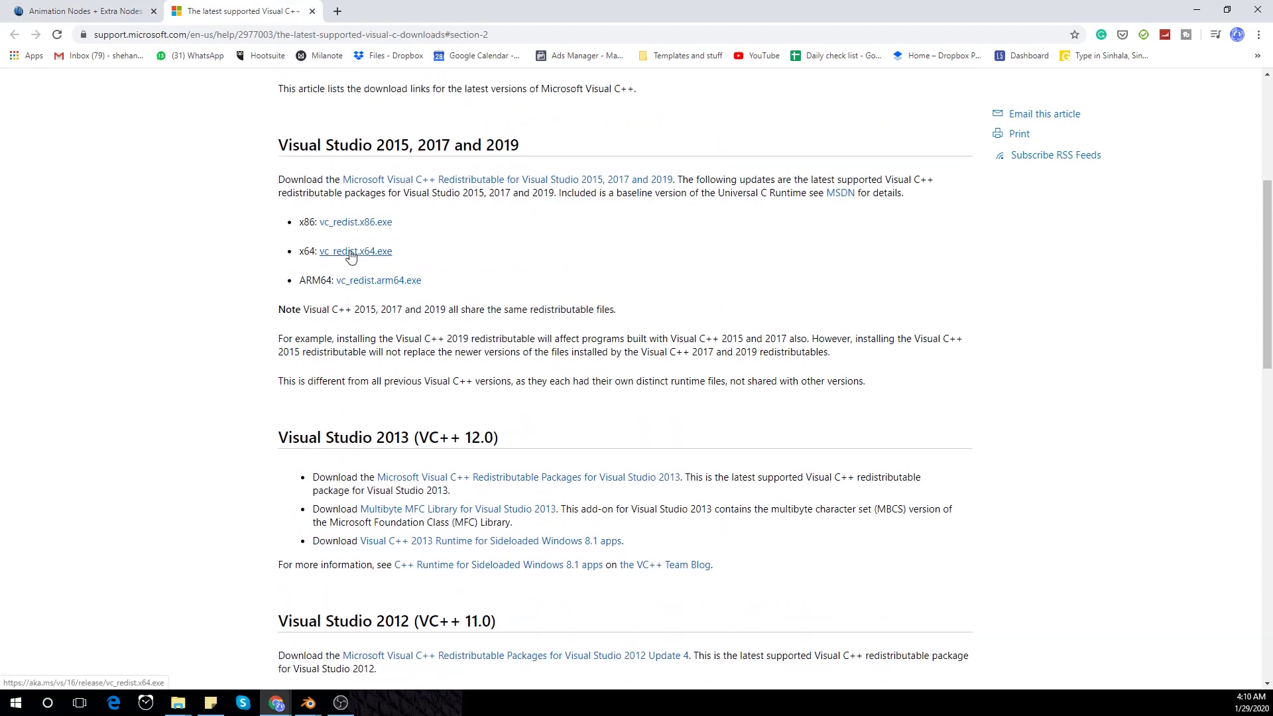
click(83, 11)
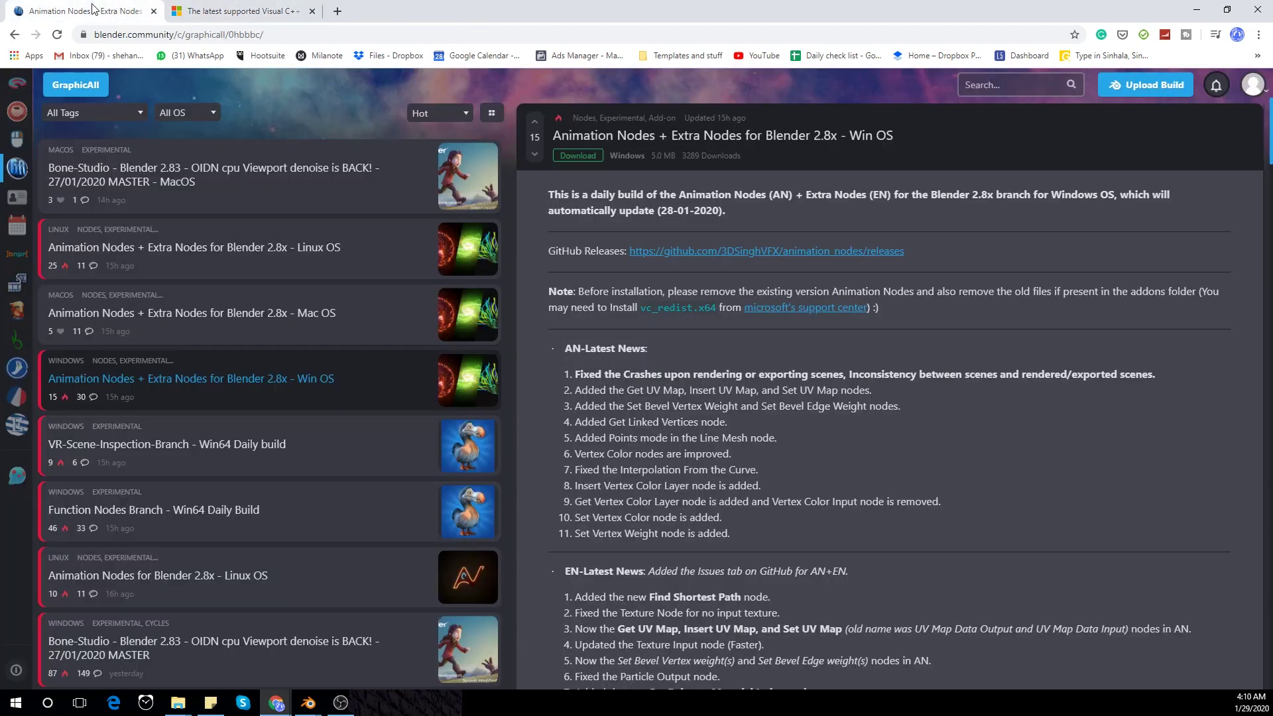
scroll(822, 272, down, 1)
scroll(782, 266, up, 1)
- Switch to Blender and open the Preferences window at its add-on settings
mouse_move(308, 703)
click(360, 662)
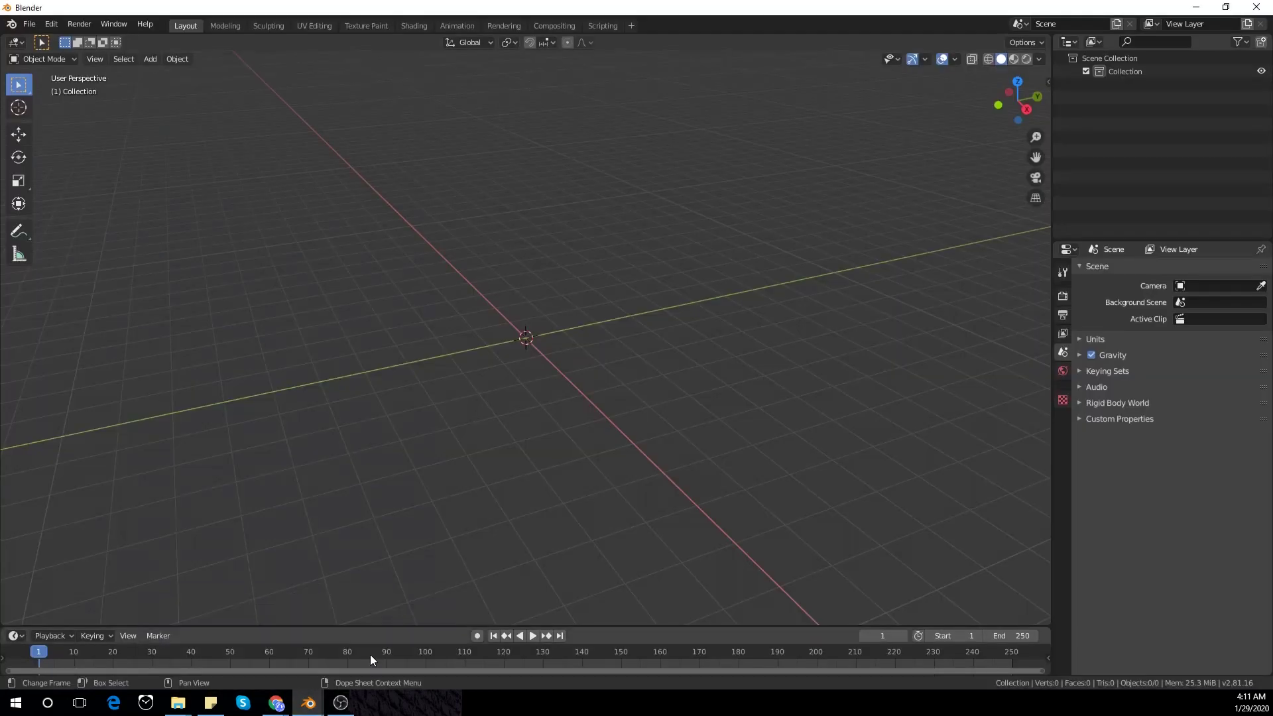
click(51, 24)
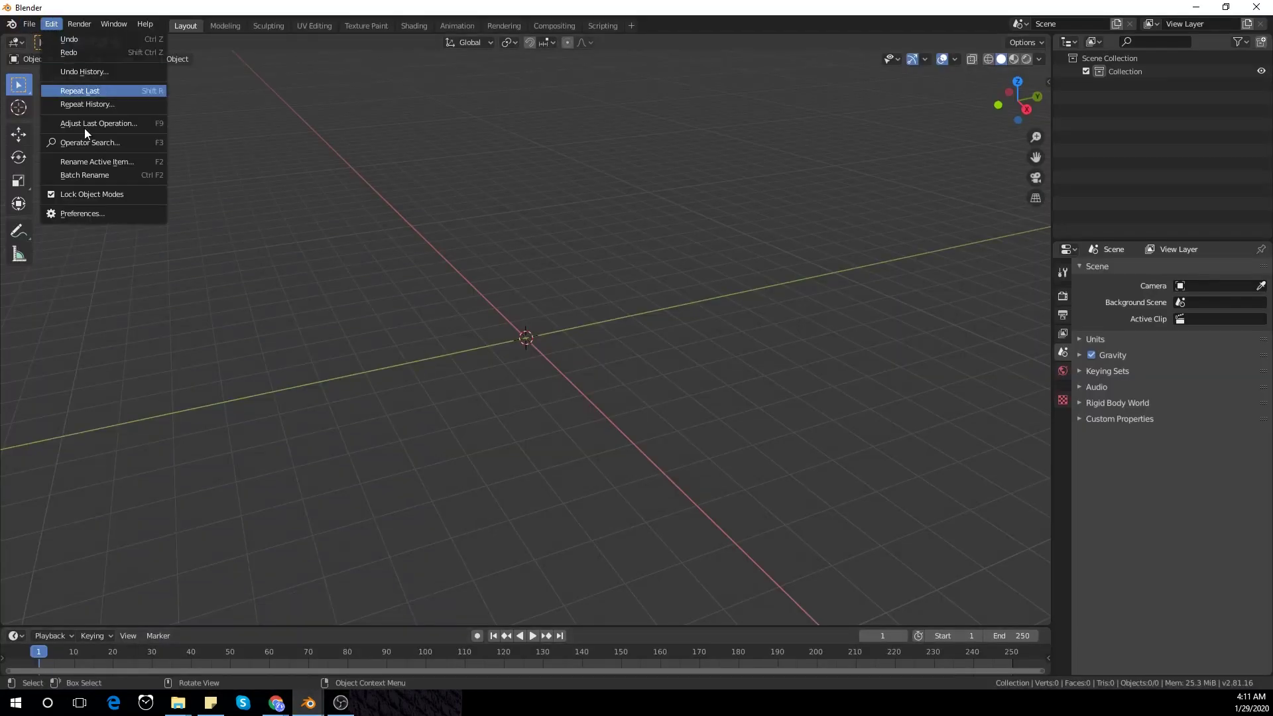
click(109, 219)
drag(381, 74, 485, 82)
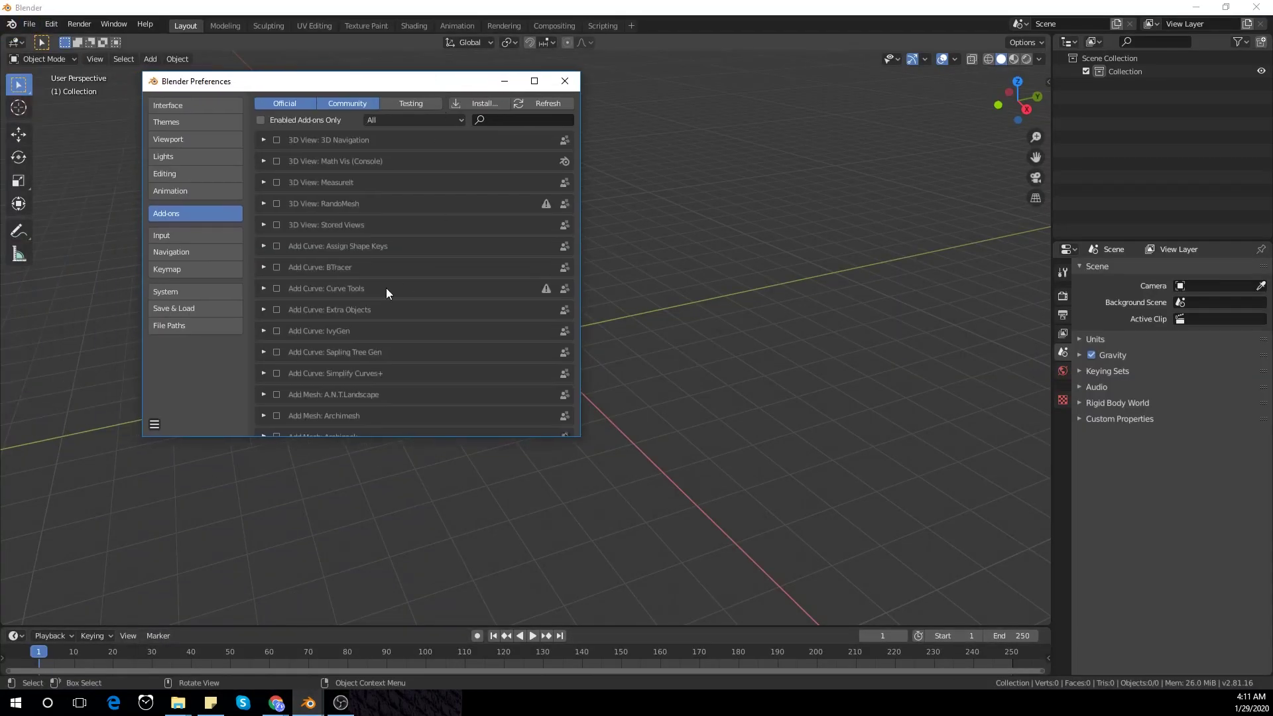
- Install the add-on from the zip file beginning with 834a355b in the F:\movies folder
click(483, 102)
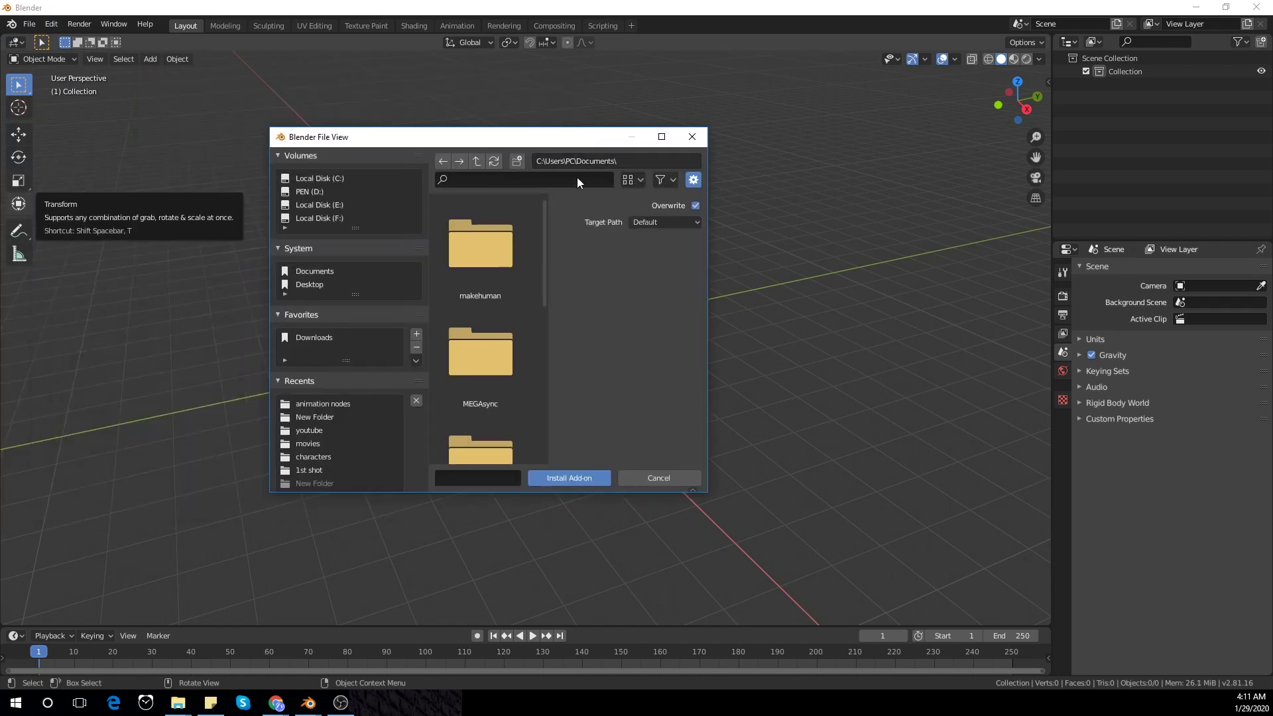
click(311, 444)
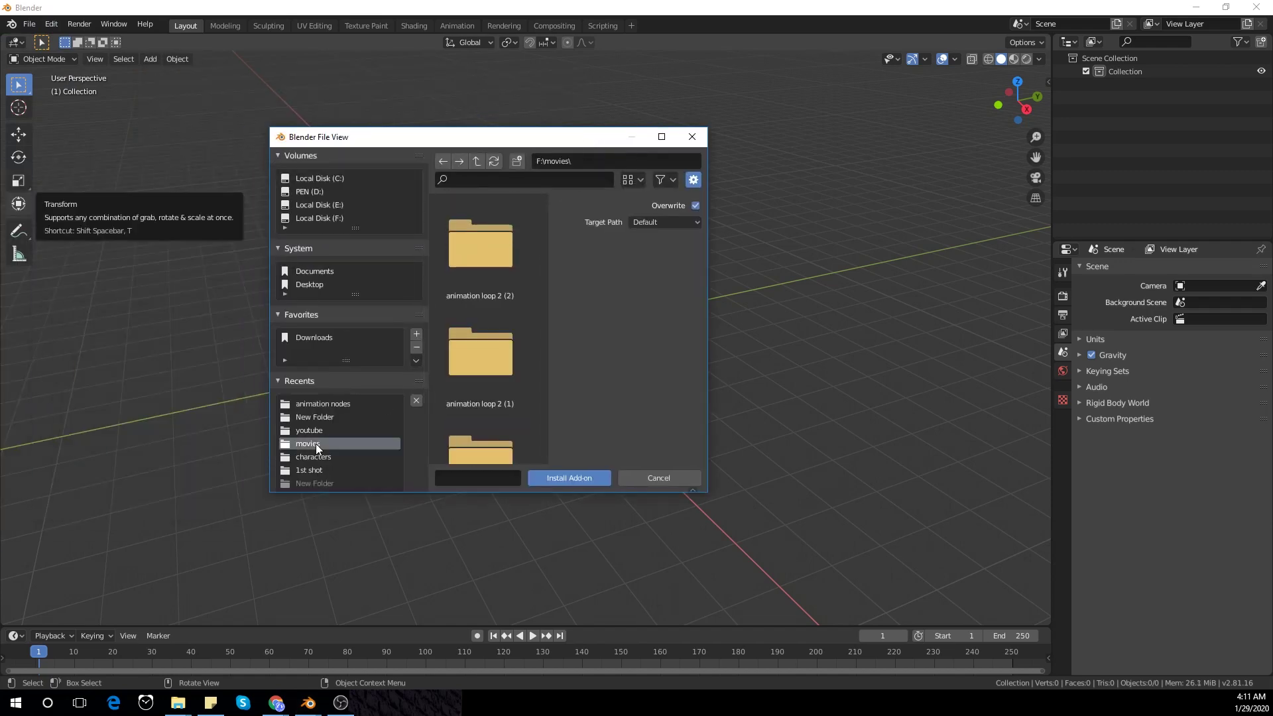
click(662, 137)
click(407, 315)
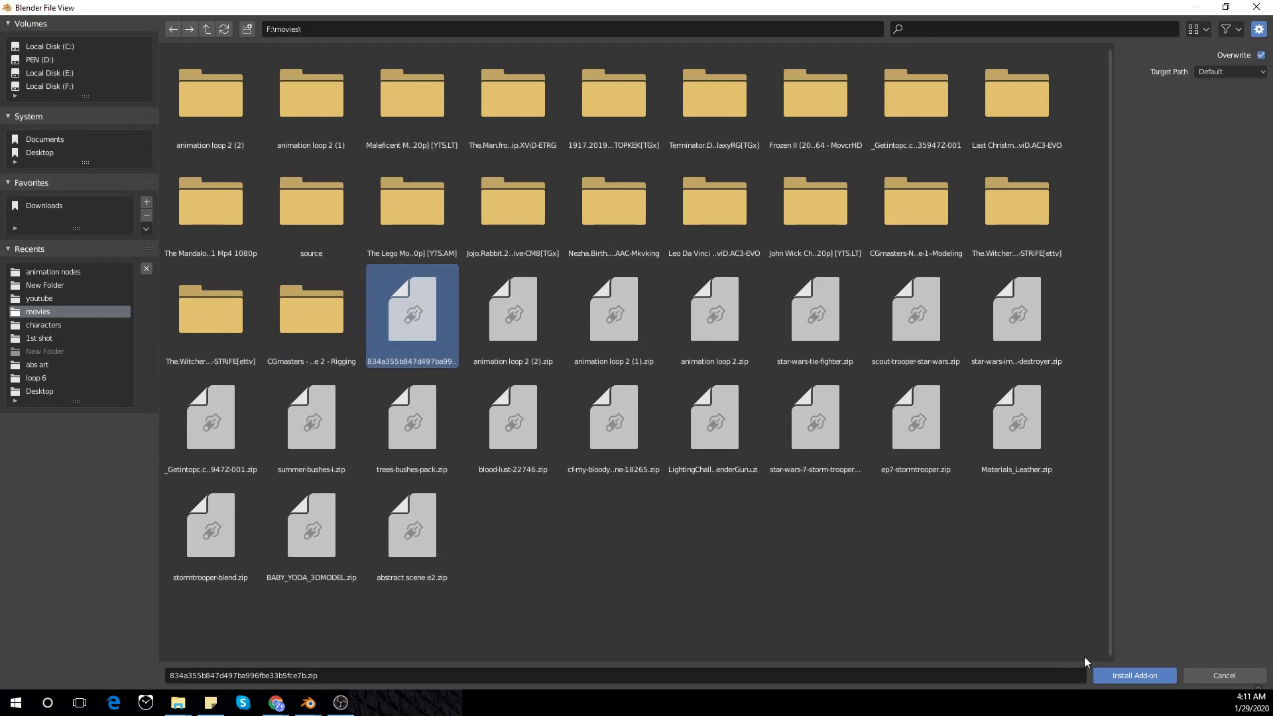
click(1135, 675)
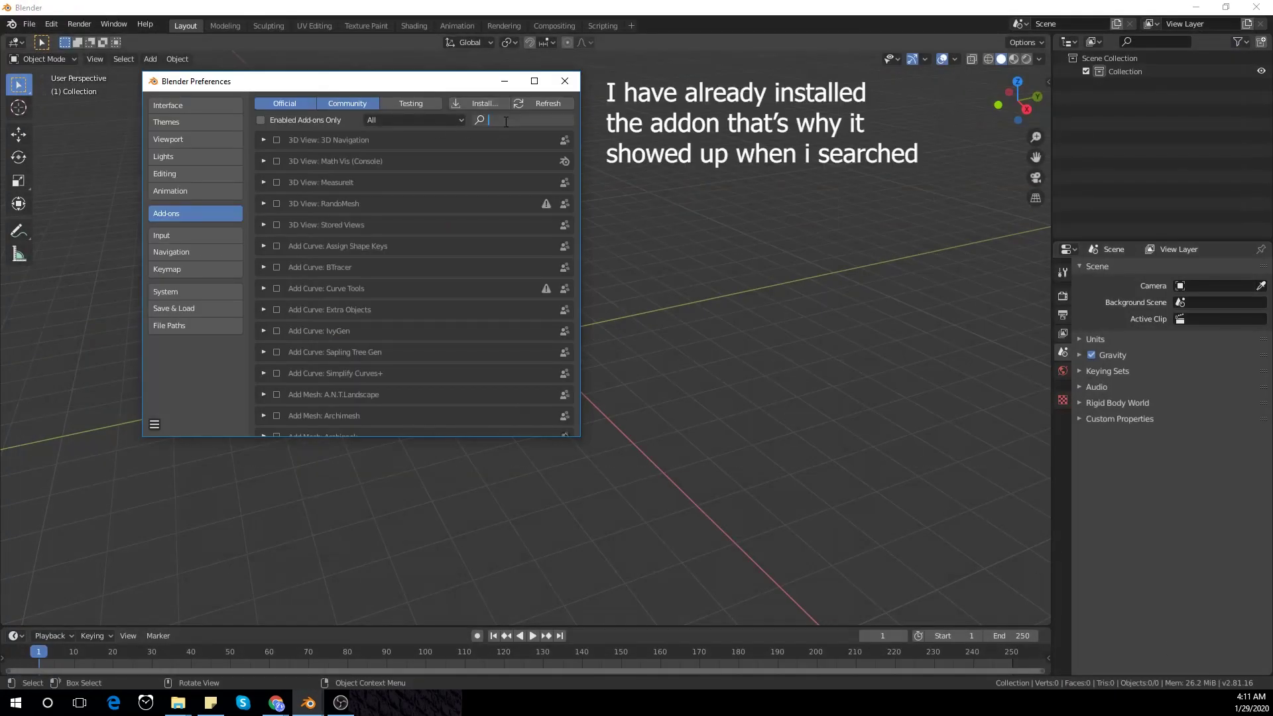
- Search the add-ons for "anima", enable Node: Animation Nodes and close the preferences
text(anima)
key(Return)
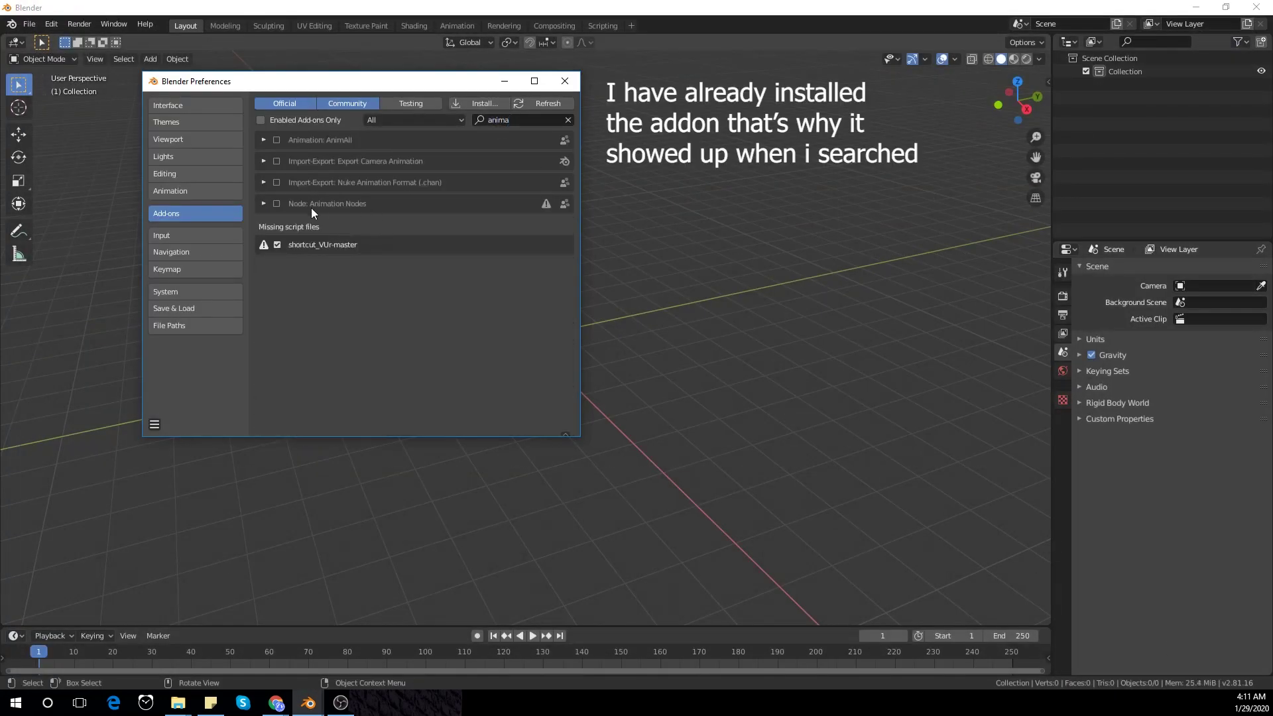
click(263, 204)
click(277, 204)
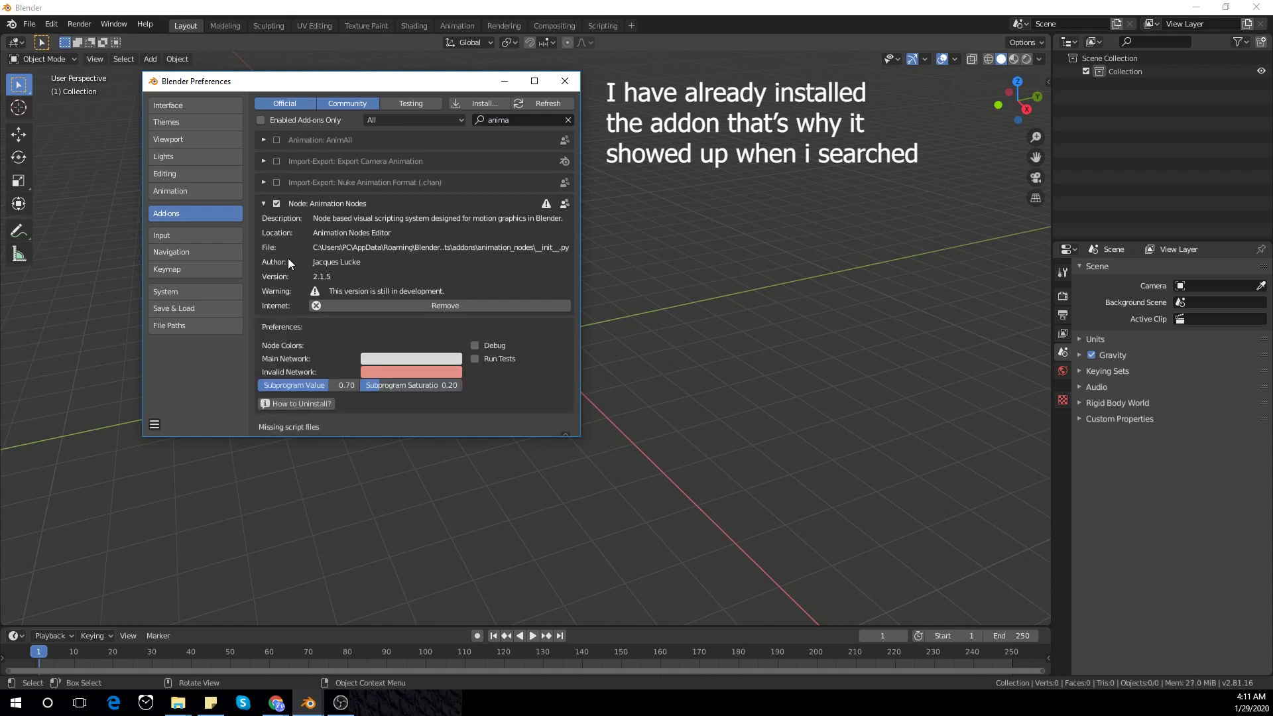
click(264, 205)
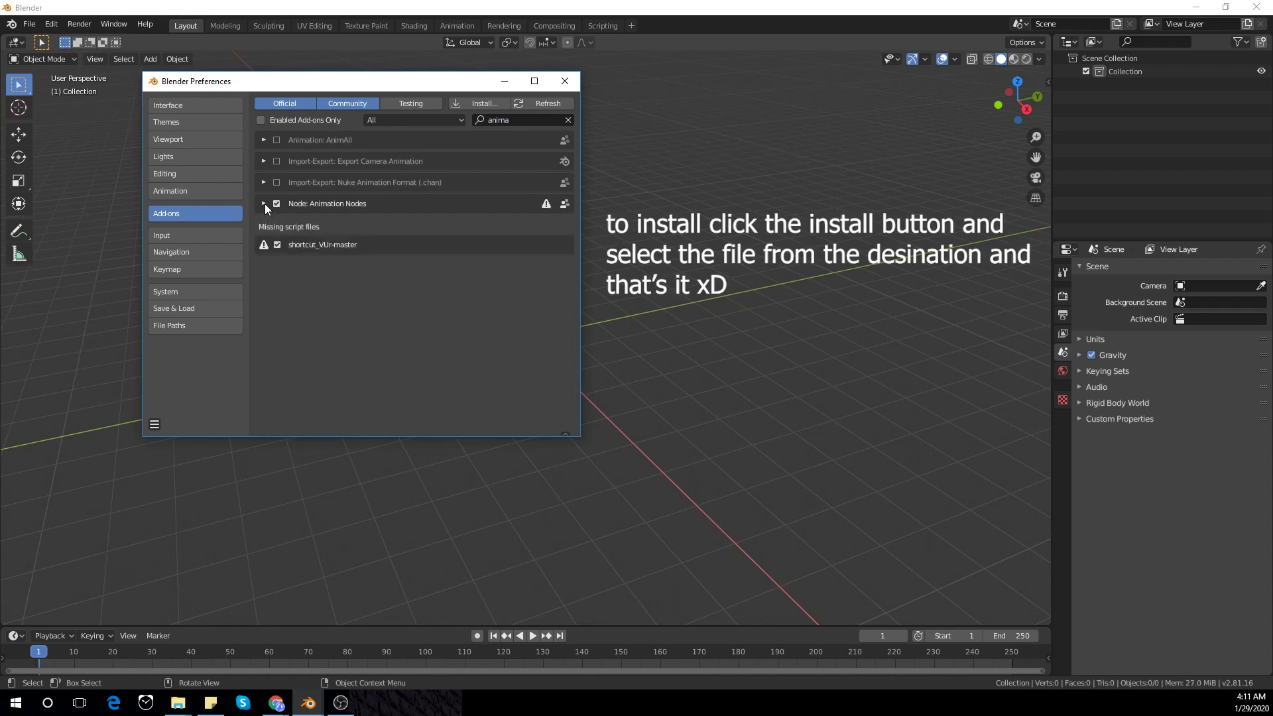
click(574, 86)
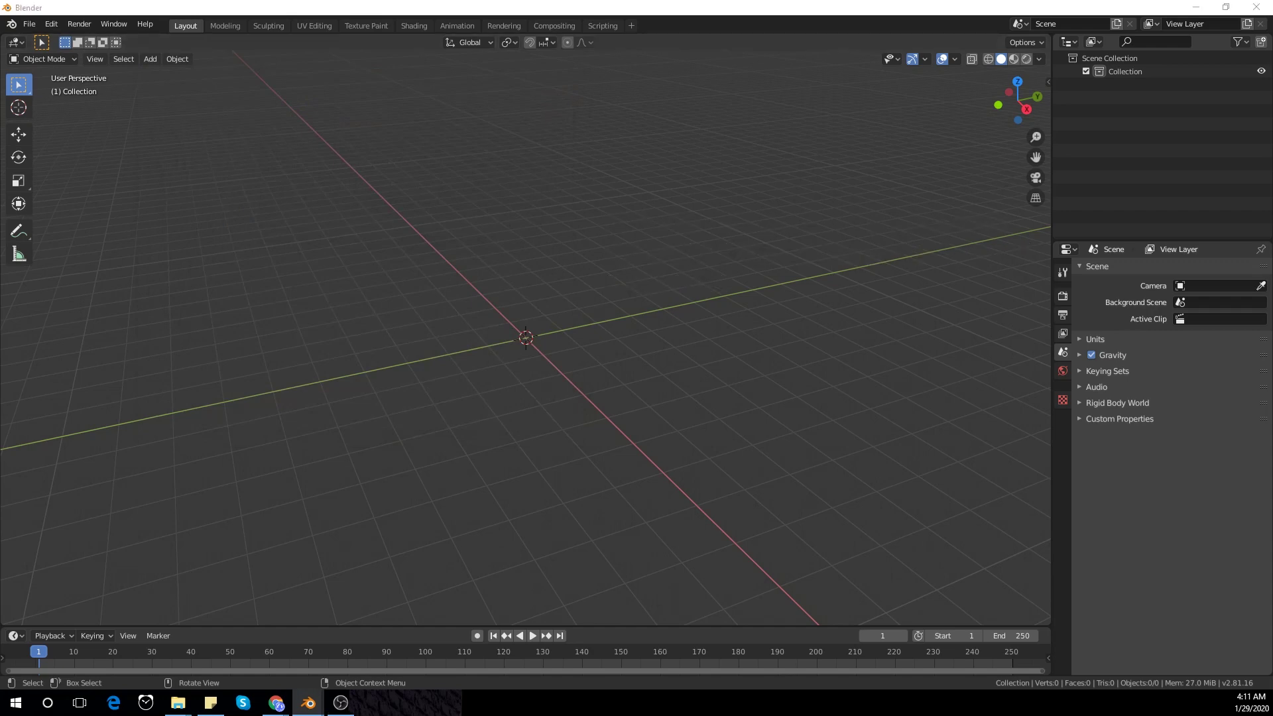
- Add a cylinder mesh at the origin in front view and set its vertices to 8
key(alt+Tab)
middle_drag(499, 339, 517, 353)
key(KP_1)
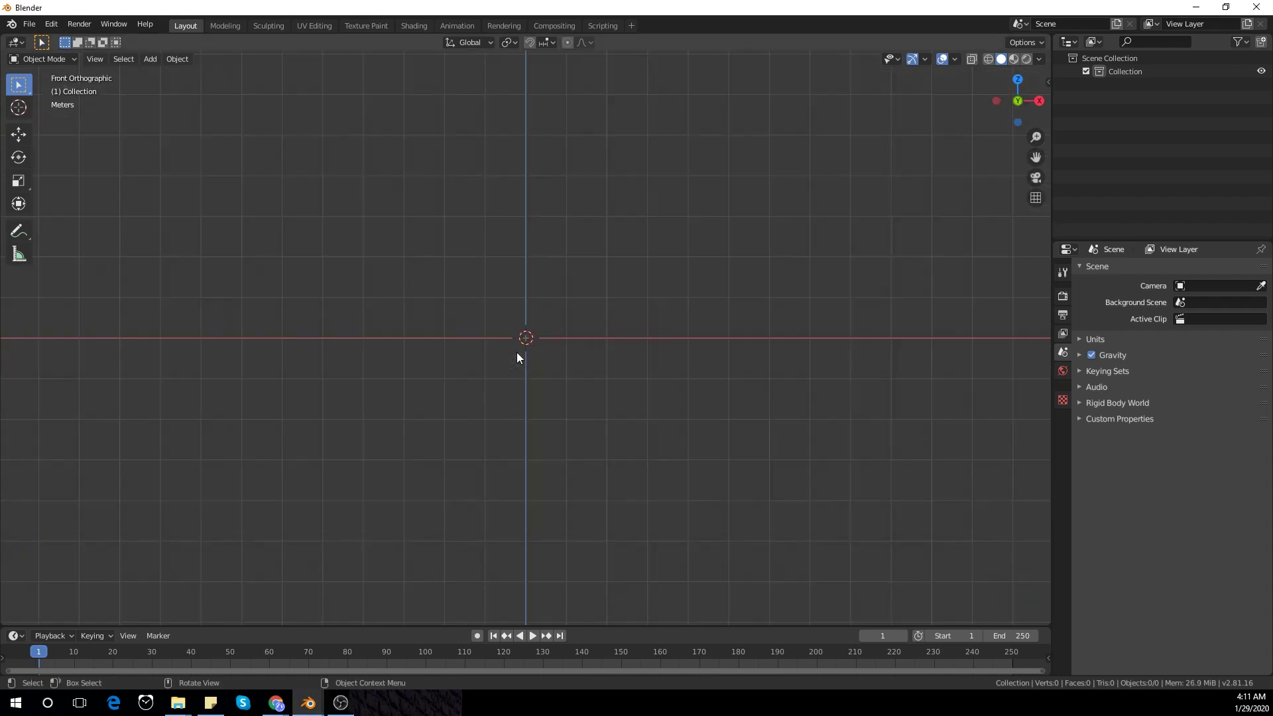
scroll(517, 357, up, 3)
key(shift+a)
mouse_move(518, 352)
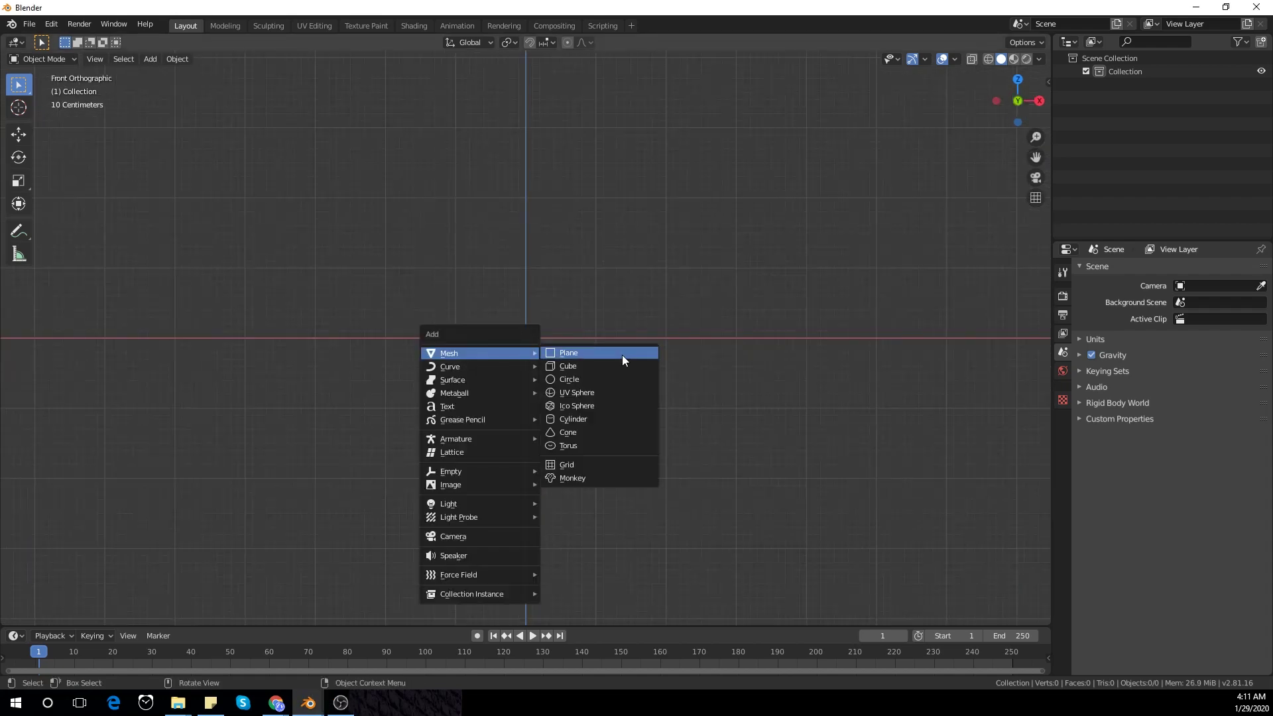
click(606, 419)
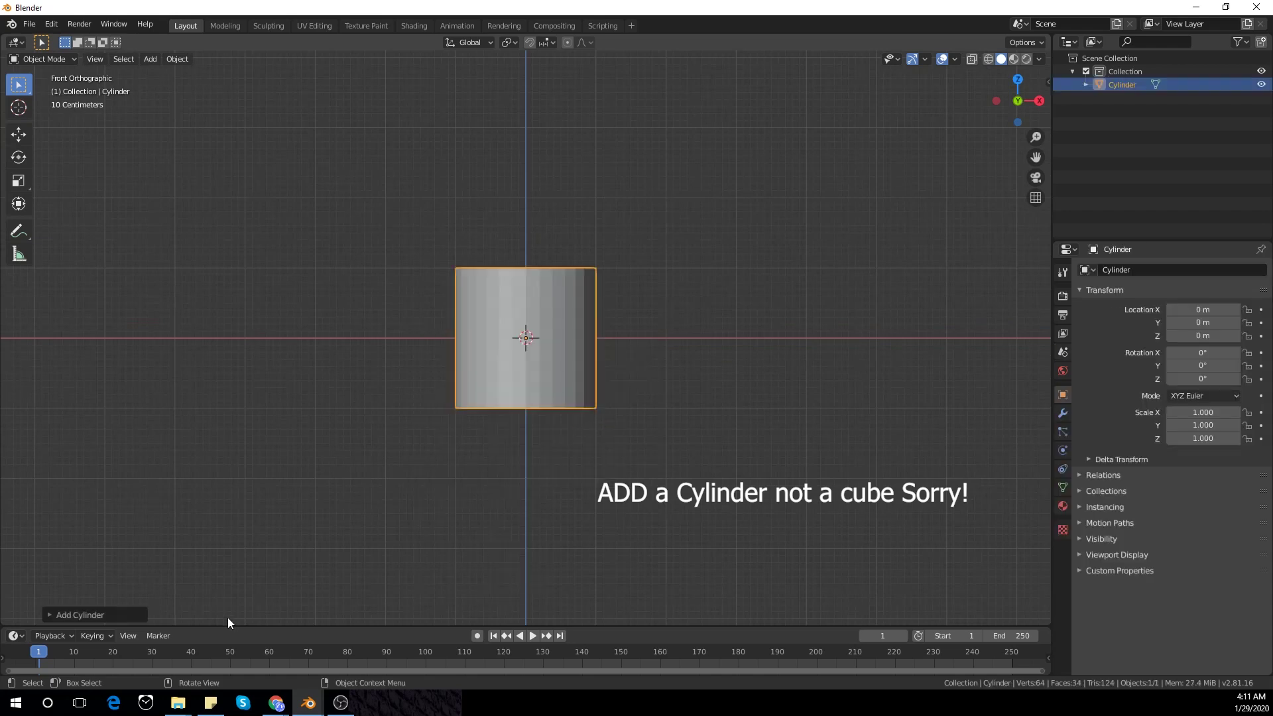
click(57, 617)
click(168, 453)
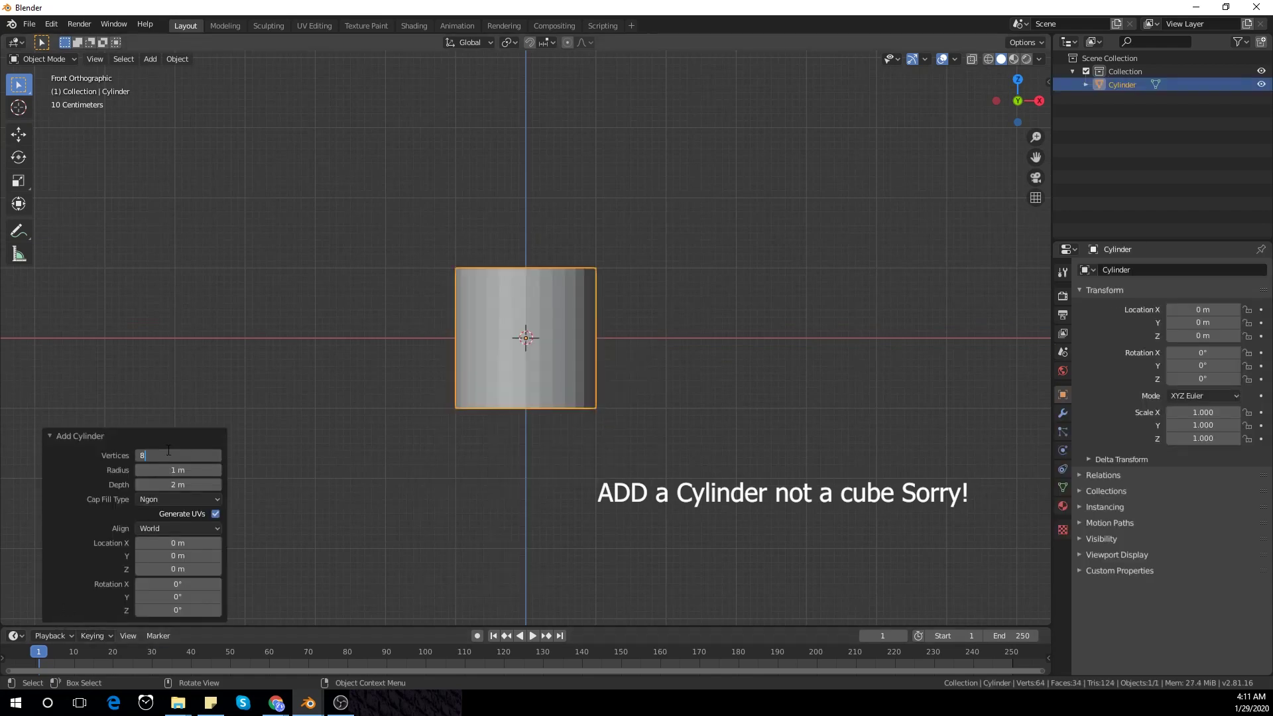
key(Return)
- Enter Edit Mode and add a centred horizontal loop cut around the cylinder
key(Tab)
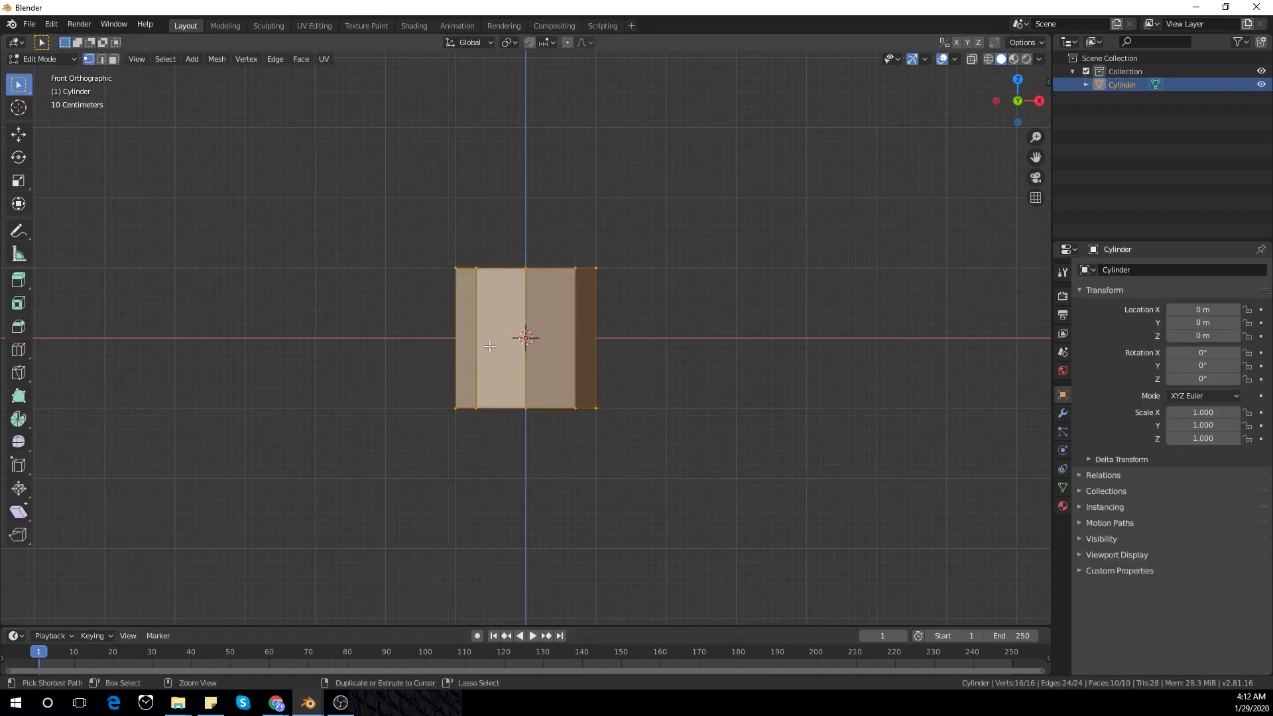
key(ctrl+r)
click(484, 350)
right_click(485, 350)
- Try to delete the cylinder's upper vertices, then undo the deletion
drag(375, 221, 717, 291)
key(x)
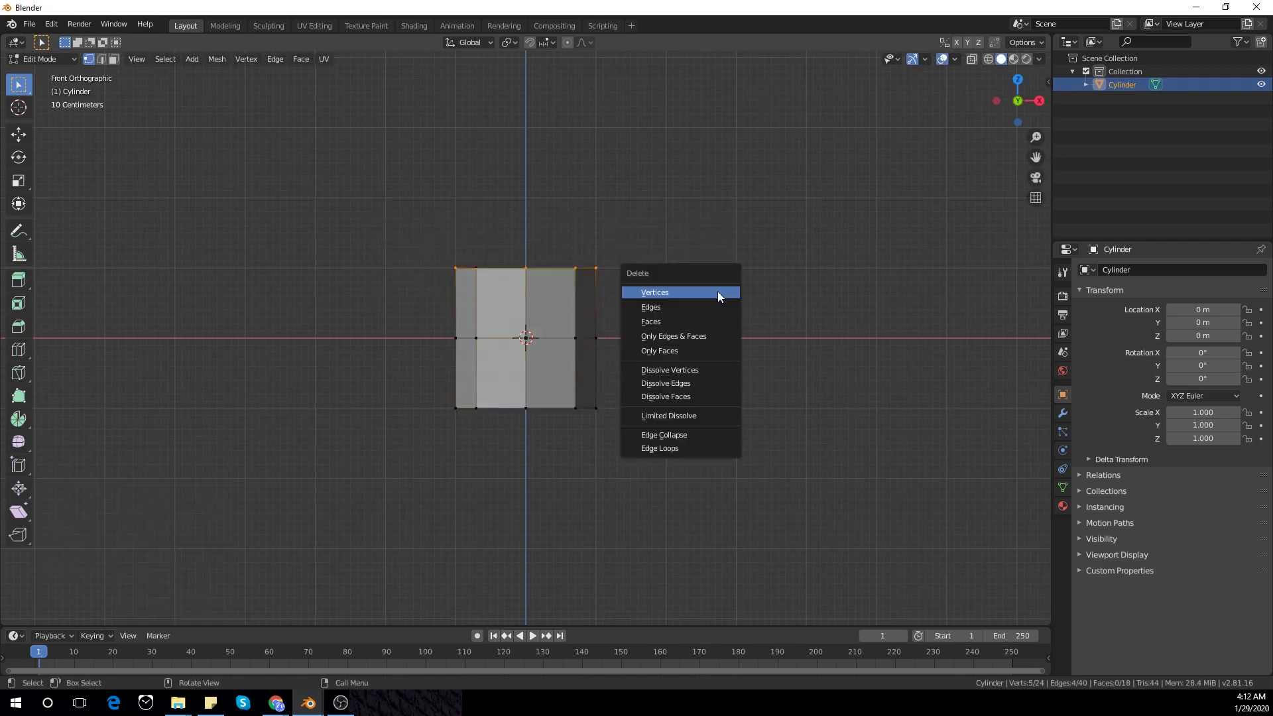
click(718, 292)
key(ctrl+z)
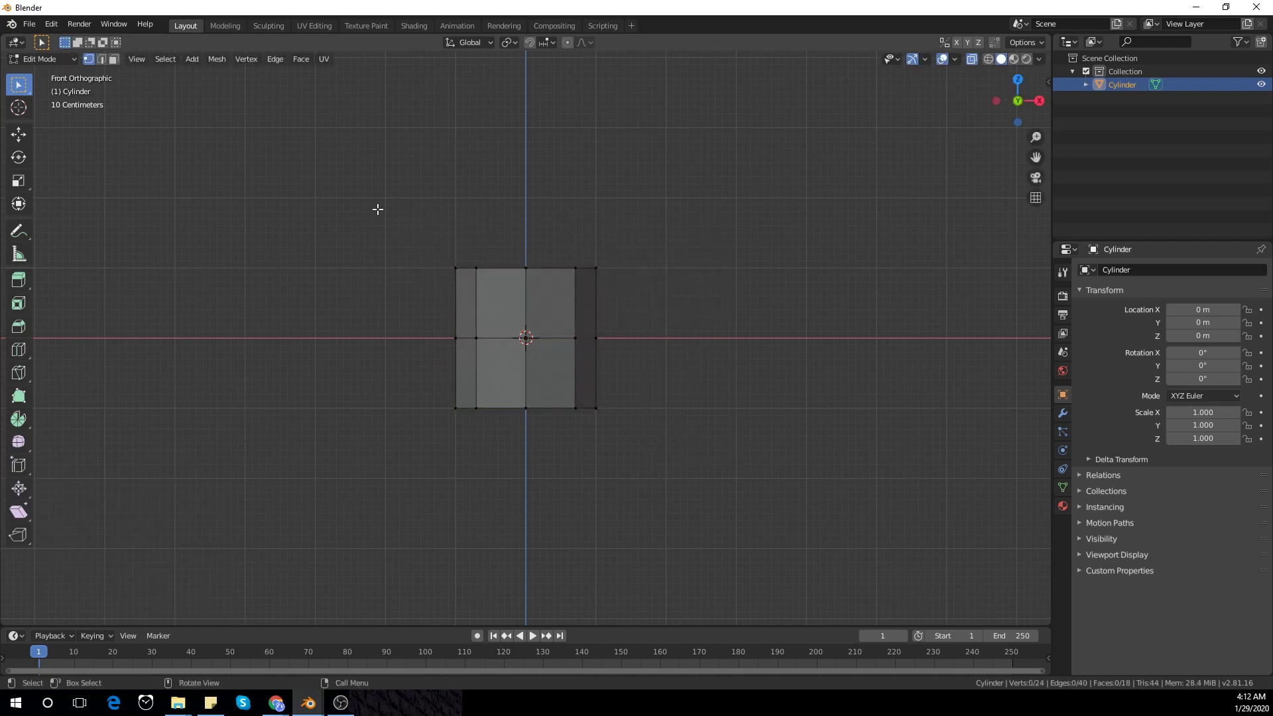
- Select all the cylinder's top vertices with X-ray on and delete them, leaving only the lower half
drag(378, 208, 657, 278)
key(x)
click(728, 266)
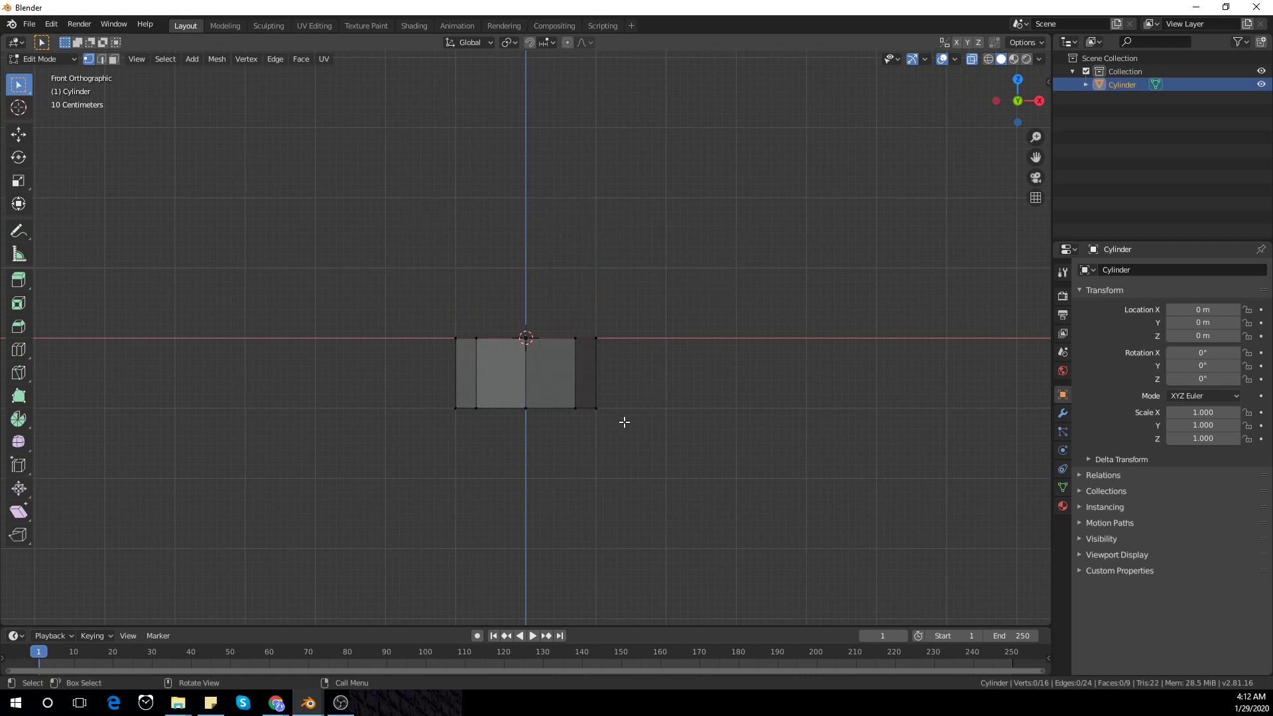
- Add a loop cut slid close to the cylinder's bottom edge and give the object a level 2 subdivision
key(ctrl+r)
scroll(560, 378, up, 2)
click(537, 401)
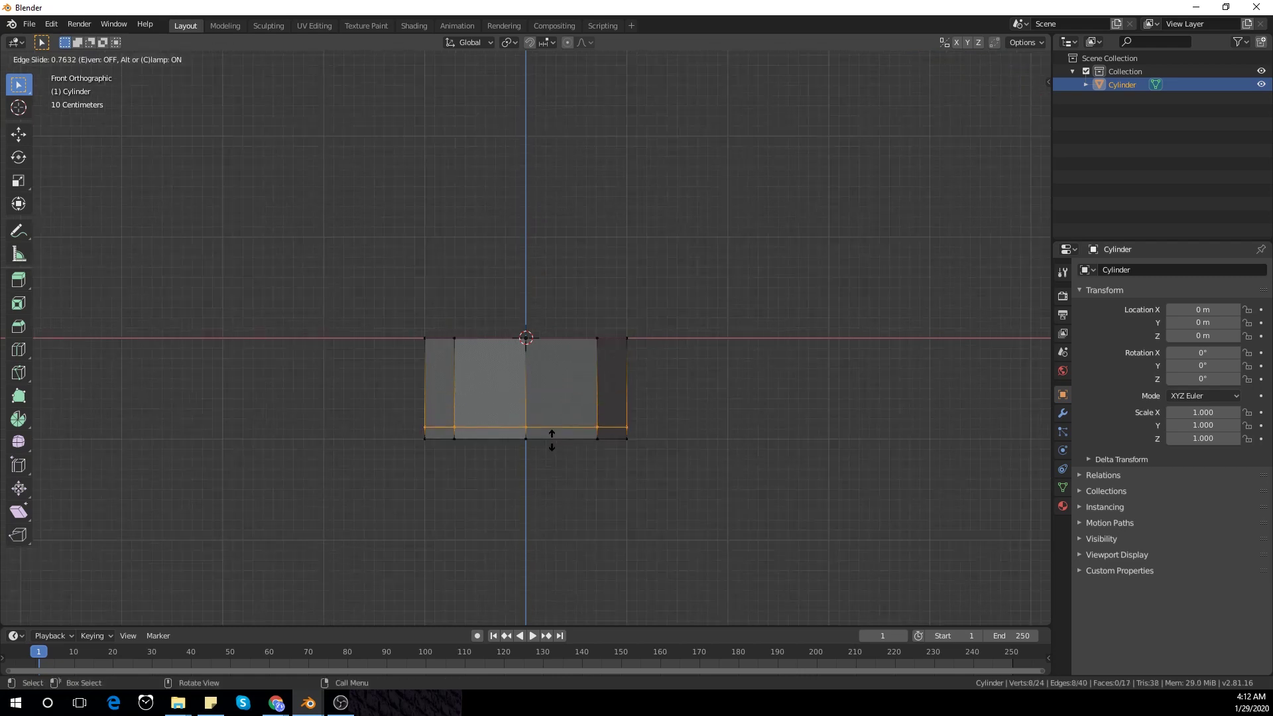
click(557, 445)
key(Tab)
key(ctrl+2)
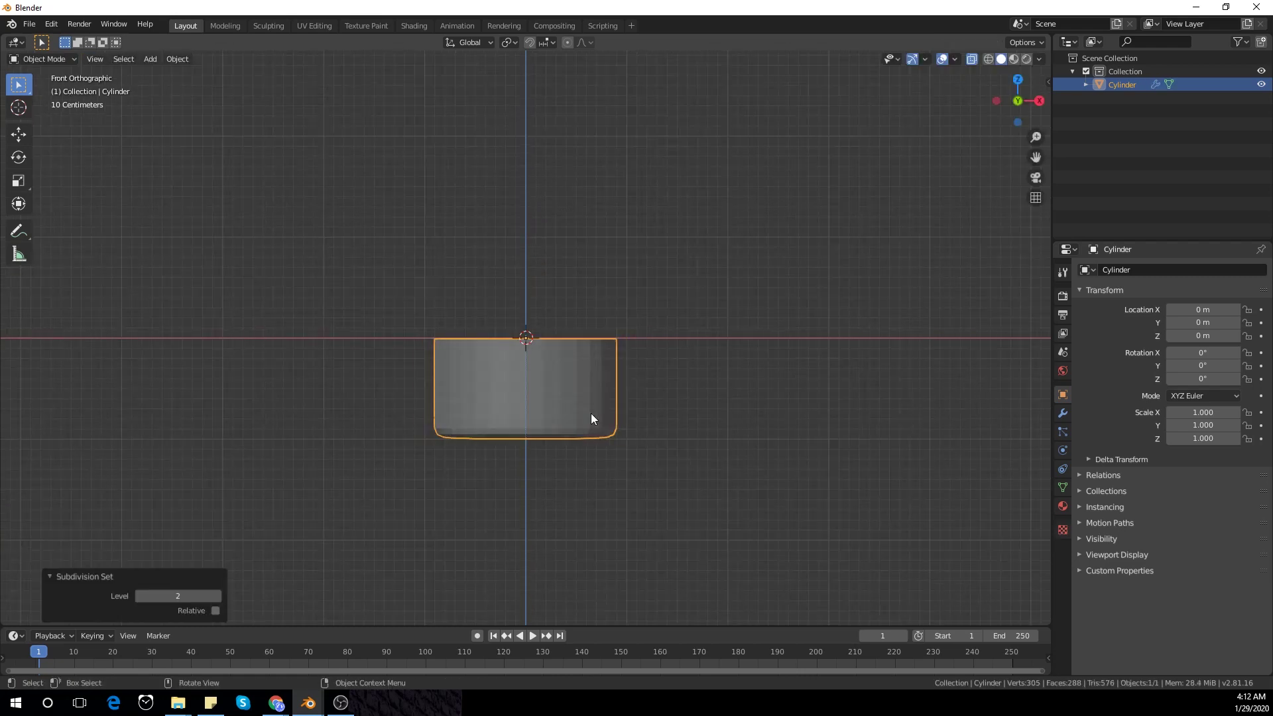
- Move the cylinder's bottom vertices down about 6 m along Z in Edit Mode to lengthen it
key(Tab)
scroll(614, 386, down, 5)
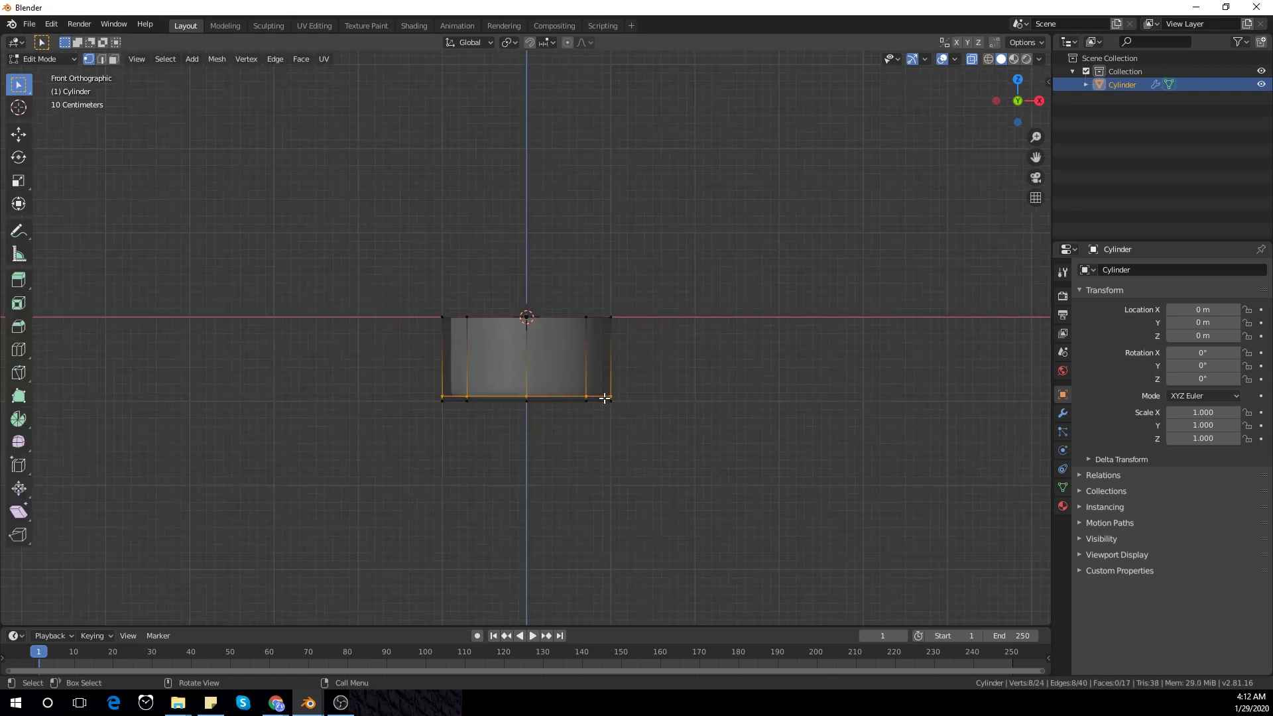
drag(438, 362, 627, 433)
scroll(630, 460, down, 7)
scroll(625, 464, up, 5)
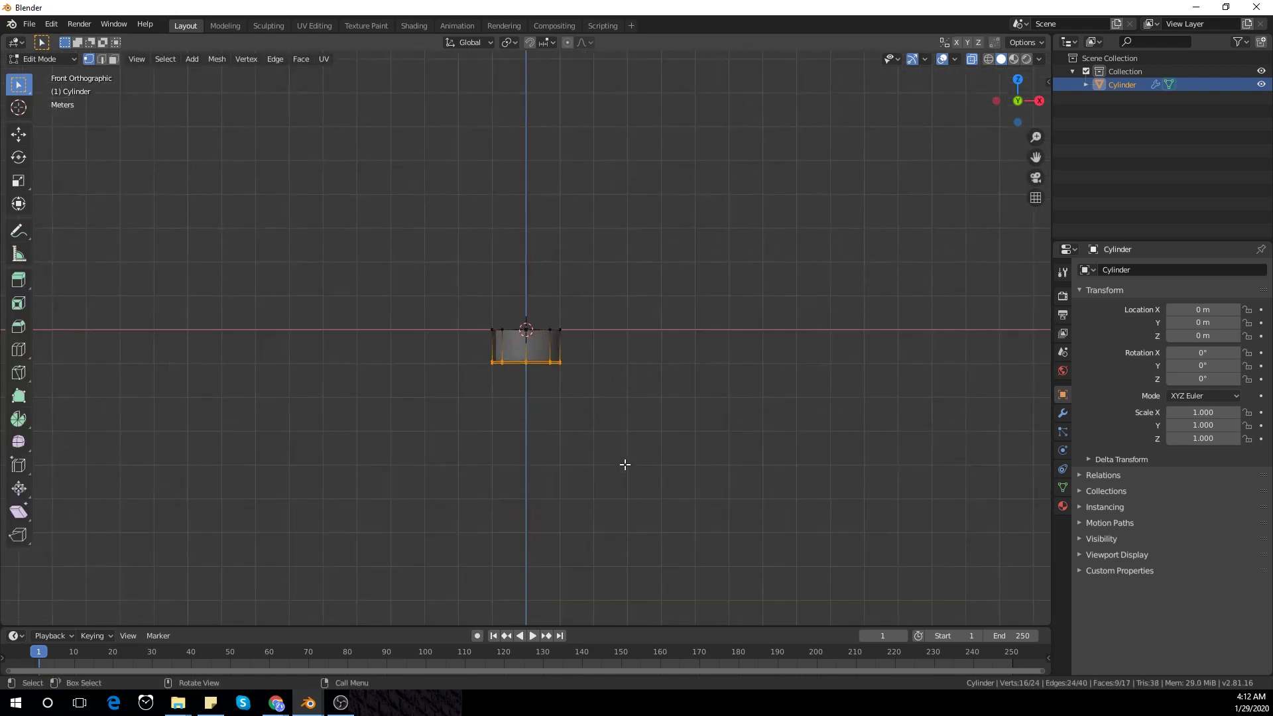
key(g)
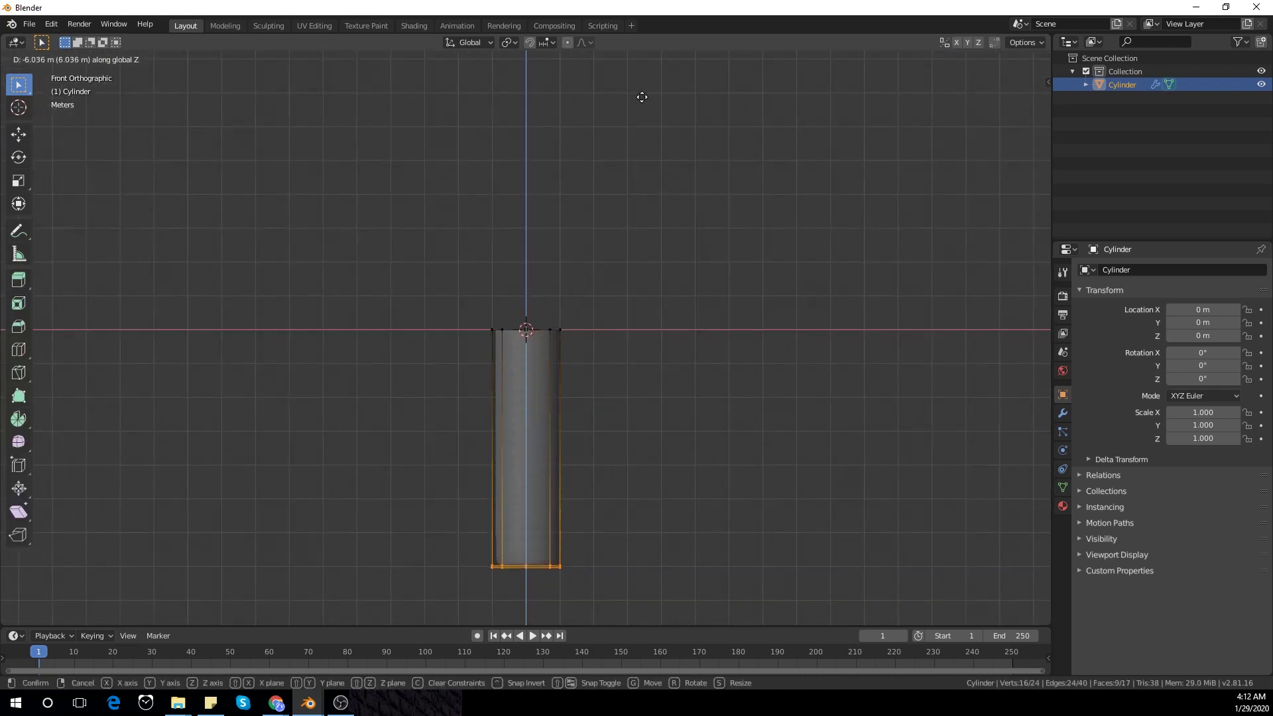
click(643, 95)
- Thin the cylinder in Object Mode by scaling it to 0.070 on X and Y while keeping its Z length
key(Tab)
key(s)
key(shift+z)
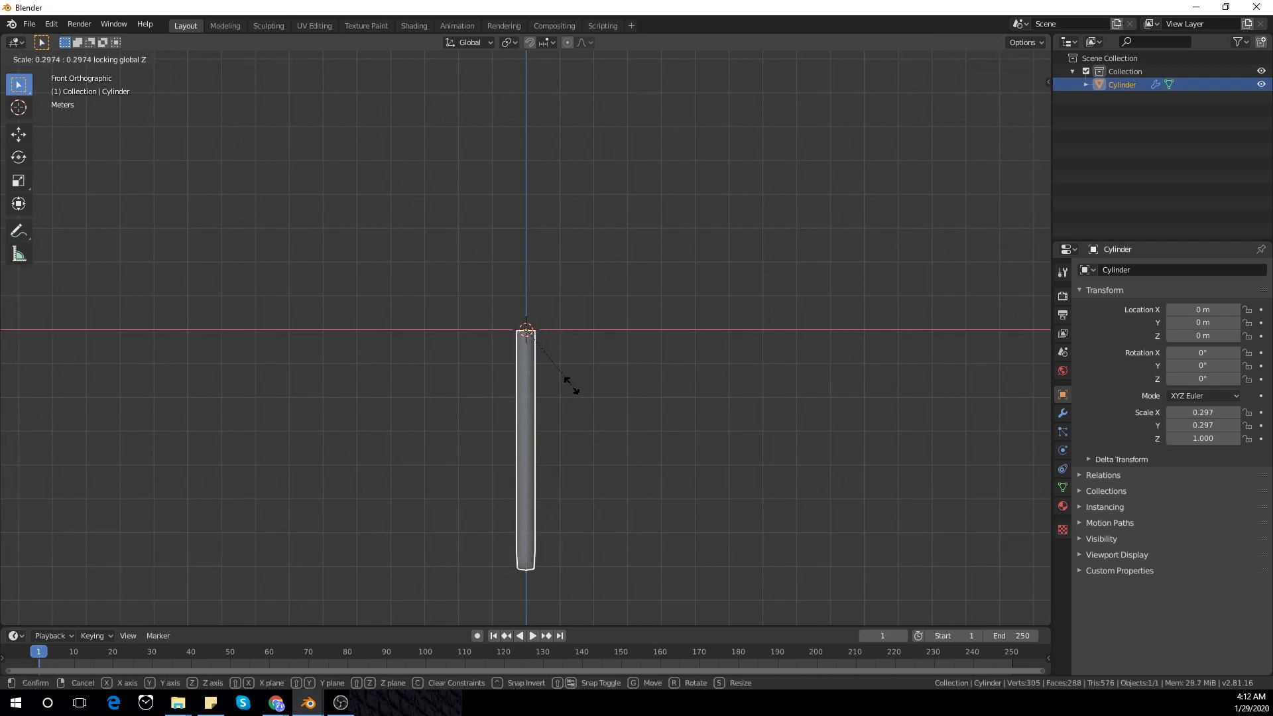
click(529, 335)
- Scale the vertex loops at the rod's lower end by 0.462 along Z in Edit Mode
shift+middle_drag(579, 409, 579, 311)
scroll(583, 314, up, 10)
shift+middle_drag(575, 228, 588, 194)
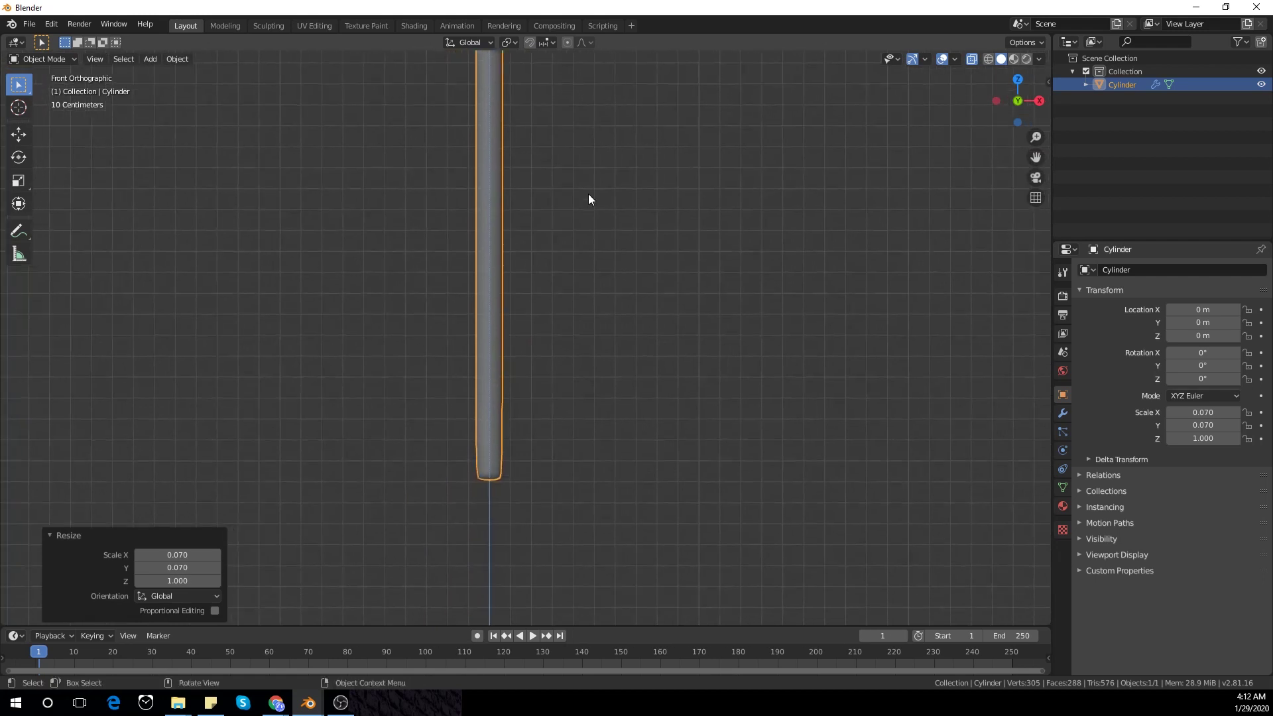
key(Tab)
key(s)
key(z)
click(557, 498)
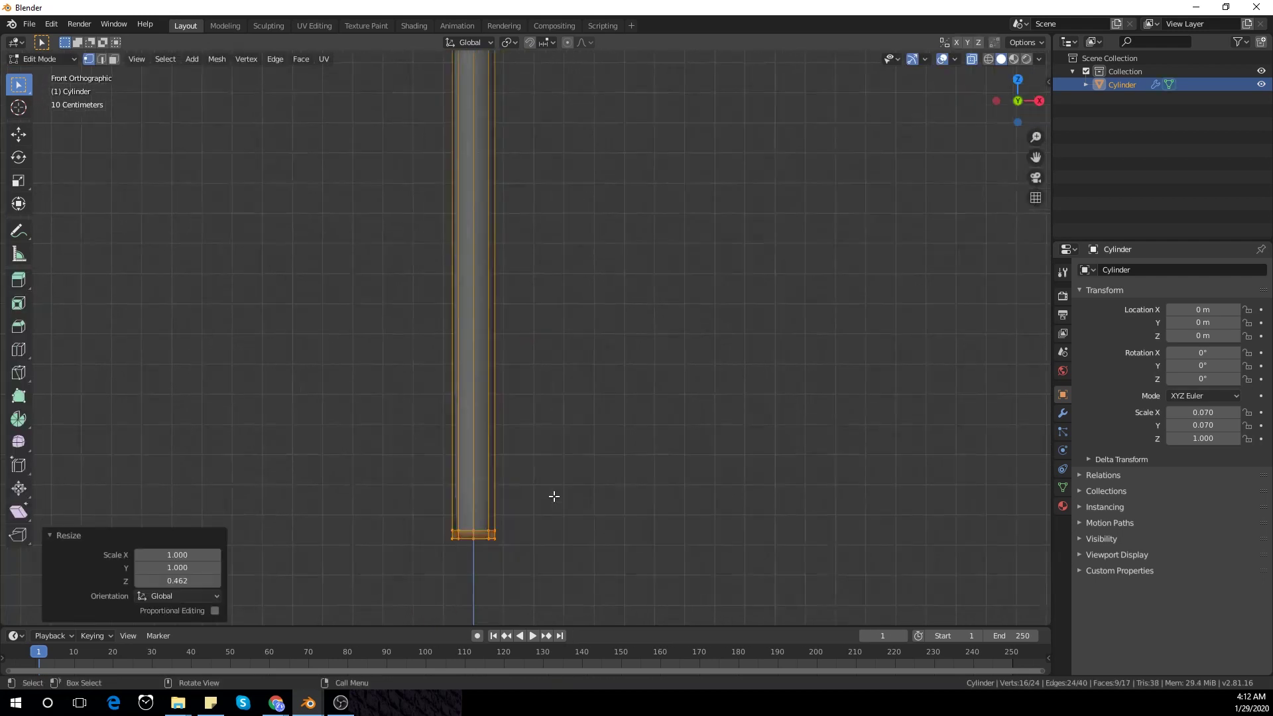
- Try to scale the rod's lower-end vertices closer together along Z, then undo that scaling
scroll(605, 336, up, 6)
key(s)
key(z)
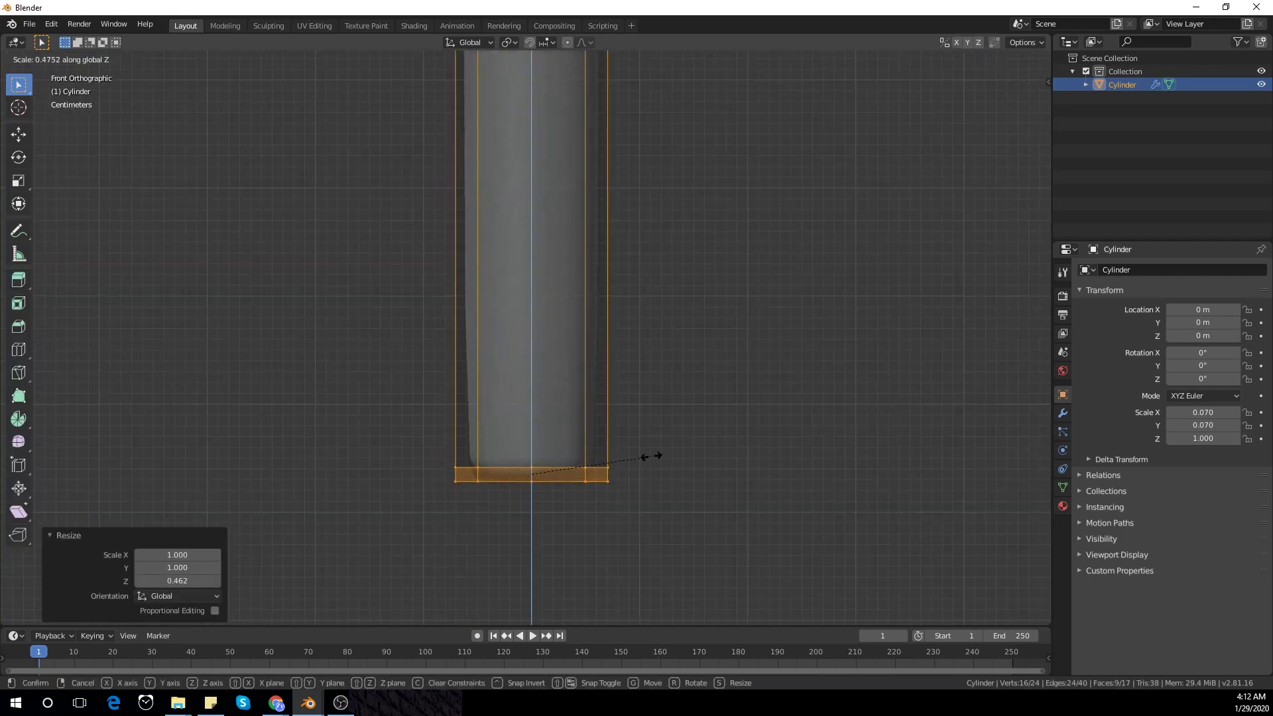
click(652, 453)
key(ctrl+z)
- Add a loop cut in the narrow band at the rod's lower end and return to Object Mode
key(ctrl+r)
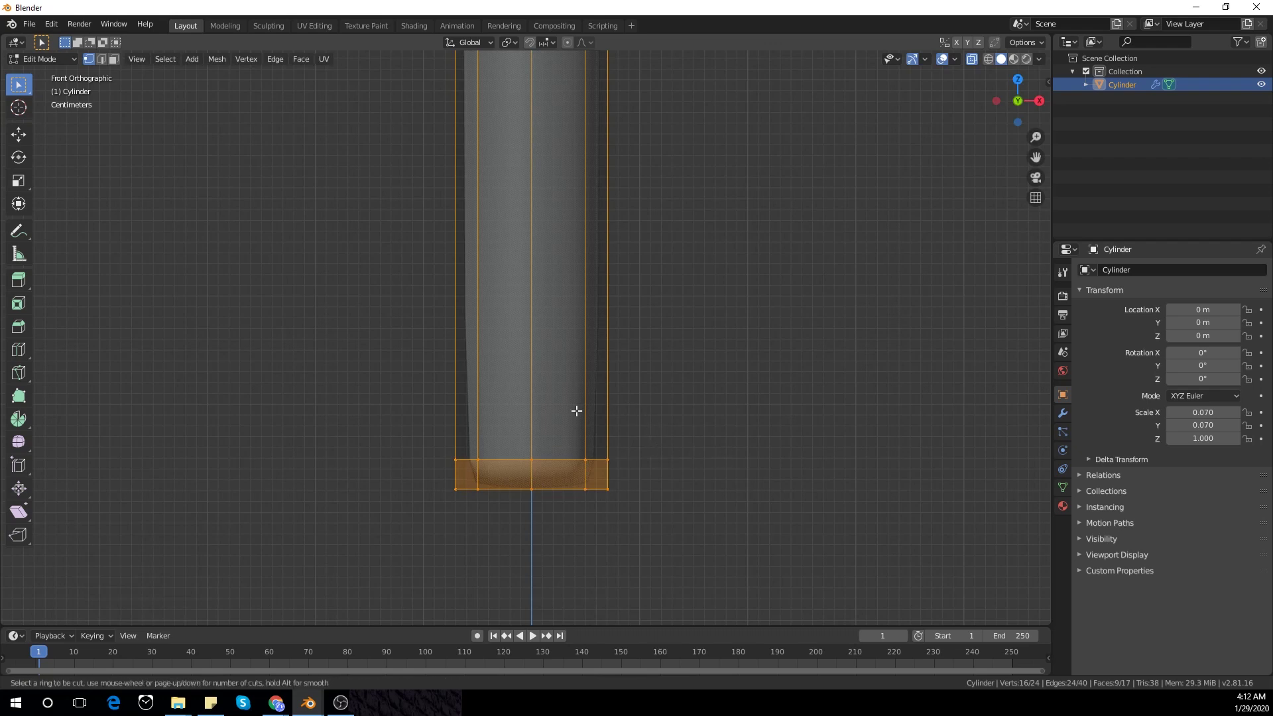
click(586, 473)
click(588, 479)
key(Tab)
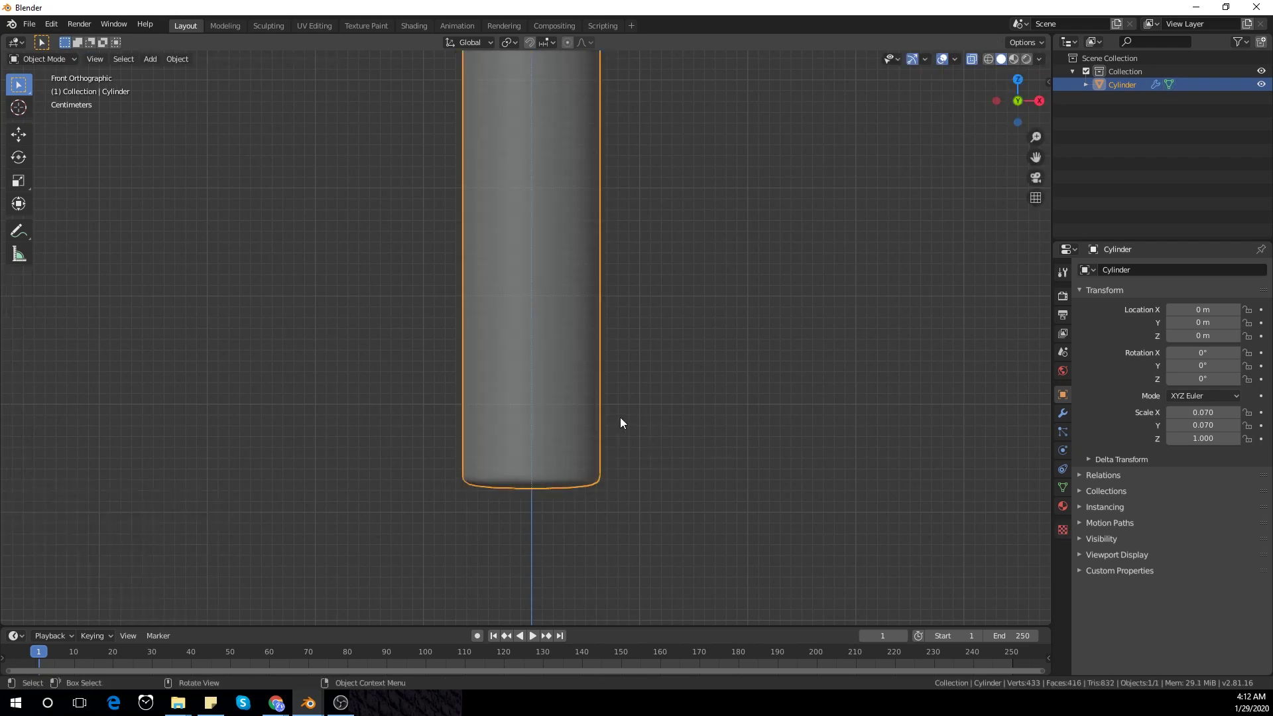
- Add a UV sphere with 32 segments, 16 rings and 1 m radius at the world origin
key(KP_5)
scroll(634, 352, down, 13)
shift+middle_drag(604, 218, 581, 446)
key(KP_5)
scroll(576, 398, up, 2)
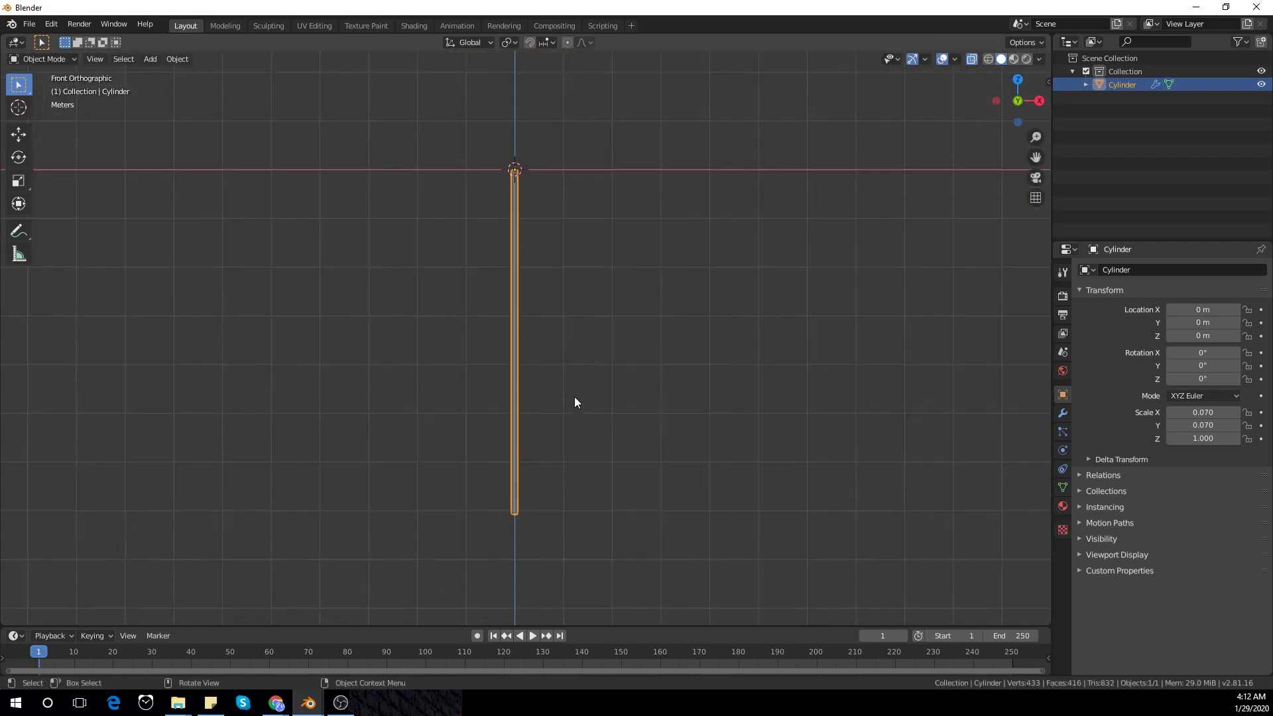
key(Tab)
shift+middle_drag(569, 363, 570, 311)
key(Tab)
key(shift+a)
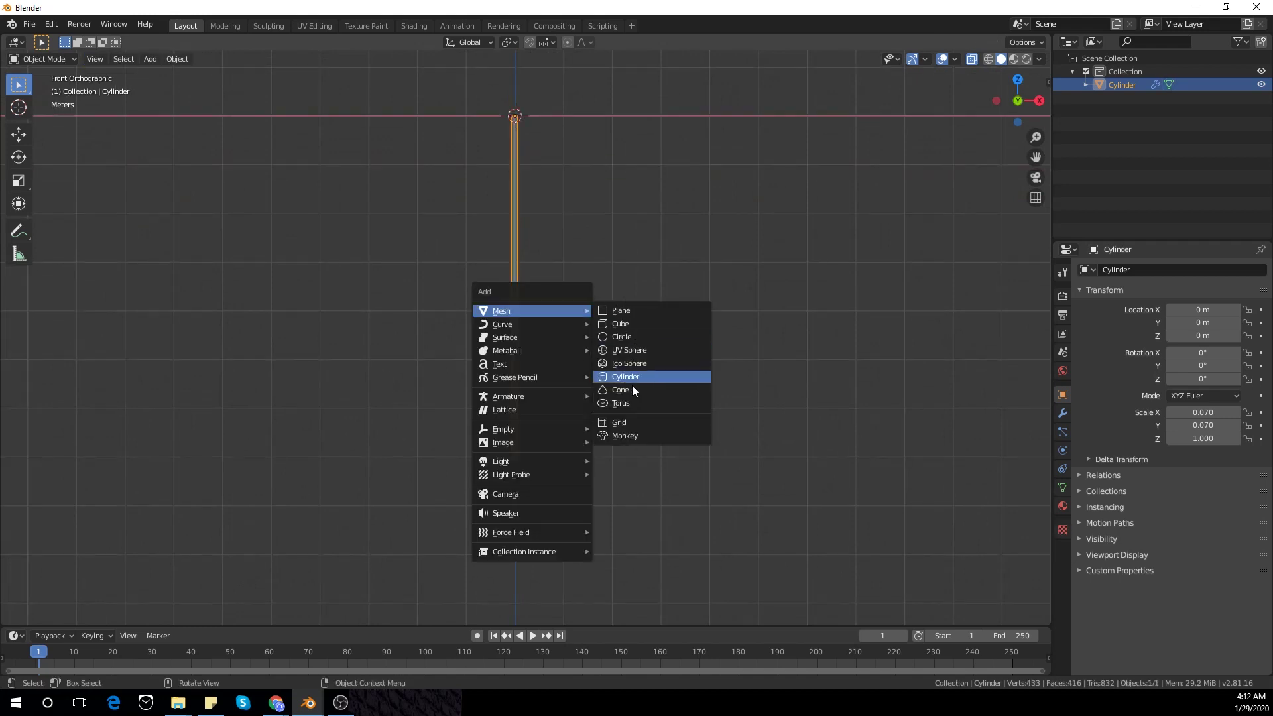
click(640, 351)
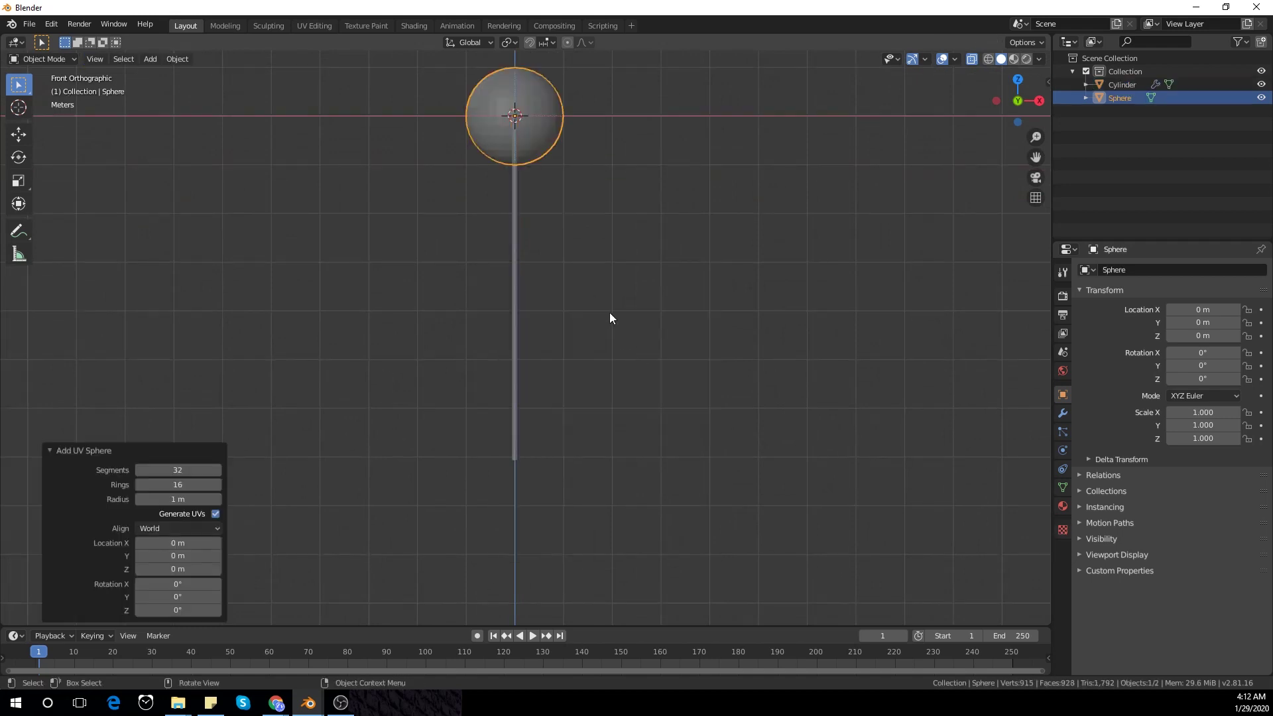
- Move the sphere down about 7.31 m along Z to the rod's lower end
click(1063, 413)
click(519, 420)
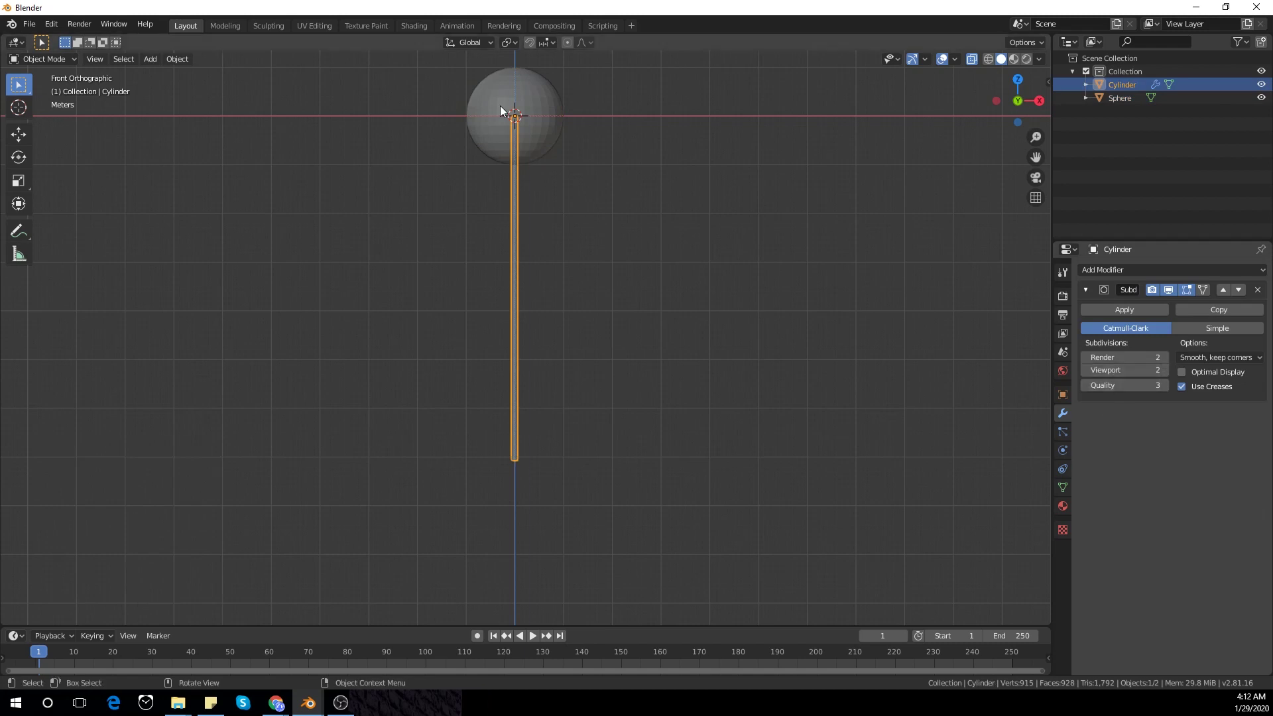
click(506, 108)
key(g)
key(z)
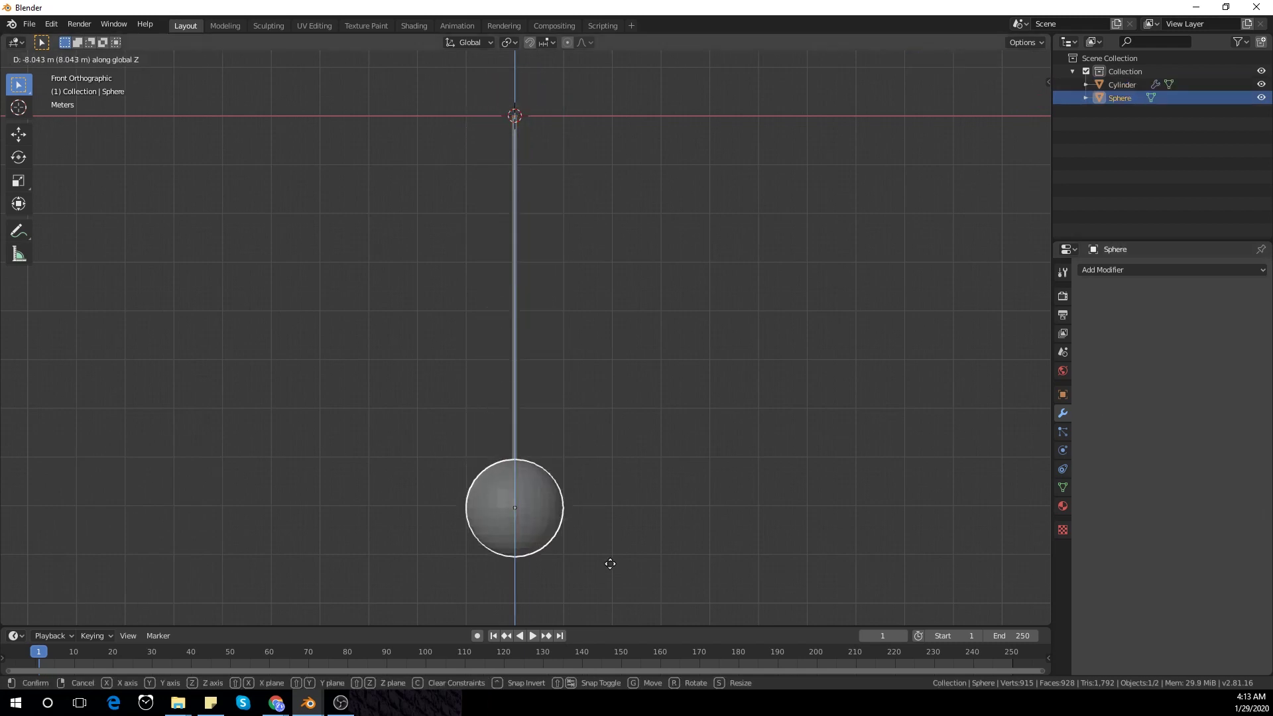
click(614, 524)
- Add a Subdivision Surface modifier to the sphere
click(1106, 270)
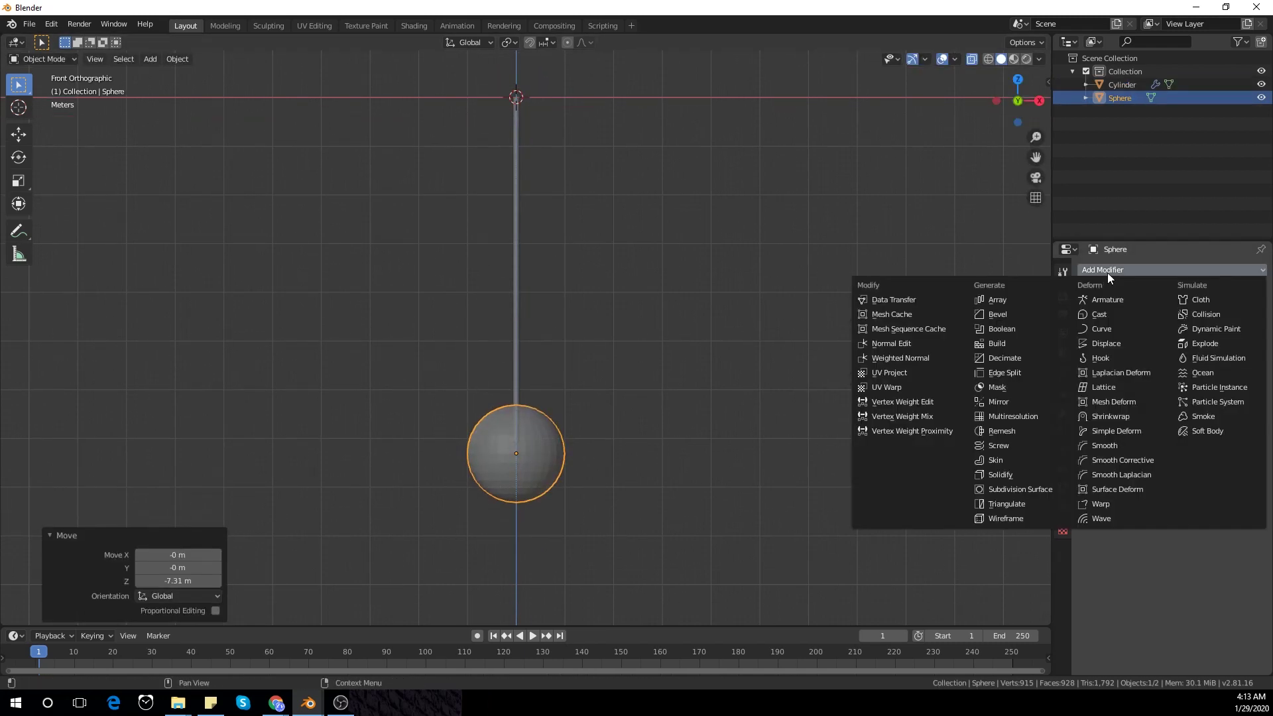
click(1032, 488)
scroll(651, 455, up, 3)
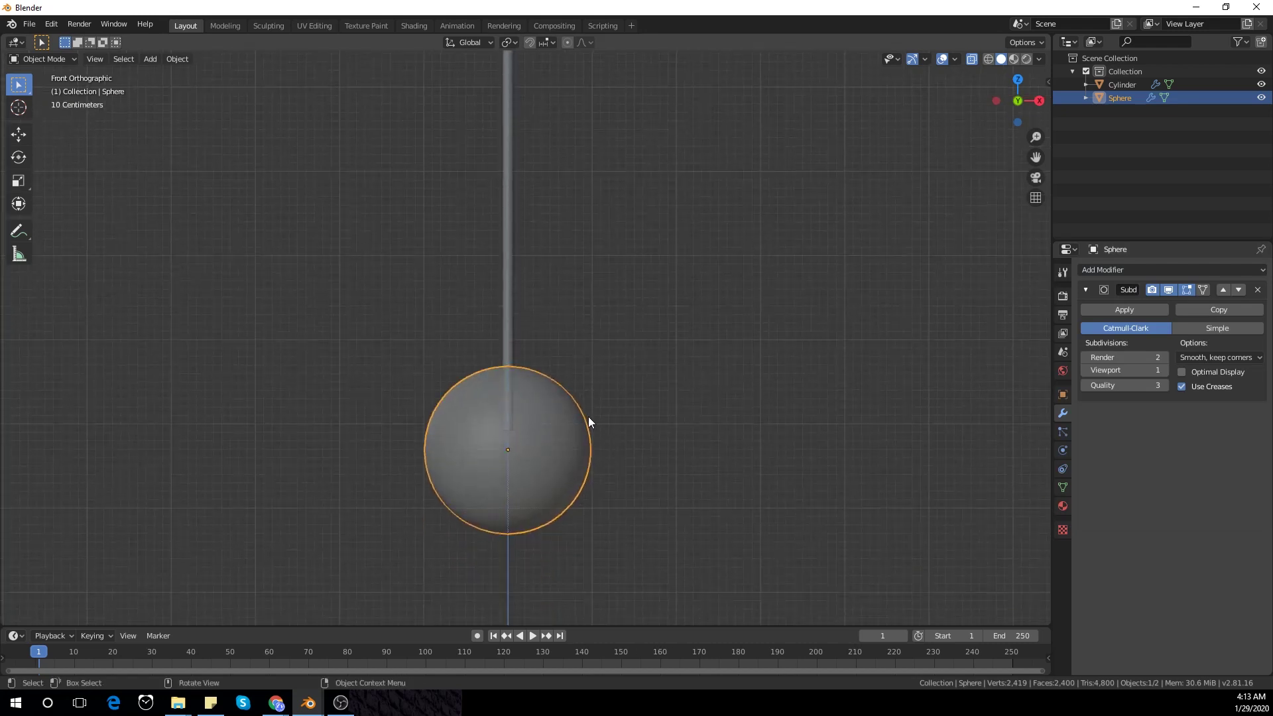
scroll(607, 383, down, 2)
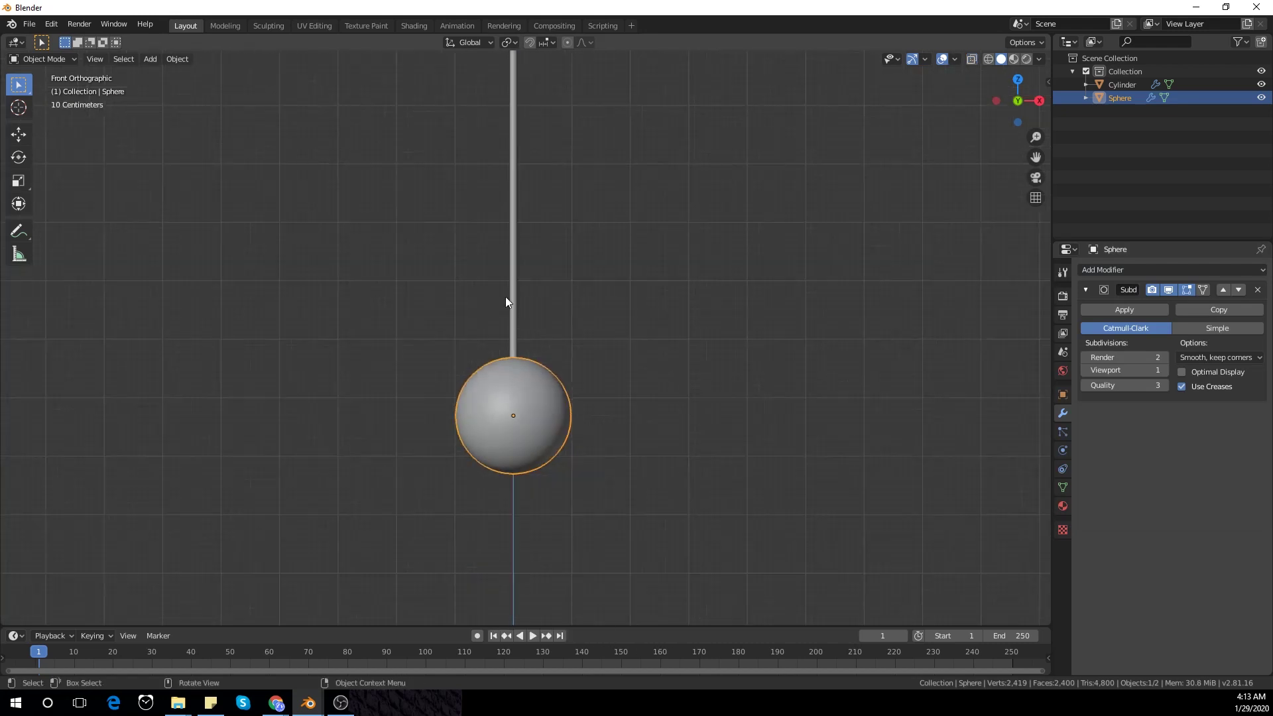
- Join the sphere into the rod object and try rotating the joined pendulum, cancelling the rotation
click(510, 298)
click(542, 409)
shift+click(513, 314)
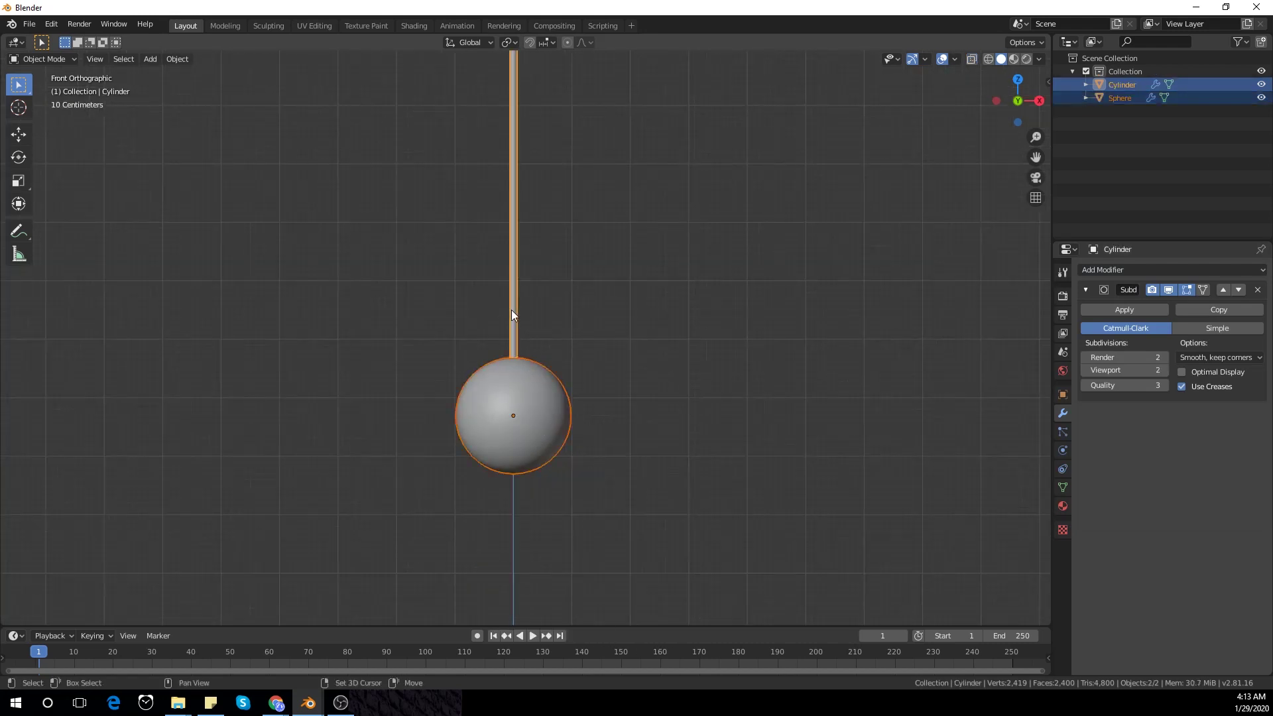
key(ctrl+j)
scroll(587, 403, down, 3)
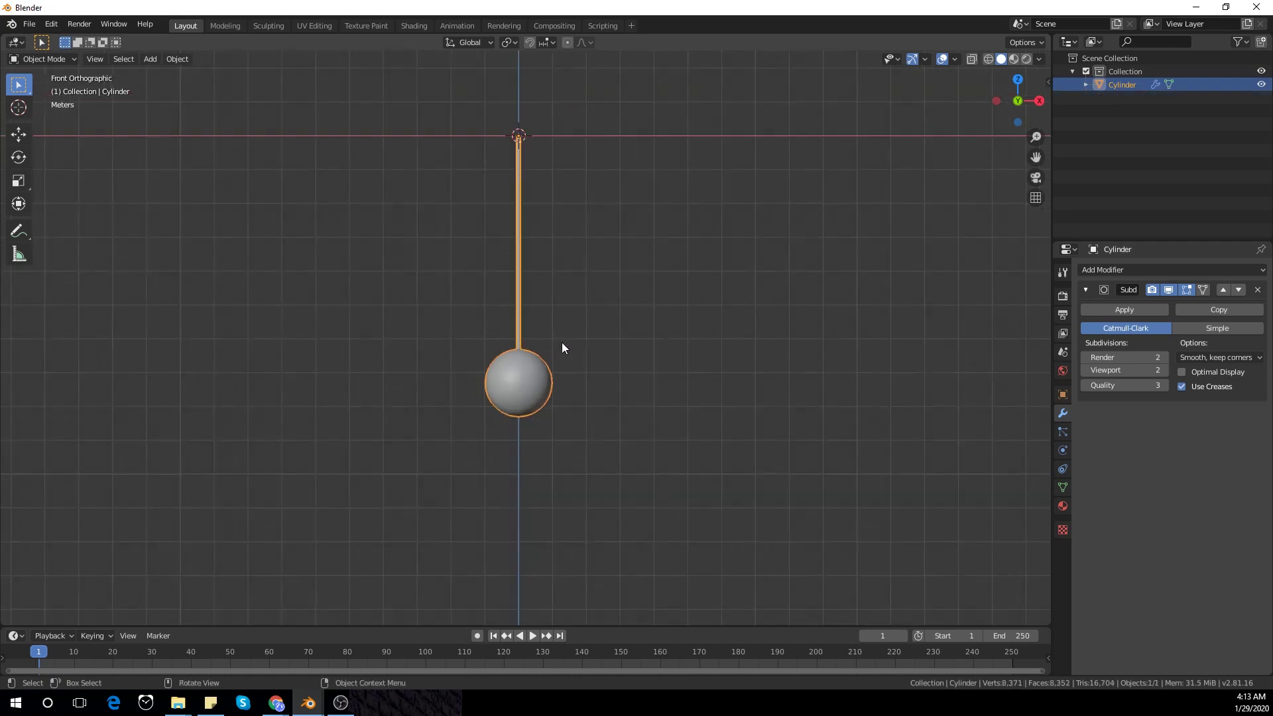
key(r)
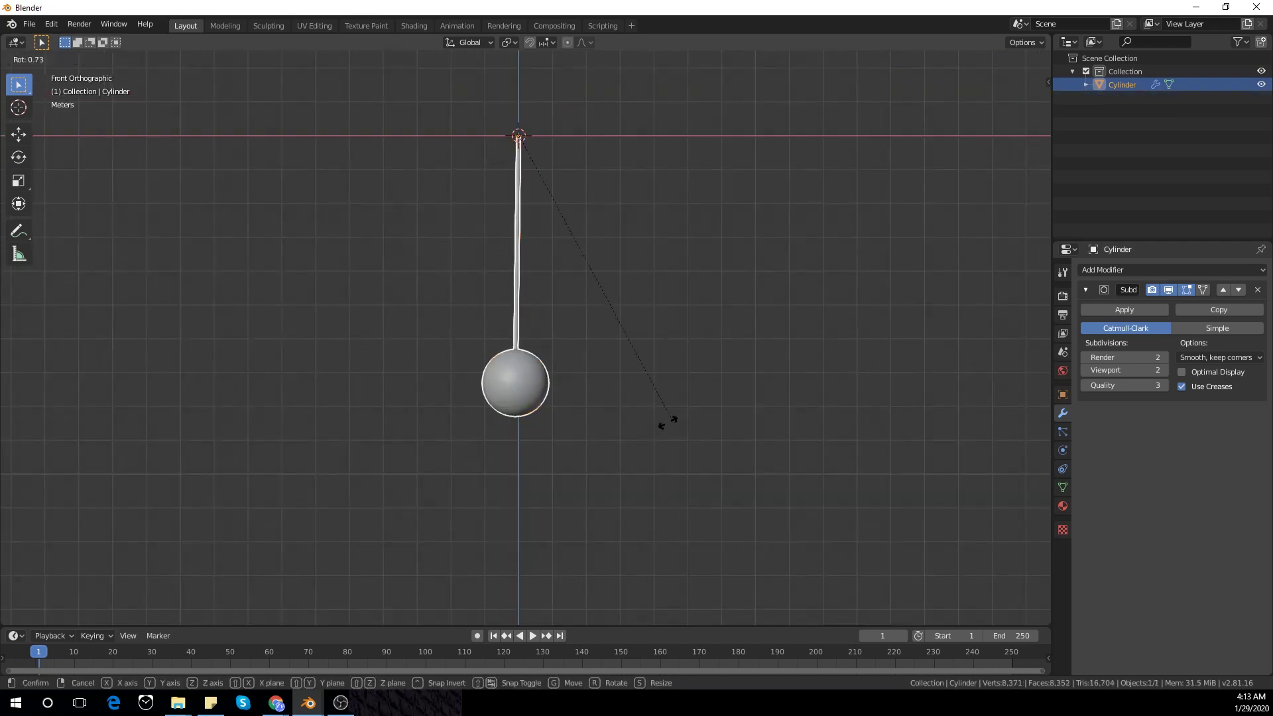
right_click(567, 503)
- Show the pendulum's transform values and apply its location, rotation and scale
middle_drag(642, 325, 614, 389)
scroll(663, 374, up, 2)
key(n)
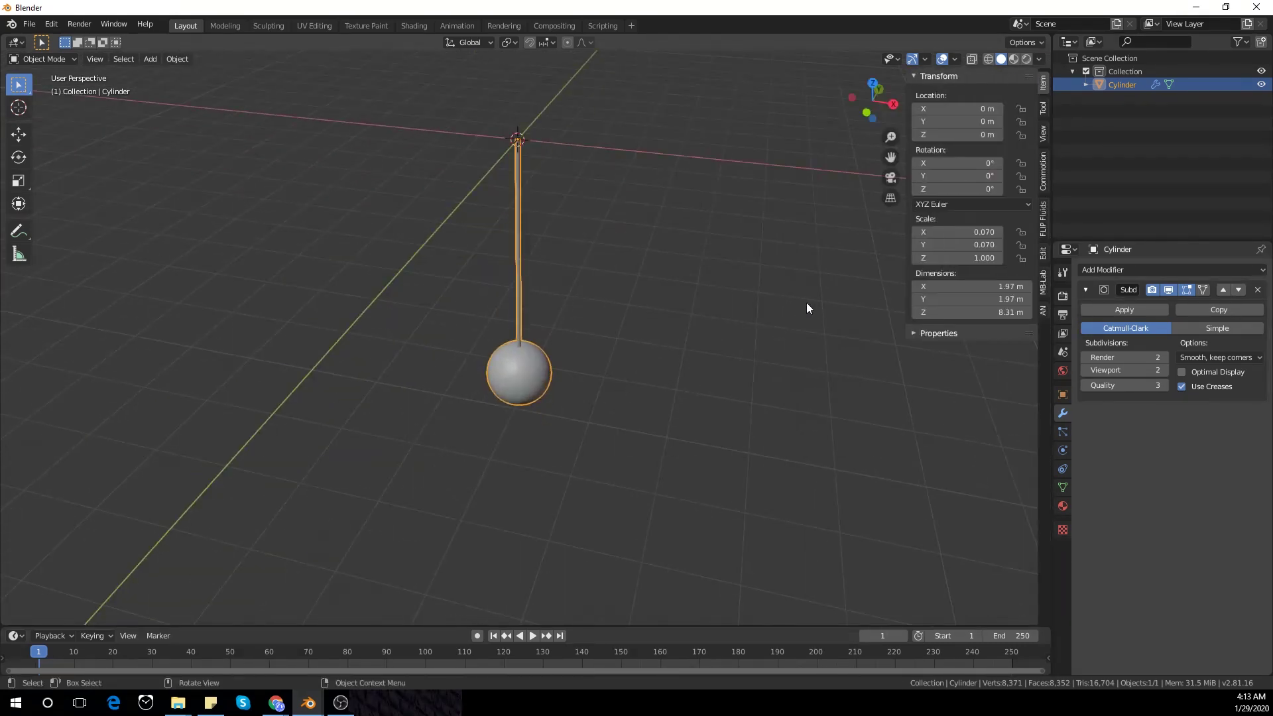
key(shift+a)
key(Escape)
key(ctrl+a)
click(640, 327)
mouse_move(640, 329)
middle_down()
mouse_move(656, 344)
mouse_move(643, 350)
mouse_move(638, 337)
mouse_move(646, 308)
middle_up()
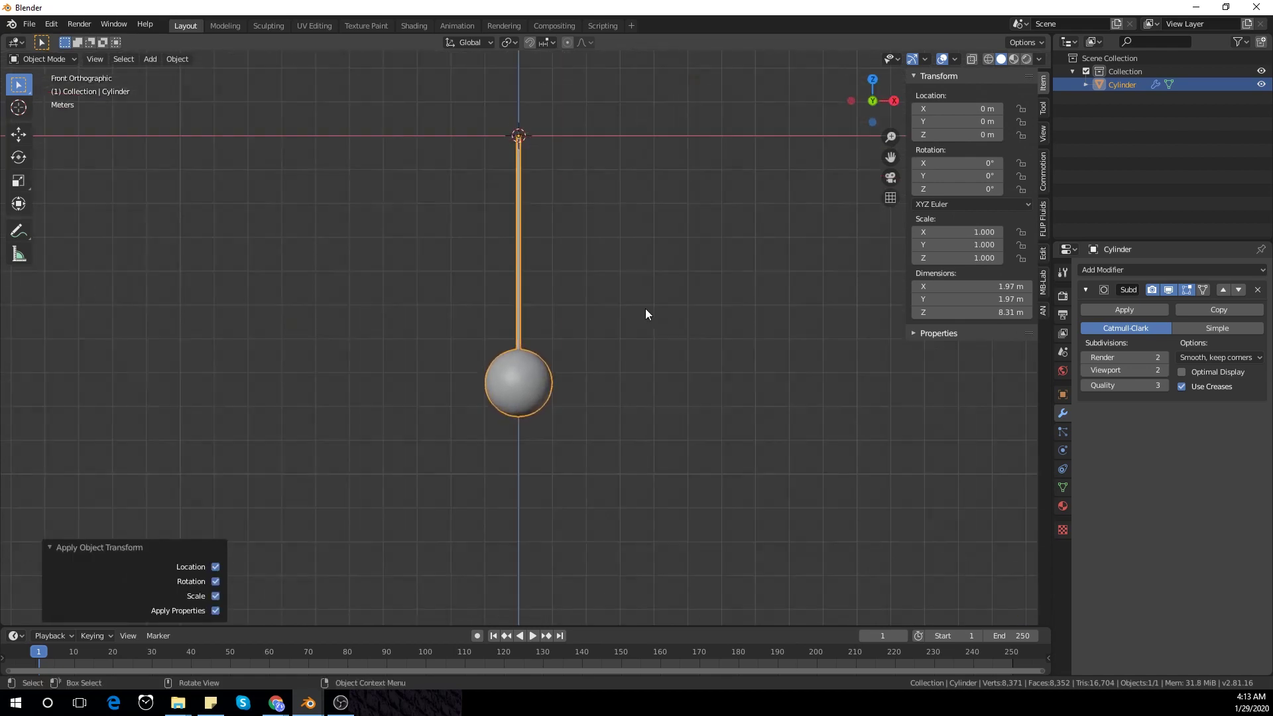
- Split the 3D viewport horizontally and switch the lower area to the Animation Nodes editor
middle_drag(687, 196, 672, 219)
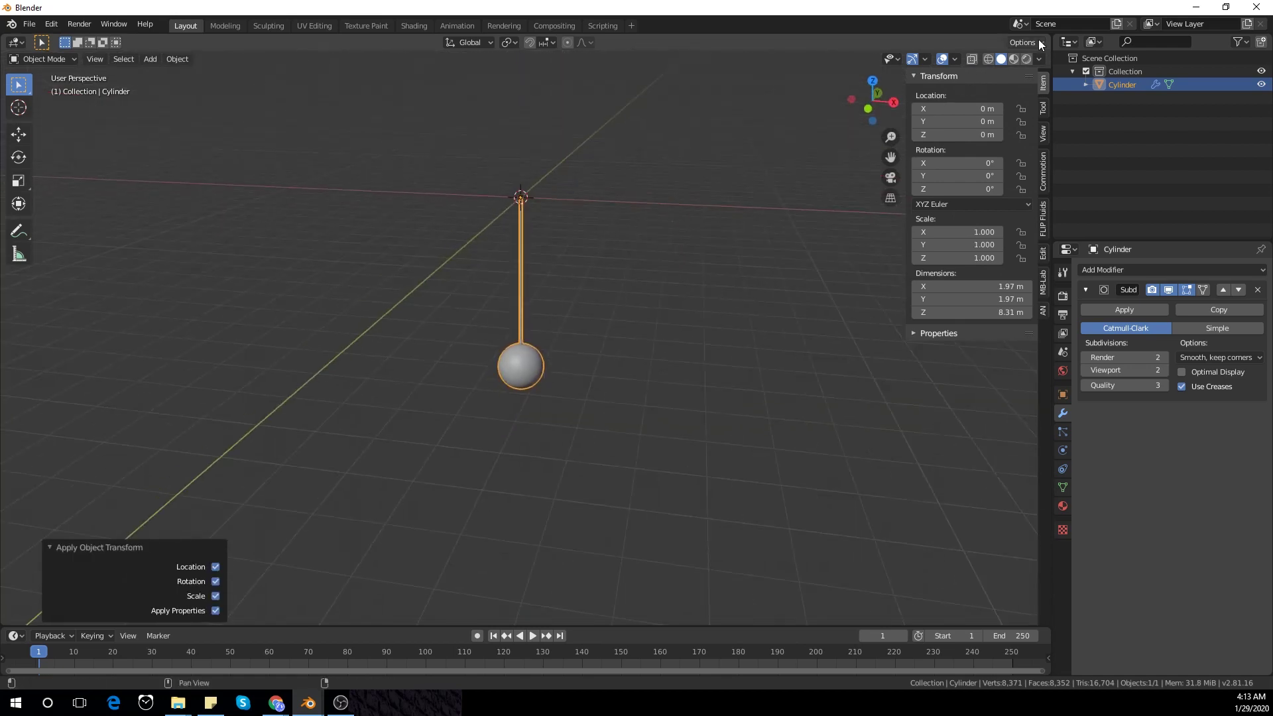
drag(1039, 44, 1050, 315)
click(14, 323)
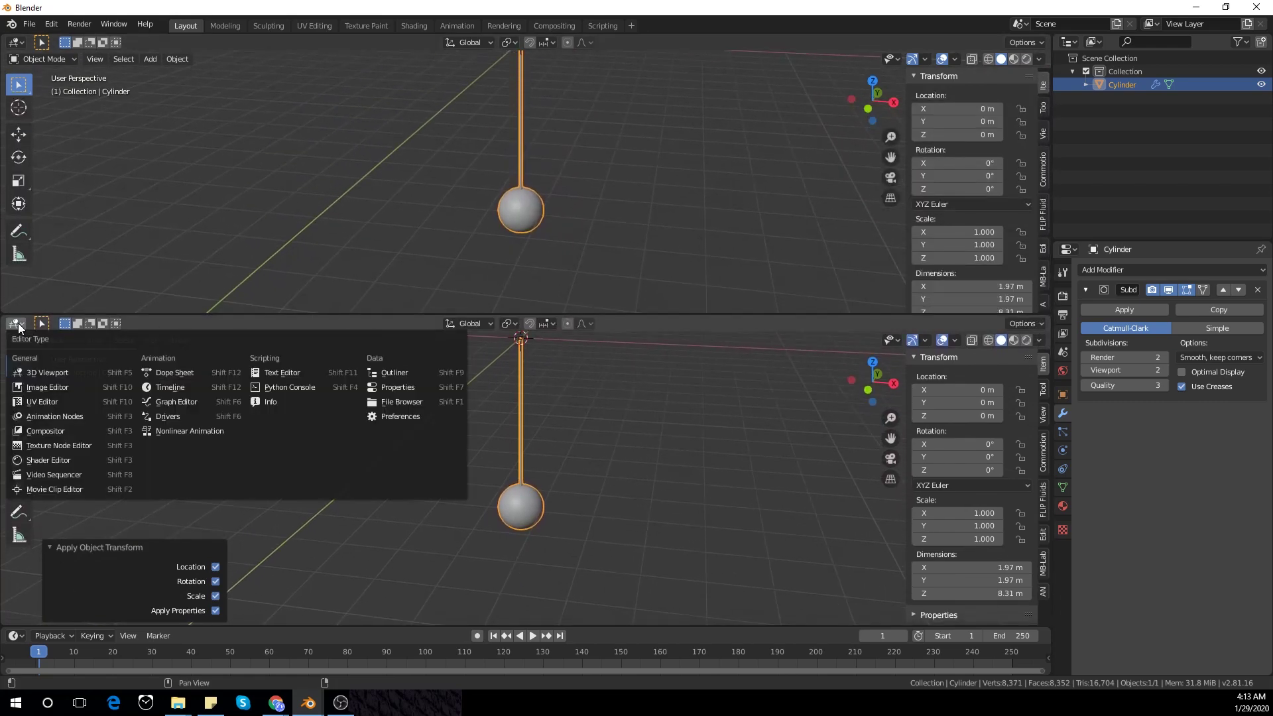
click(69, 418)
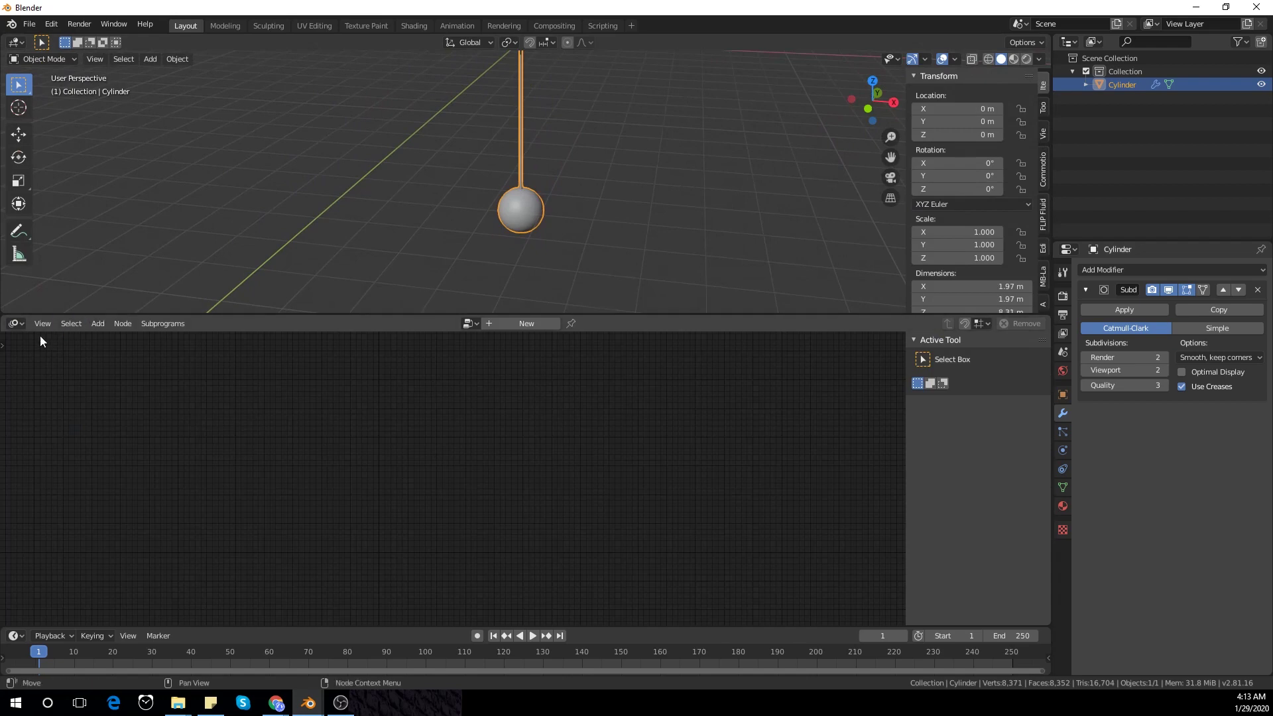
- Create a new node tree in the Animation Nodes editor
click(22, 325)
click(49, 417)
click(514, 324)
- Examine the node editor's Auto Execution settings, then hide its toolbar and sidebar
key(t)
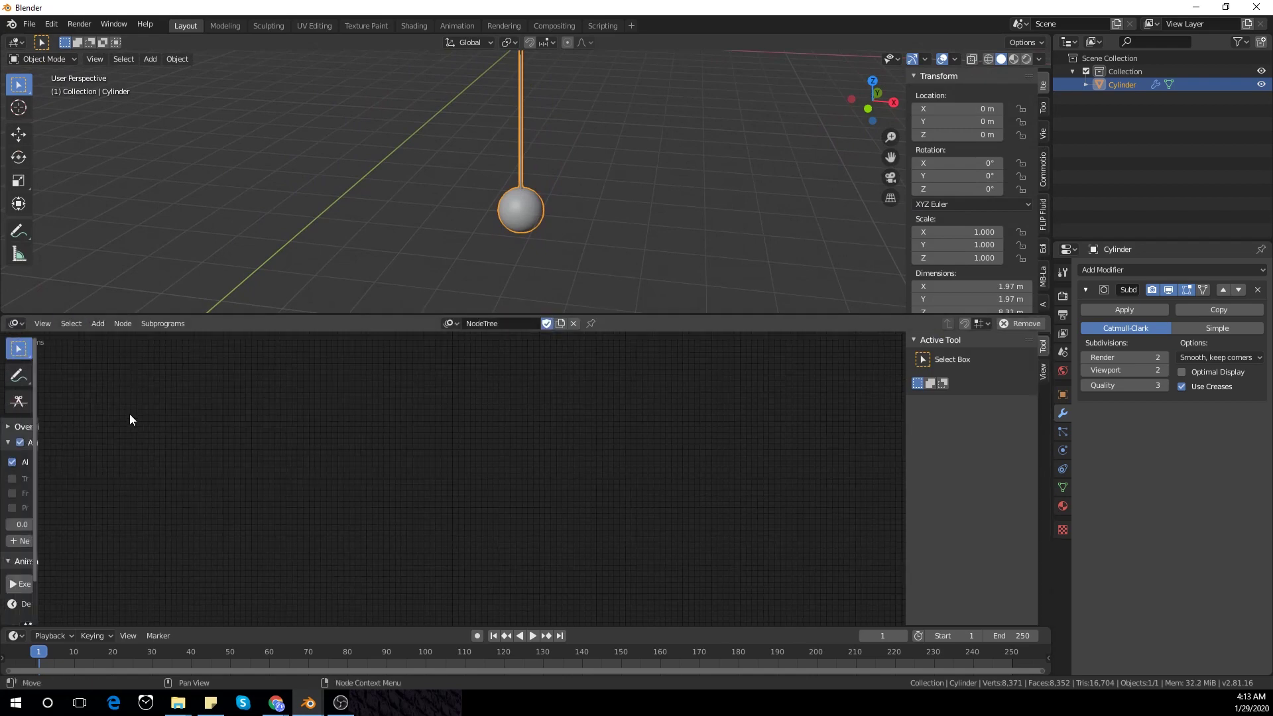
drag(39, 400, 174, 399)
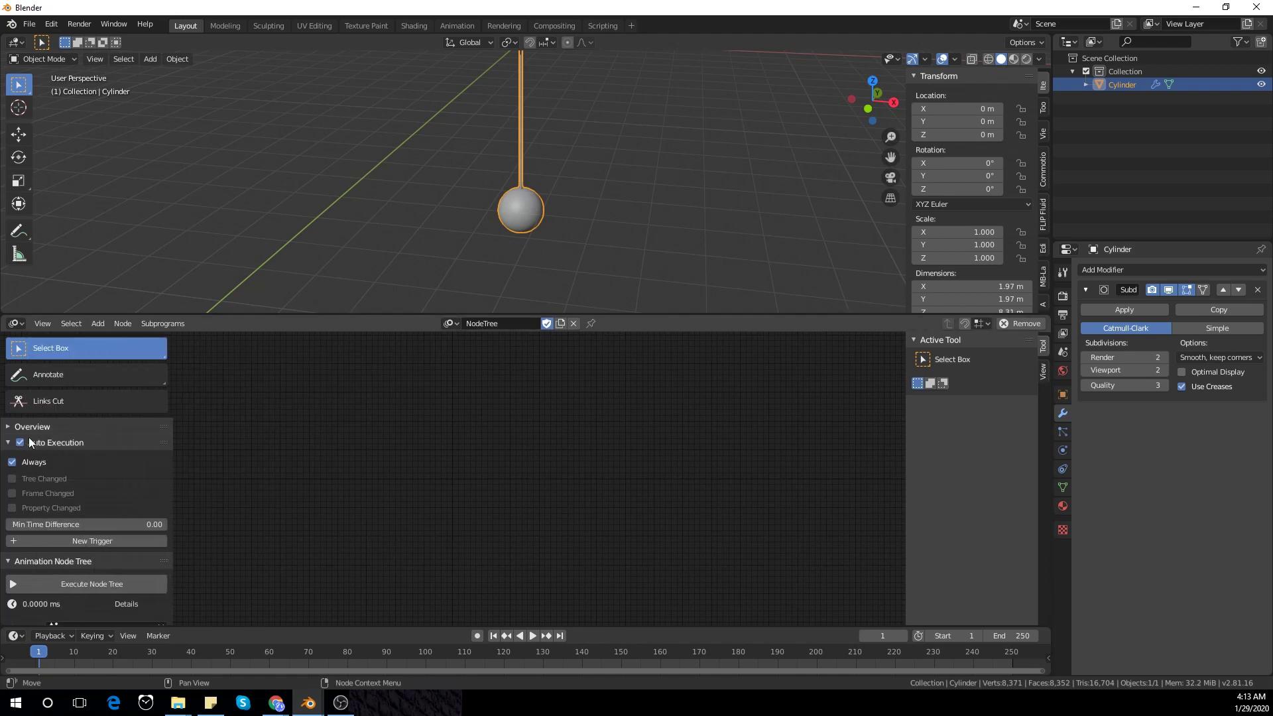
click(21, 442)
click(22, 443)
scroll(92, 484, down, 2)
scroll(92, 484, up, 2)
key(n)
key(n)
key(t)
key(n)
- Search for and add an Object Instancer node, placing it near the middle of the node tree
key(shift+a)
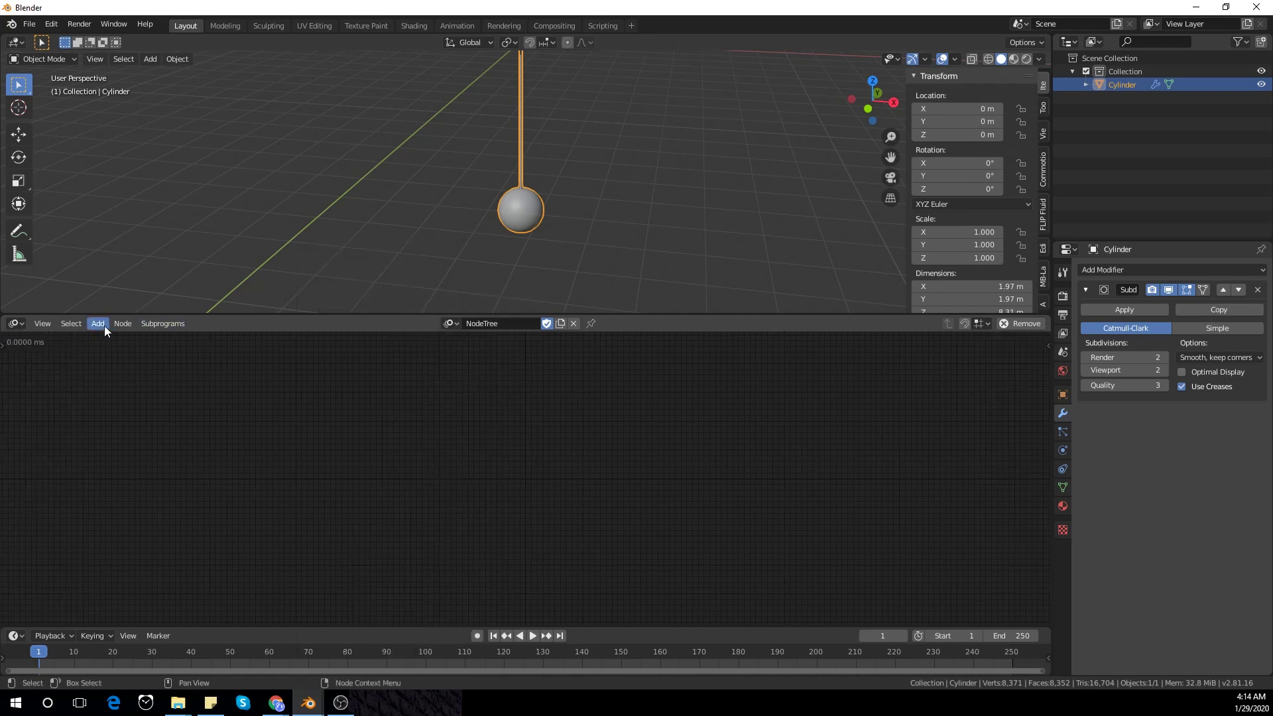
key(shift+a)
mouse_move(449, 450)
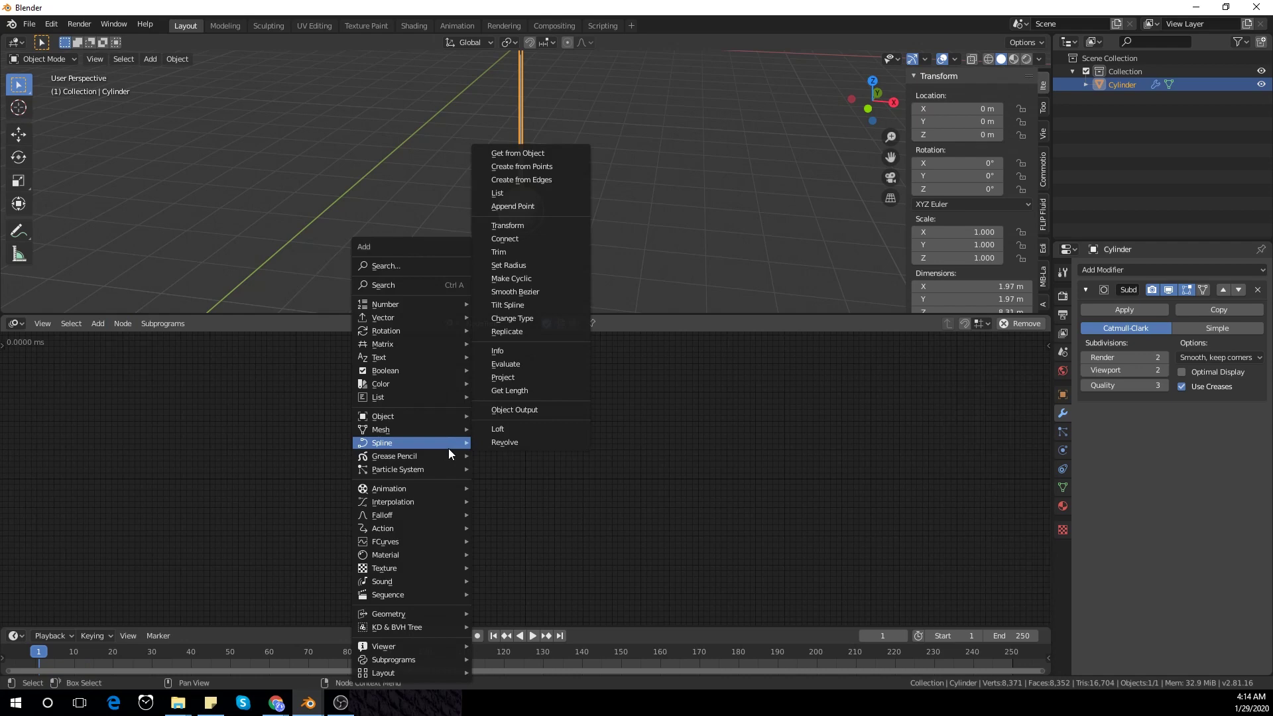
click(425, 285)
text(OBJEC)
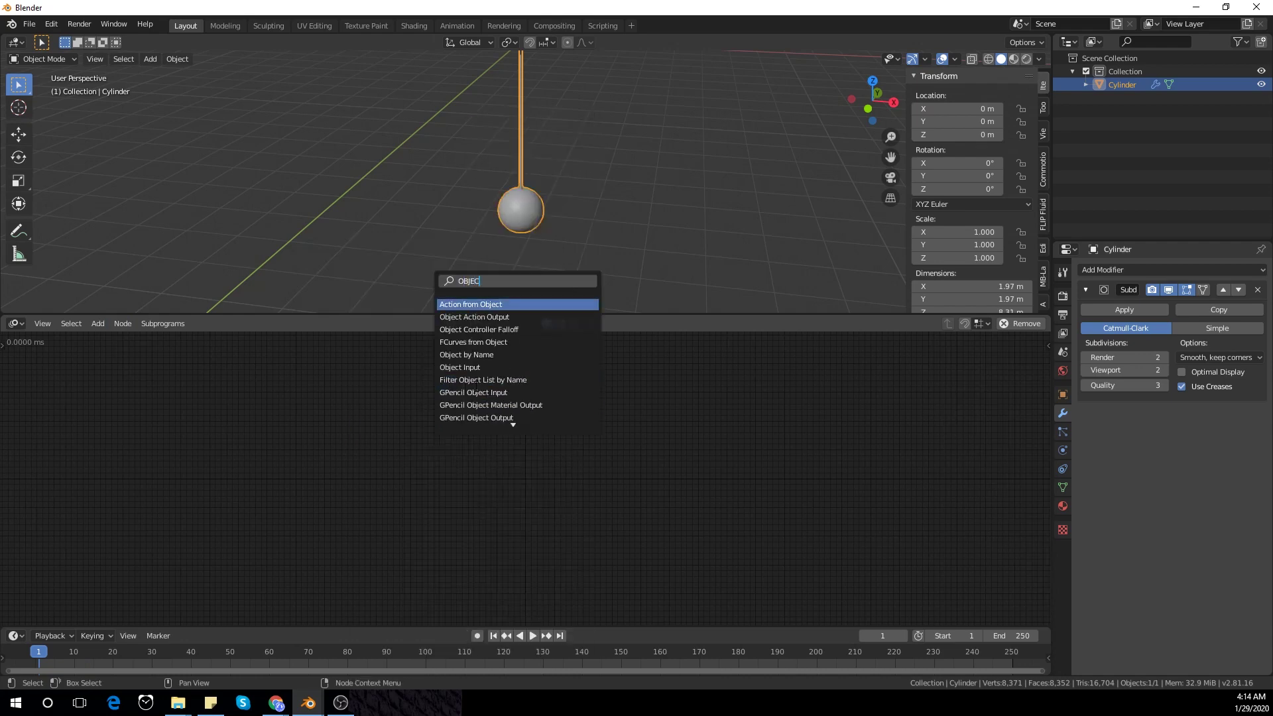
text(T IN)
click(467, 354)
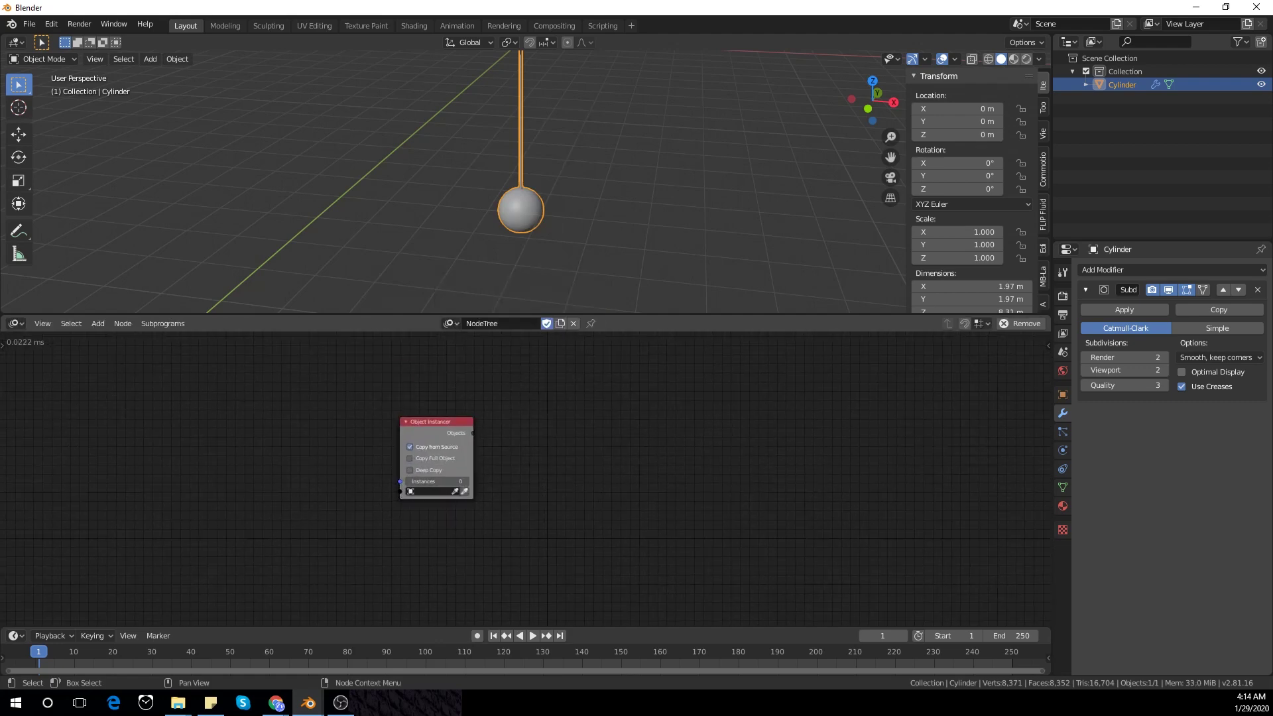
key(g)
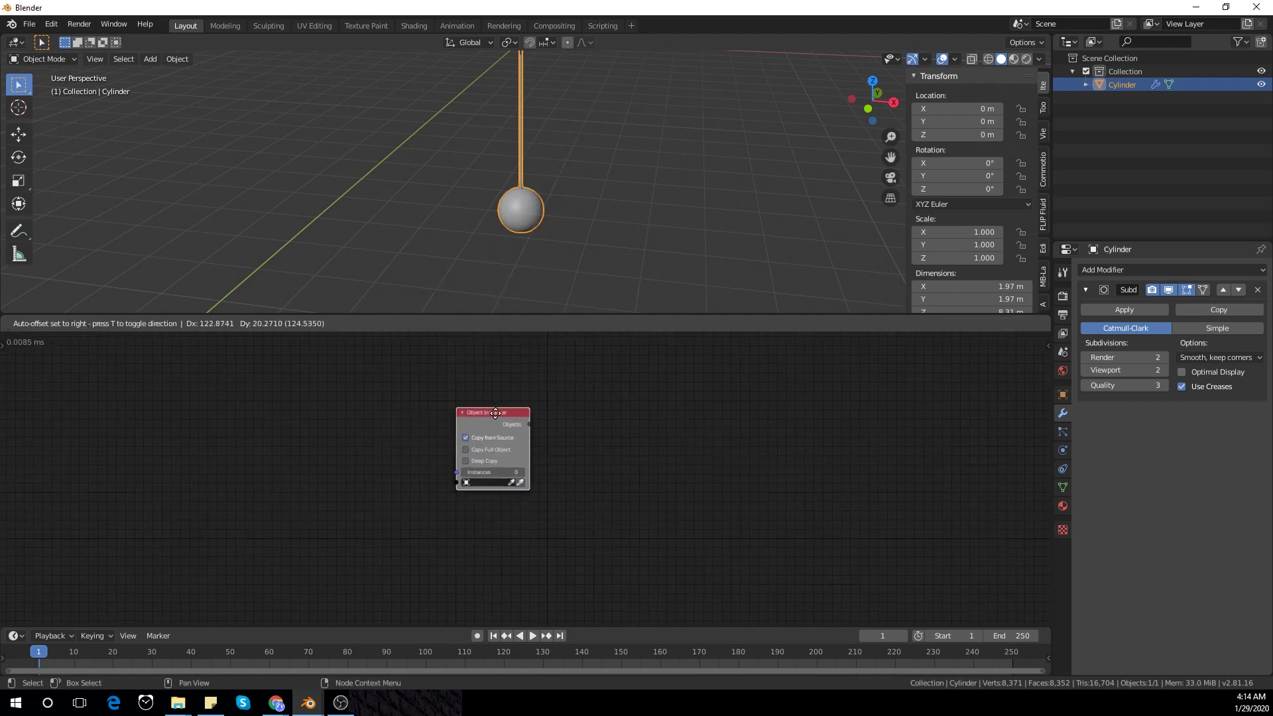
click(398, 447)
- Search for and add a Distribute Matrices node before the Object Instancer node
key(shift+a)
mouse_move(397, 443)
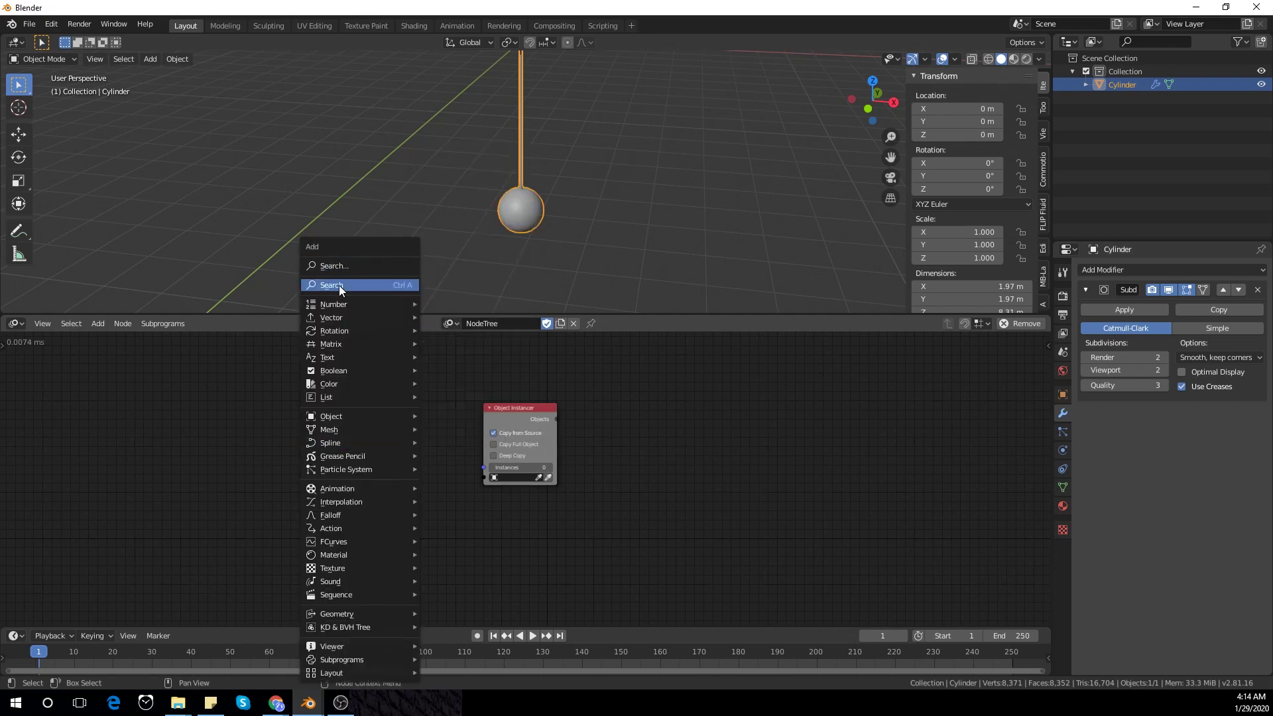
click(339, 285)
text(DIS)
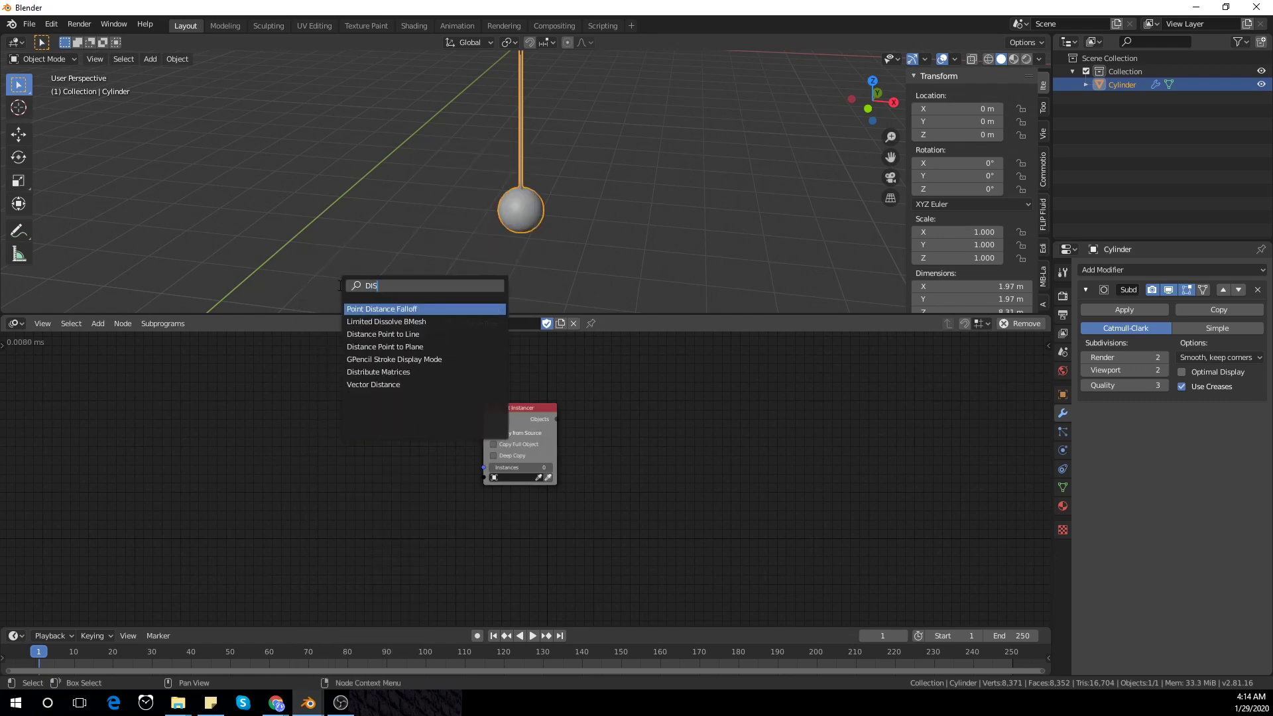
text(tr)
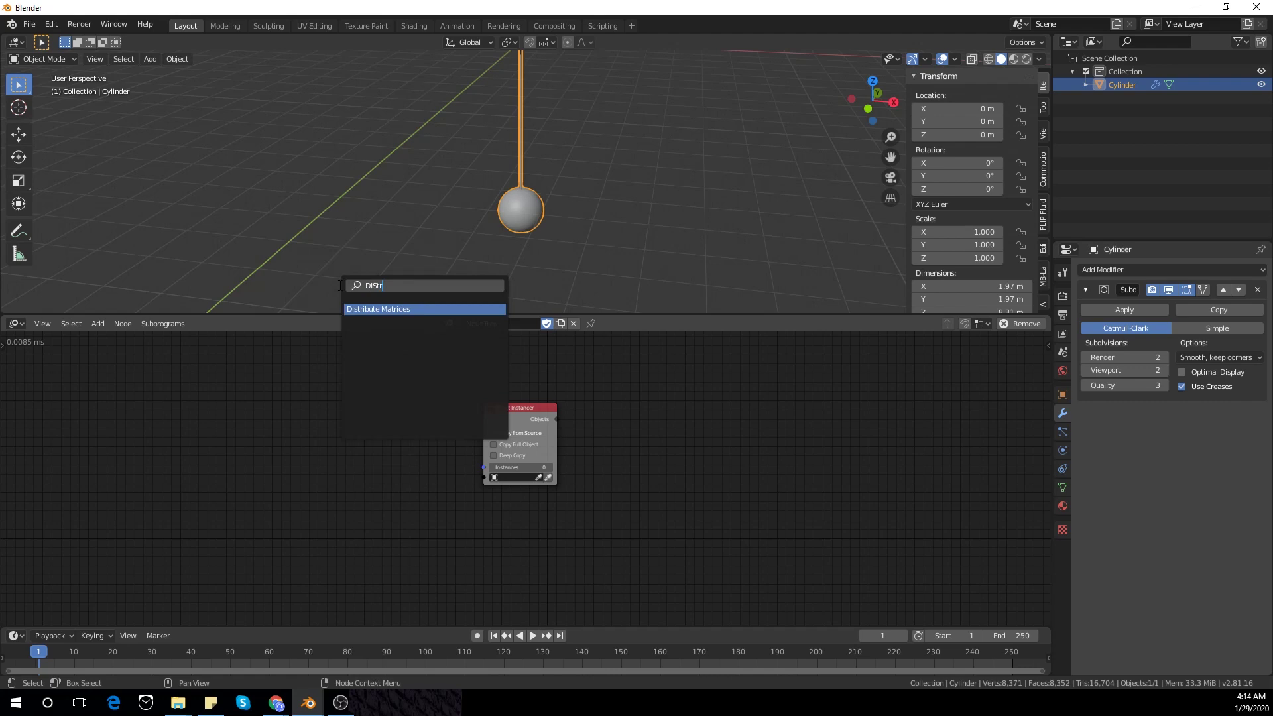
click(375, 308)
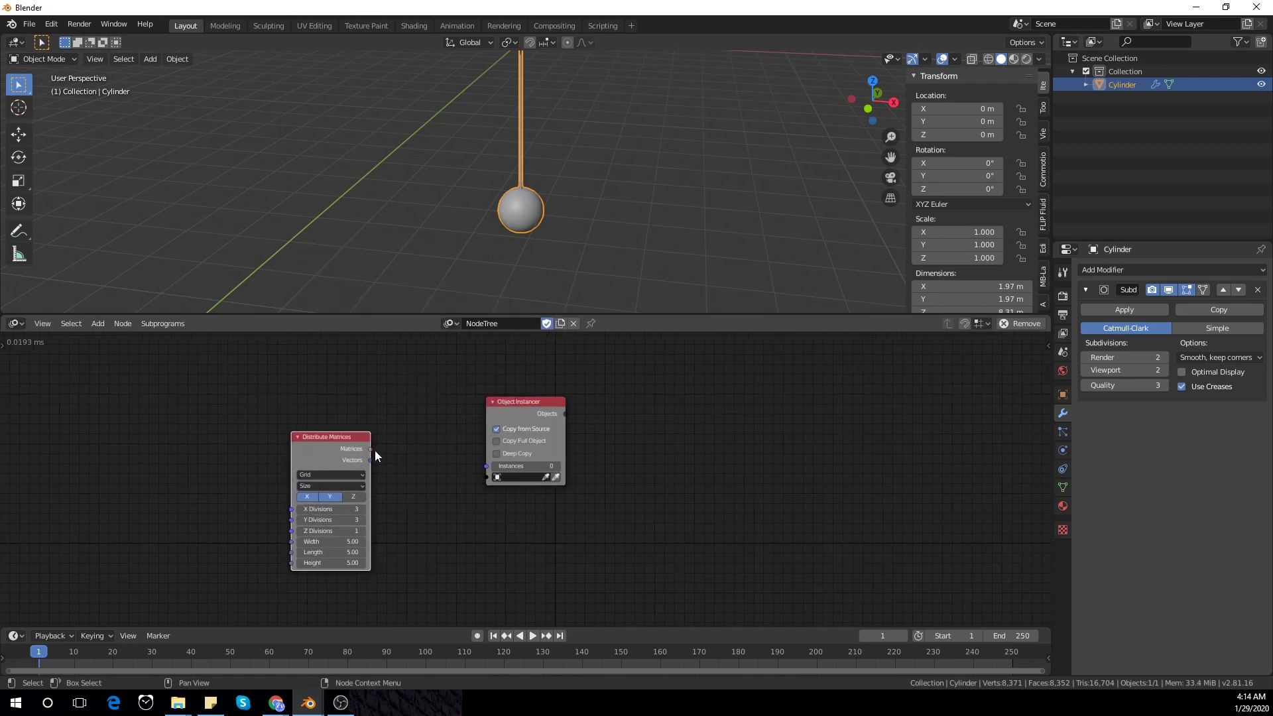
- Link the Distribute Matrices node's Matrices output to the Object Instancer's instance count and set Cylinder as the source object
drag(370, 449, 487, 467)
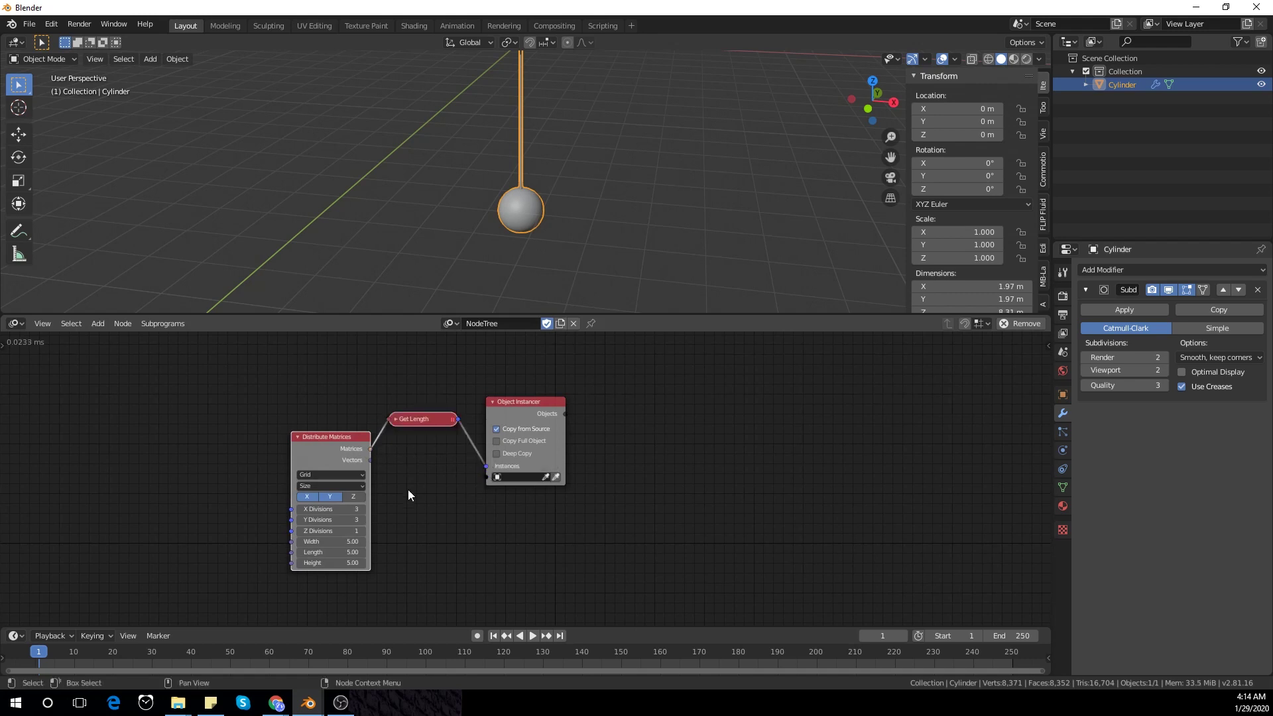
drag(305, 443, 250, 410)
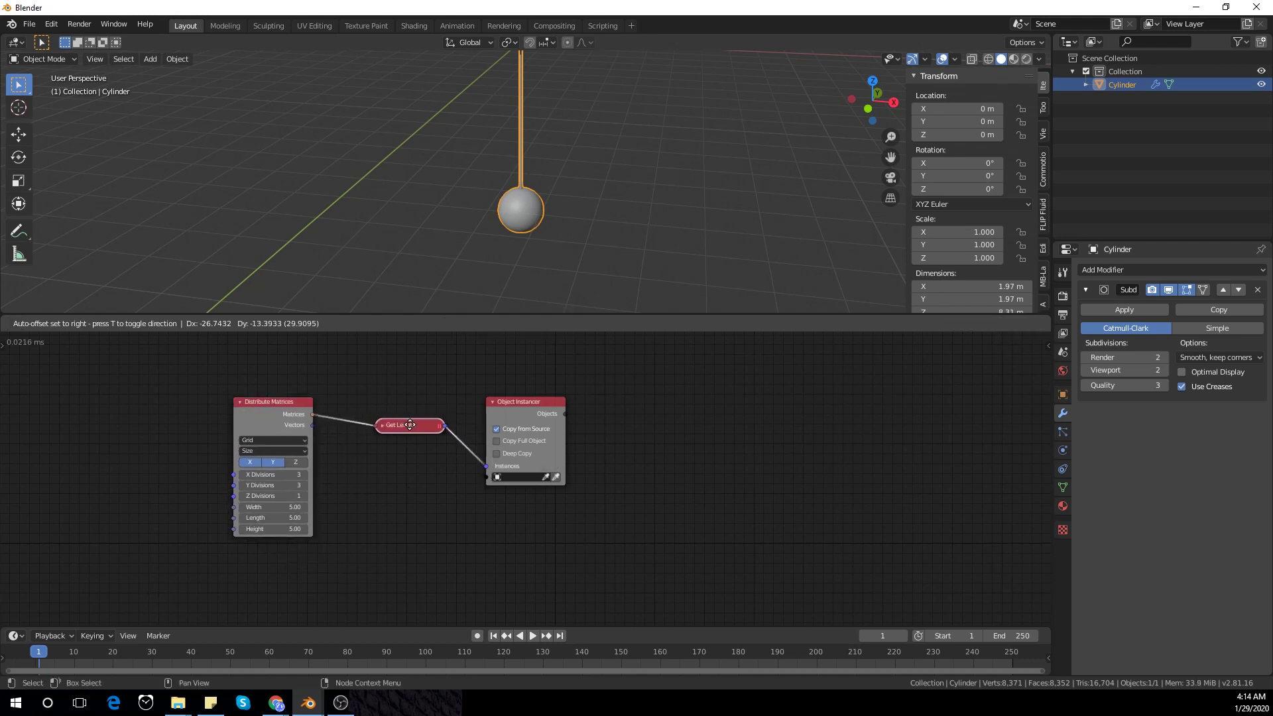
- Search for and add an Object Matrix Output node after the Object Instancer node
key(shift+a)
mouse_move(623, 456)
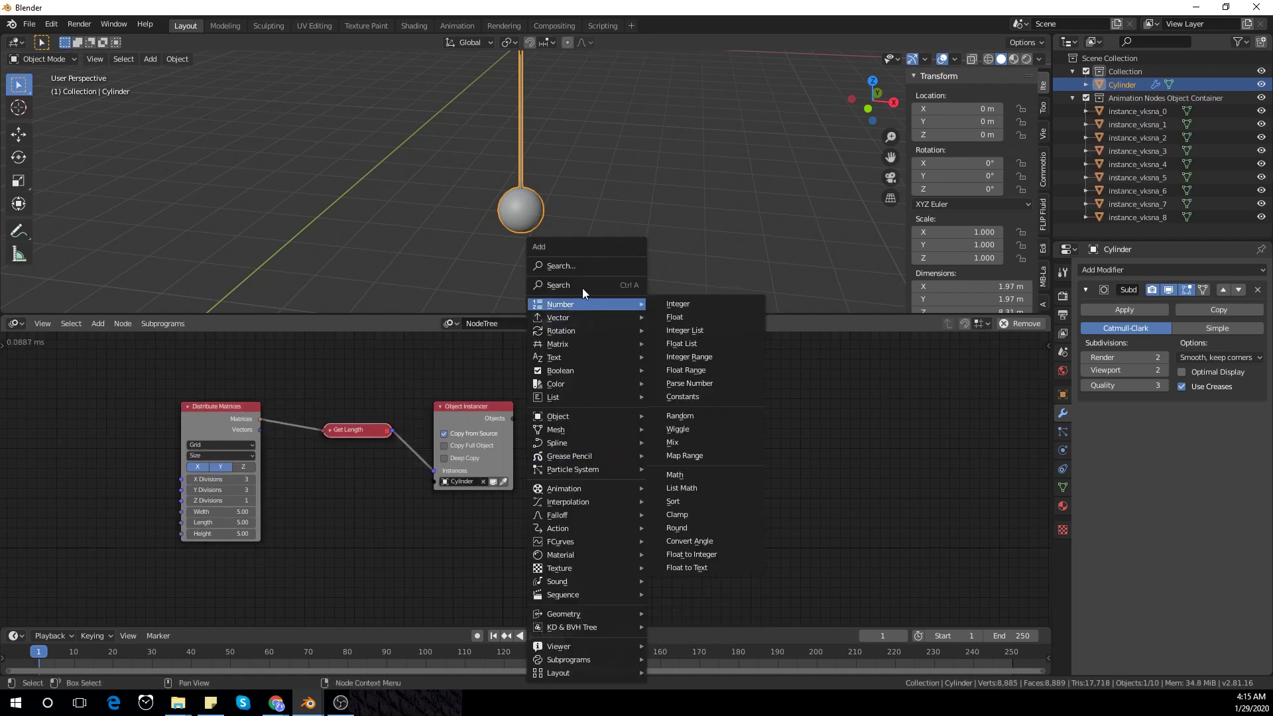
click(582, 285)
text(obje)
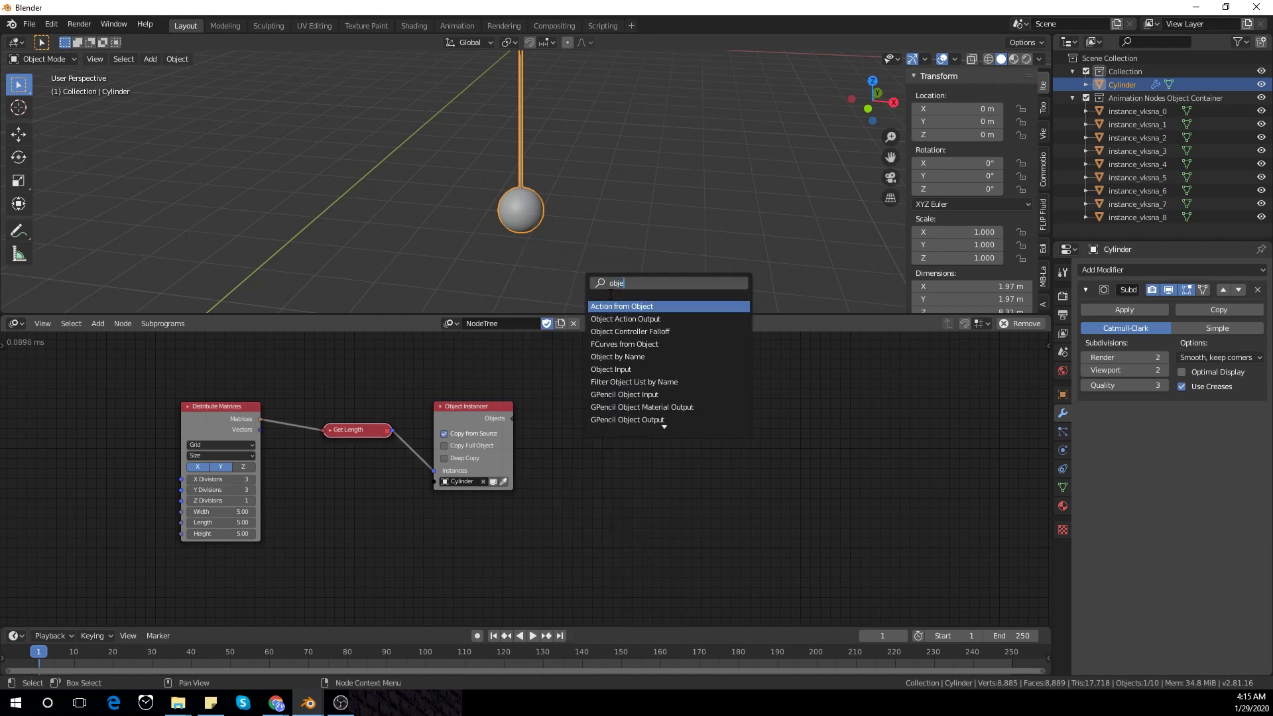
text(ct mat)
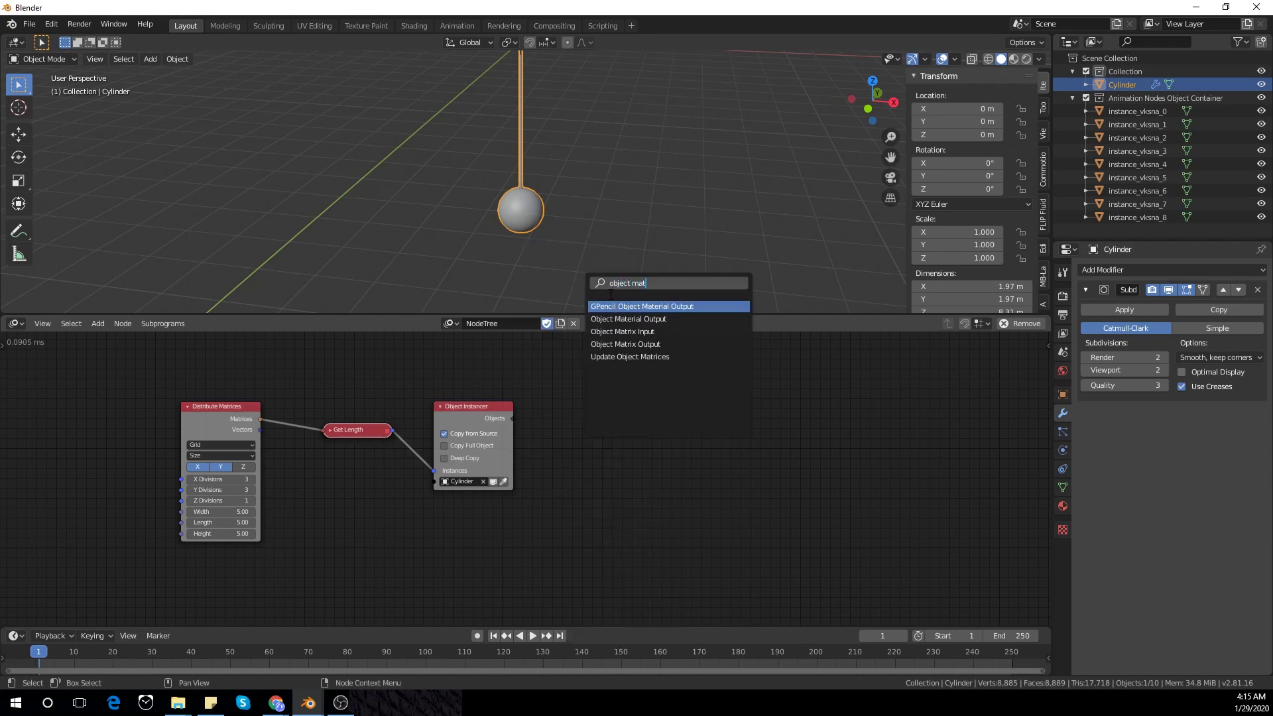
click(625, 344)
click(593, 437)
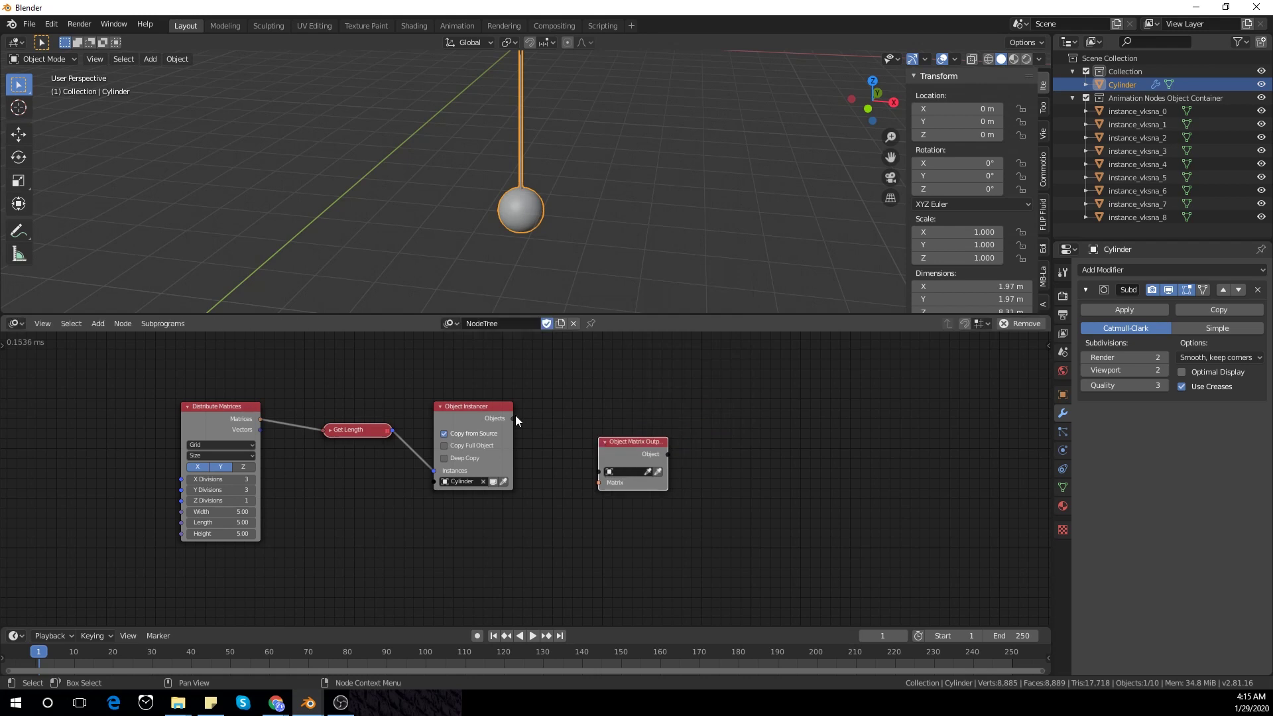
- Feed the Object Matrix Output node with the instancer's objects and the distributed matrices
drag(513, 417, 594, 472)
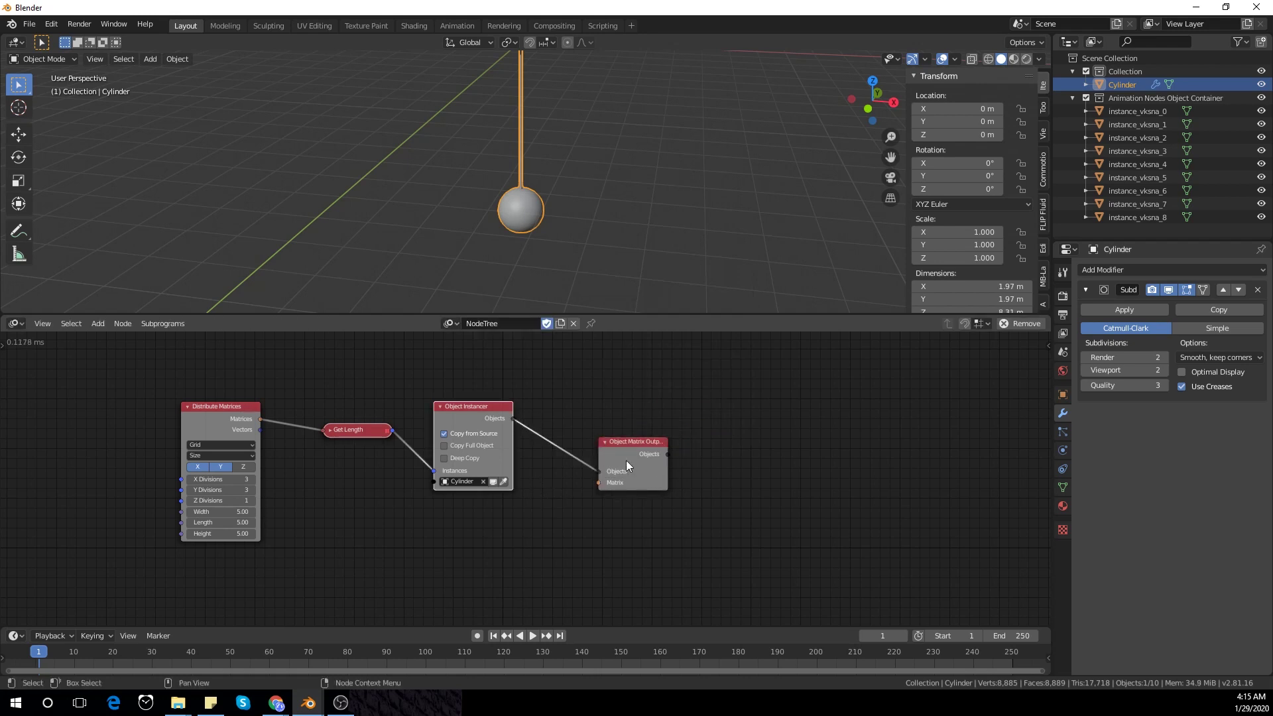
drag(260, 419, 602, 485)
middle_drag(600, 292, 608, 259)
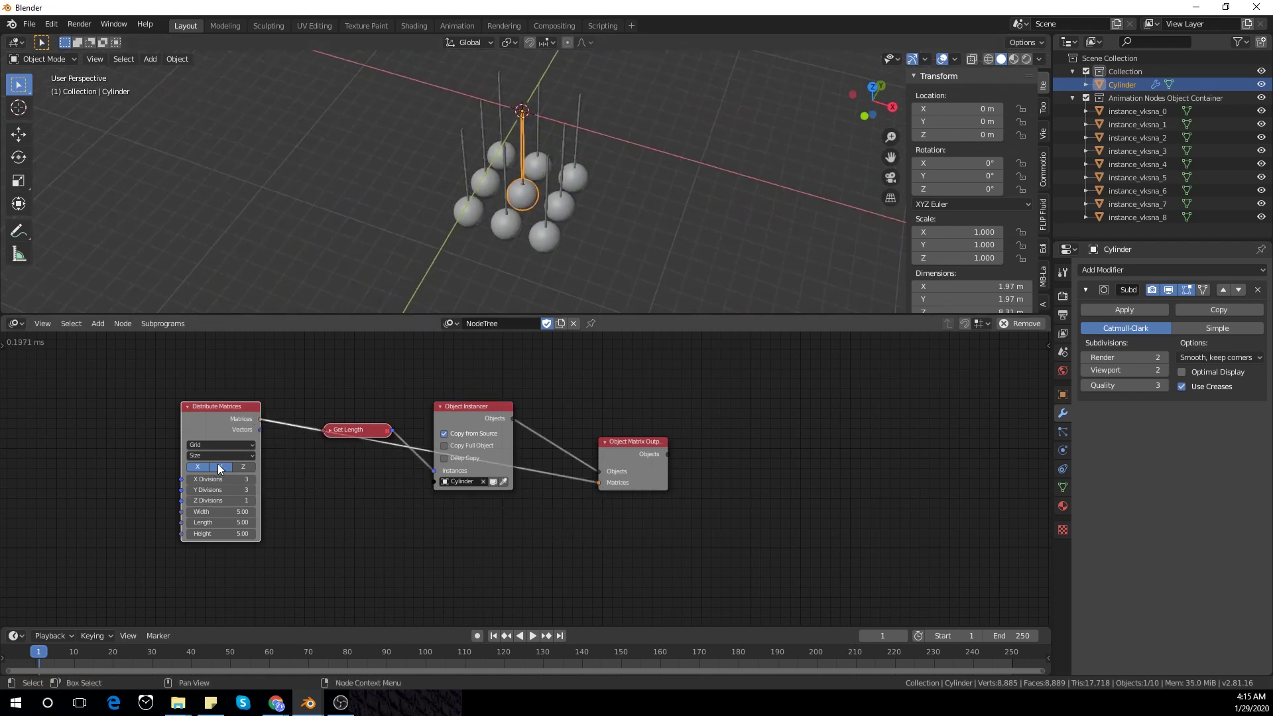
- Switch the Distribute Matrices node to Circle with a radius of 6.70, and space out the nodes
click(226, 445)
click(237, 477)
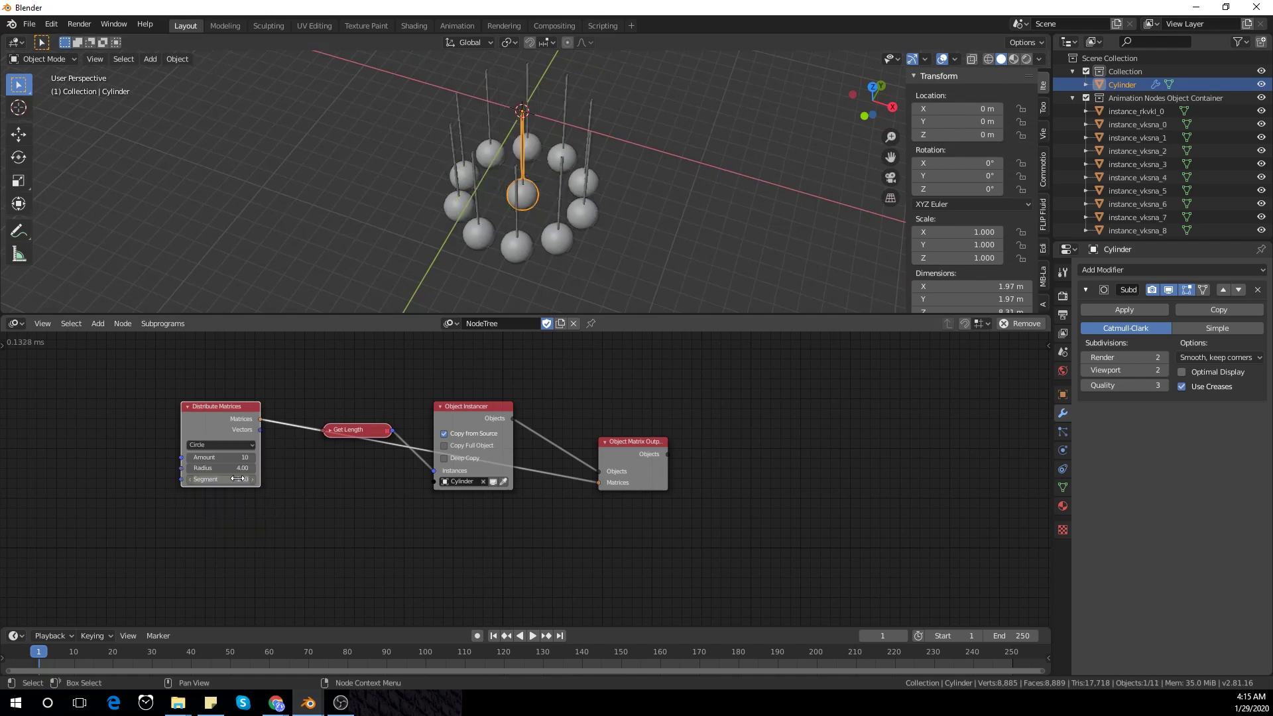
middle_drag(375, 200, 342, 278)
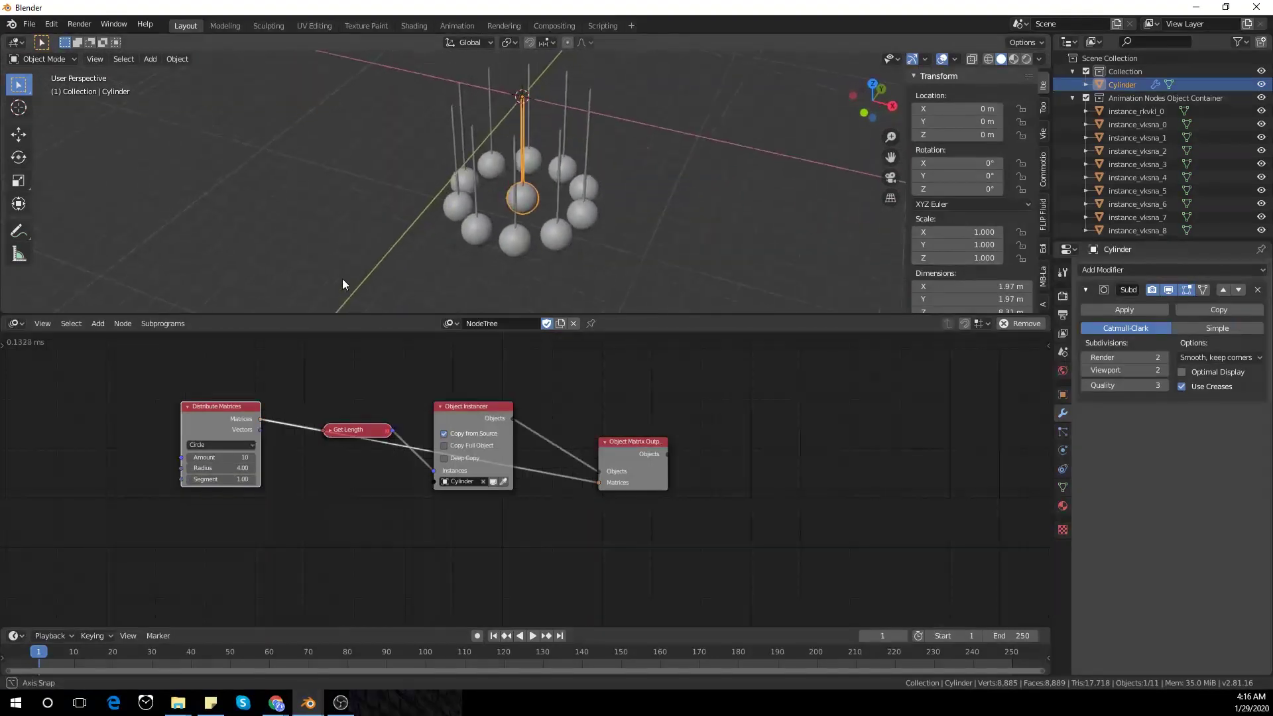
drag(219, 468, 246, 469)
middle_drag(386, 237, 452, 233)
drag(218, 470, 239, 470)
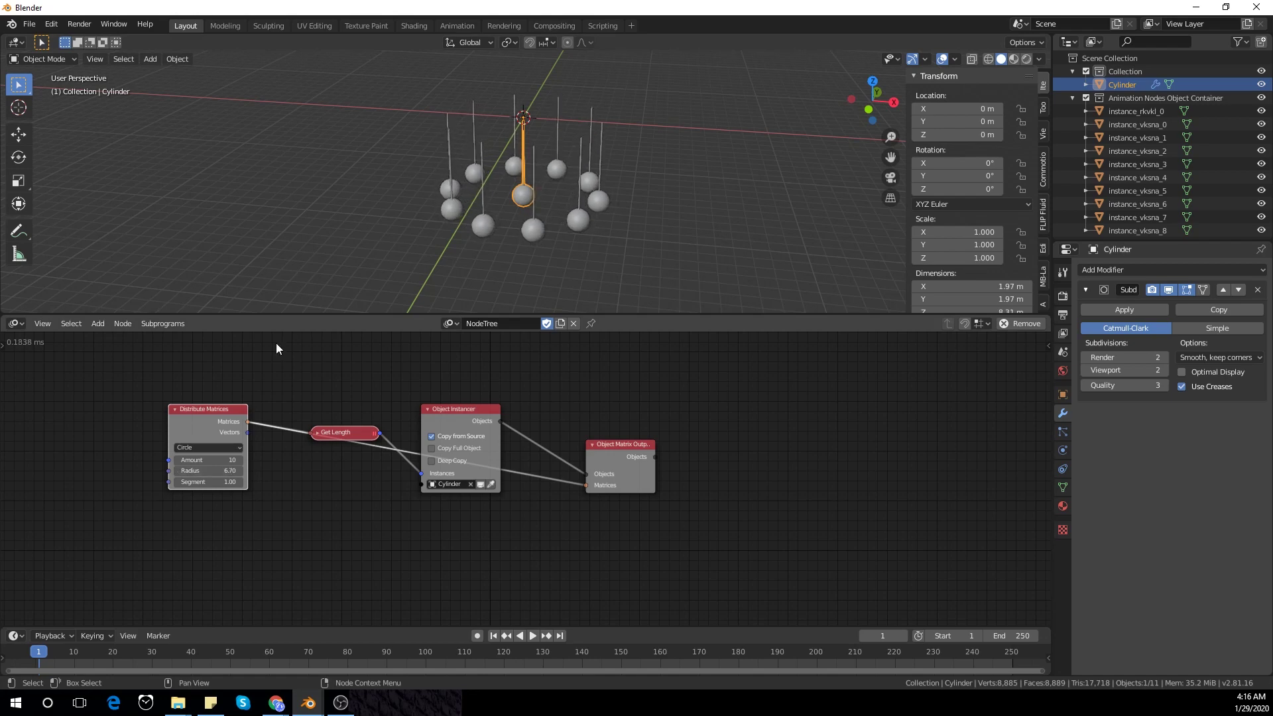
middle_drag(298, 306, 497, 234)
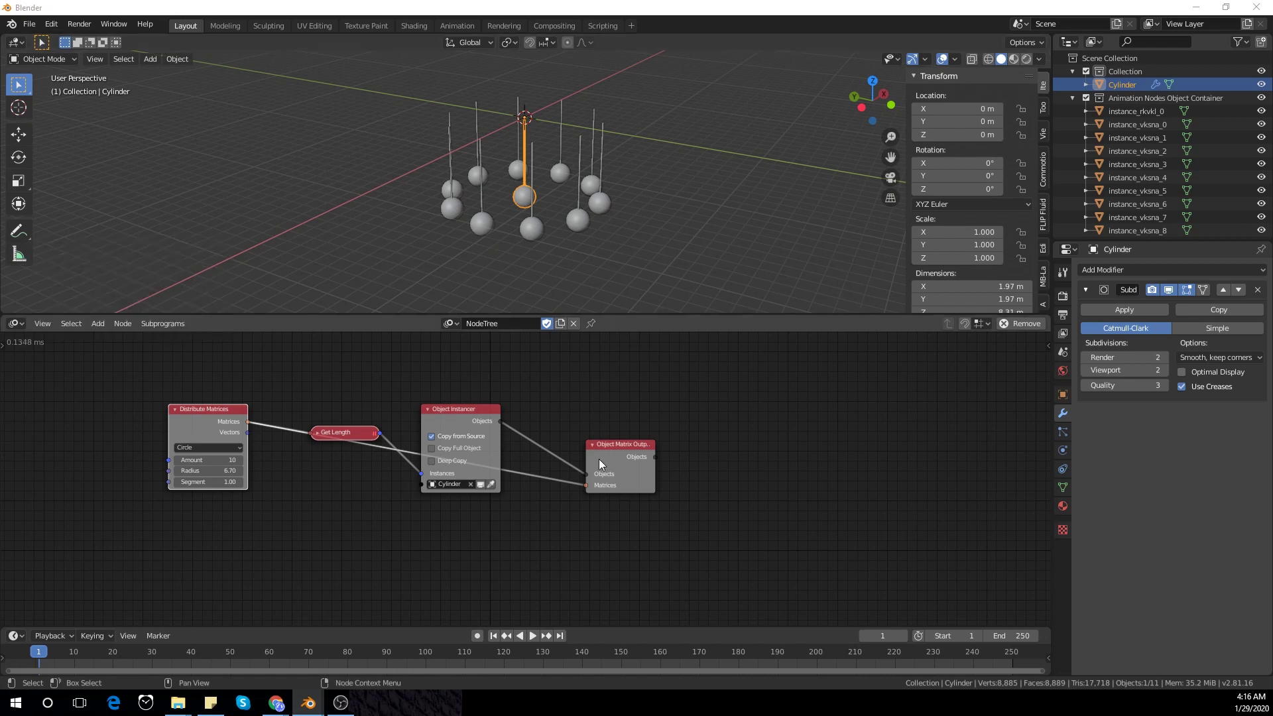
drag(599, 459, 604, 482)
drag(190, 418, 203, 498)
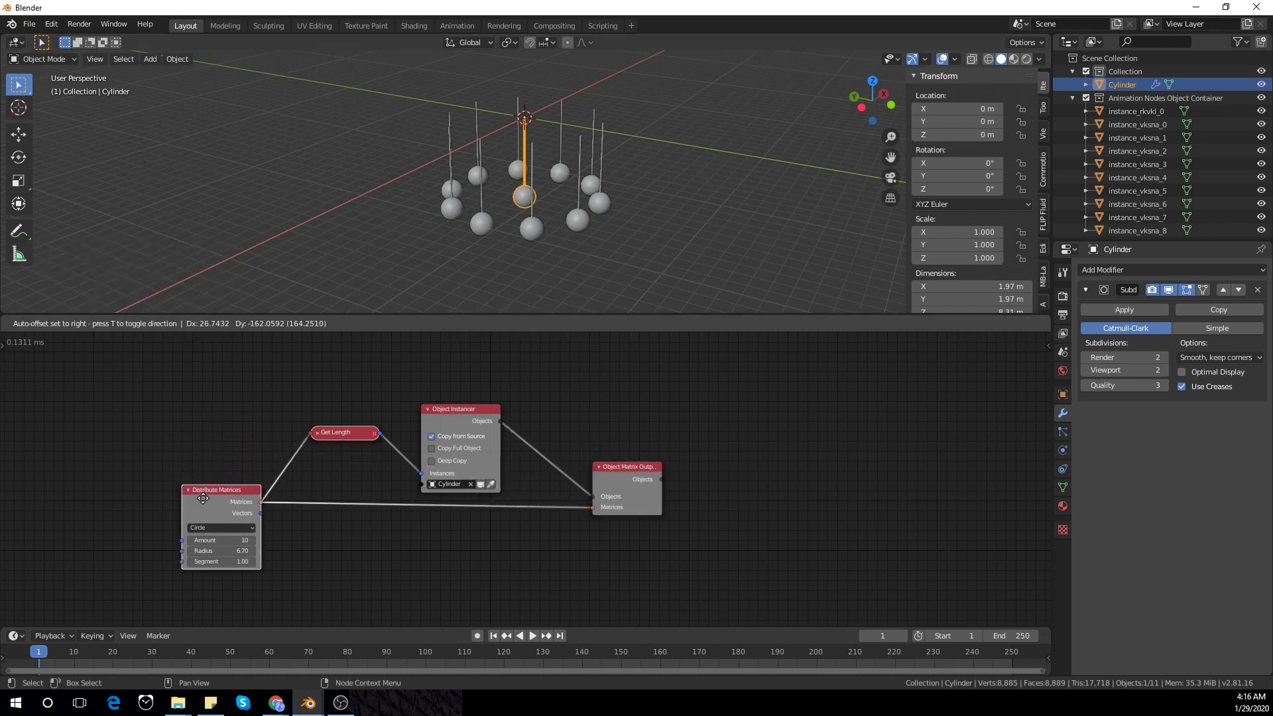
- Add a cube and move it about 19.2 m along X, clear of the pendulum circle
middle_drag(622, 248, 655, 249)
key(shift+a)
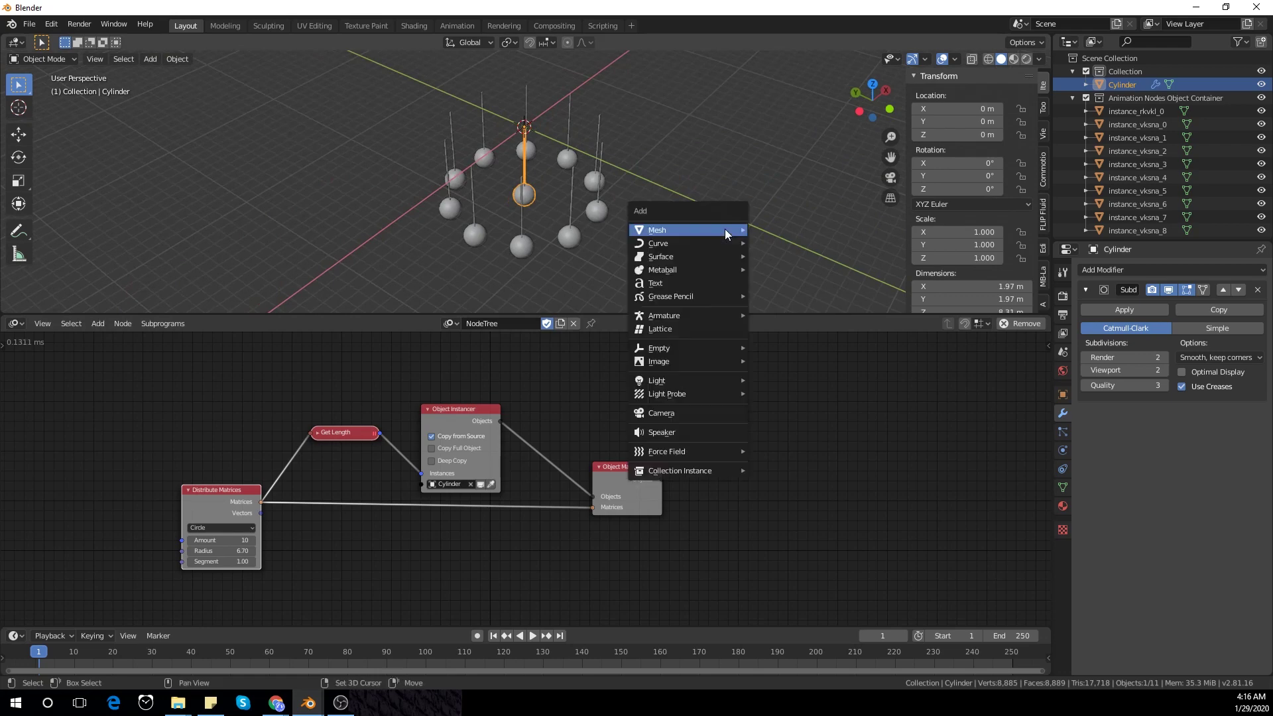
mouse_move(725, 229)
click(797, 243)
middle_drag(731, 257, 760, 221)
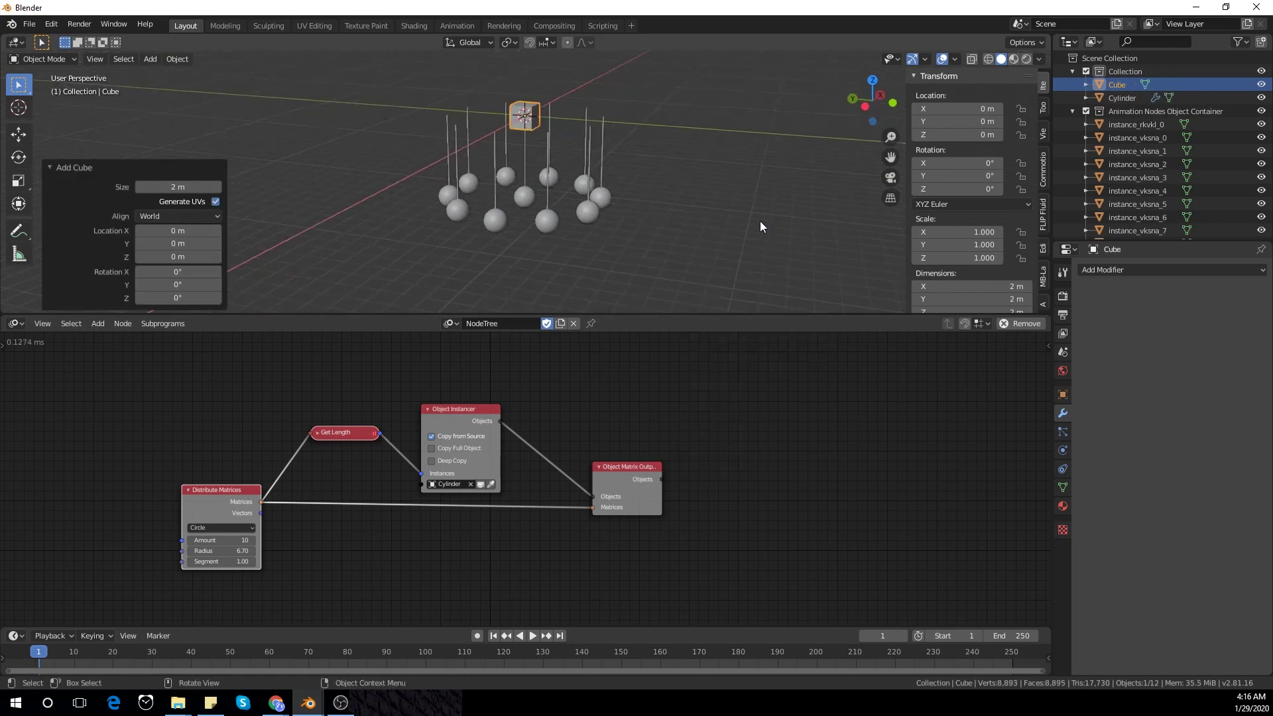
key(KP_7)
key(g)
key(x)
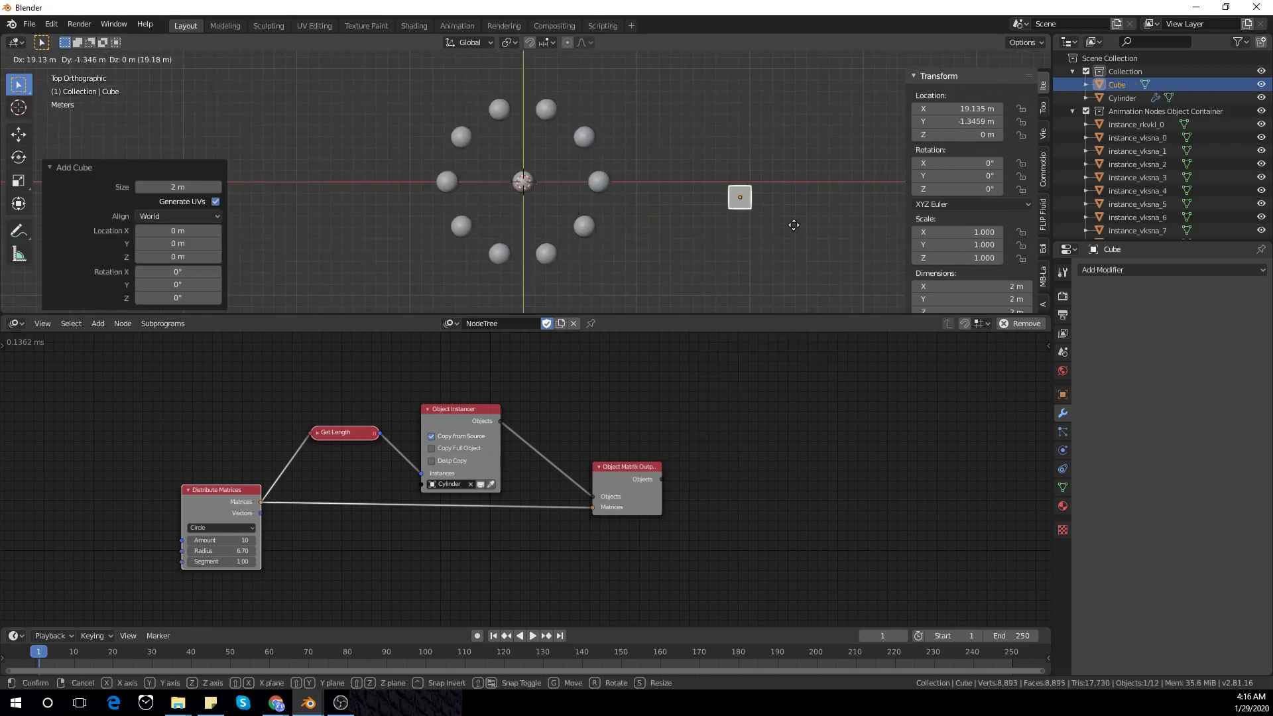
click(784, 213)
- Add a centred horizontal loop cut around the cube in Edit Mode
key(KP_1)
shift+middle_drag(758, 191, 725, 227)
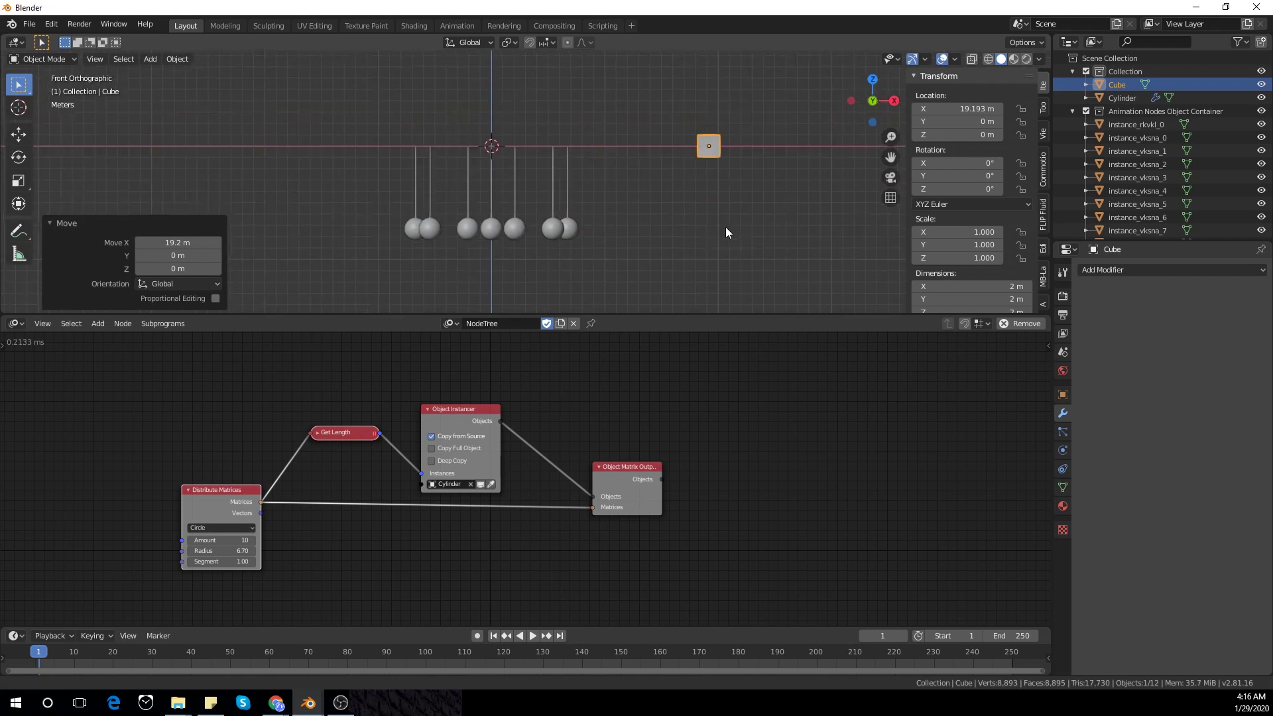
key(Tab)
scroll(788, 180, up, 3)
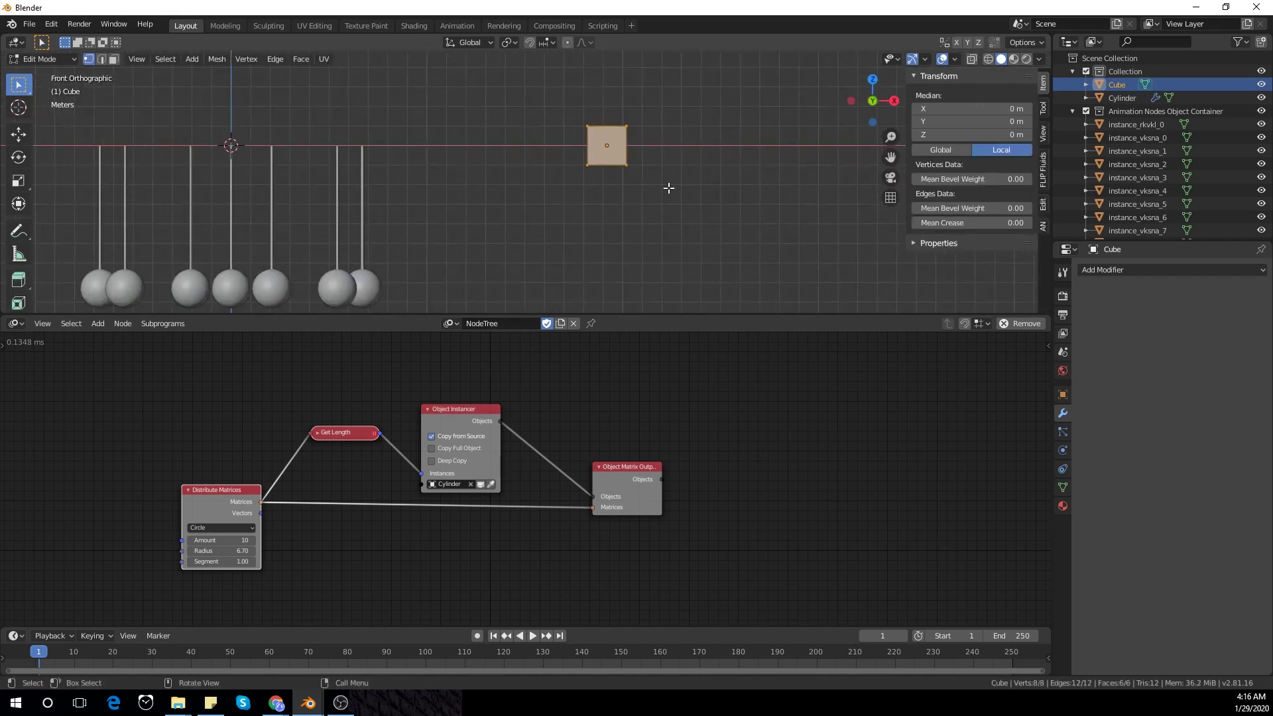
key(ctrl+r)
click(585, 145)
right_click(583, 143)
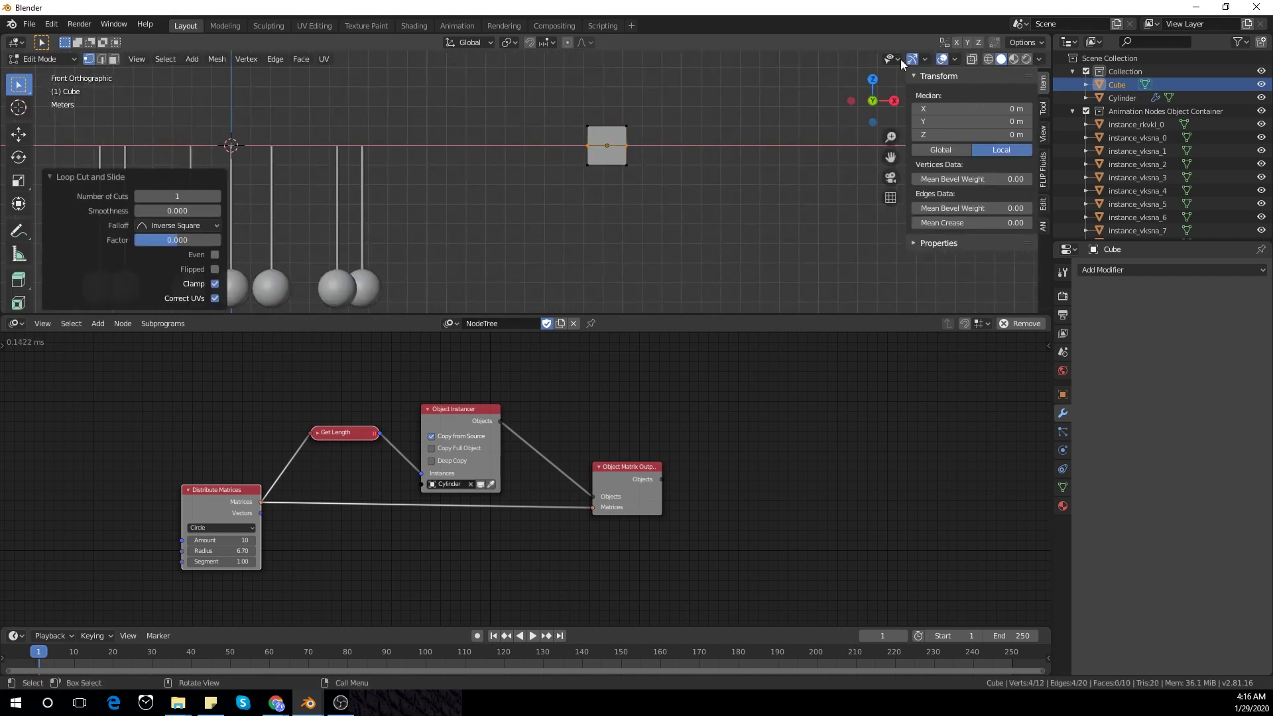
- Enable X-ray and delete the cube's upper vertices above the loop cut
click(971, 59)
click(627, 125)
drag(554, 108, 656, 140)
key(x)
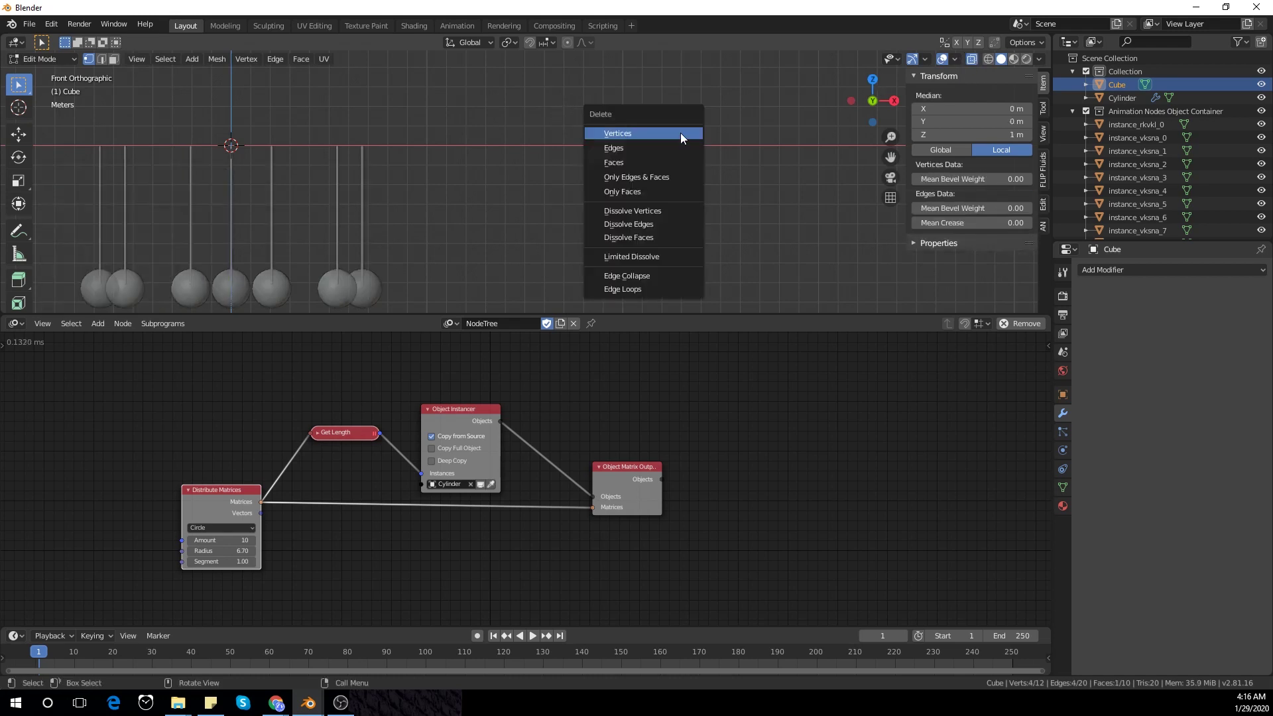
click(679, 130)
- Move the cube's lowest vertices down along Z to make a box about 8.95 m tall, and return to Object Mode
drag(575, 158, 674, 207)
scroll(673, 208, down, 2)
key(g)
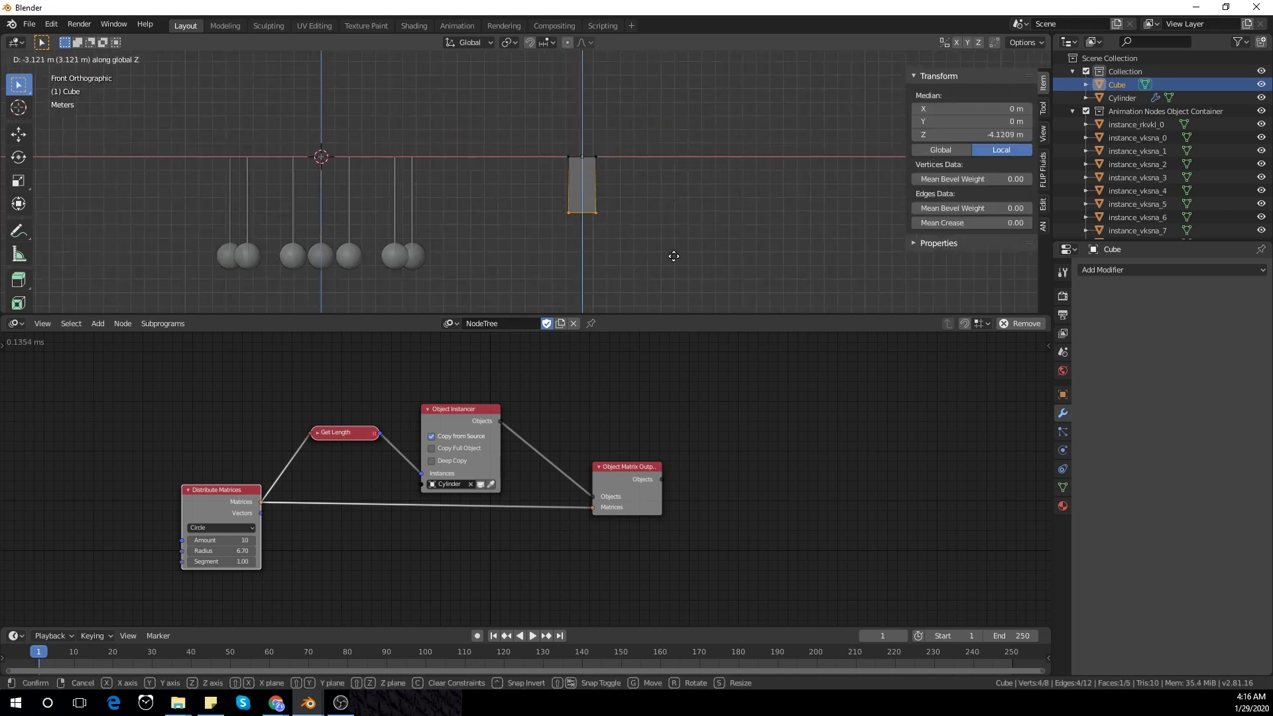
click(676, 55)
key(Tab)
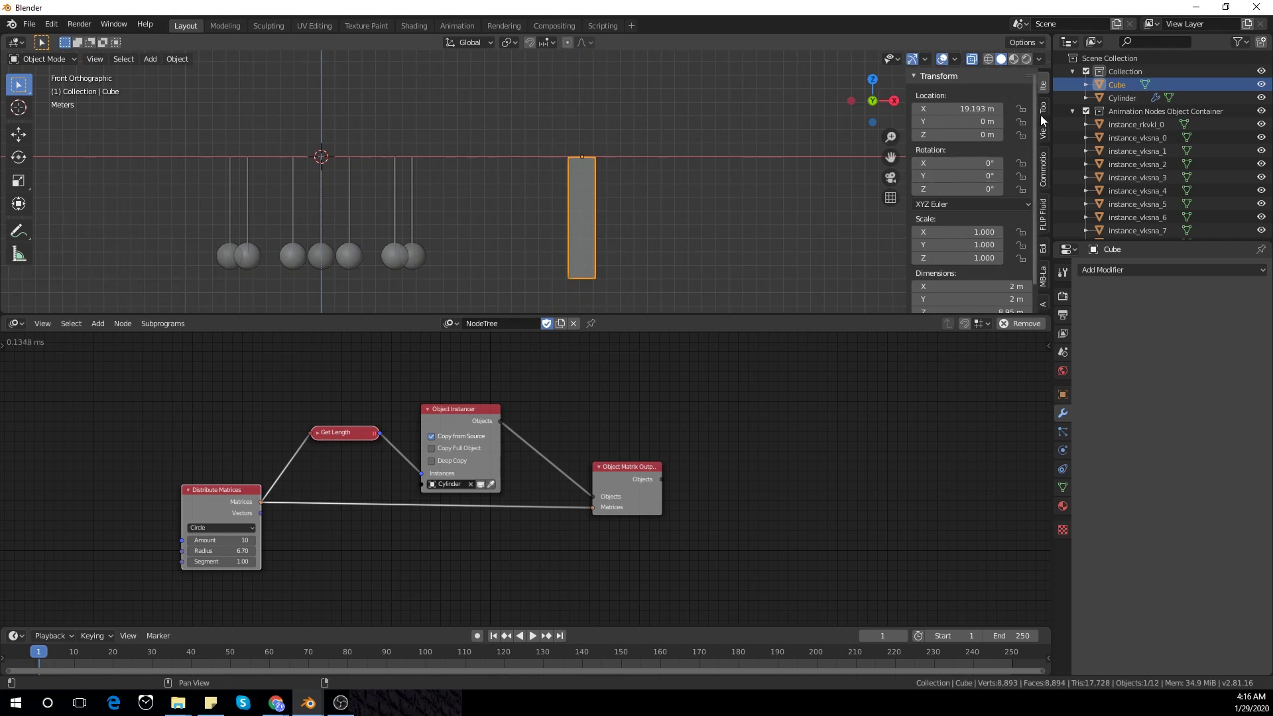
- Set the box's Y rotation to 45° and keyframe its rotation at frame 1
scroll(669, 198, down, 1)
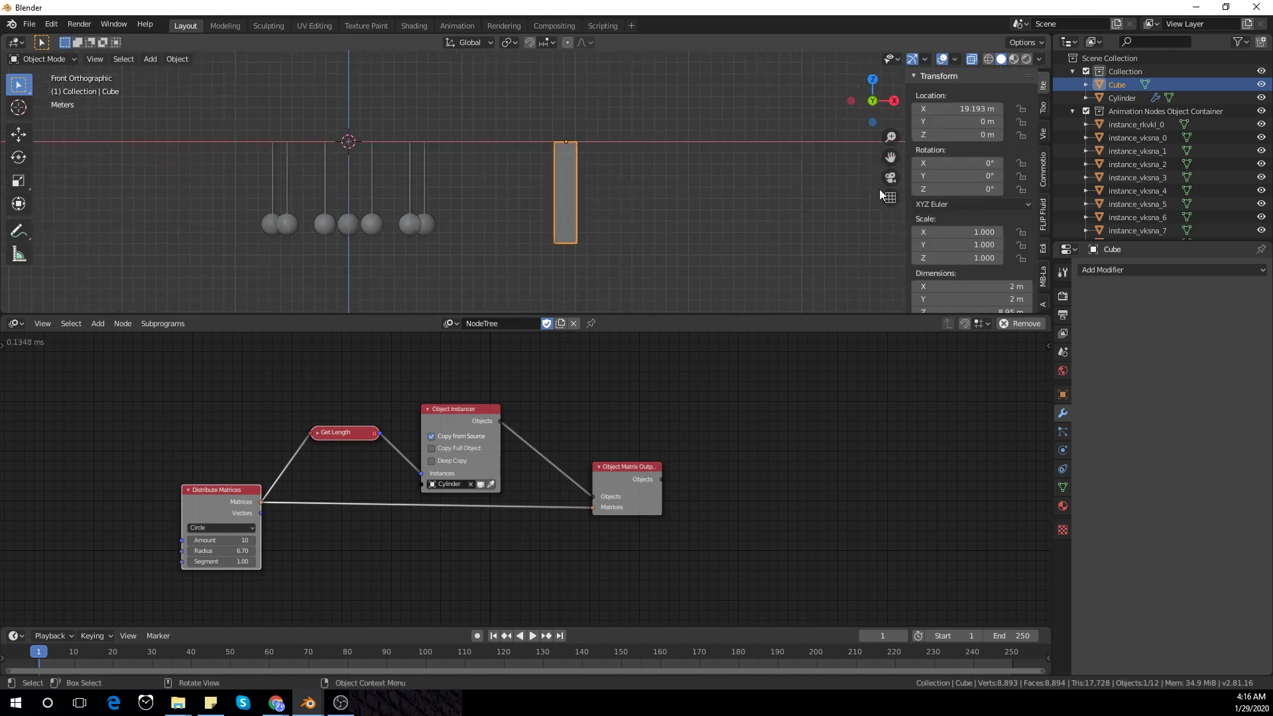
drag(959, 177, 994, 177)
key(ctrl+z)
click(959, 177)
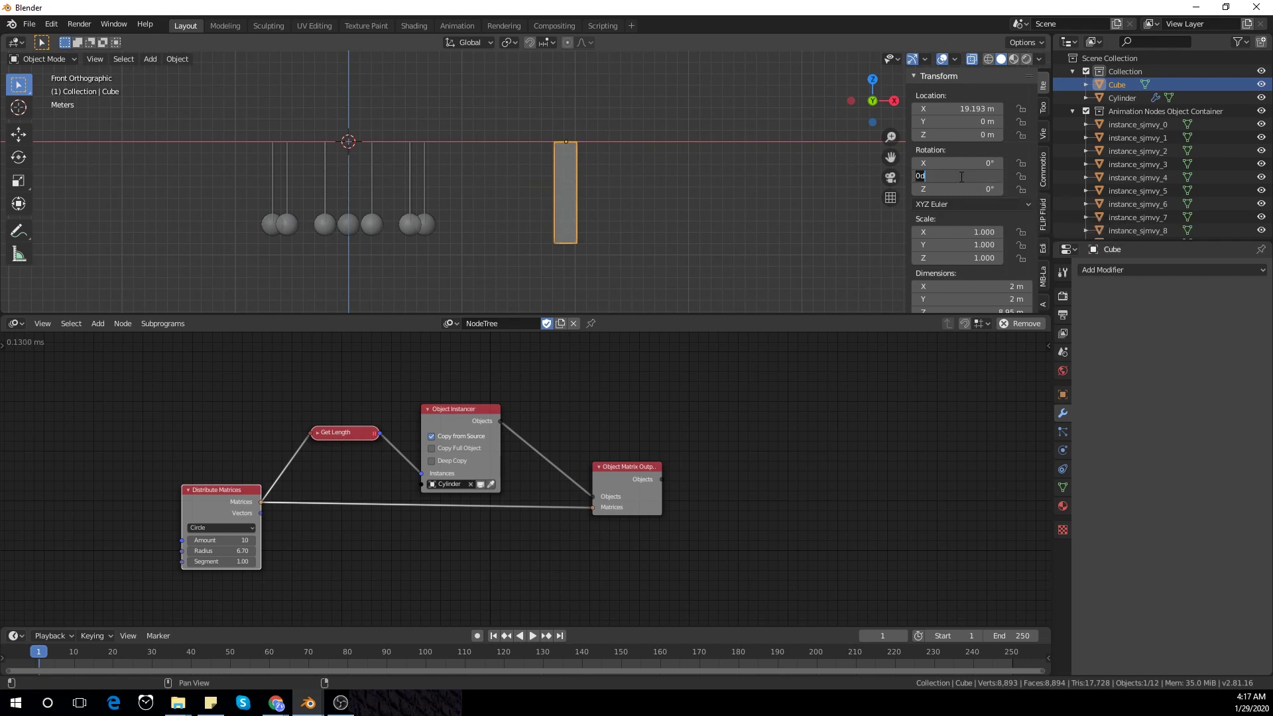
text(45)
key(Return)
right_click(960, 176)
click(959, 176)
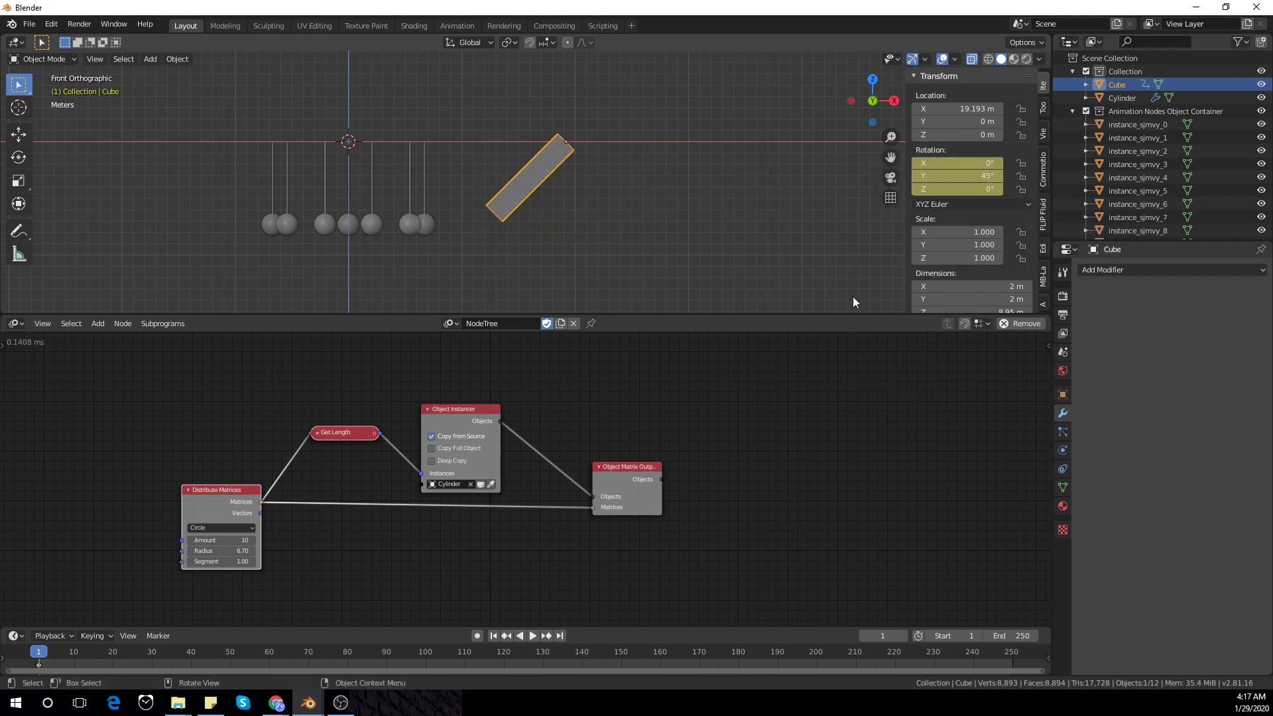
- Go to frame 50, set the box's Y rotation to -45° and keyframe its rotation
key(space)
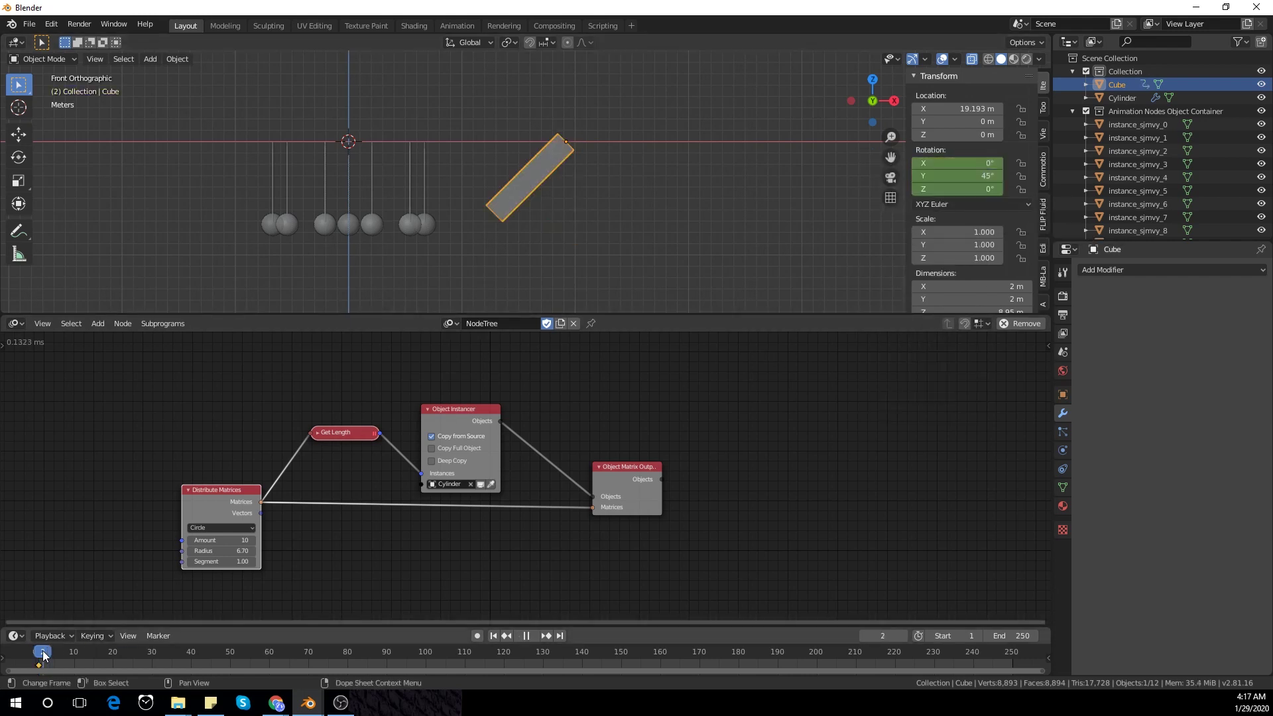
key(space)
click(958, 177)
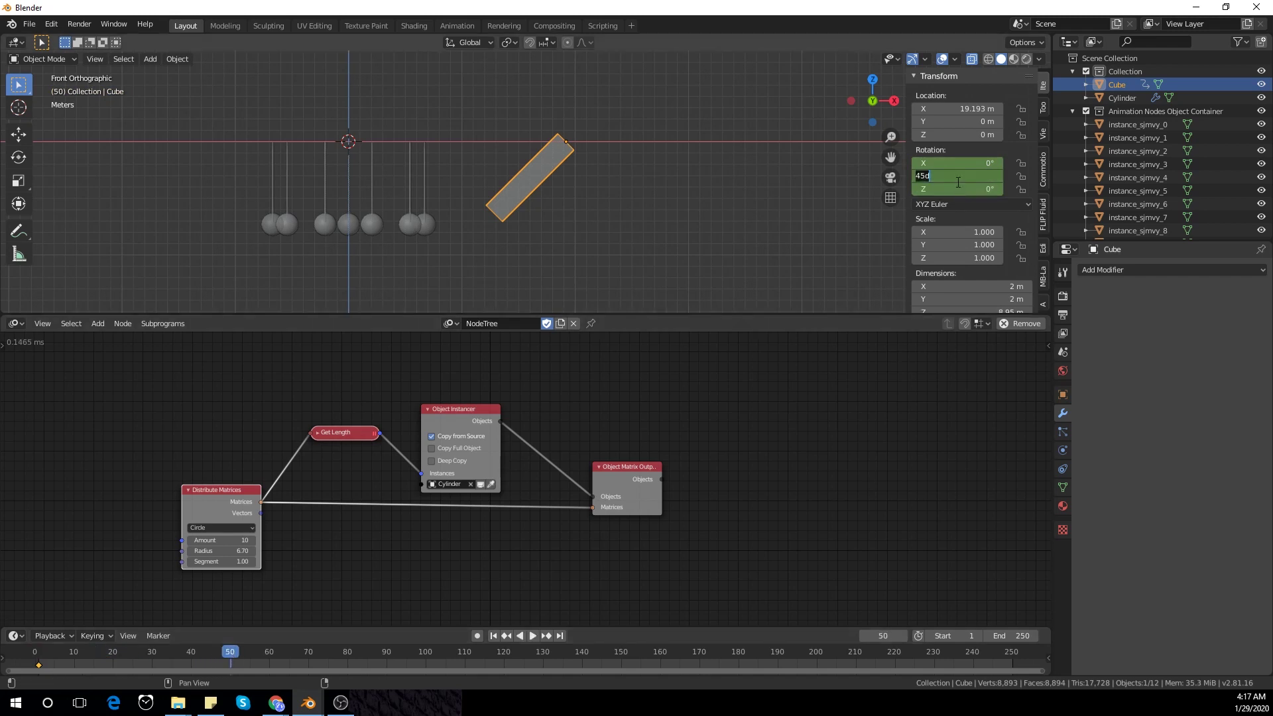
text(-45)
key(Return)
right_click(958, 176)
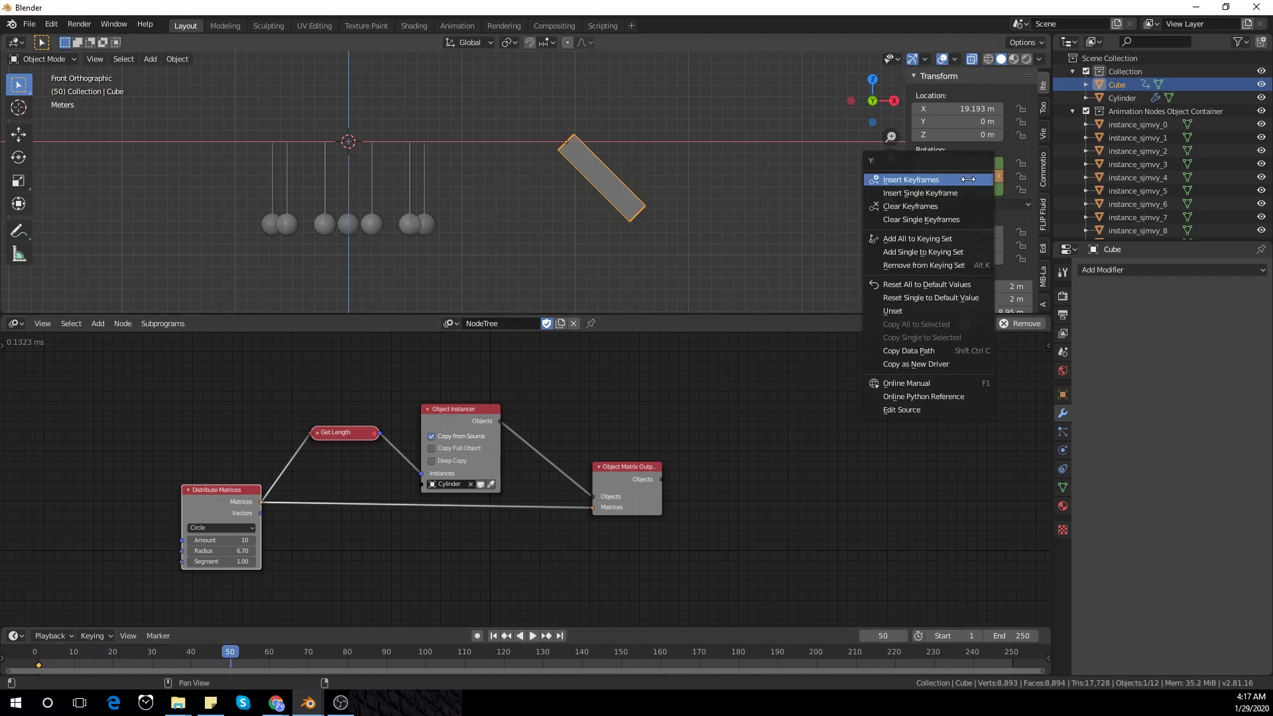
click(958, 177)
- Go to frame 100, set the box's Y rotation to 45° and keyframe its rotation
drag(231, 655, 425, 661)
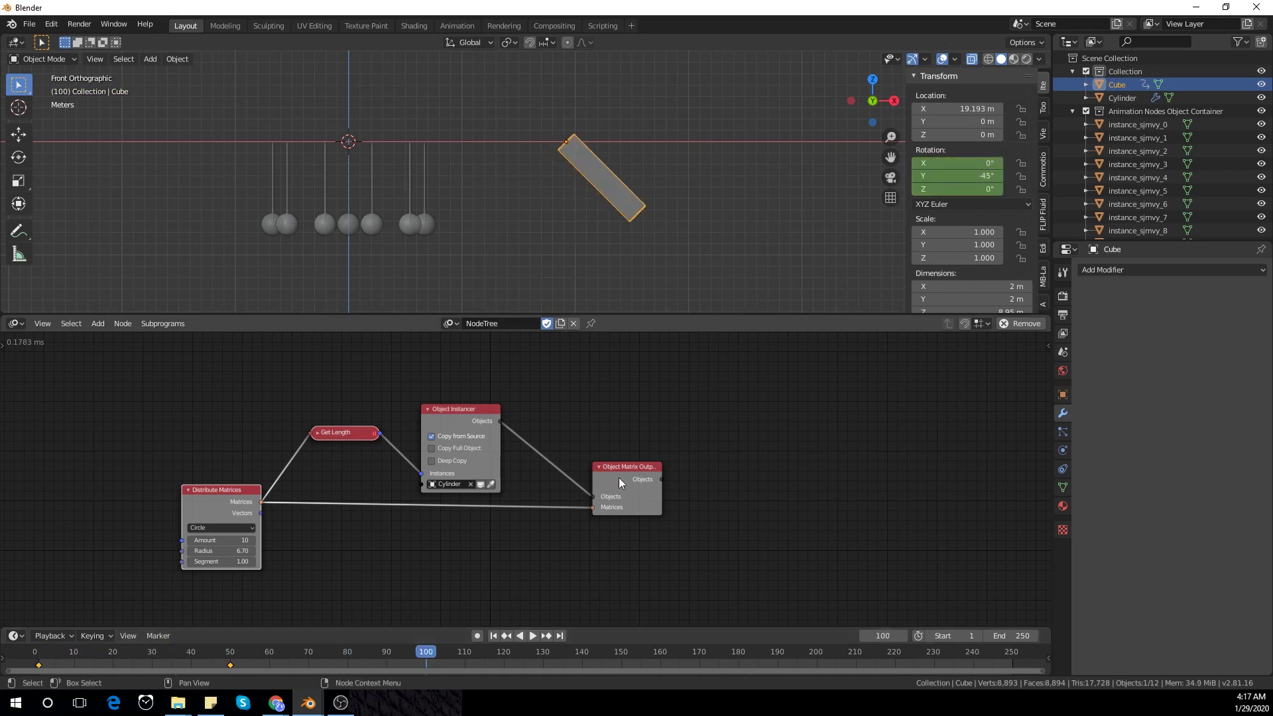
key(Return)
right_click(977, 178)
click(977, 178)
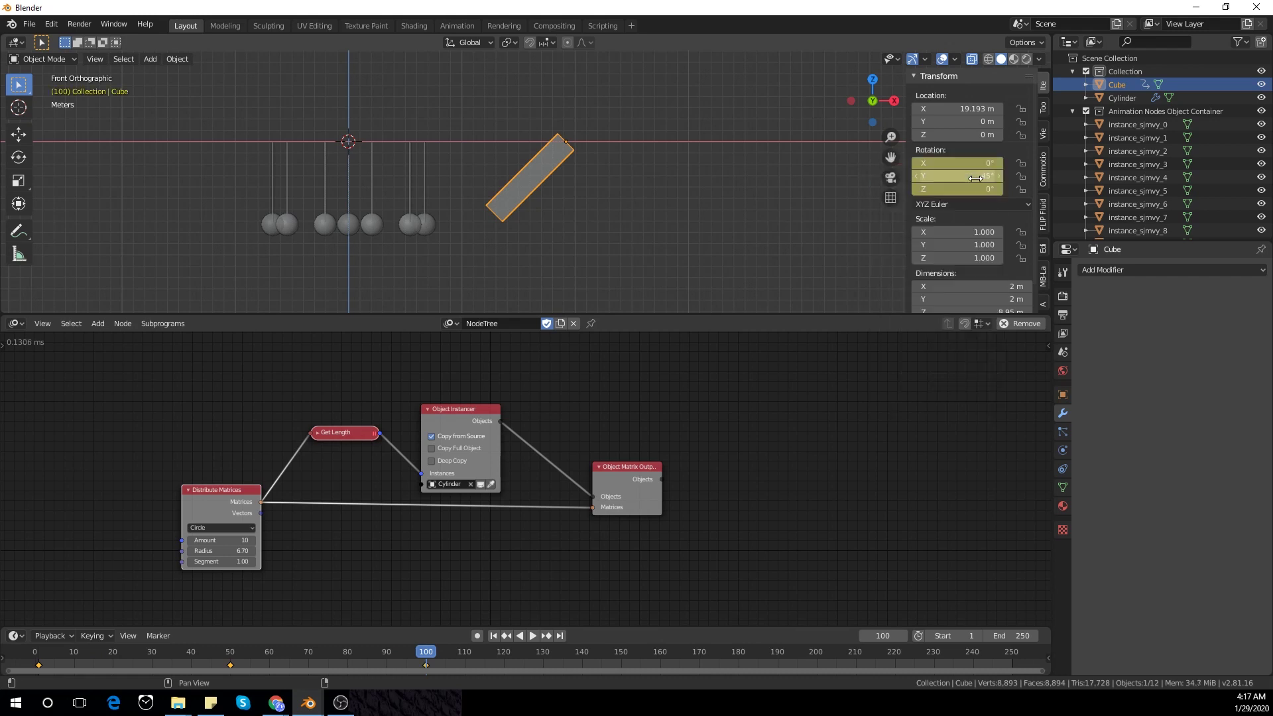
- Set the animation's end frame to 99 and play back the box's swing
click(1014, 636)
text(99)
key(Return)
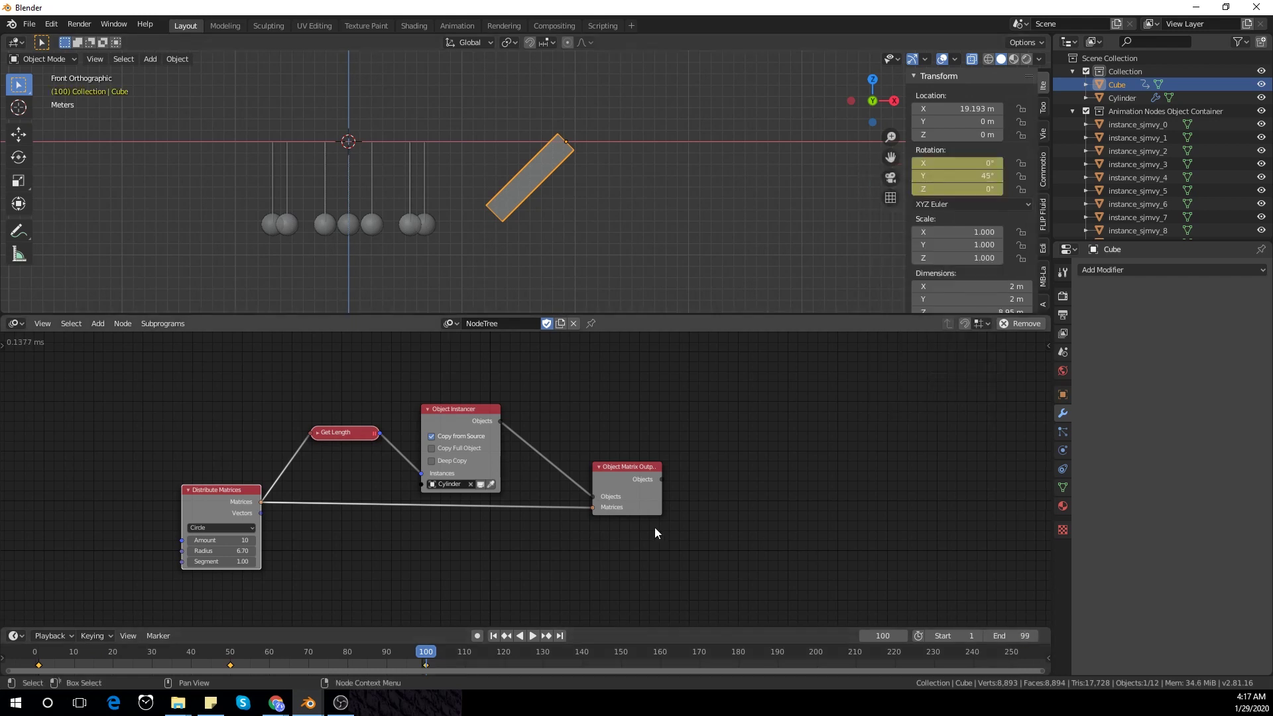
key(space)
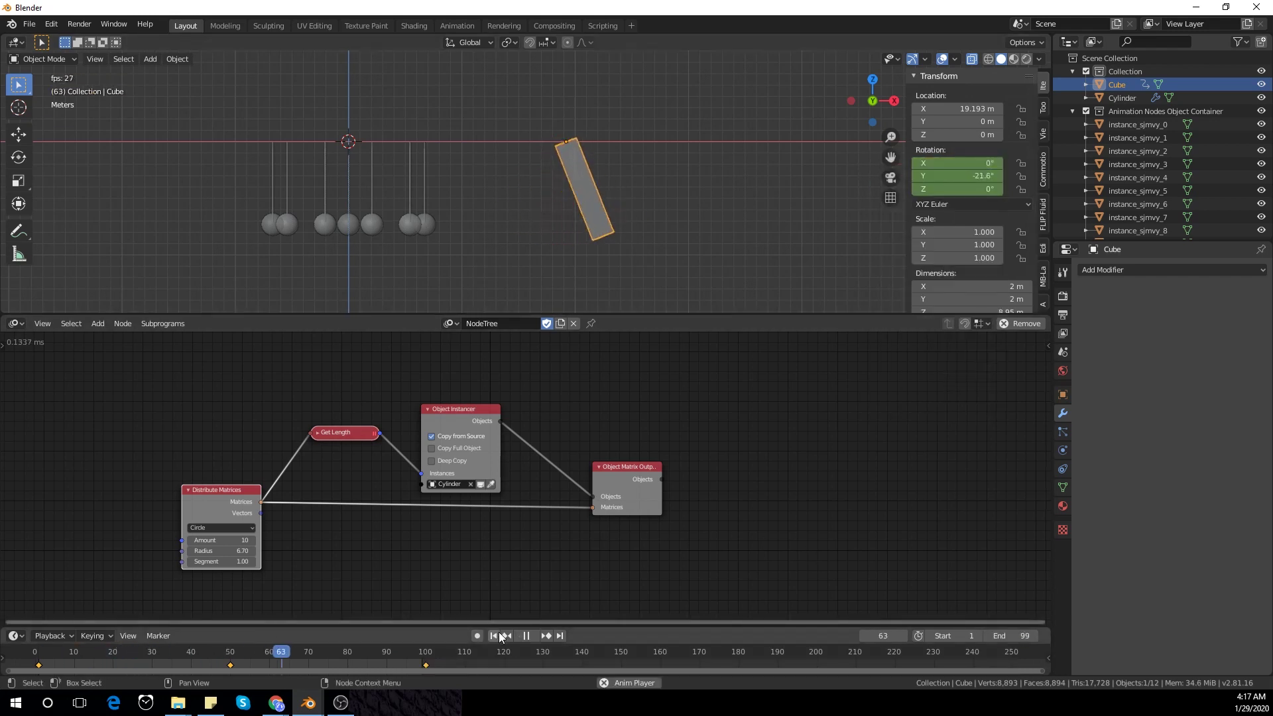
key(space)
drag(472, 626, 401, 644)
click(475, 638)
key(space)
- Check the default F-curve interpolation in the Animation preferences and close the preferences
click(52, 24)
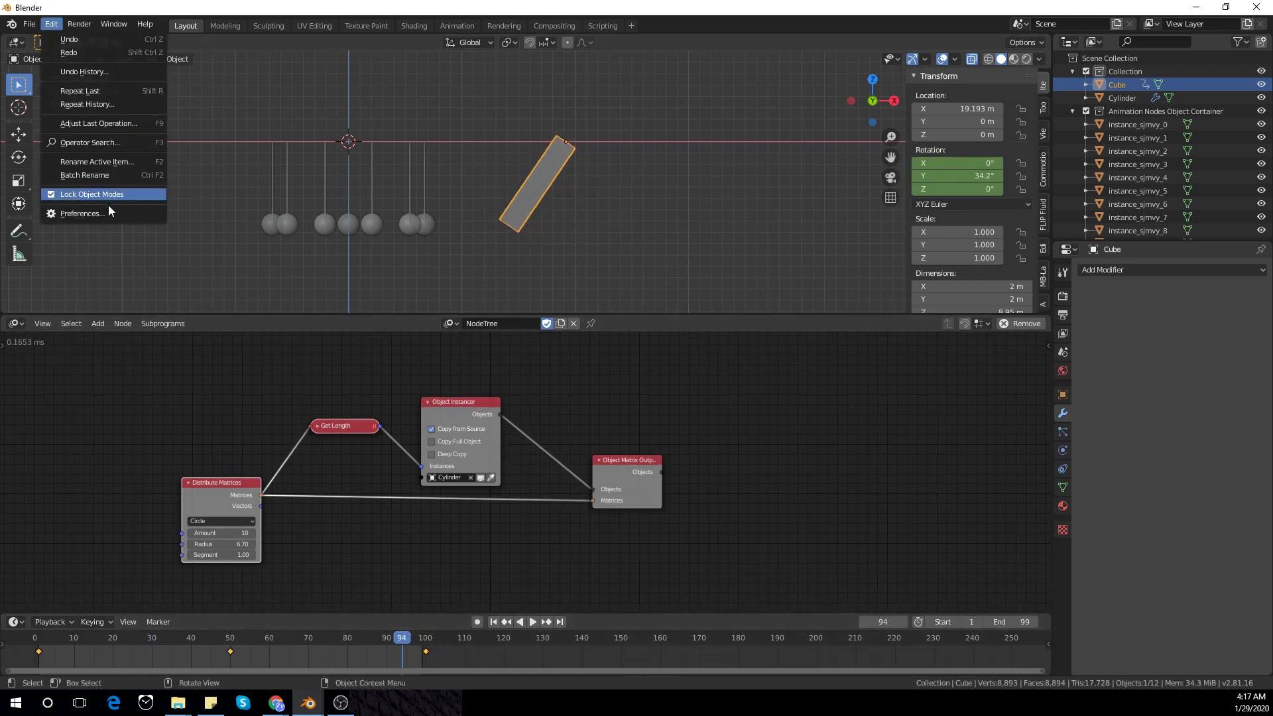
click(110, 213)
drag(384, 82, 580, 81)
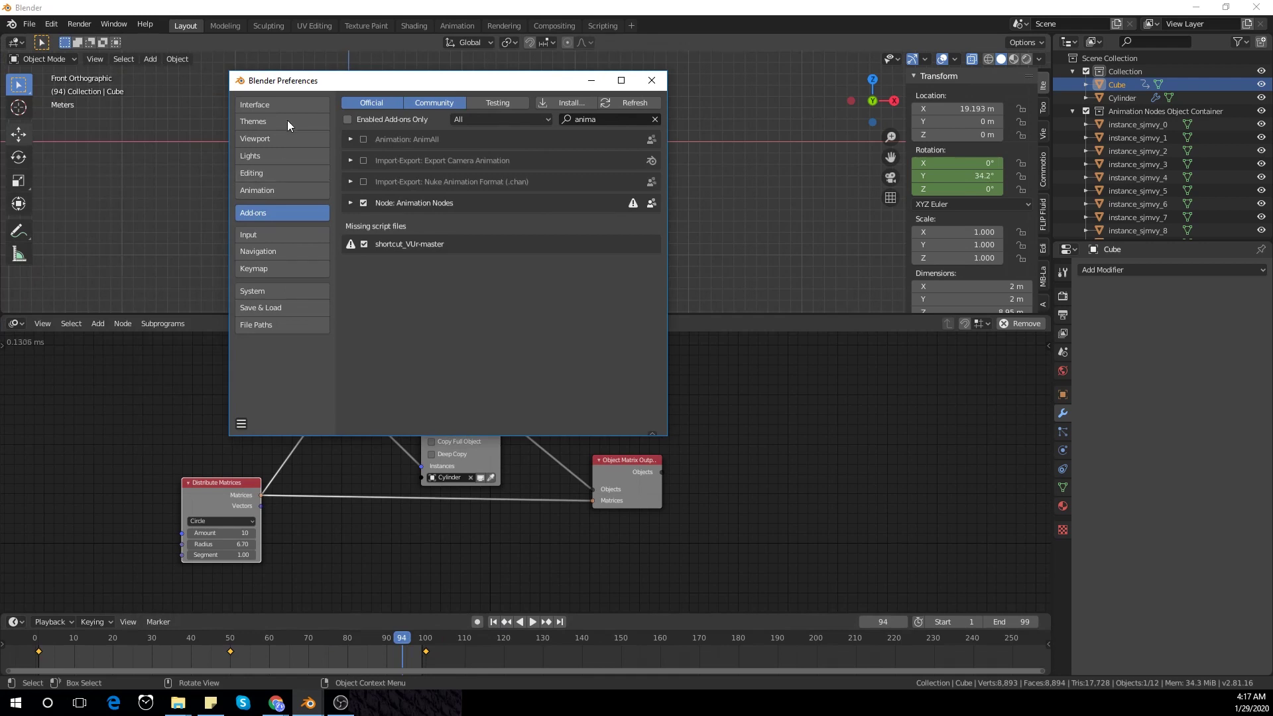
click(295, 105)
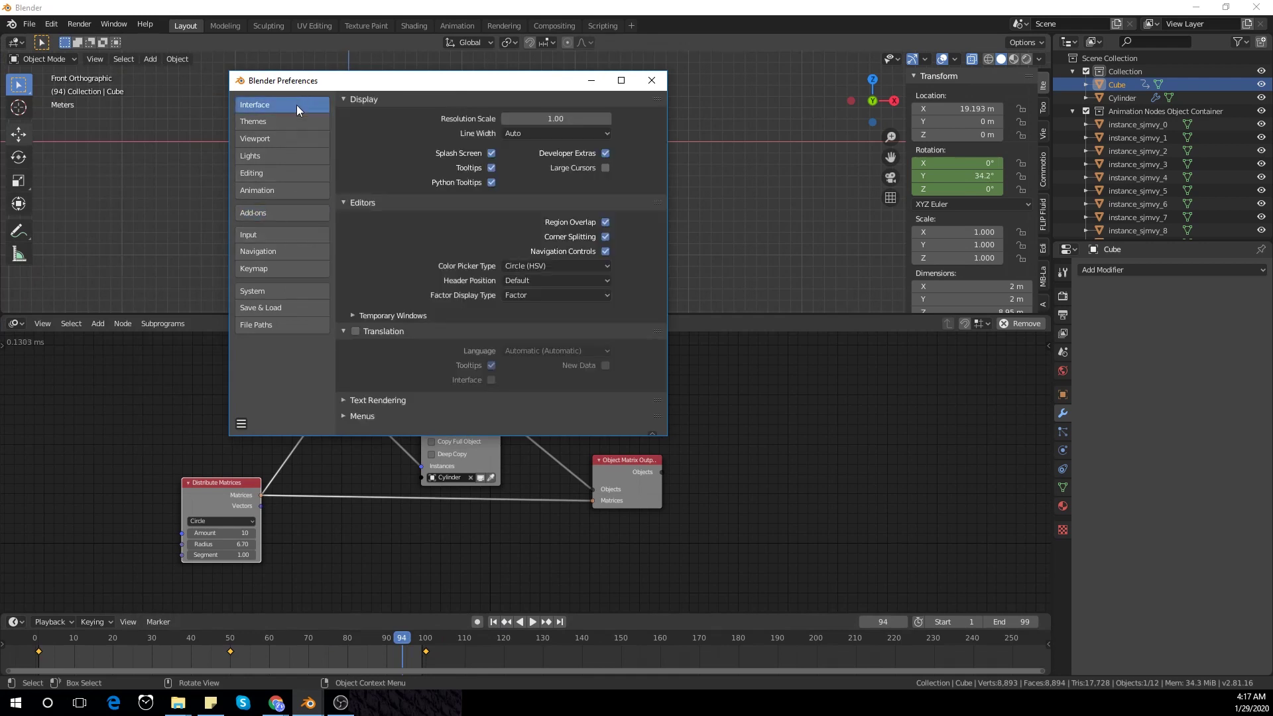
click(282, 191)
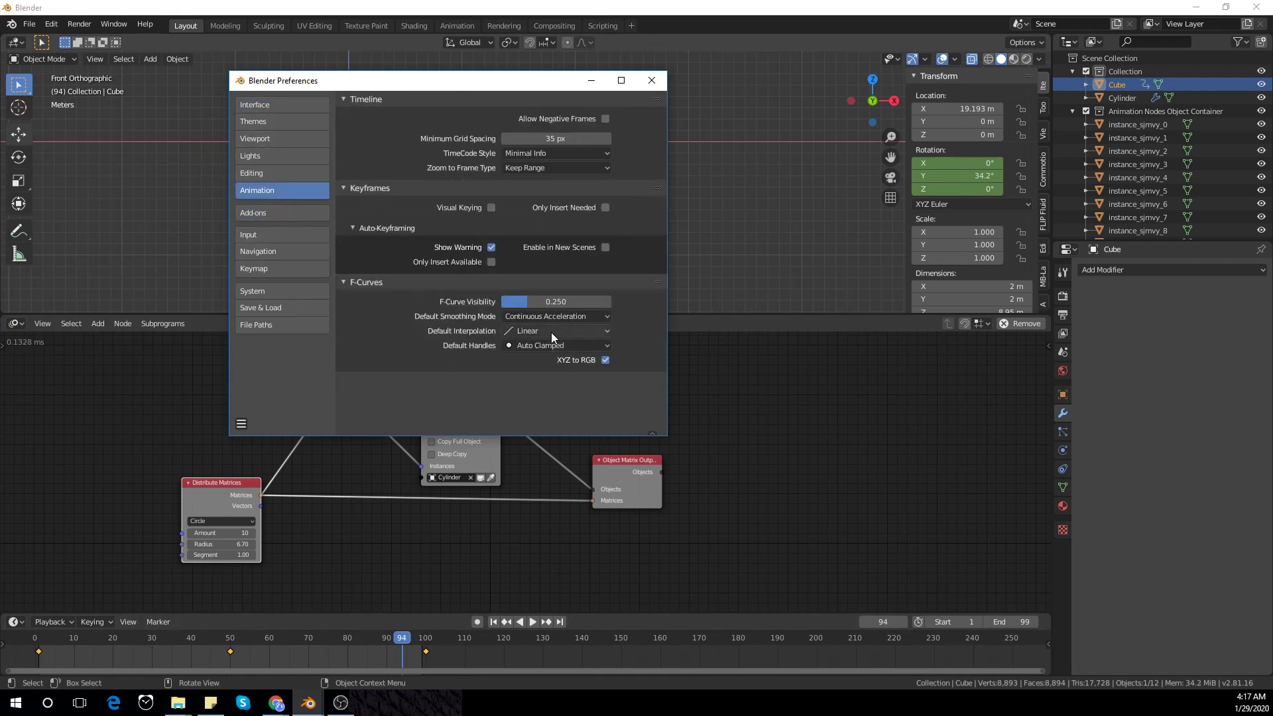
click(551, 332)
click(652, 80)
- Change the cube's rotation keyframes to Bezier interpolation and play back its swing
click(459, 650)
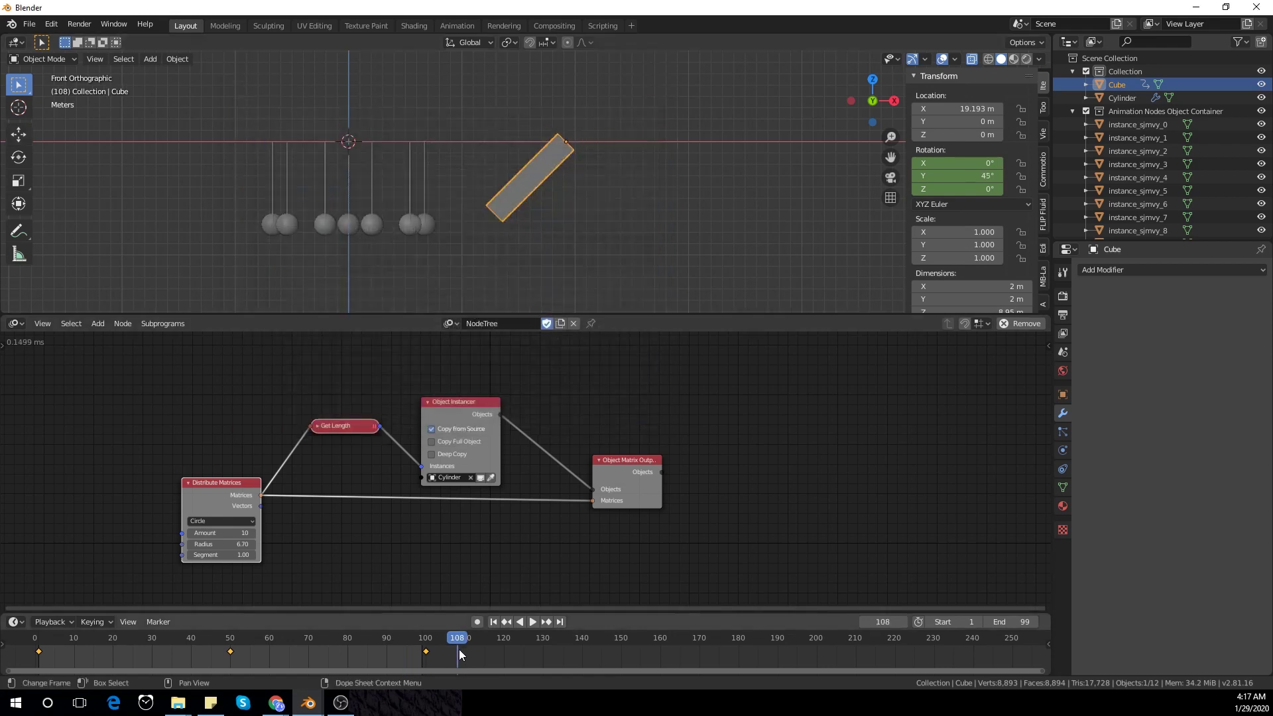
right_click(52, 652)
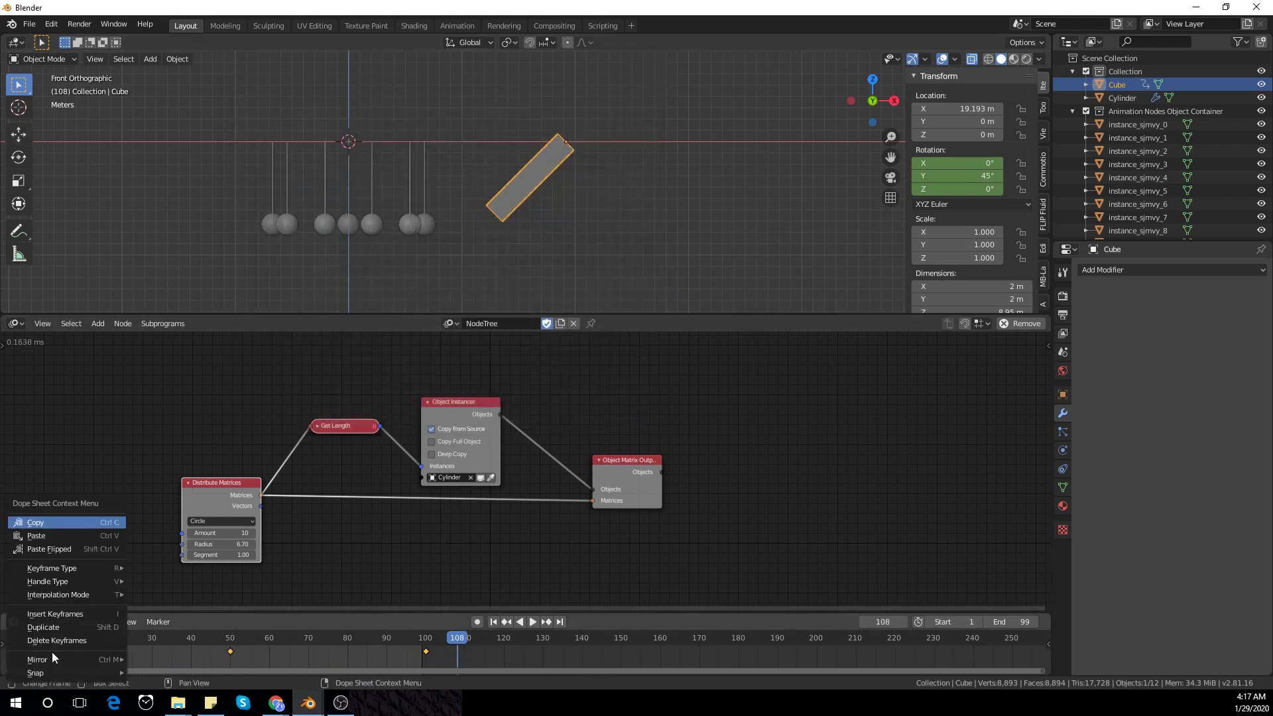
mouse_move(96, 593)
click(169, 536)
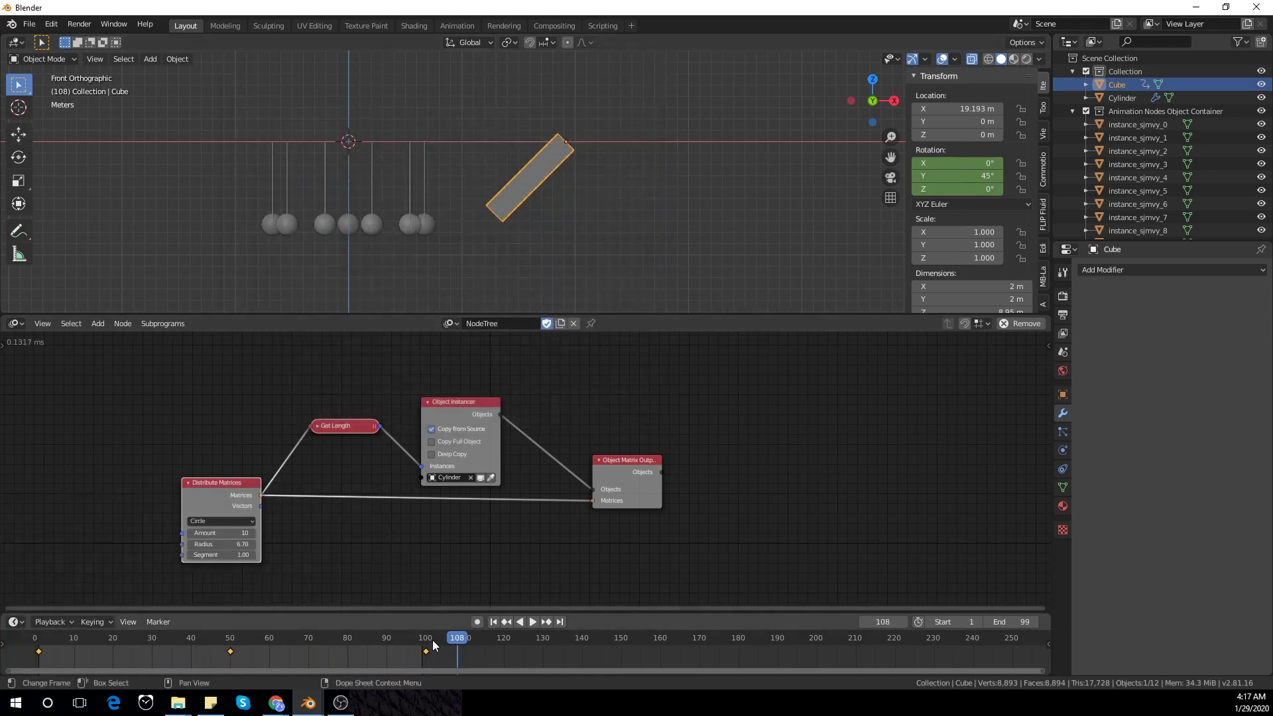
key(space)
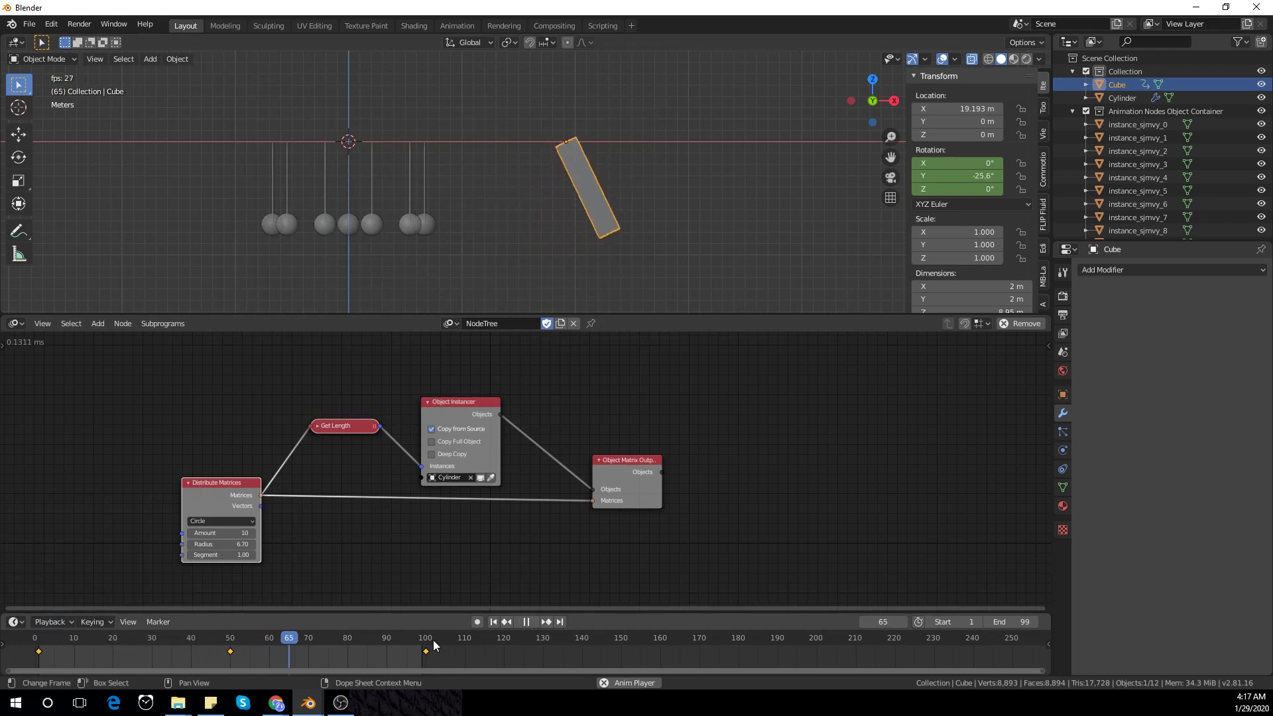
key(space)
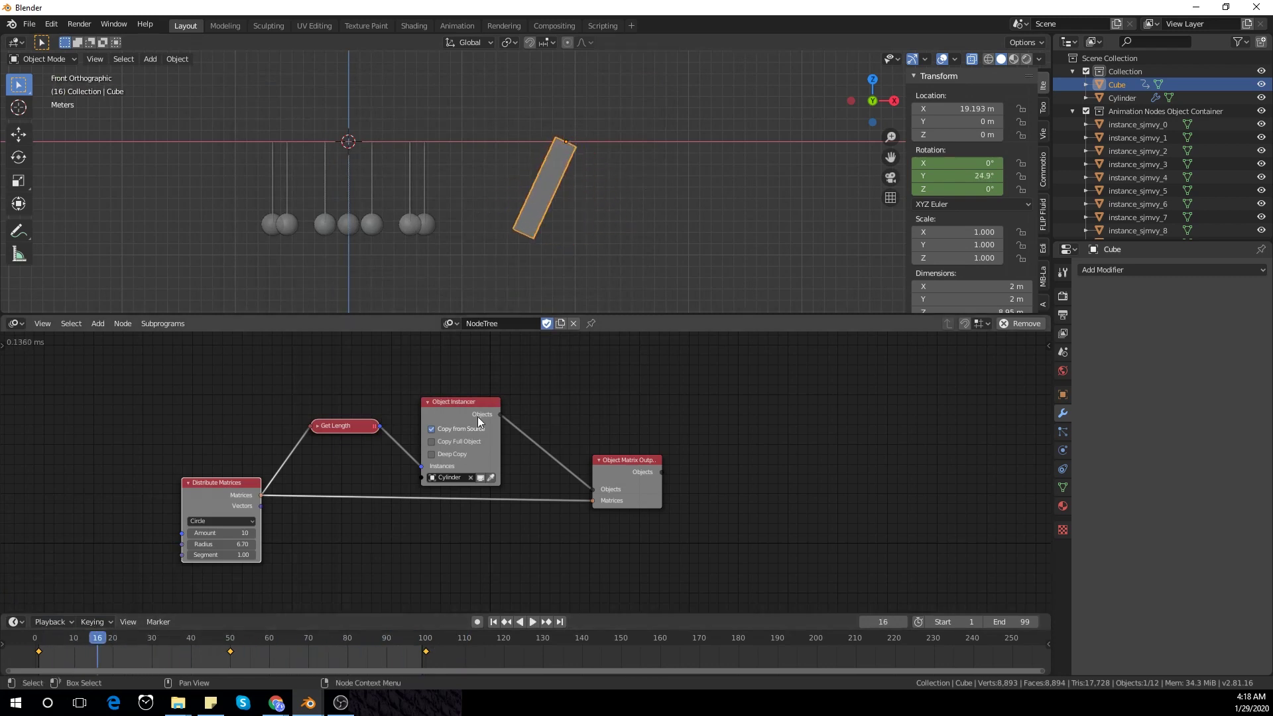
- Add an Action from Object node below the Object Matrix Output node and assign the Cube as its source
middle_drag(451, 243, 549, 193)
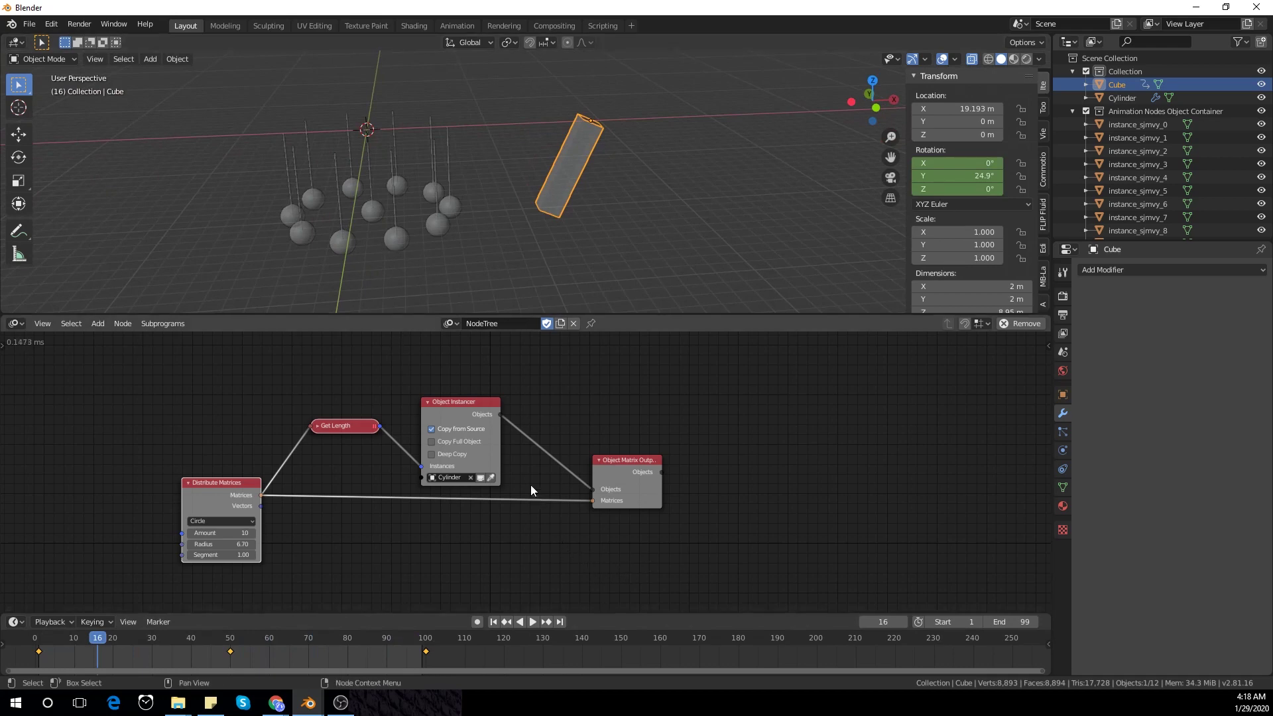
middle_drag(545, 536, 460, 507)
scroll(497, 513, down, 1)
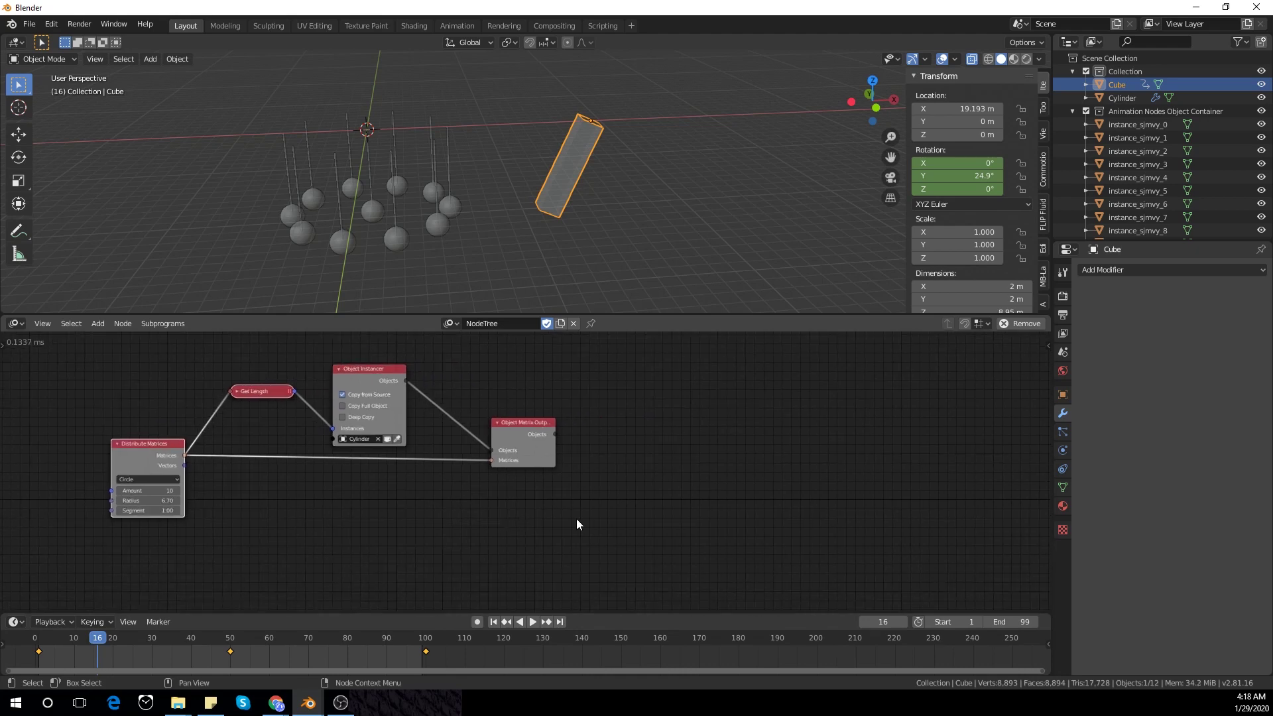
key(shift+a)
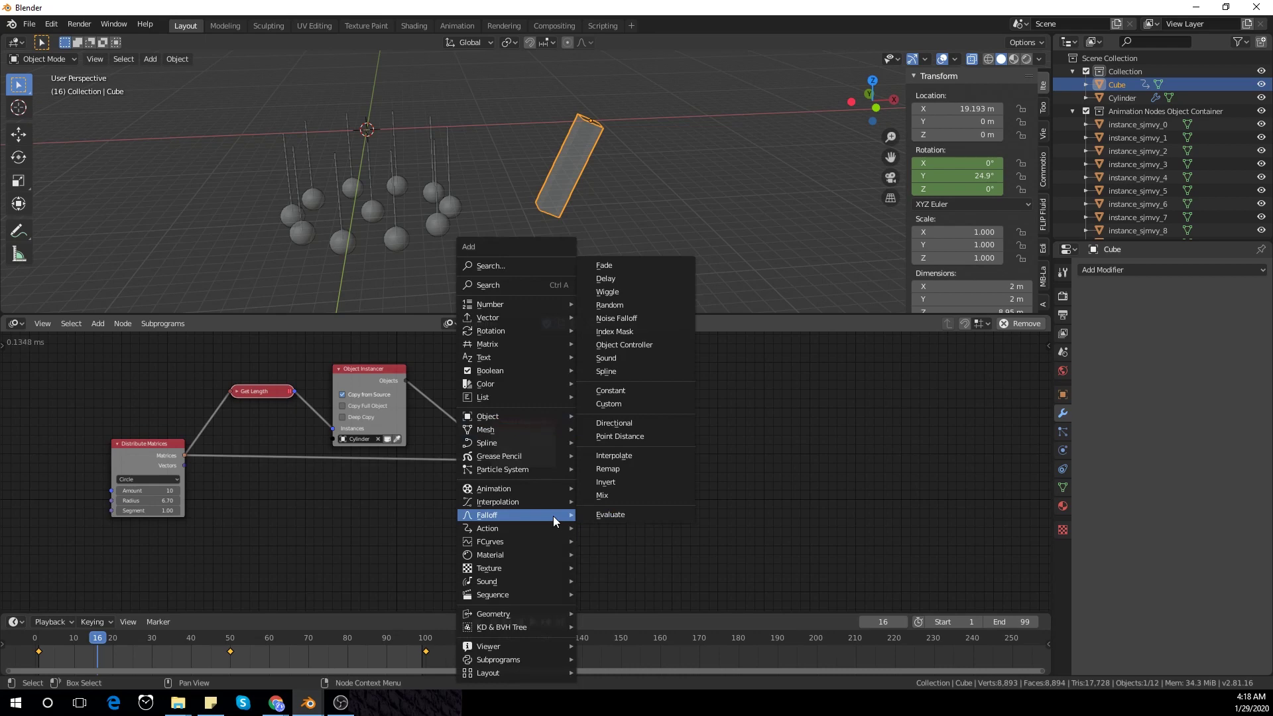
click(535, 286)
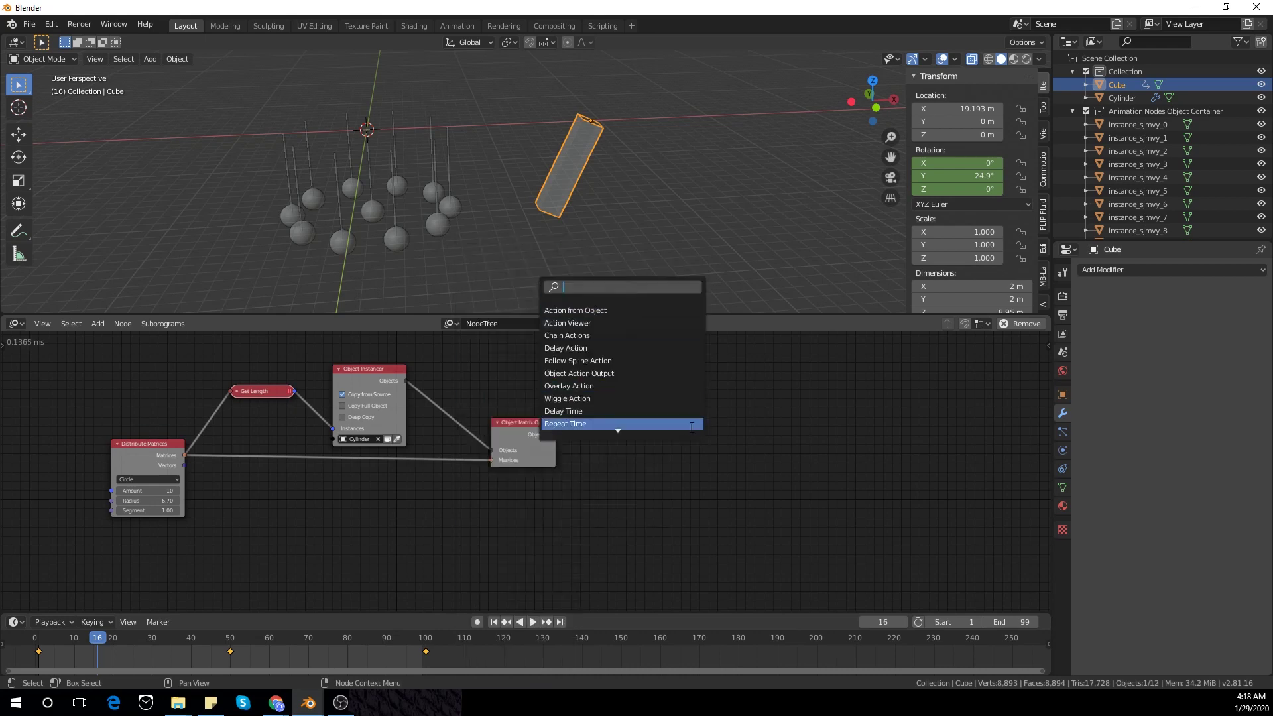
text(act)
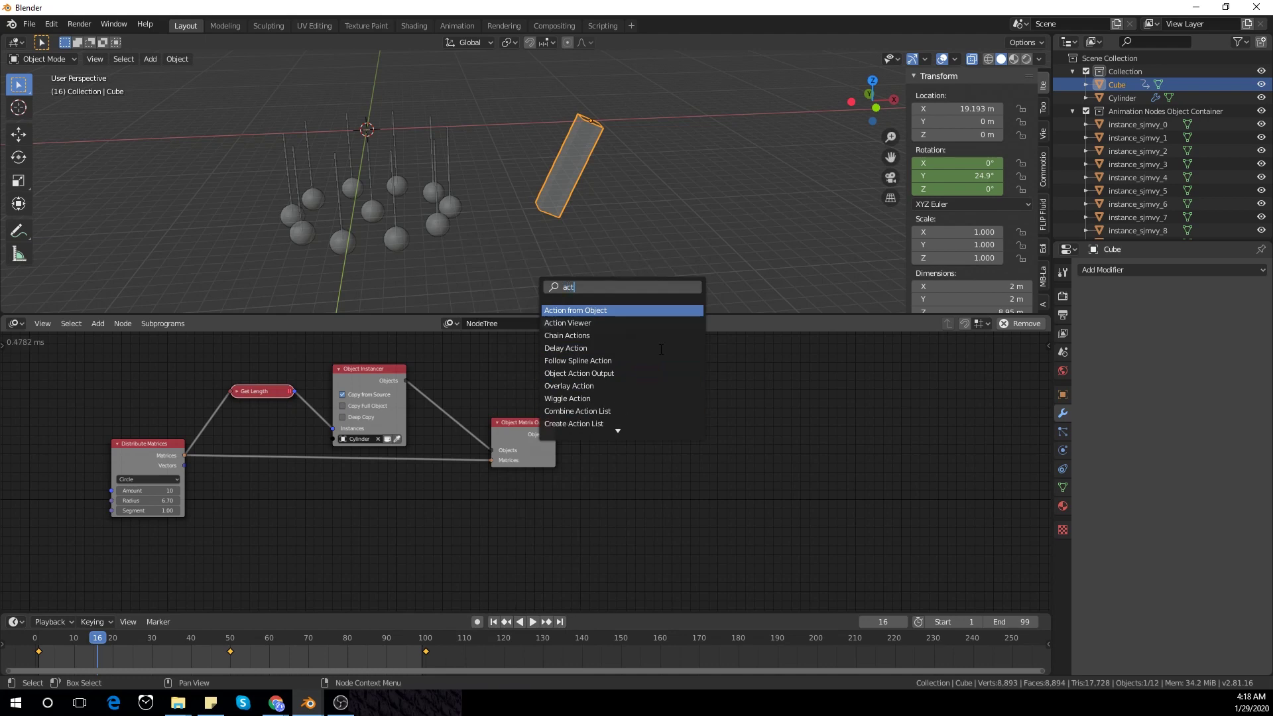
text(ion)
key(Return)
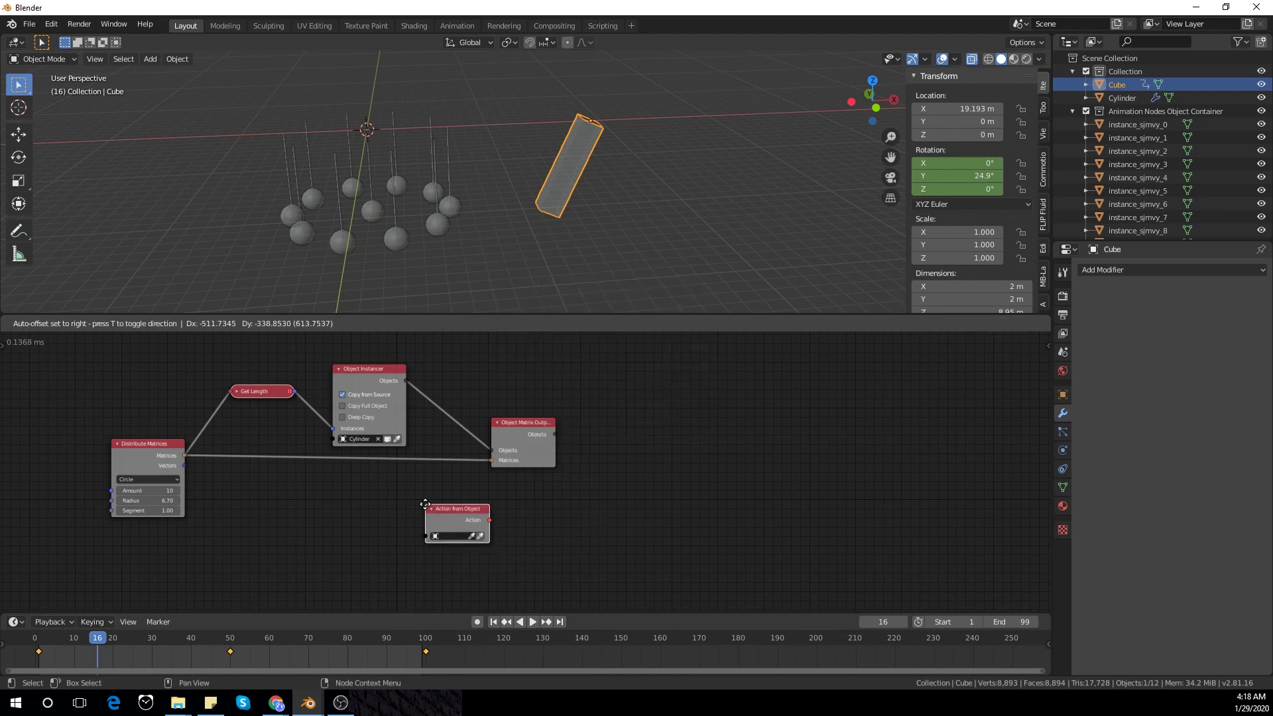
click(453, 540)
click(480, 536)
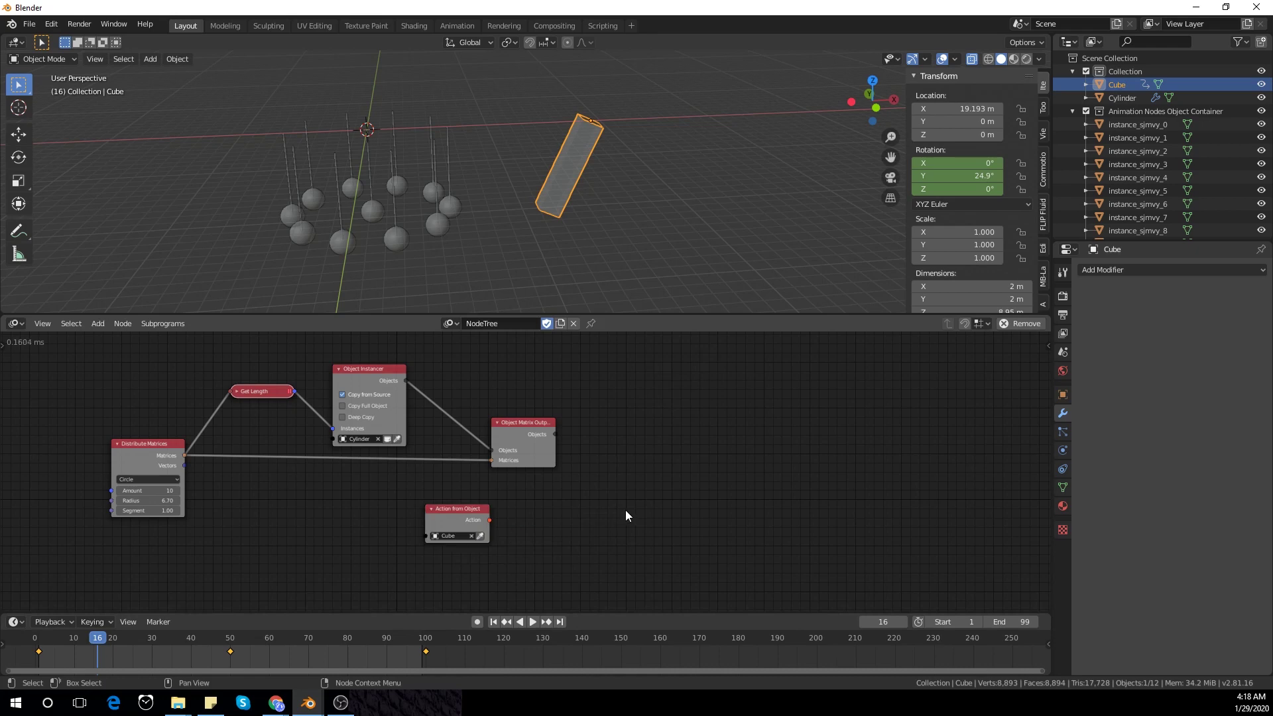
- Add an Object Action Output node beyond the Object Matrix Output node
key(shift+a)
mouse_move(626, 515)
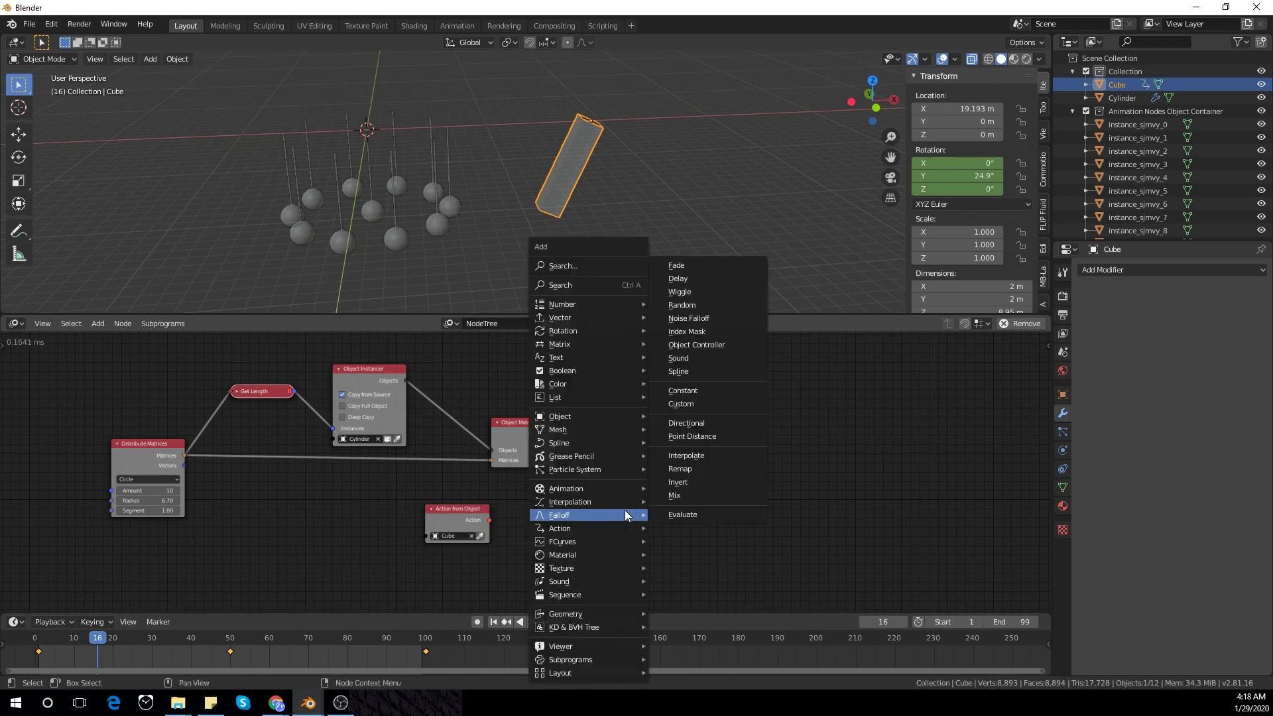
click(595, 287)
text(ob)
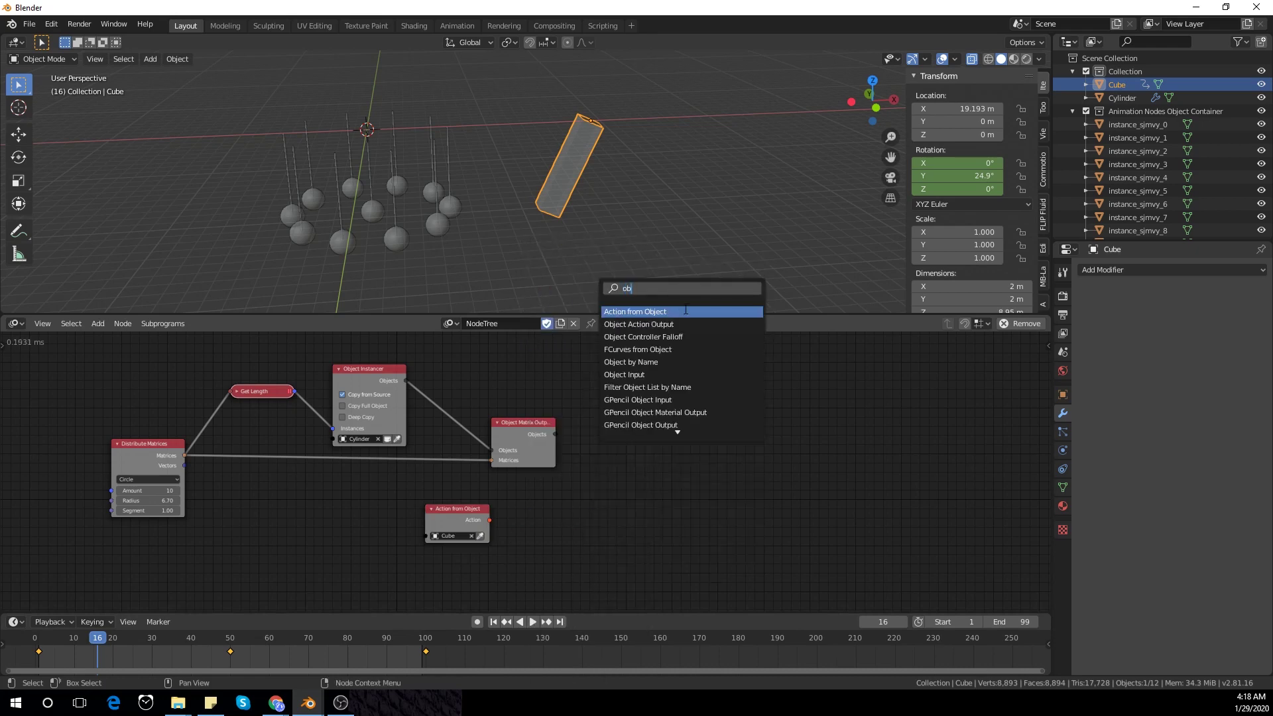
text(ject actio)
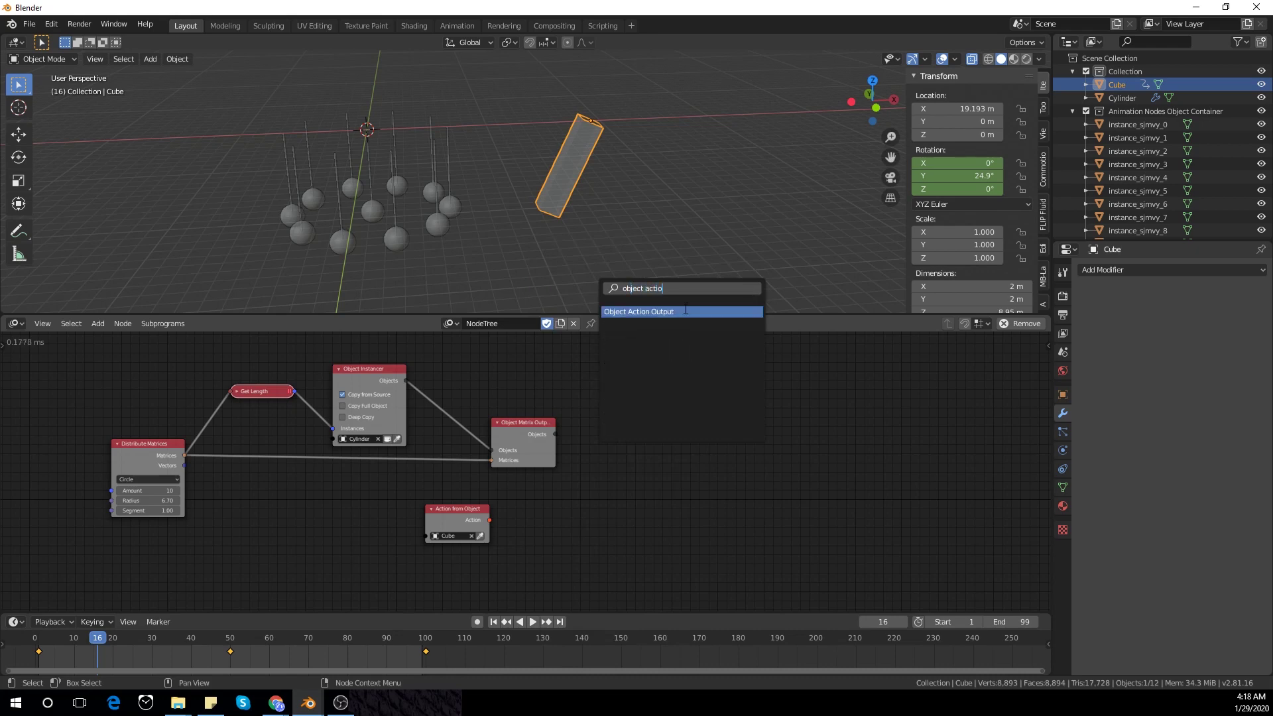
click(686, 311)
click(660, 429)
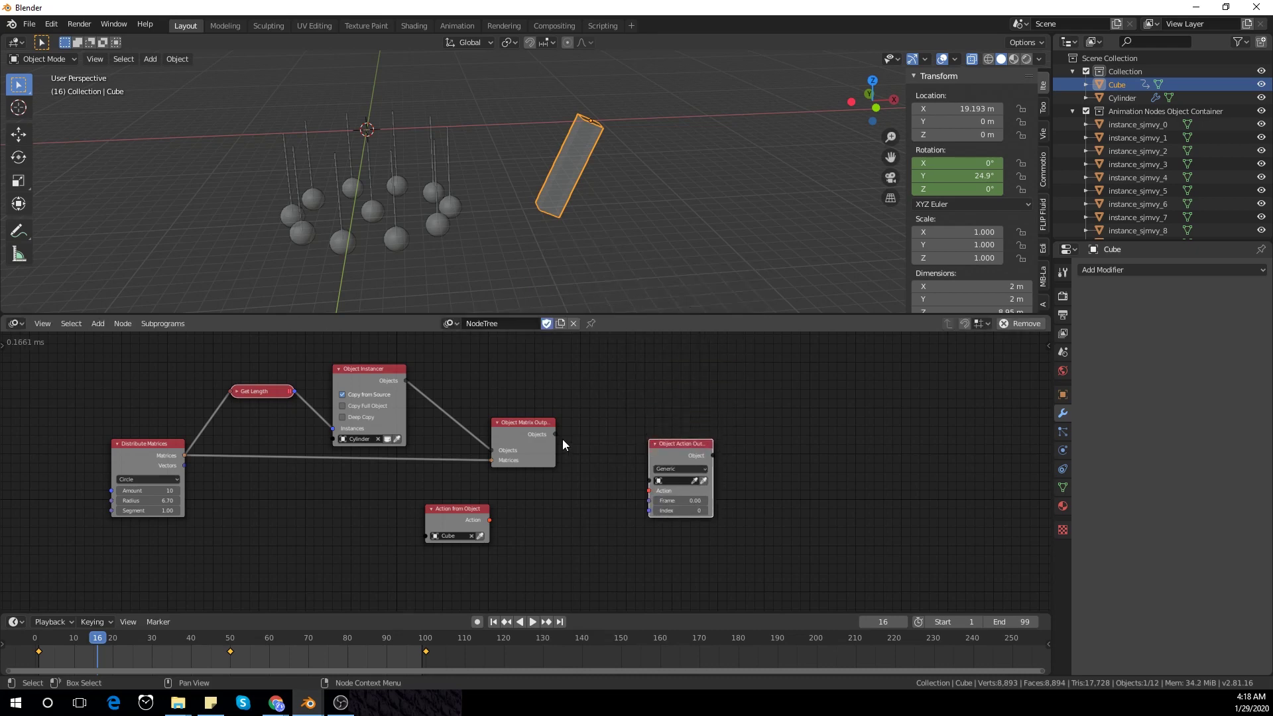
- Link the Object Matrix Output's objects and the Cube's action to the matching inputs of the Object Action Output node
drag(555, 434, 651, 480)
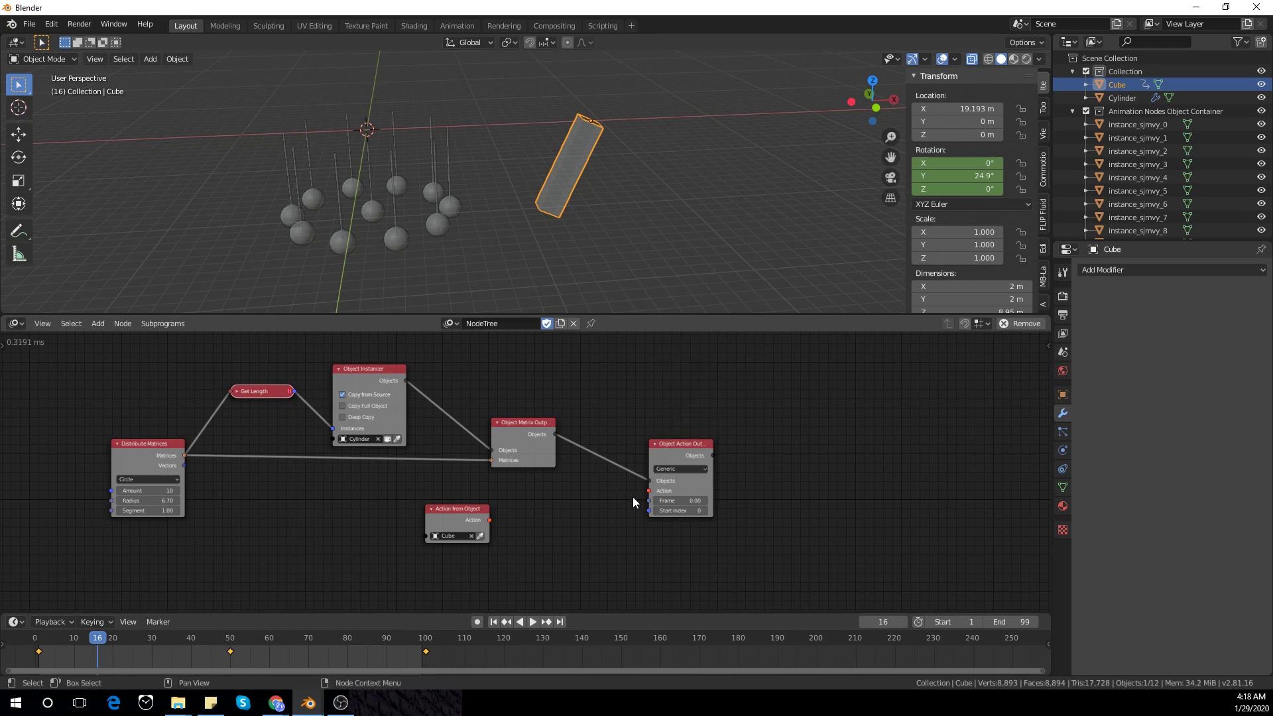
scroll(494, 521, up, 1)
drag(487, 524, 657, 498)
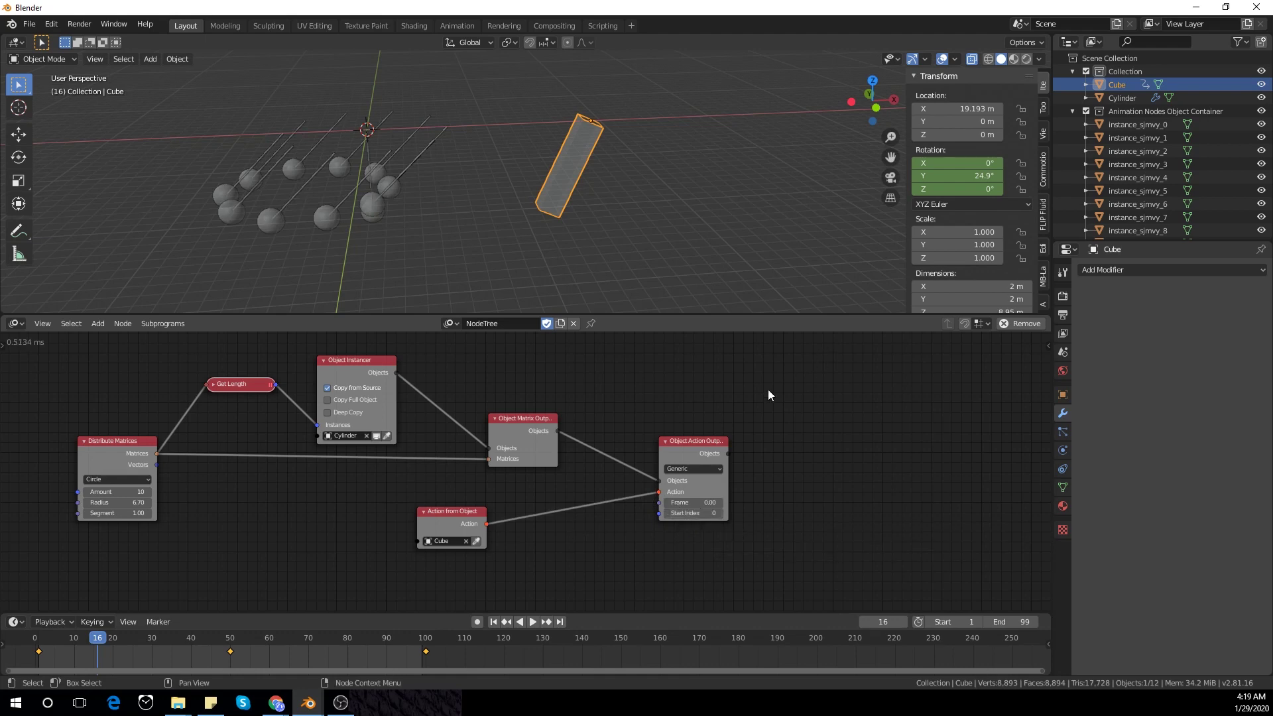
- Clear only the X and Z rotation keyframes of the cube, keeping the Y rotation animated
right_click(948, 163)
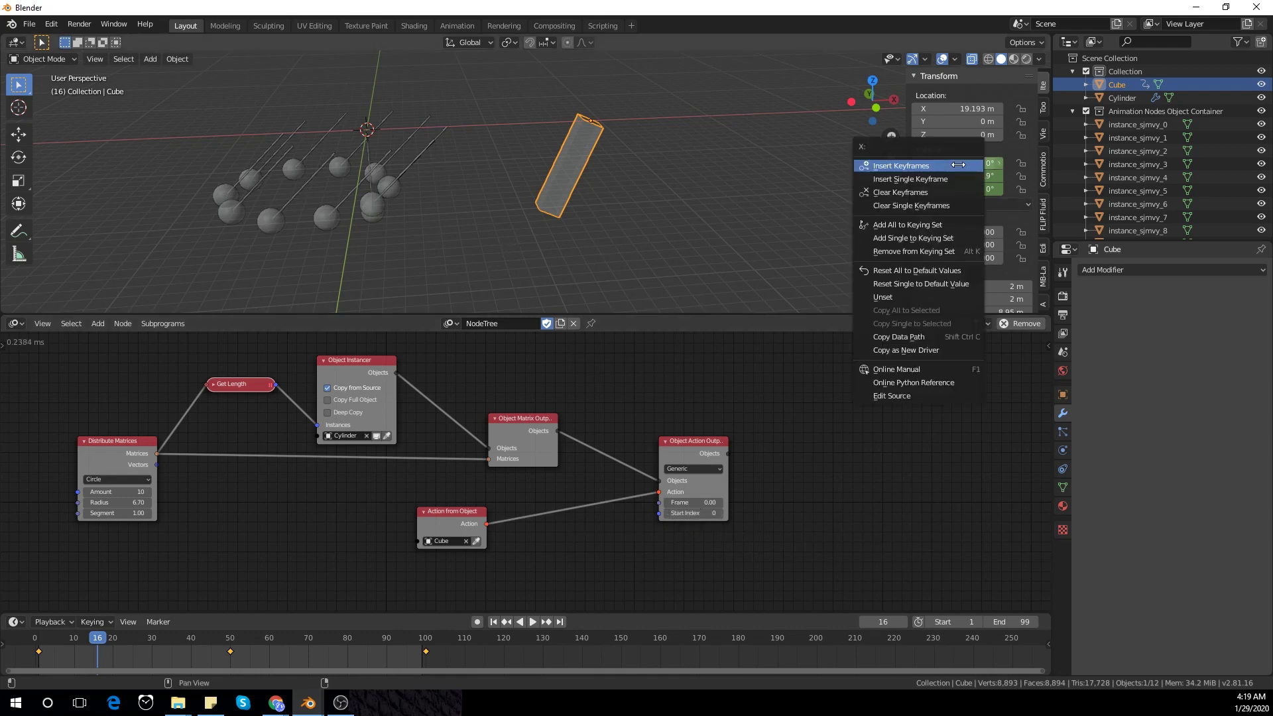
click(945, 206)
right_click(955, 189)
click(952, 233)
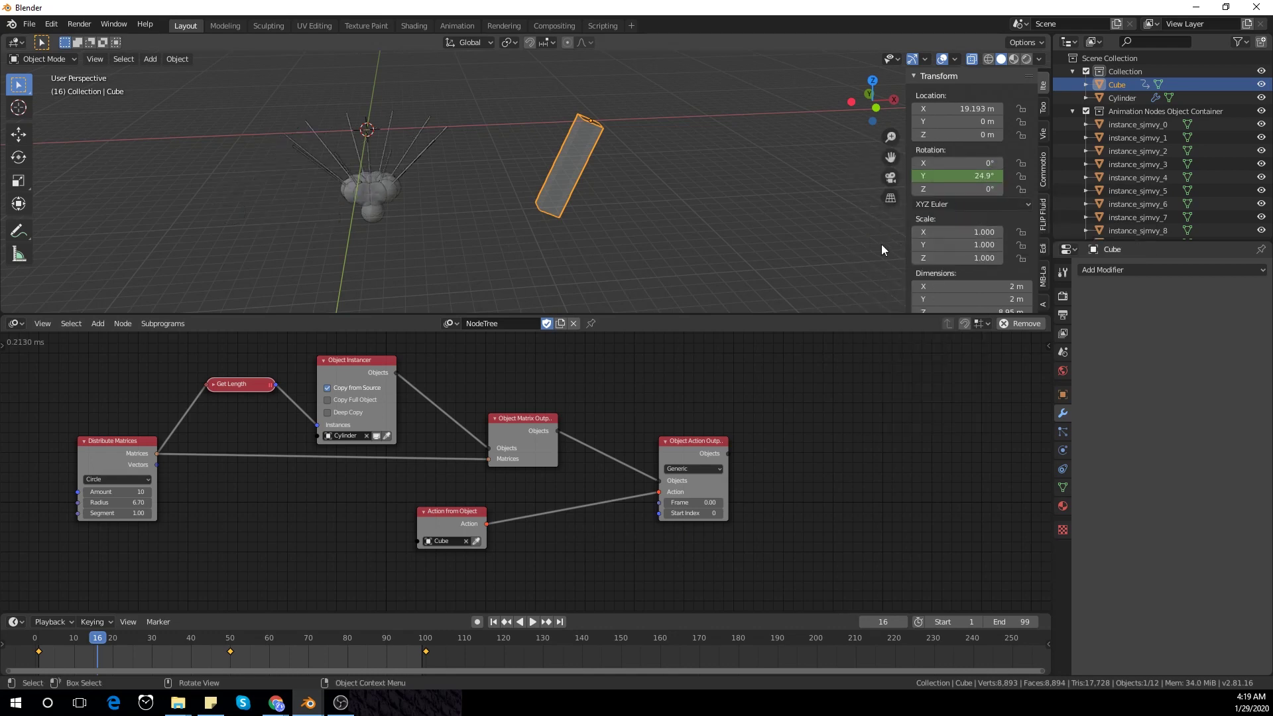
- Scrub and play back the timeline to check whether the pendulum instances follow the cube's action
drag(93, 638, 183, 638)
key(ctrl+z)
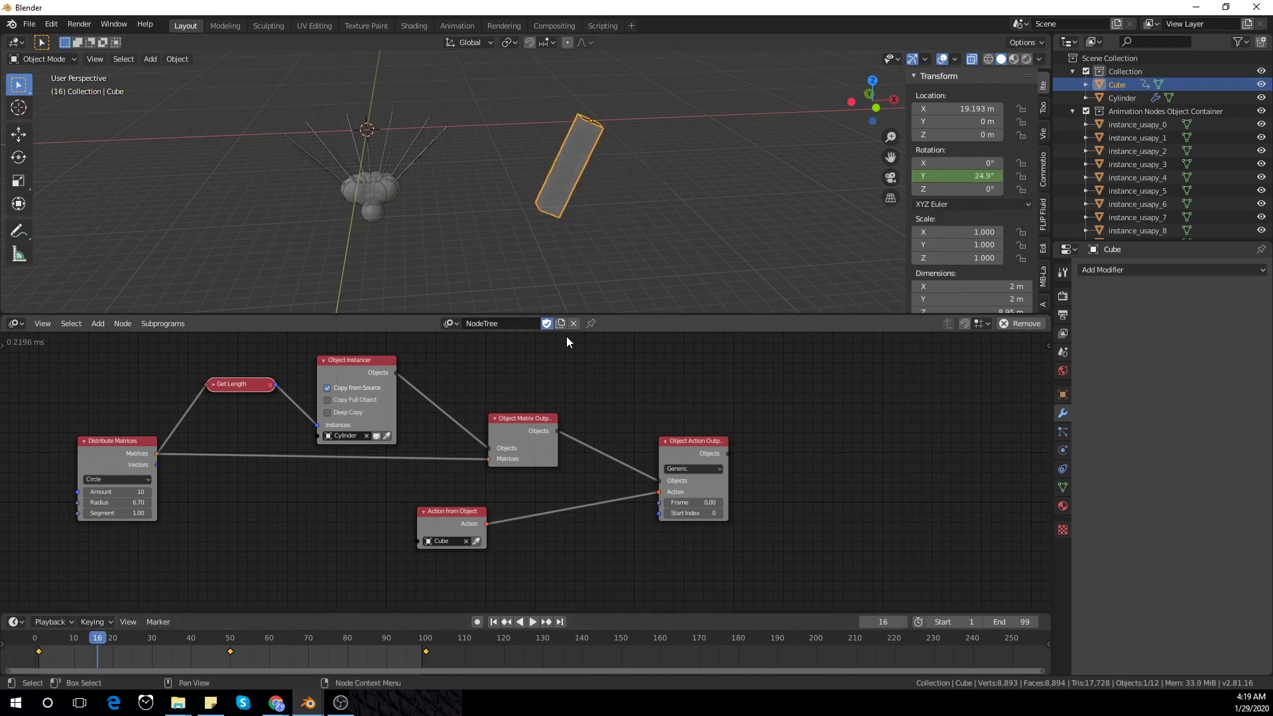
key(space)
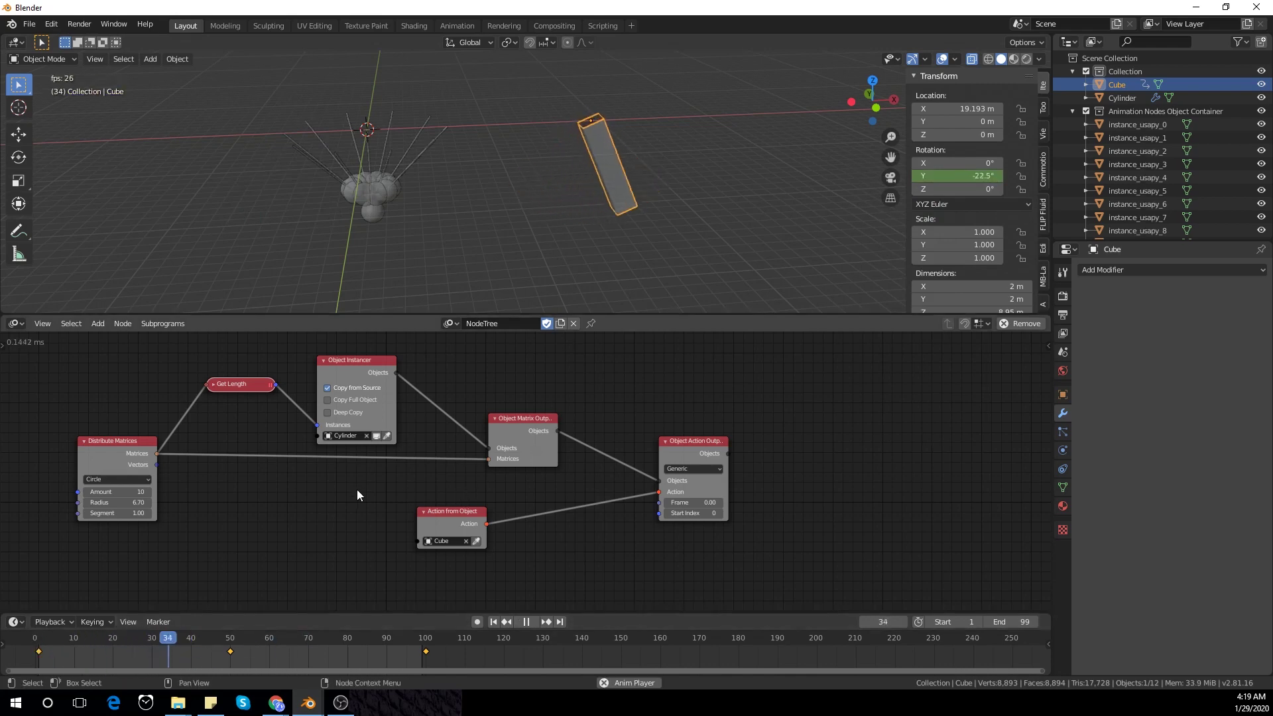
key(space)
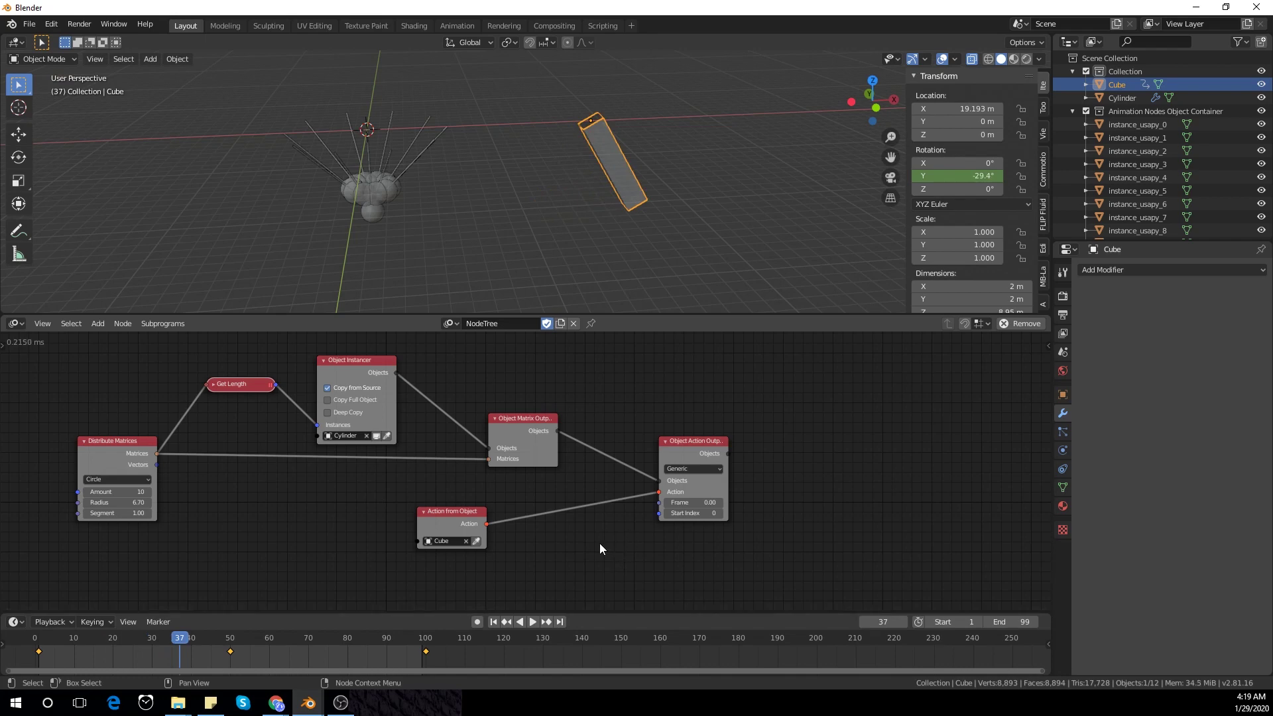
- Add a Time Info node, link its Frame output to the Object Action Output's Frame input and play back the animation
key(shift+a)
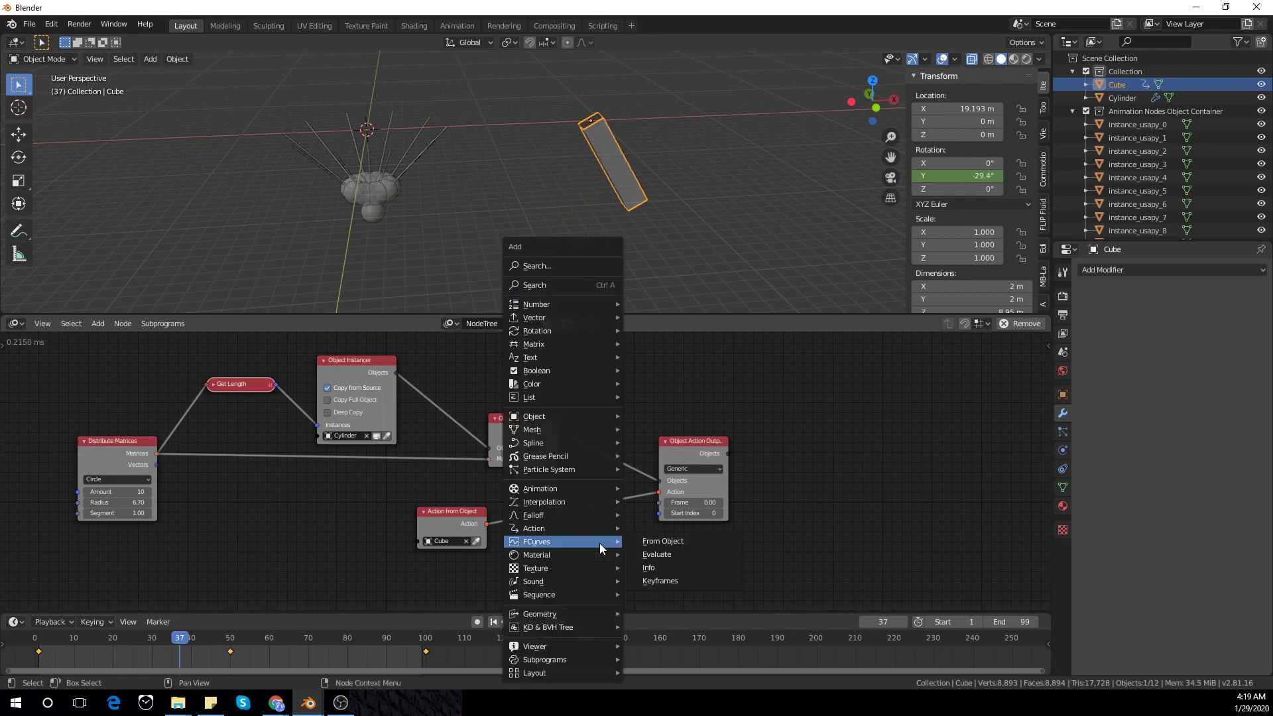
click(587, 291)
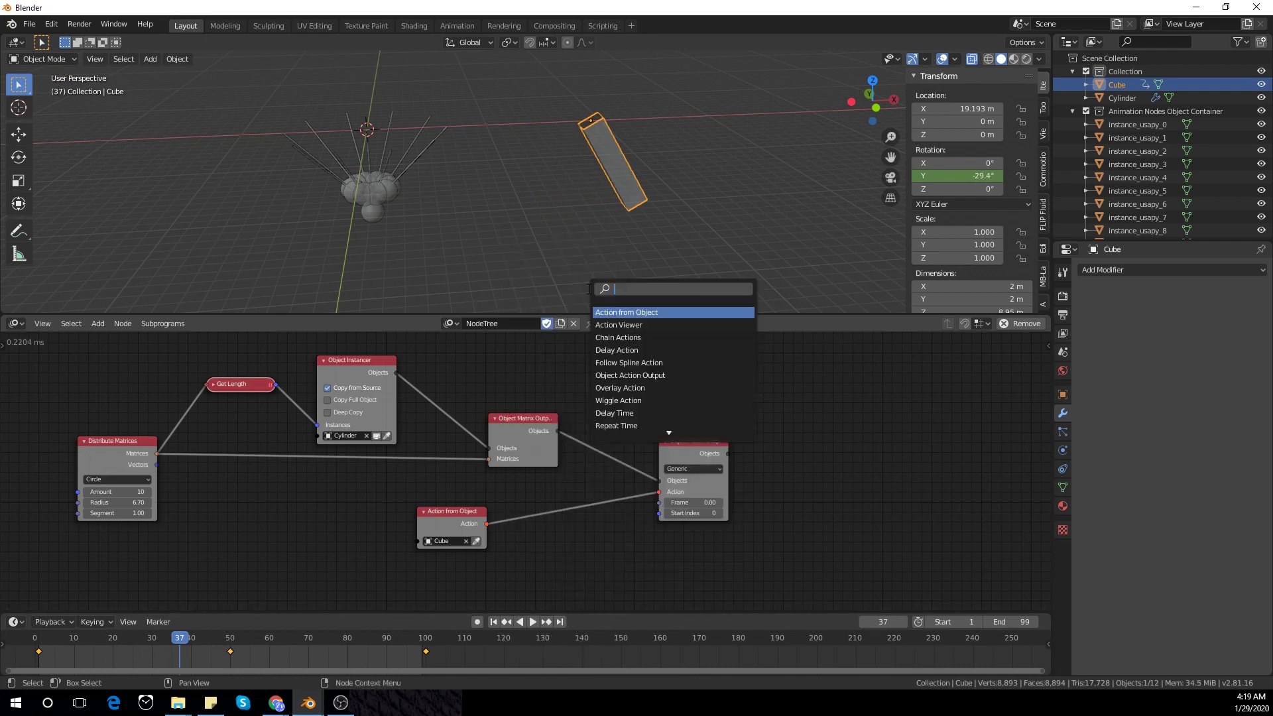
text(time)
key(Return)
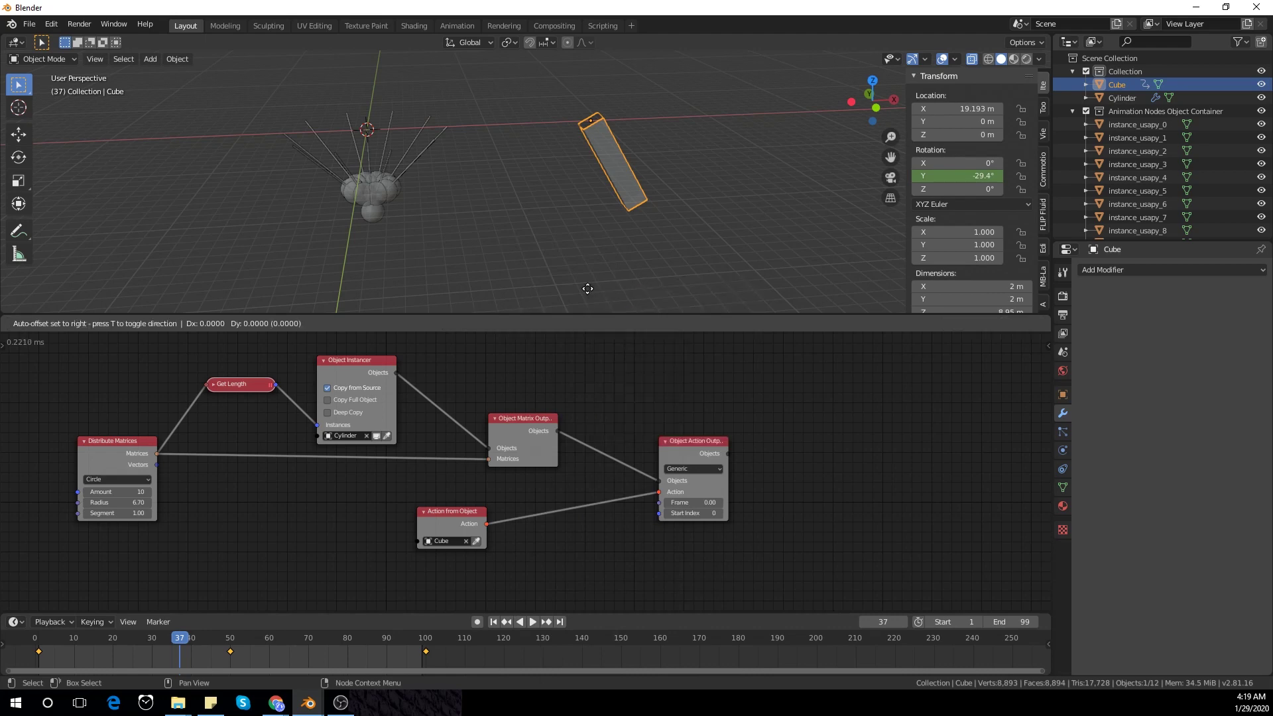
click(600, 549)
drag(617, 553, 659, 503)
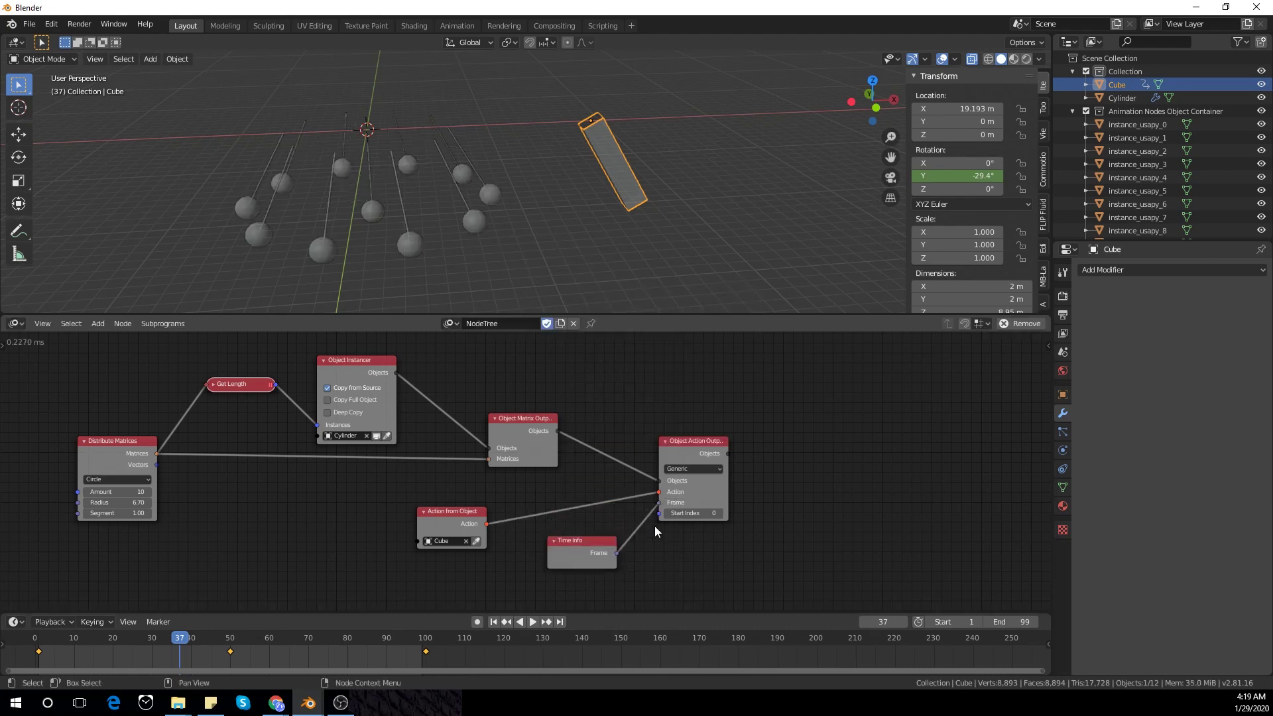
key(space)
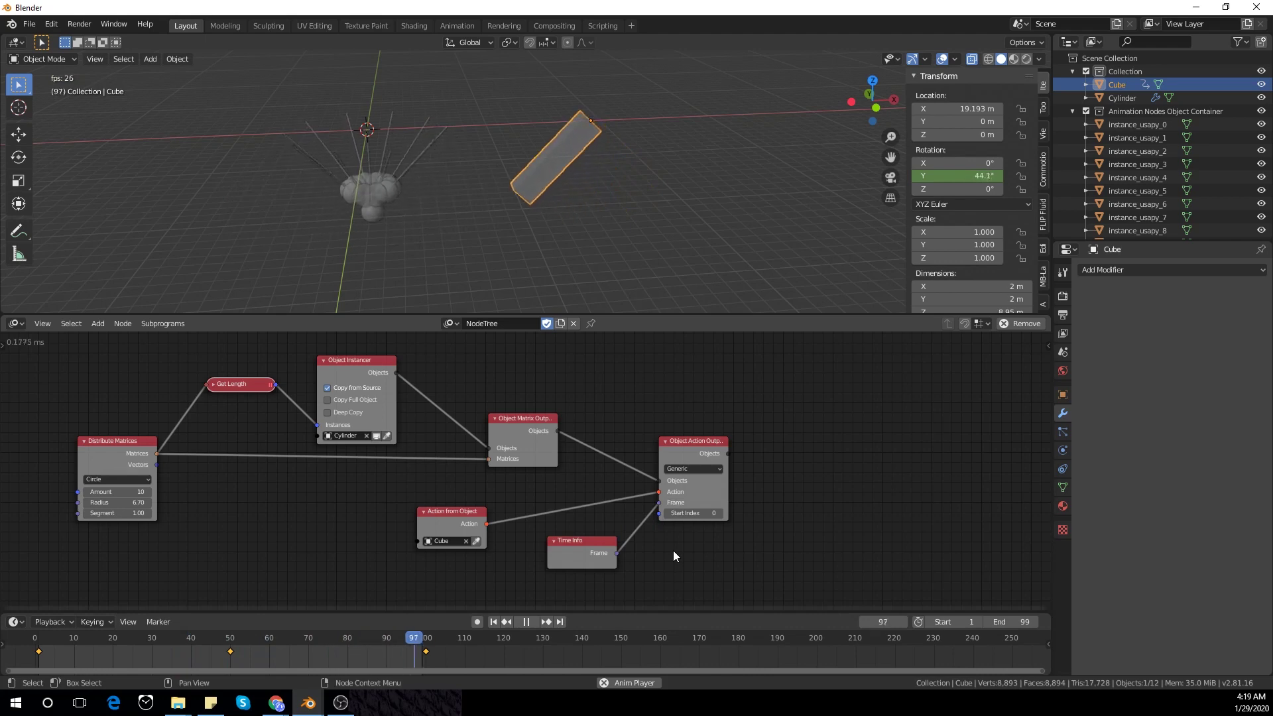
key(space)
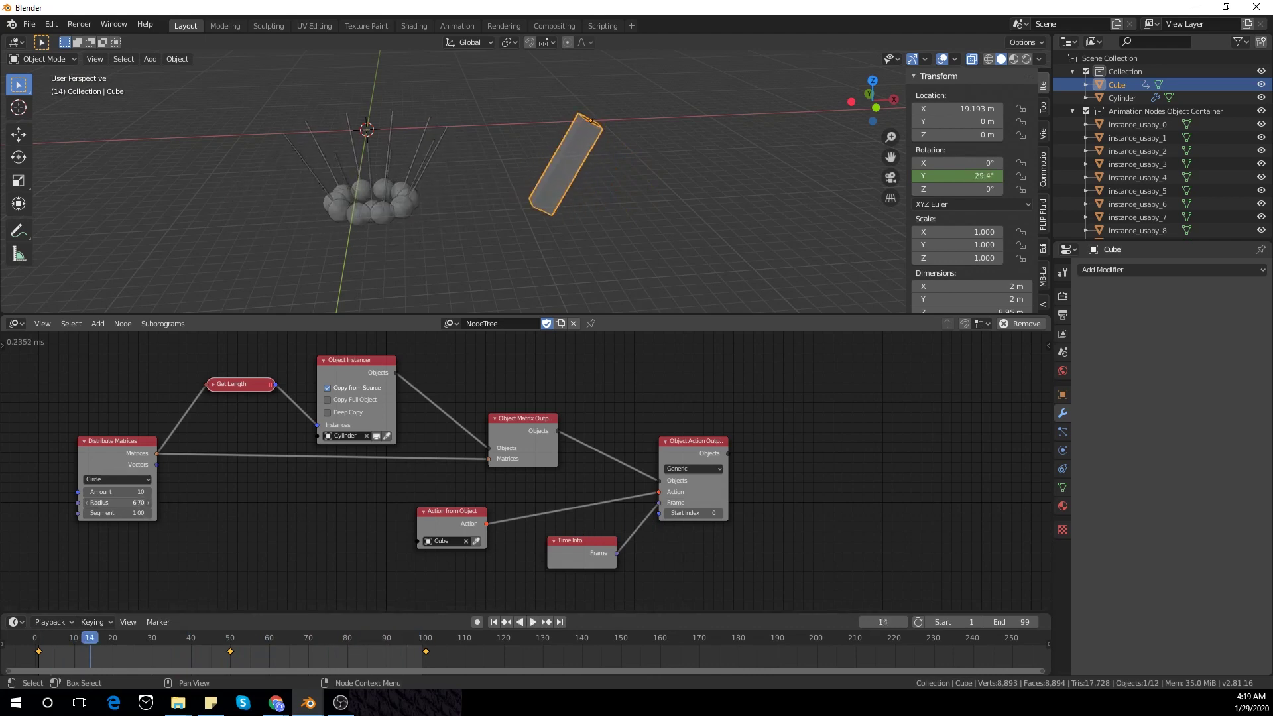
- Increase the Distribute Matrices circle radius to about 8.3, return to frame 1 and play back the swinging pendulums
drag(117, 503, 184, 503)
drag(137, 641, 39, 656)
key(space)
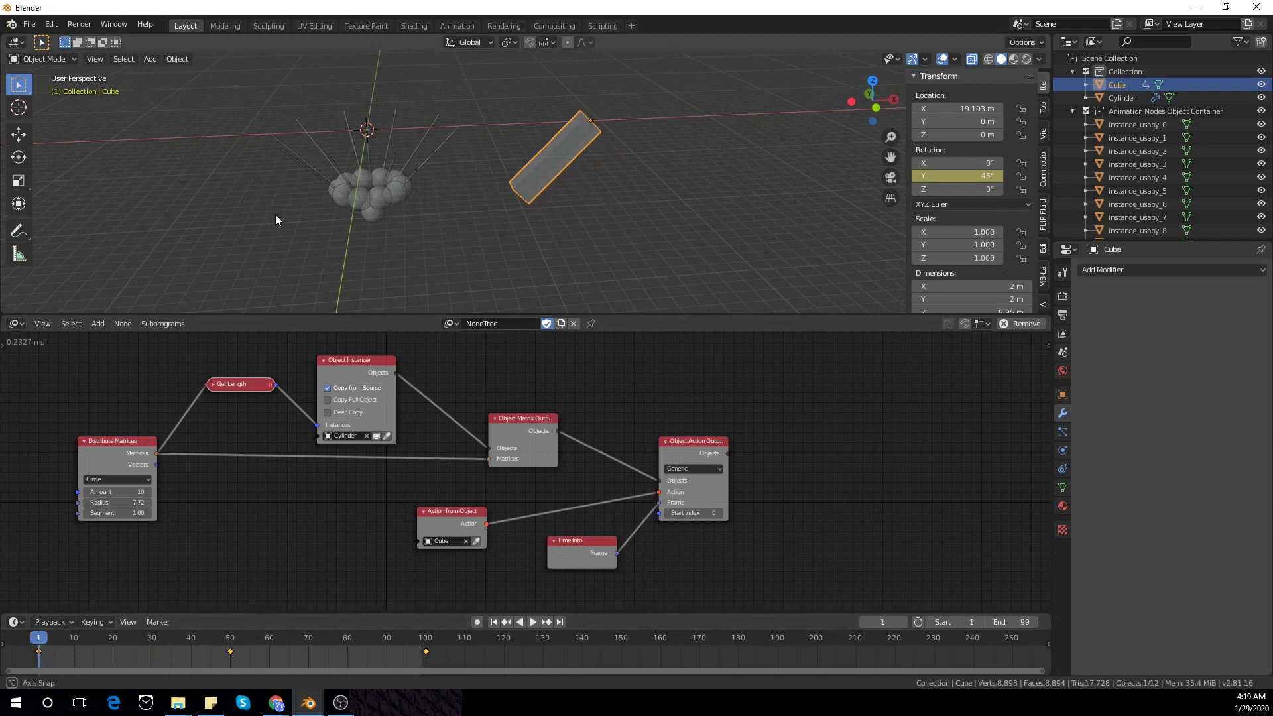
middle_drag(276, 214, 305, 256)
key(KP_7)
scroll(356, 217, up, 2)
shift+middle_drag(413, 210, 547, 210)
scroll(529, 210, up, 1)
drag(109, 503, 148, 503)
middle_drag(272, 246, 344, 215)
key(space)
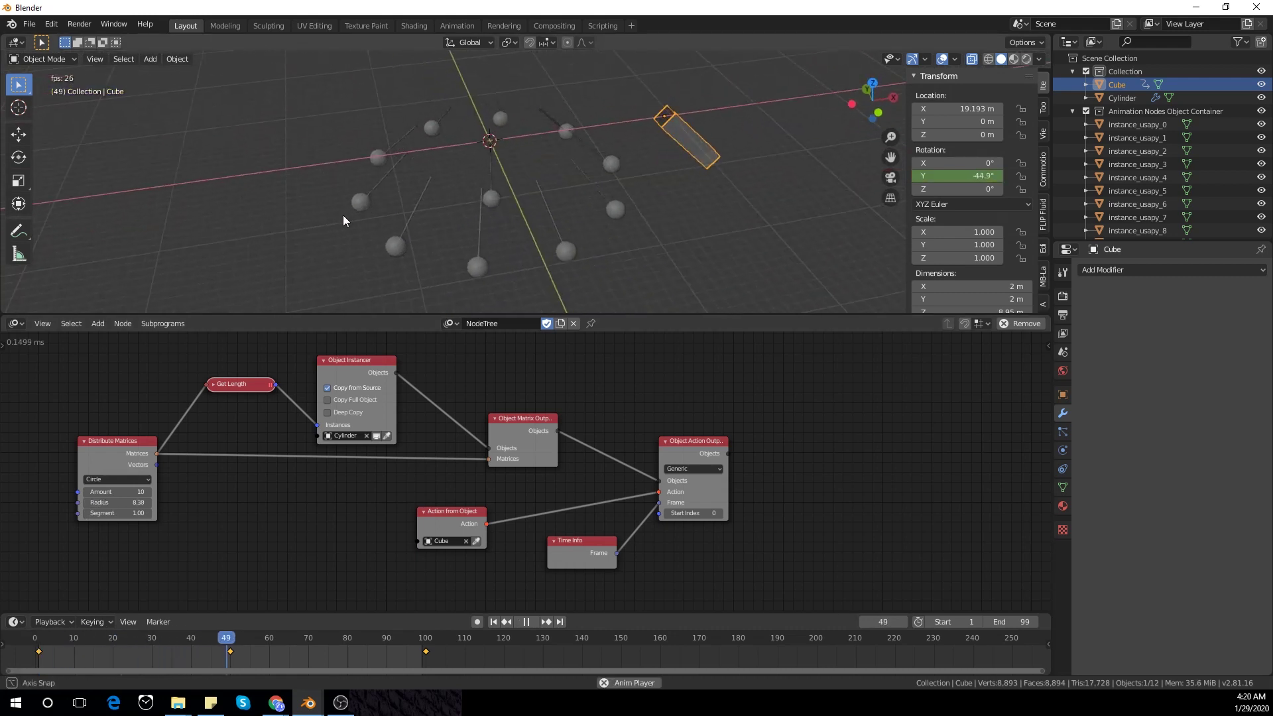
- Stop playback, show the Outliner's visibility toggles and disable the source Cylinder in both viewports and renders
key(space)
shift+click(494, 199)
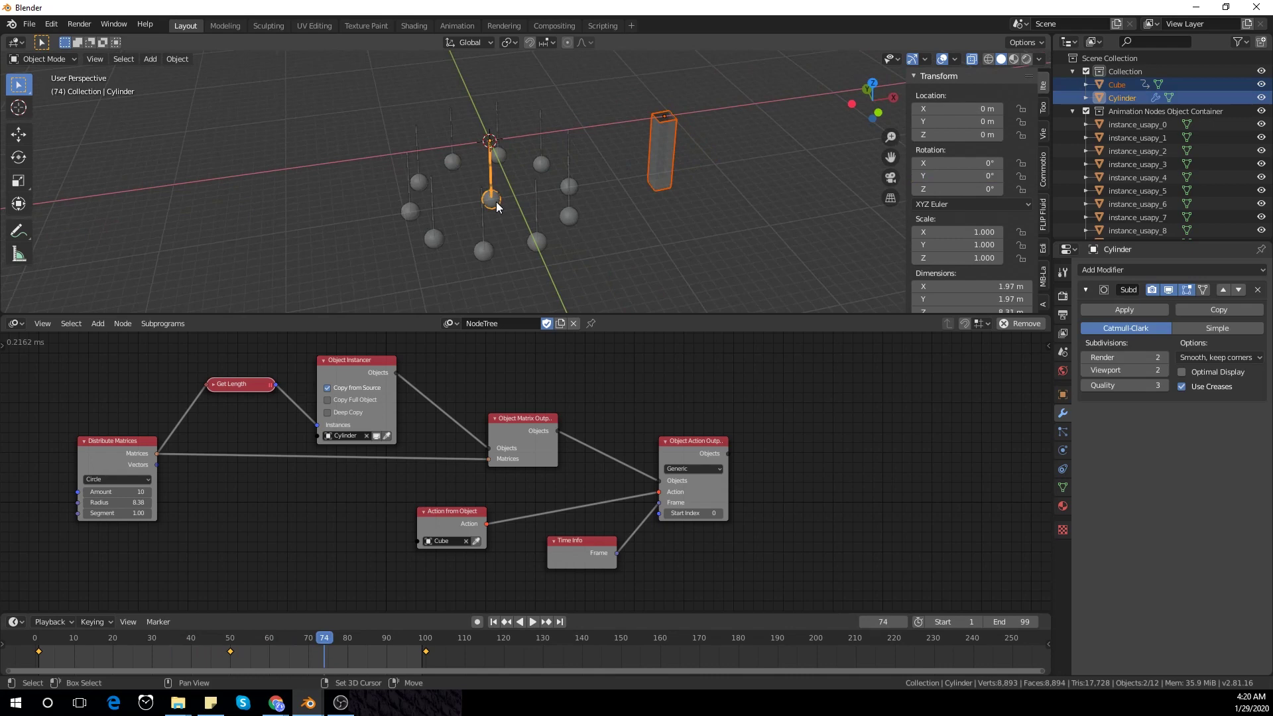
click(1237, 41)
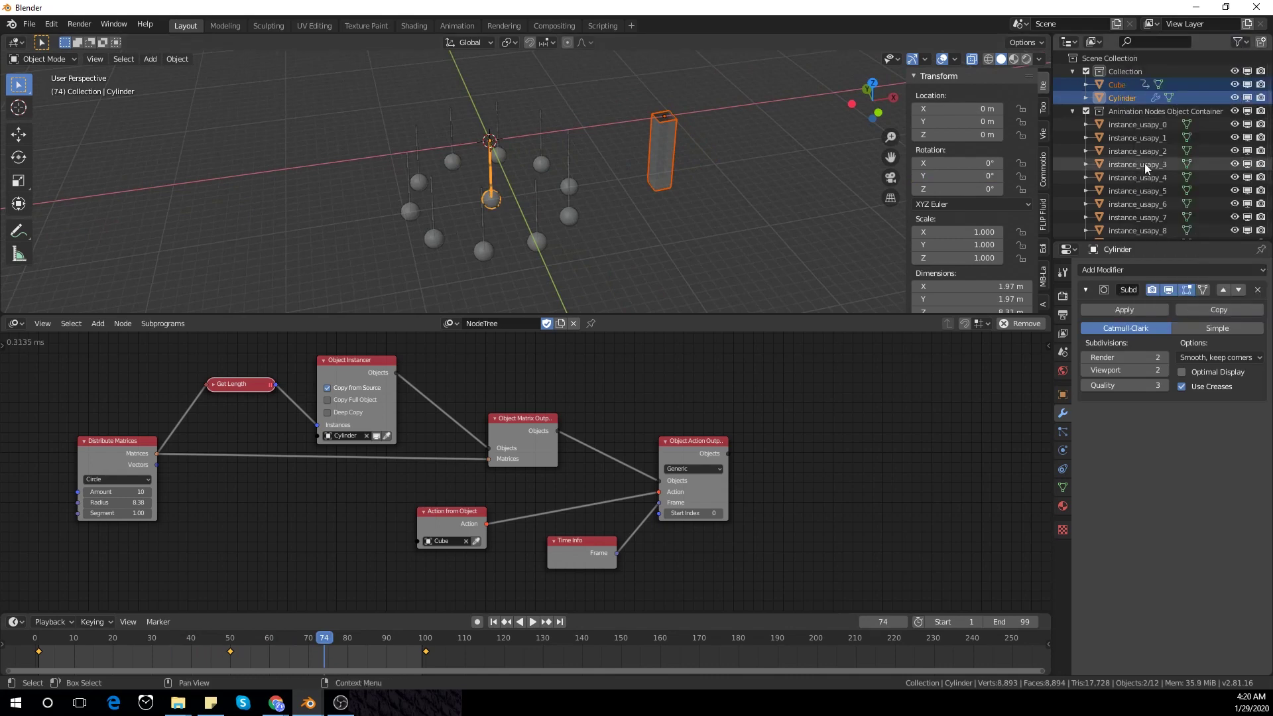
click(1246, 98)
click(1260, 98)
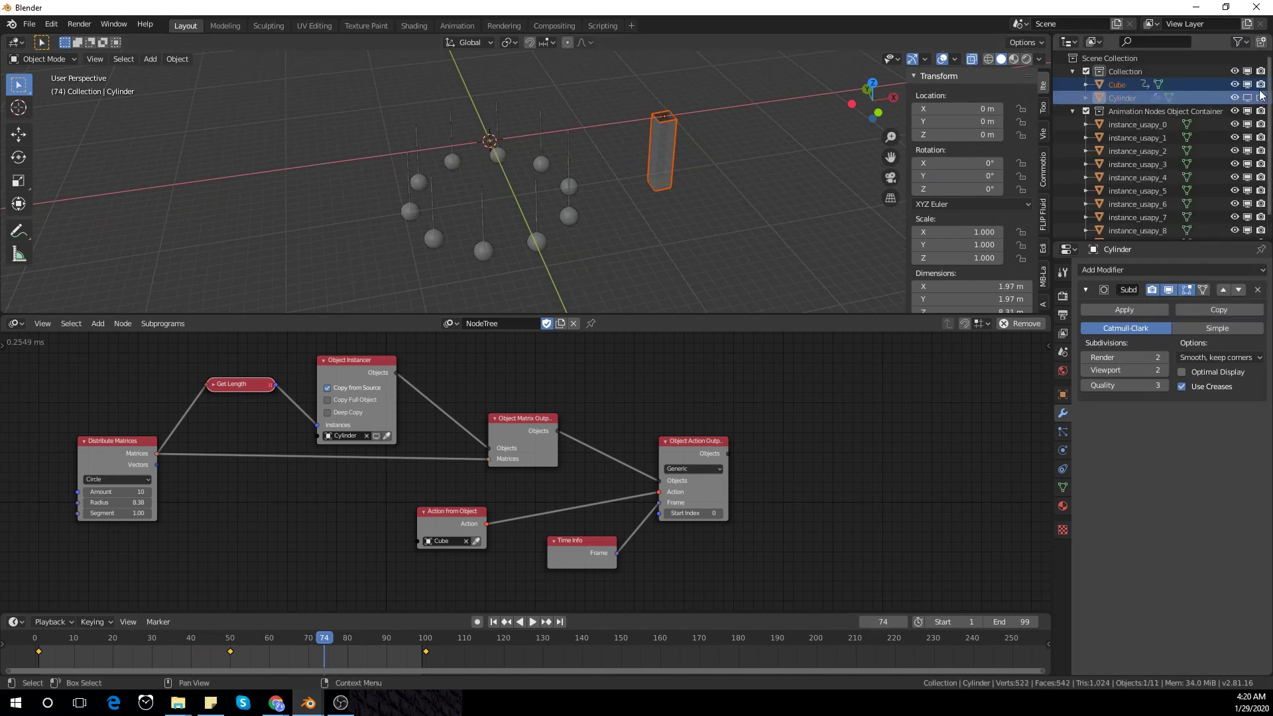
- Exclude the cube from renders and play back the circle of pendulums
click(1260, 85)
click(1248, 85)
middle_drag(642, 171, 634, 230)
key(space)
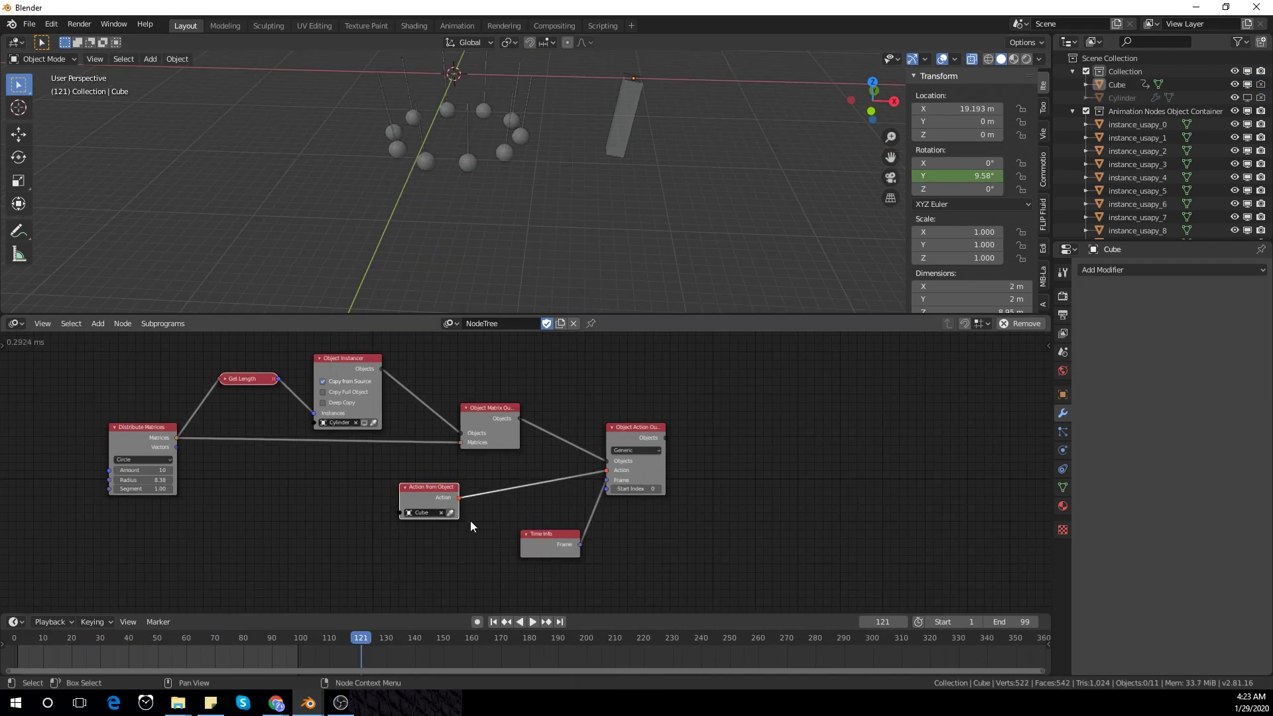
- Insert a Delay Action node between the Action from Object and Object Action Output nodes and play back the staggered swing
key(shift+a)
click(481, 288)
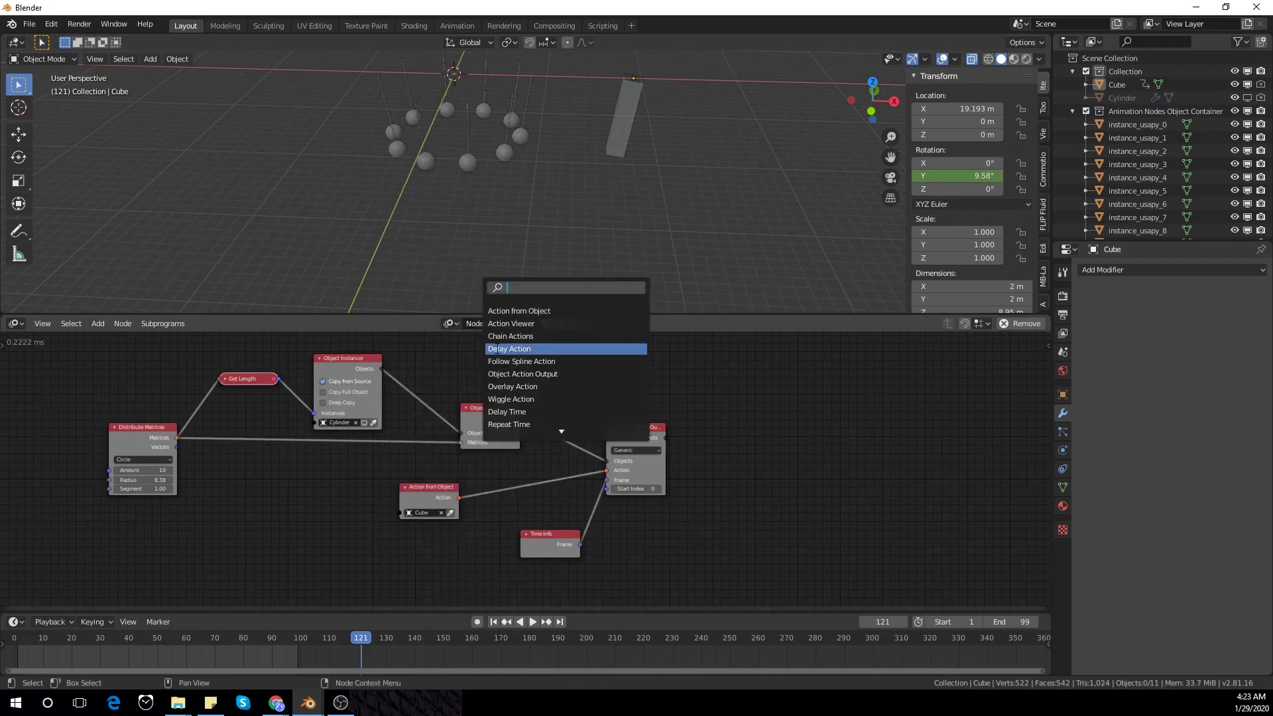
text(delay)
key(Return)
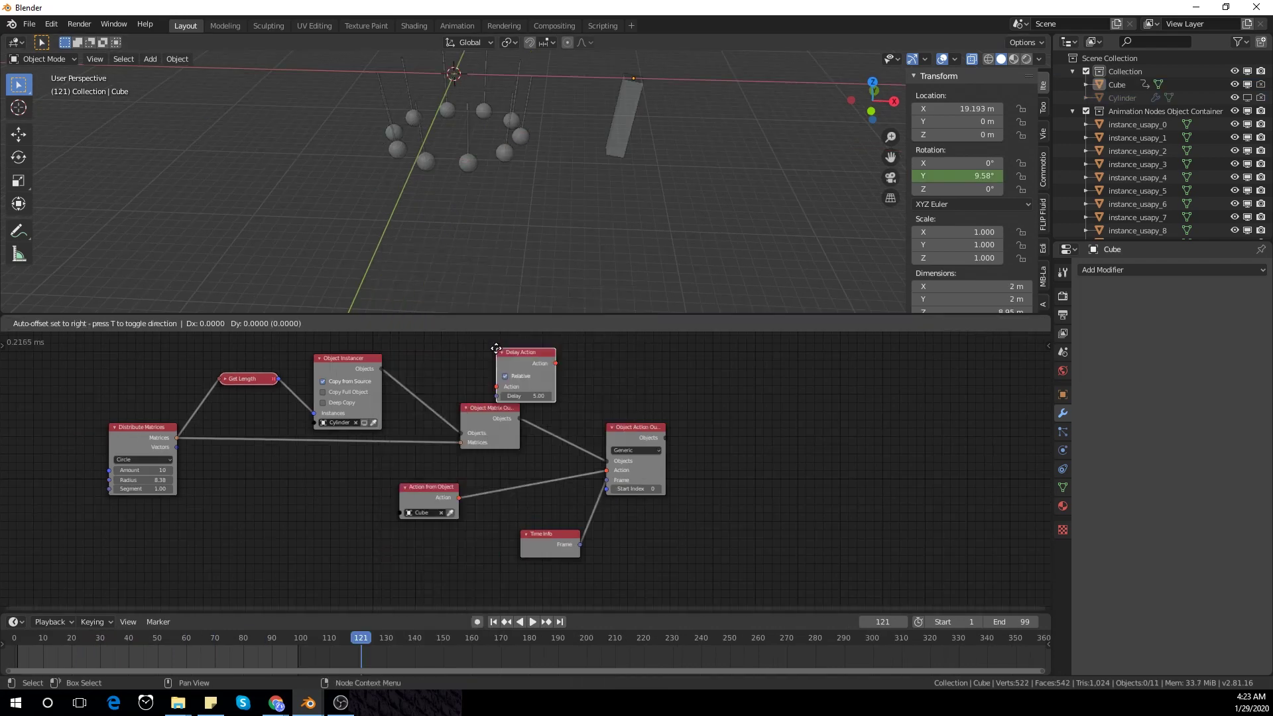
click(508, 508)
key(space)
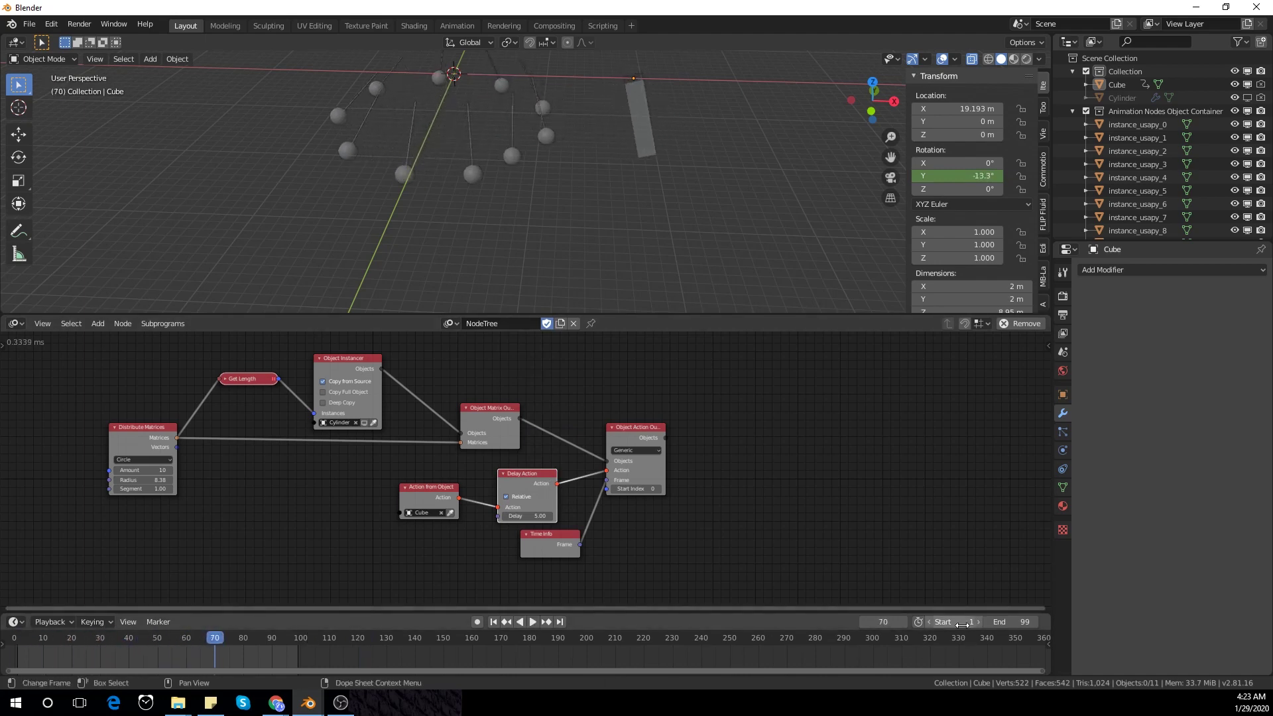
- Set the playback range to frames 50 to 149 and play back the animation
text(50)
key(Return)
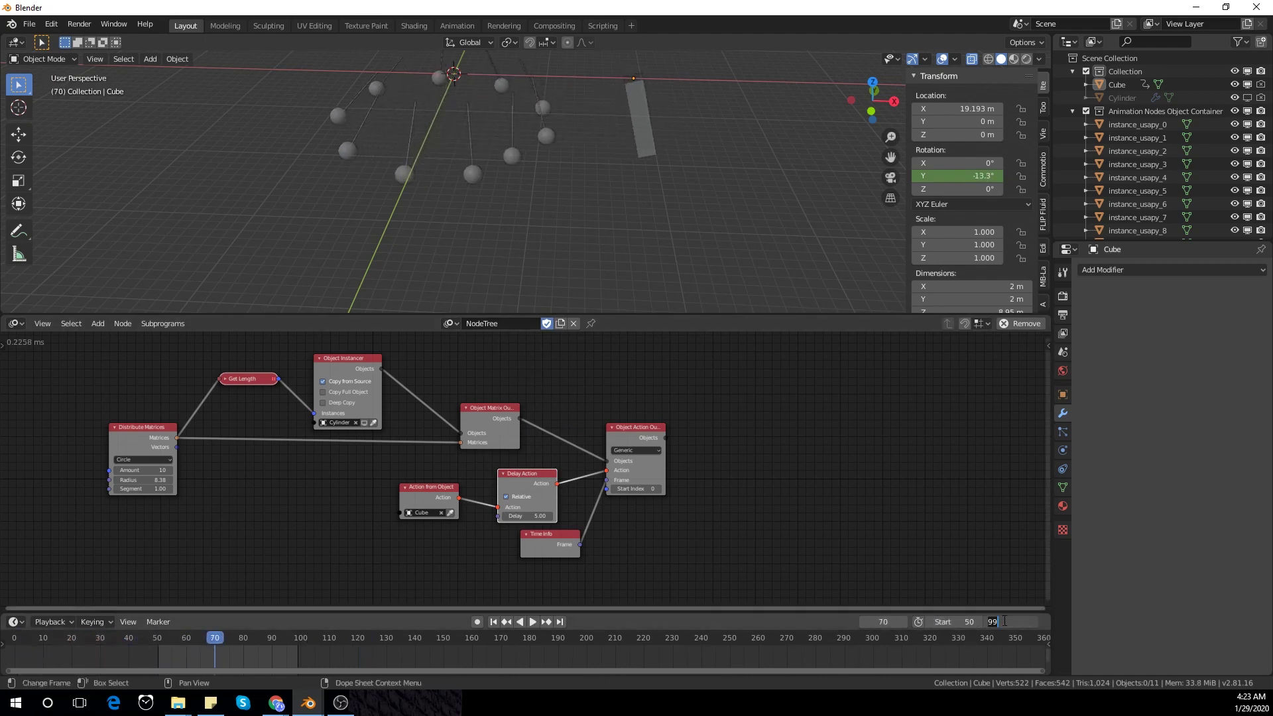
key(Return)
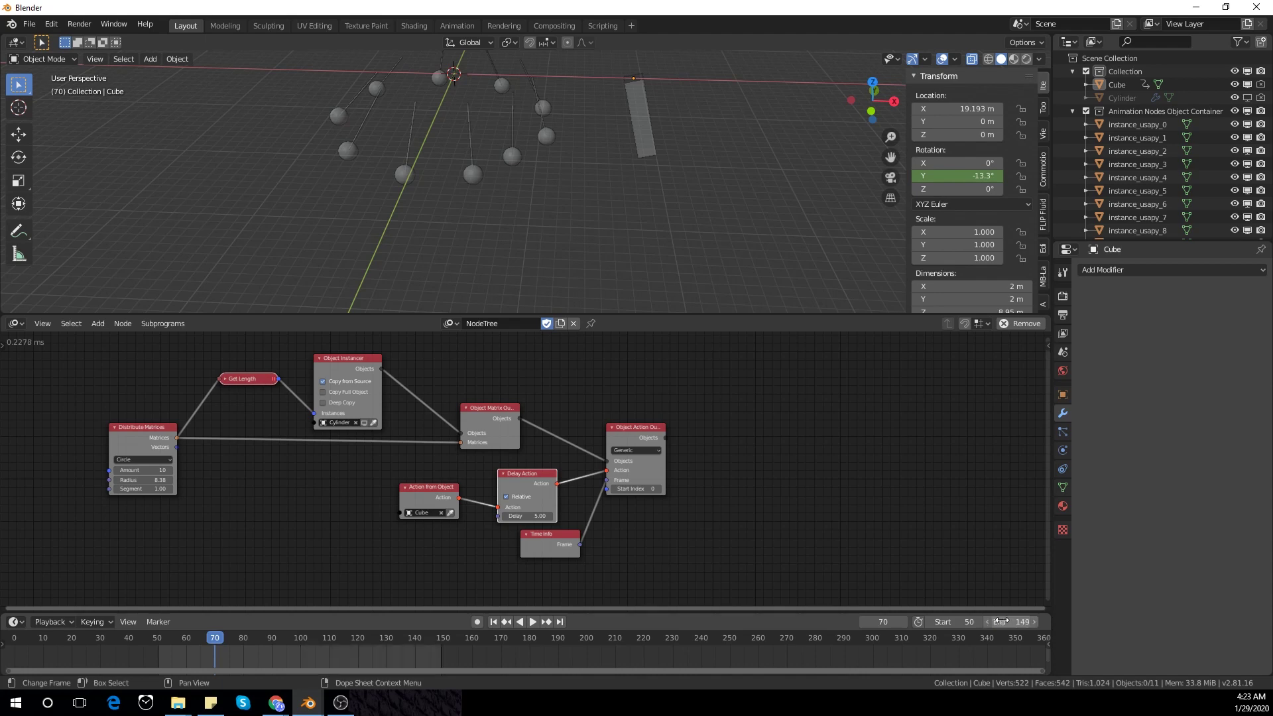
key(space)
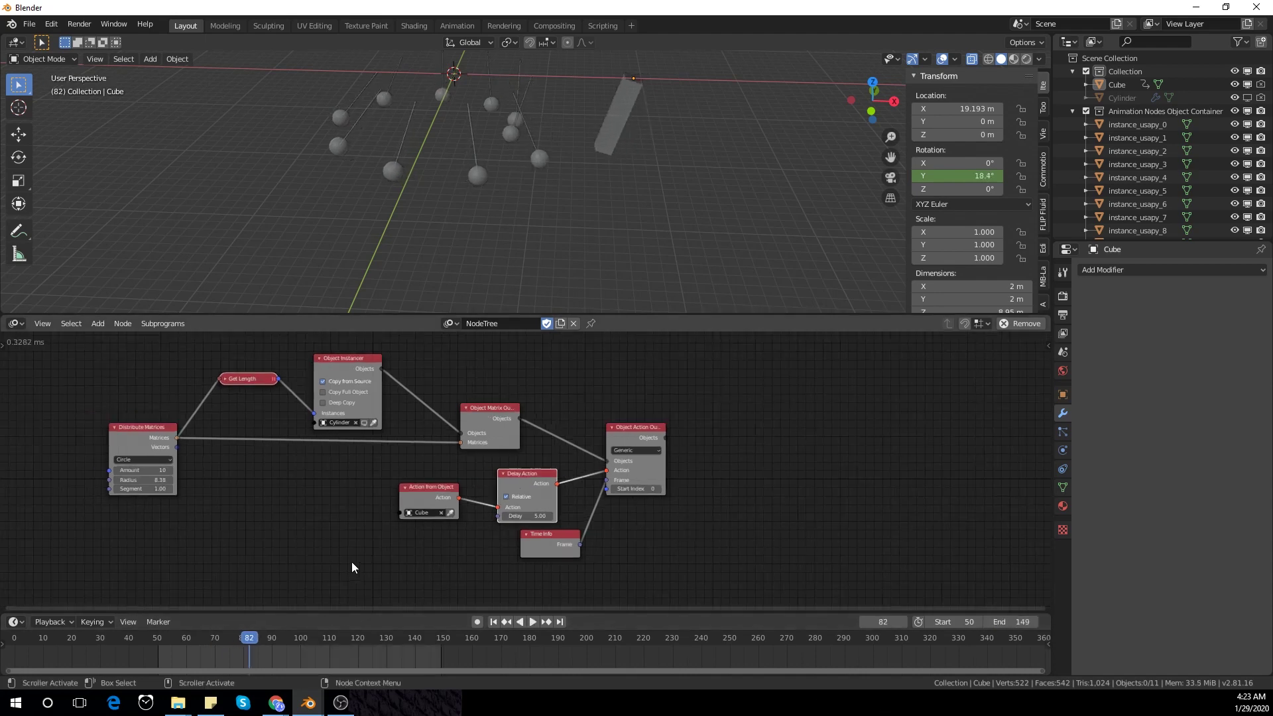
- Duplicate the cube's swing keyframes further along the timeline to extend its action to about frame 200
middle_drag(352, 562, 381, 541)
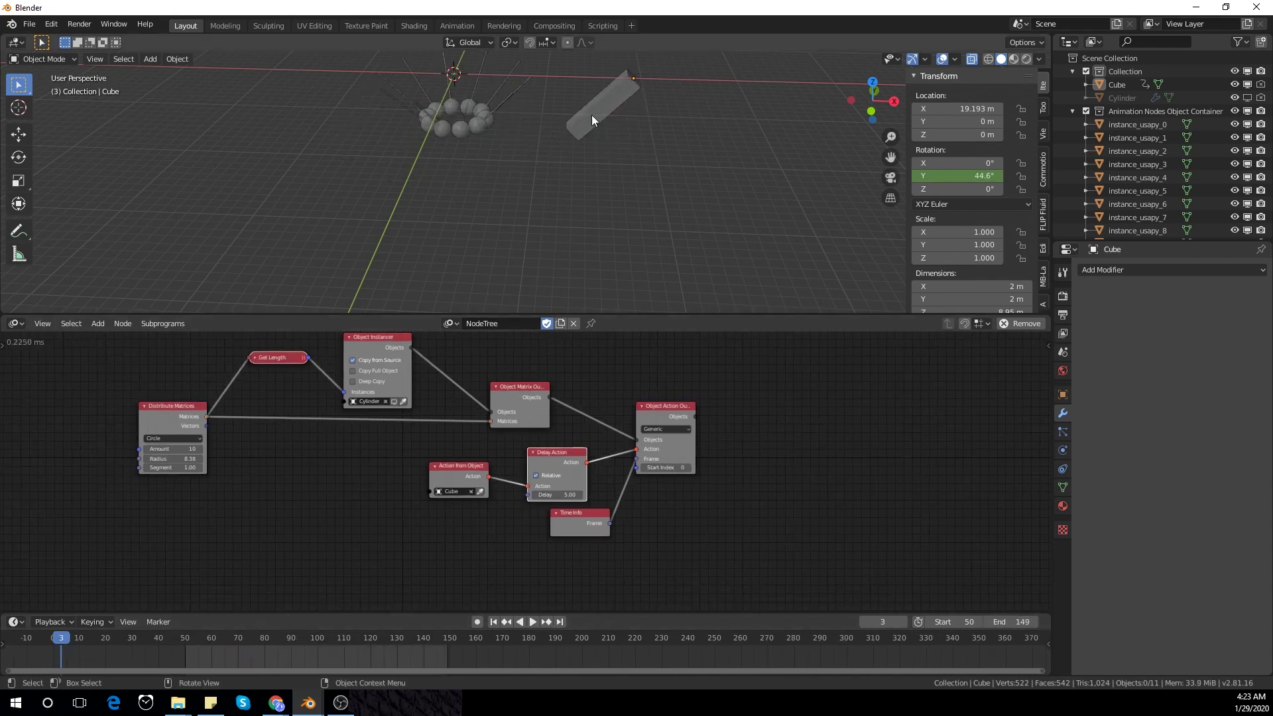
click(591, 120)
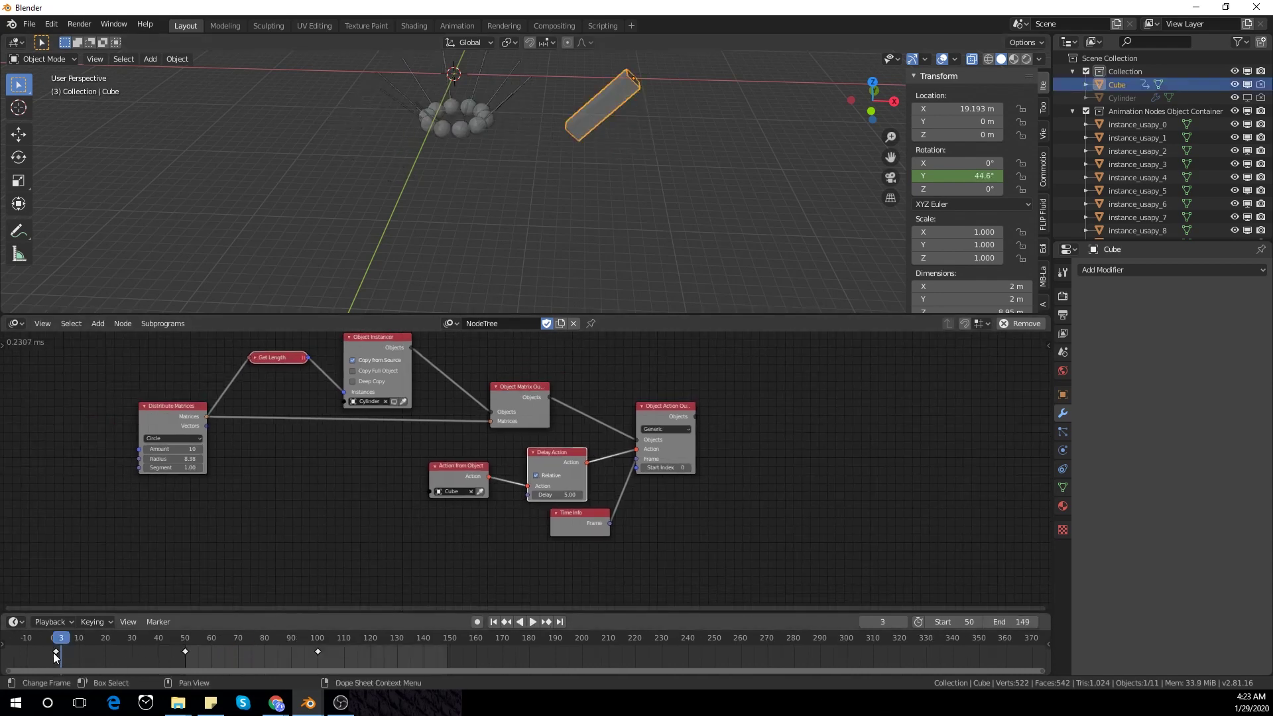
drag(53, 652, 367, 654)
key(g)
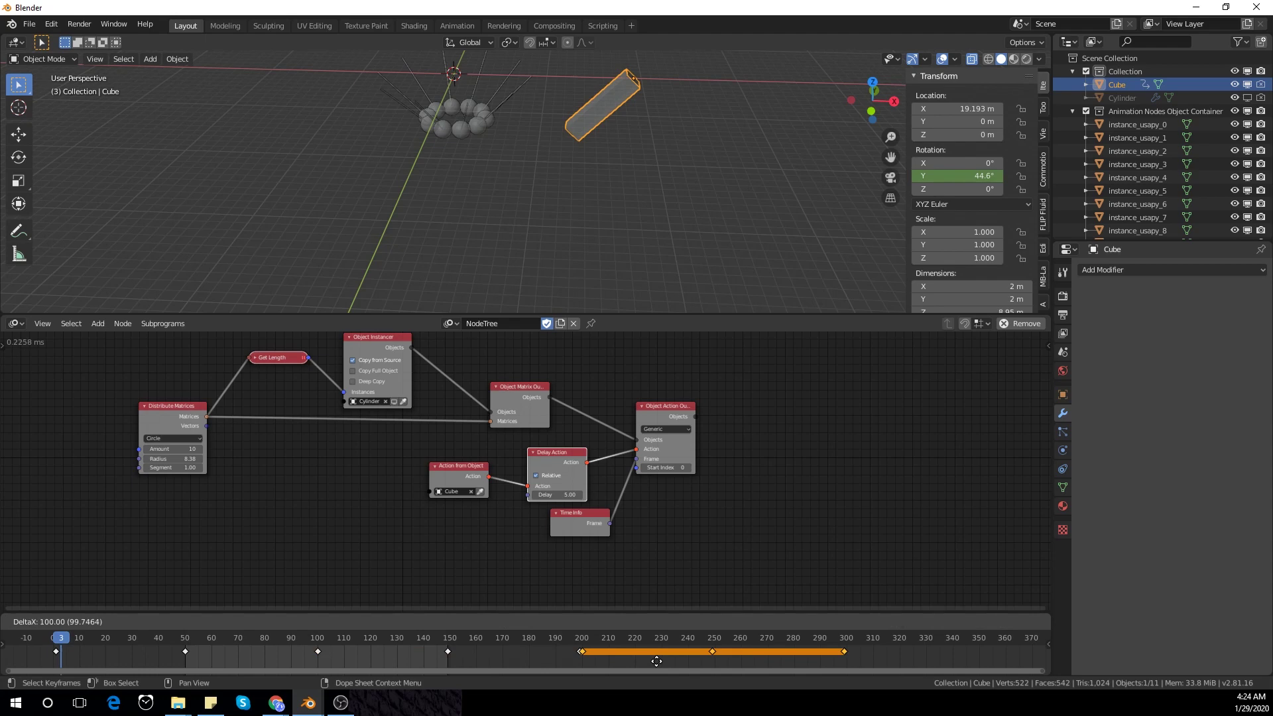
right_click(656, 661)
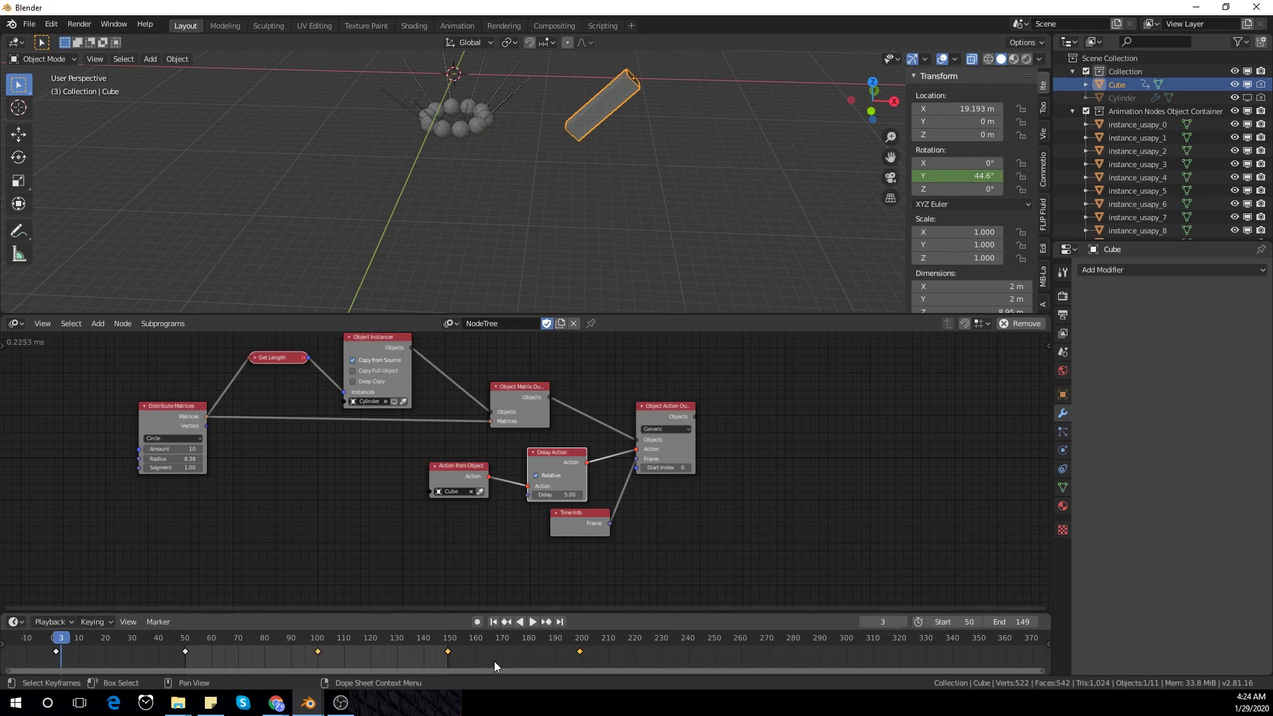
- Move the cube's last two keyframes to frames 150 and 200 and play back the extended swing
scroll(478, 660, up, 2)
drag(426, 651, 430, 652)
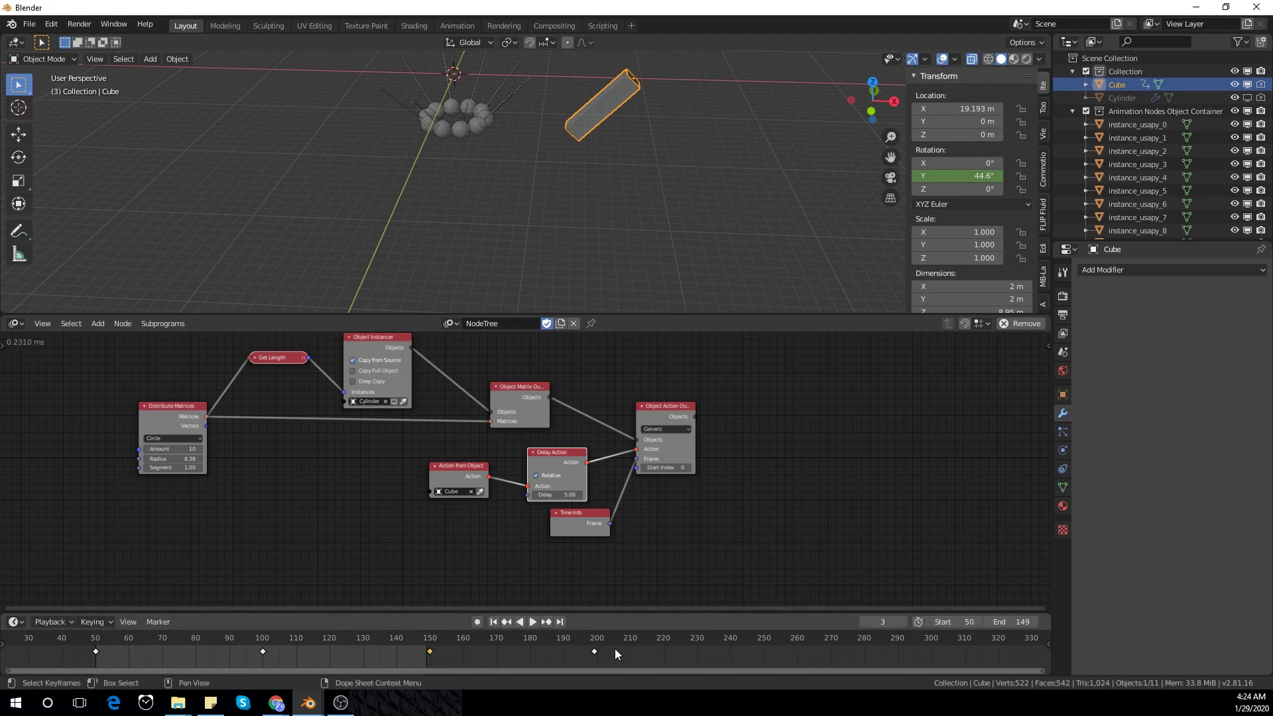
click(595, 650)
scroll(530, 666, down, 2)
scroll(496, 658, down, 1)
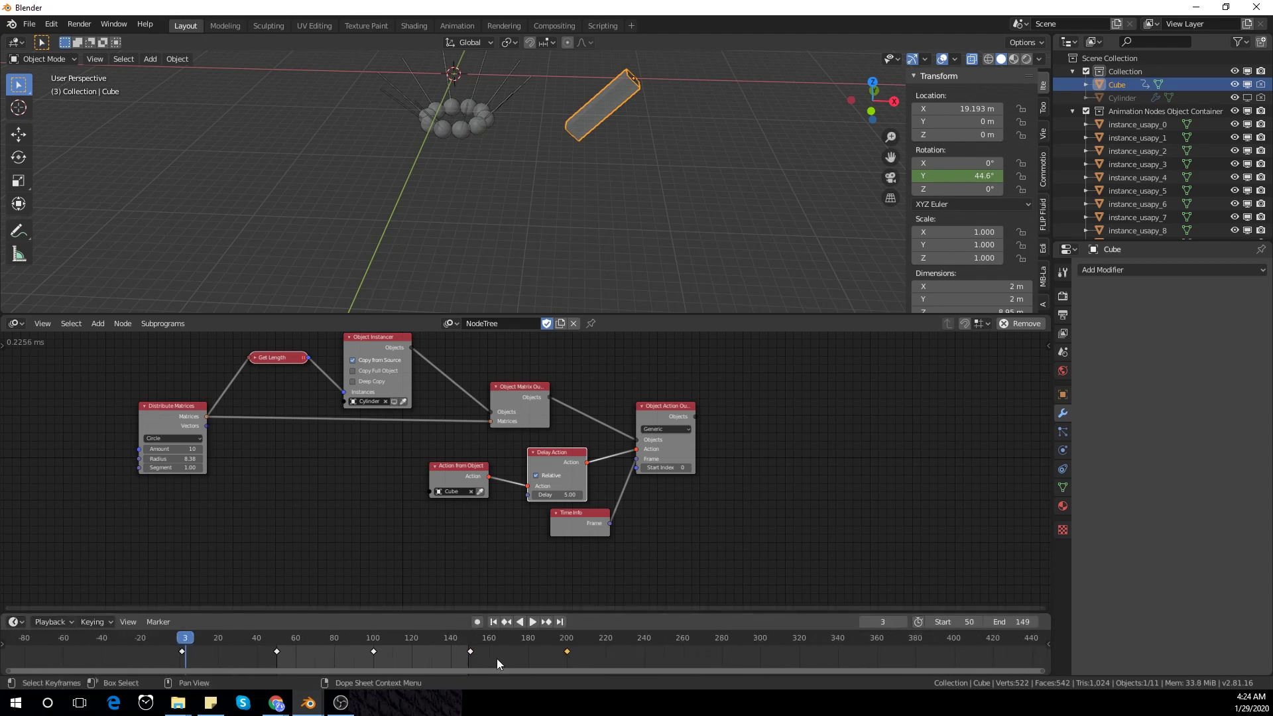
key(space)
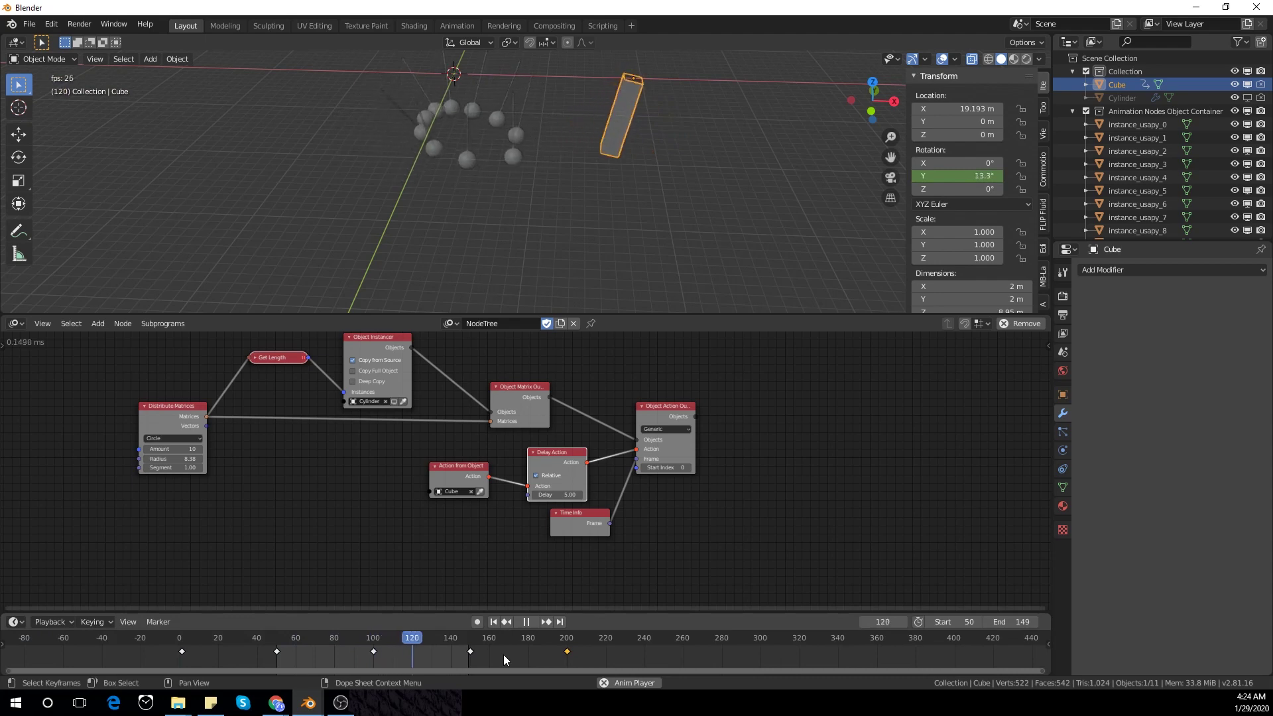
middle_drag(474, 204, 474, 256)
key(space)
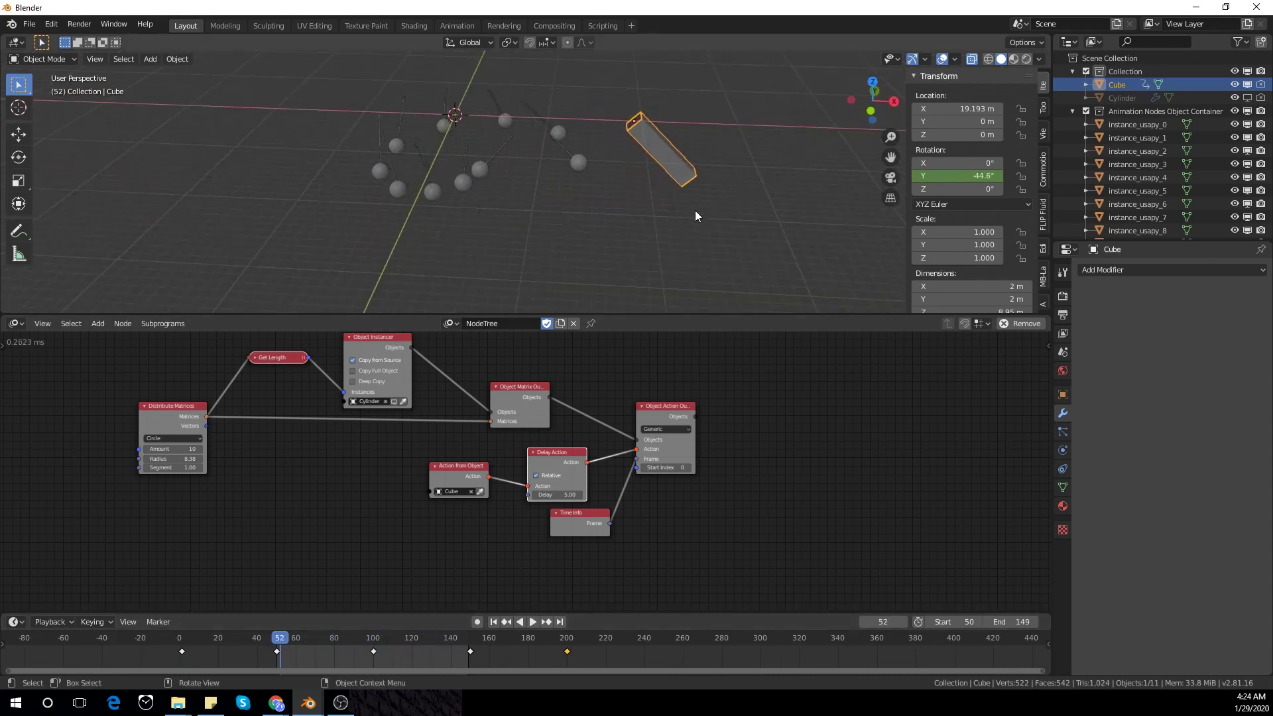
- Hide the cube in the viewport and add a Bezier circle at the origin
key(h)
middle_drag(695, 209, 563, 225)
key(shift+a)
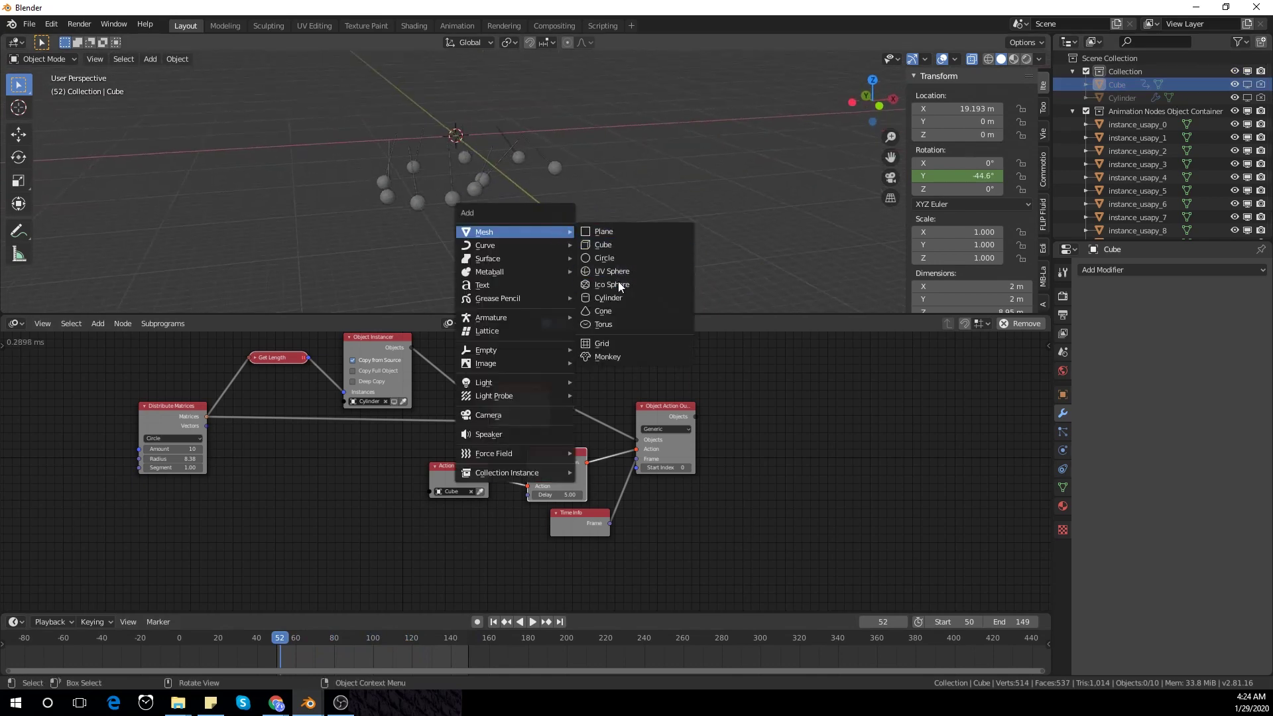
mouse_move(531, 245)
click(660, 256)
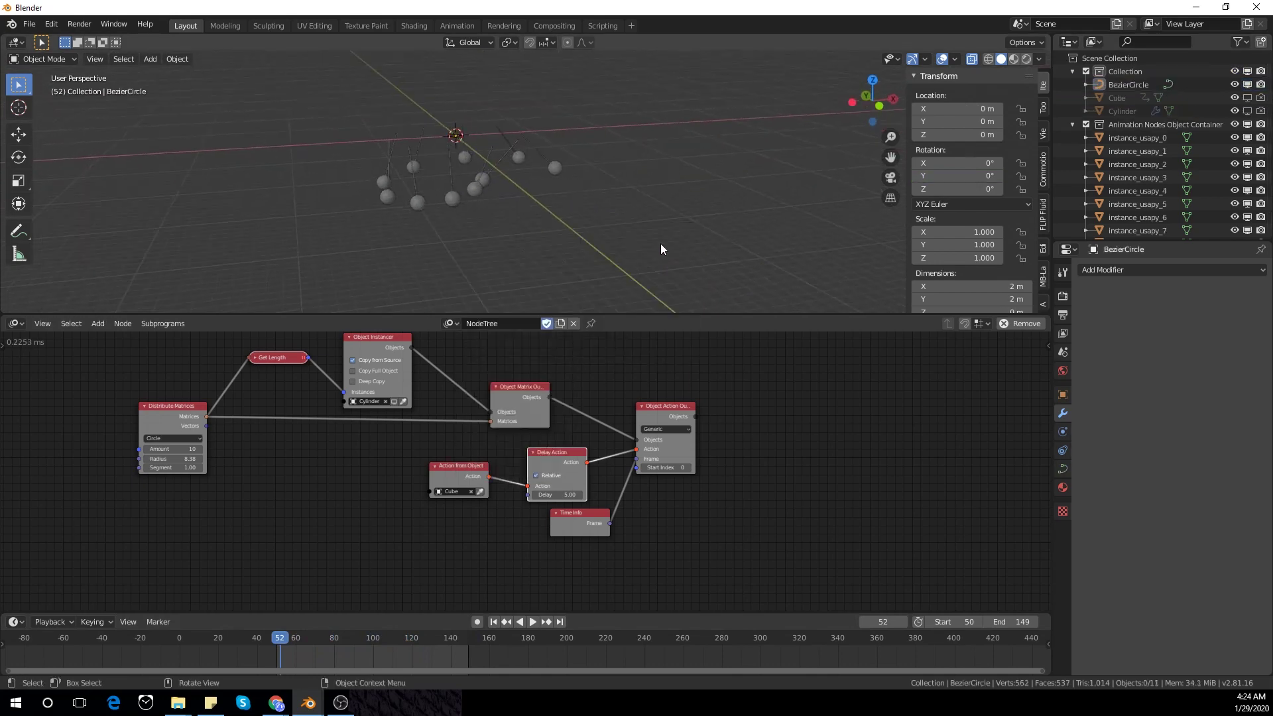
- Switch to the top view and set the timeline to frame 0
key(KP_7)
drag(281, 639, 110, 652)
click(325, 641)
key(space)
scroll(536, 191, up, 1)
shift+middle_drag(536, 191, 542, 237)
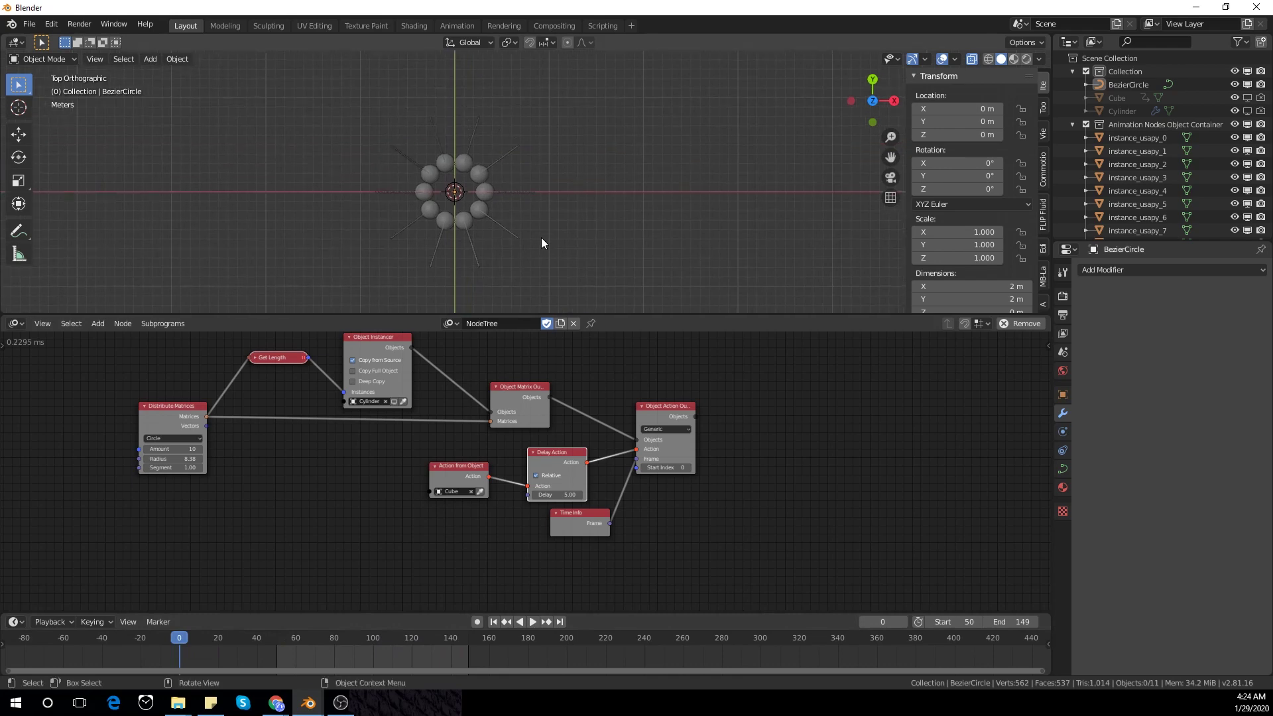
- Scale the Bezier circle to about 8.28 so that it runs through the upper ends of the pendulum rods
scroll(539, 237, up, 1)
click(443, 190)
scroll(443, 190, down, 2)
key(s)
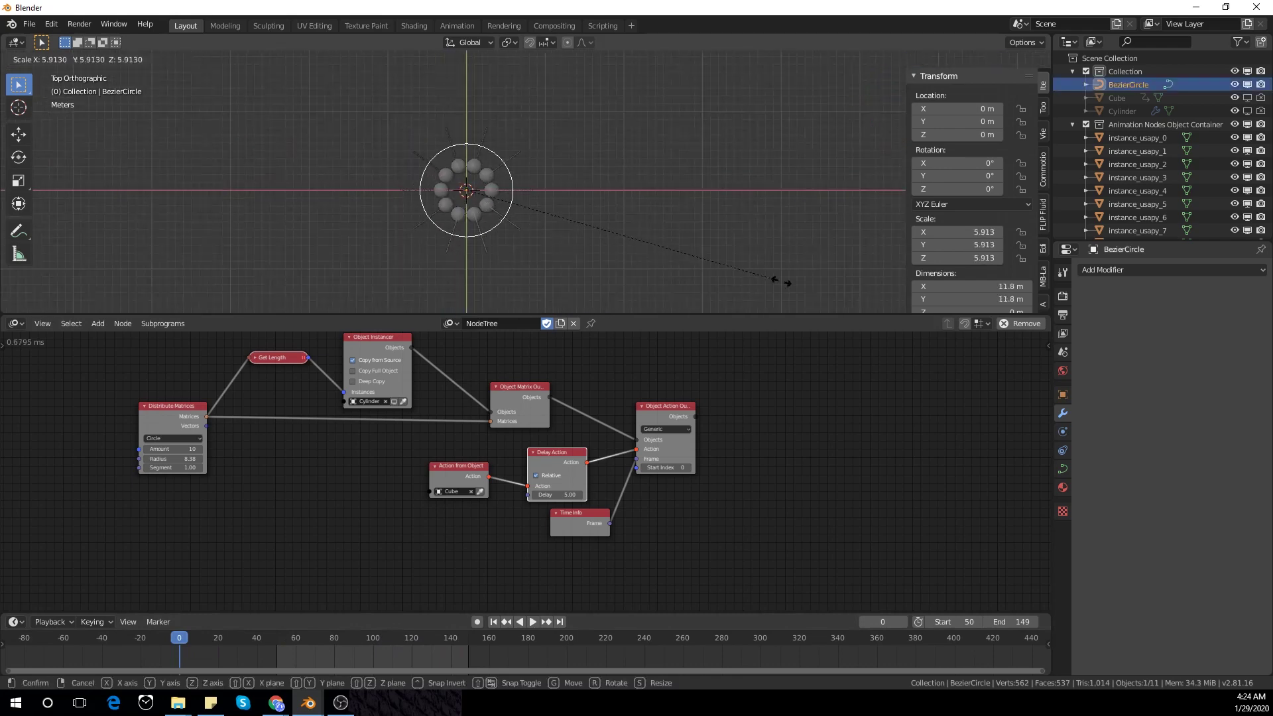
click(903, 309)
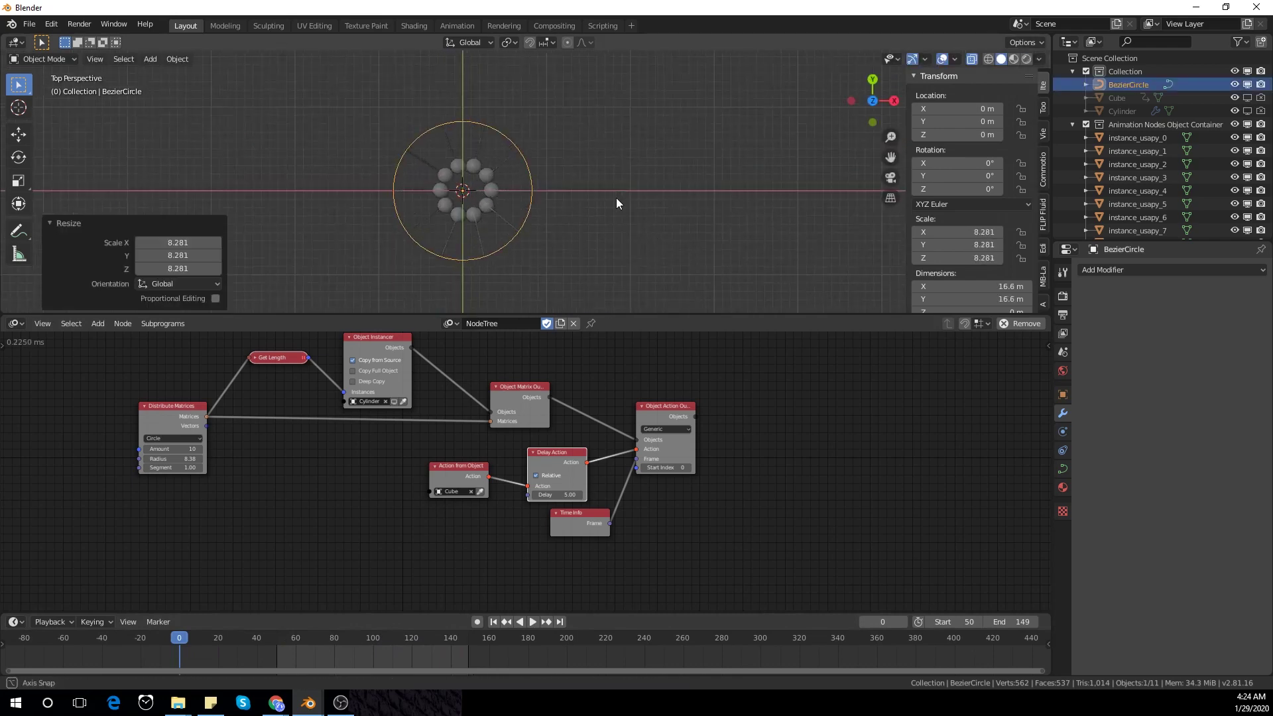
middle_drag(615, 198, 641, 190)
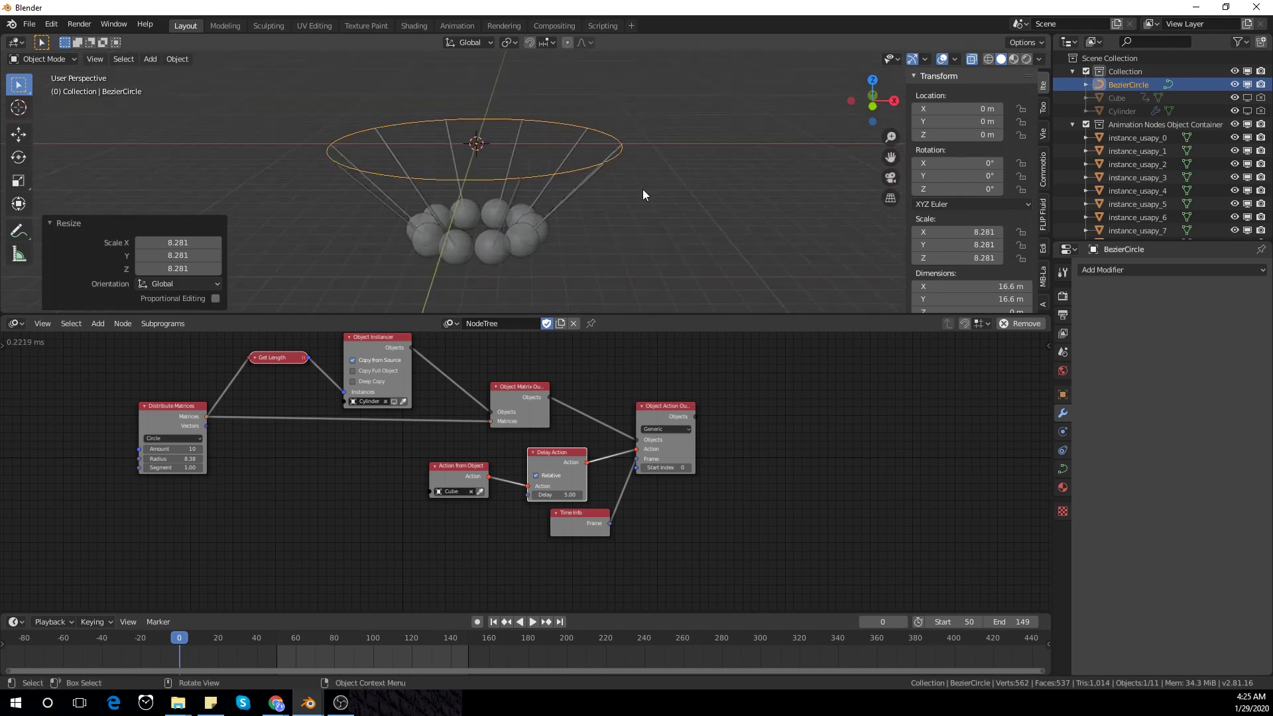
- Give the Bezier circle thickness with a 0.01 m extrusion and a 0.03 m bevel depth in its curve geometry
click(1063, 468)
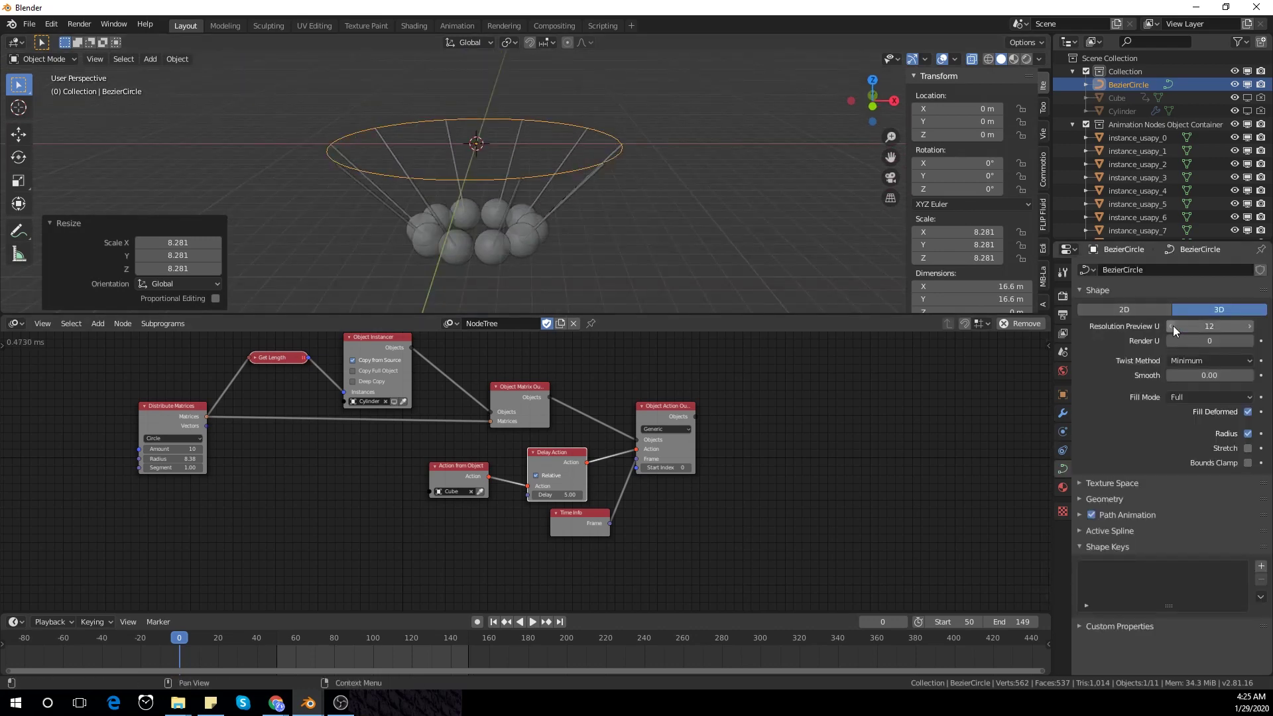
click(1136, 500)
scroll(1135, 500, down, 2)
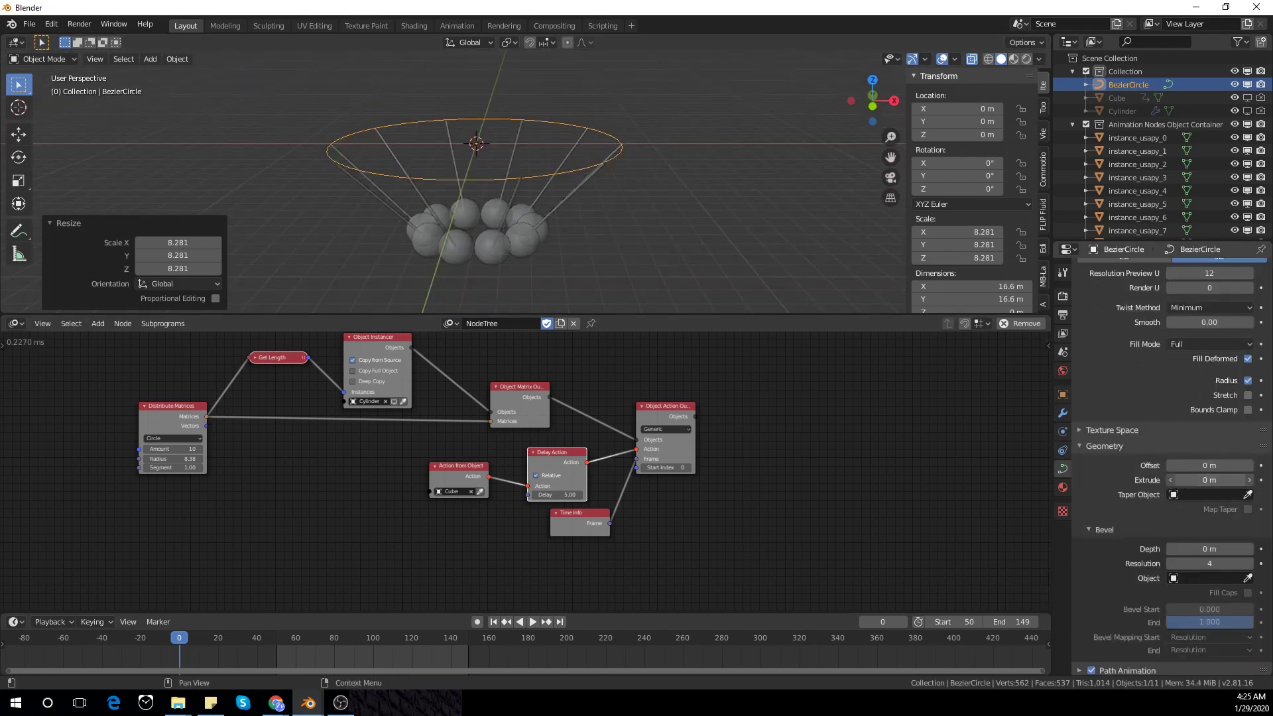
mouse_move(1209, 480)
mouse_down()
mouse_move(1240, 479)
mouse_move(1214, 480)
mouse_move(1203, 496)
mouse_move(1214, 496)
mouse_up()
scroll(1148, 526, down, 2)
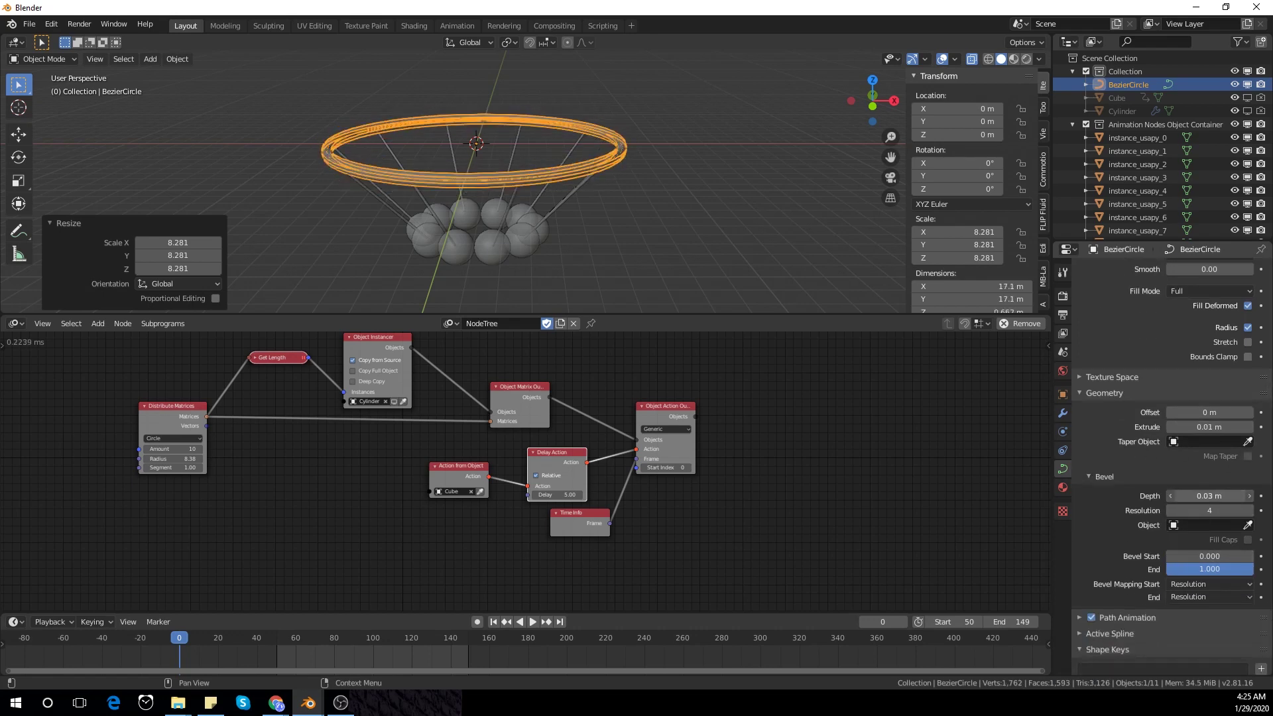
- Refine the ring with a bevel depth of 0.02 m, bevel resolution 5 and preview resolution 32
scroll(626, 270, up, 4)
middle_drag(626, 269, 638, 199)
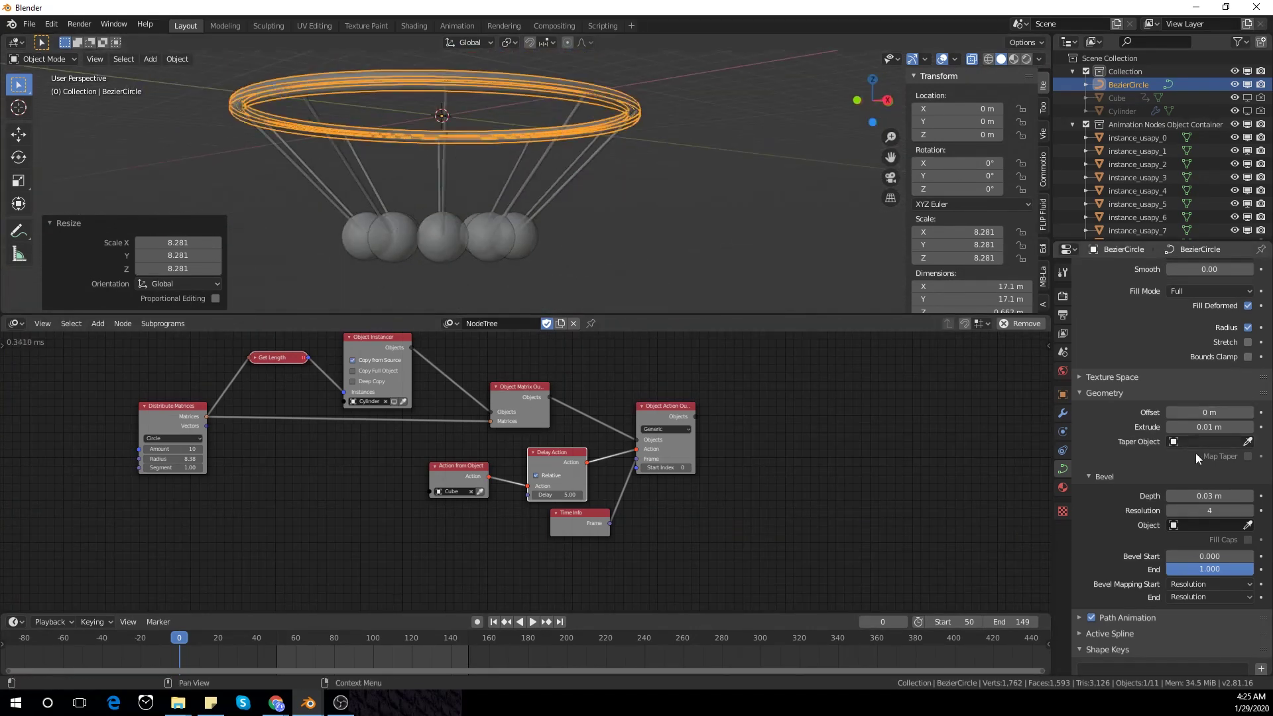
click(1171, 496)
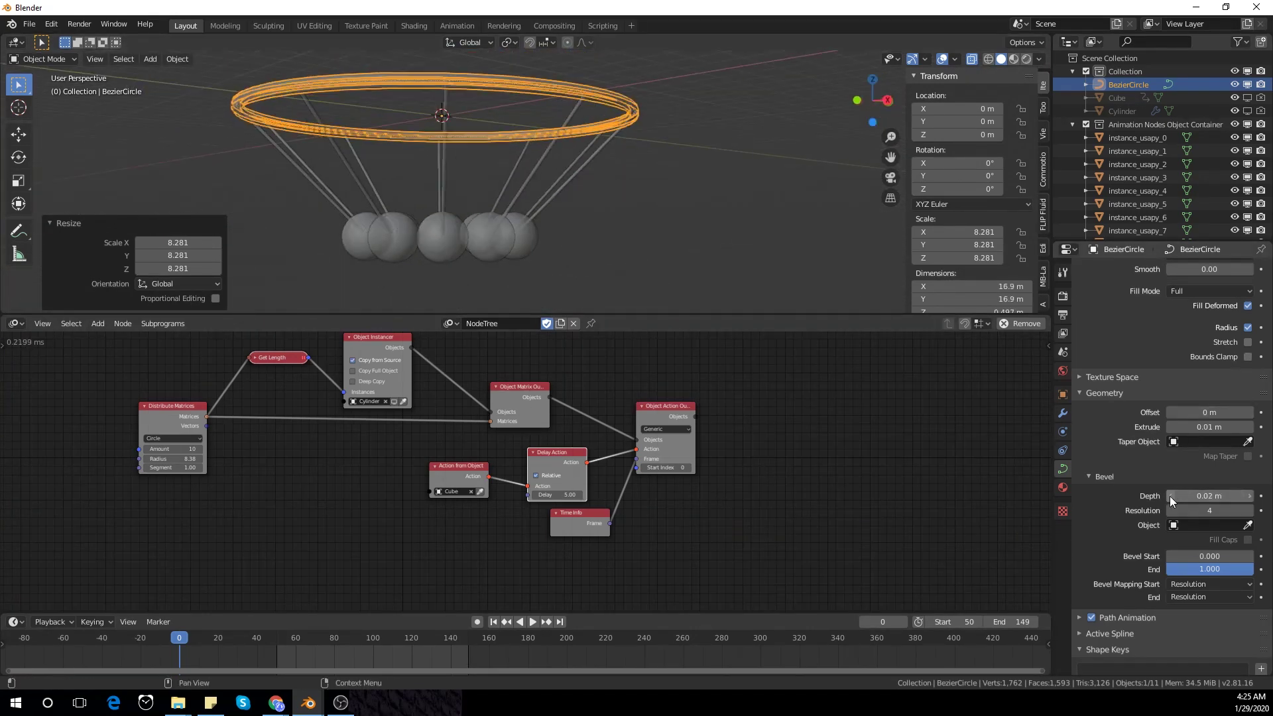
click(1249, 511)
middle_drag(671, 216, 673, 254)
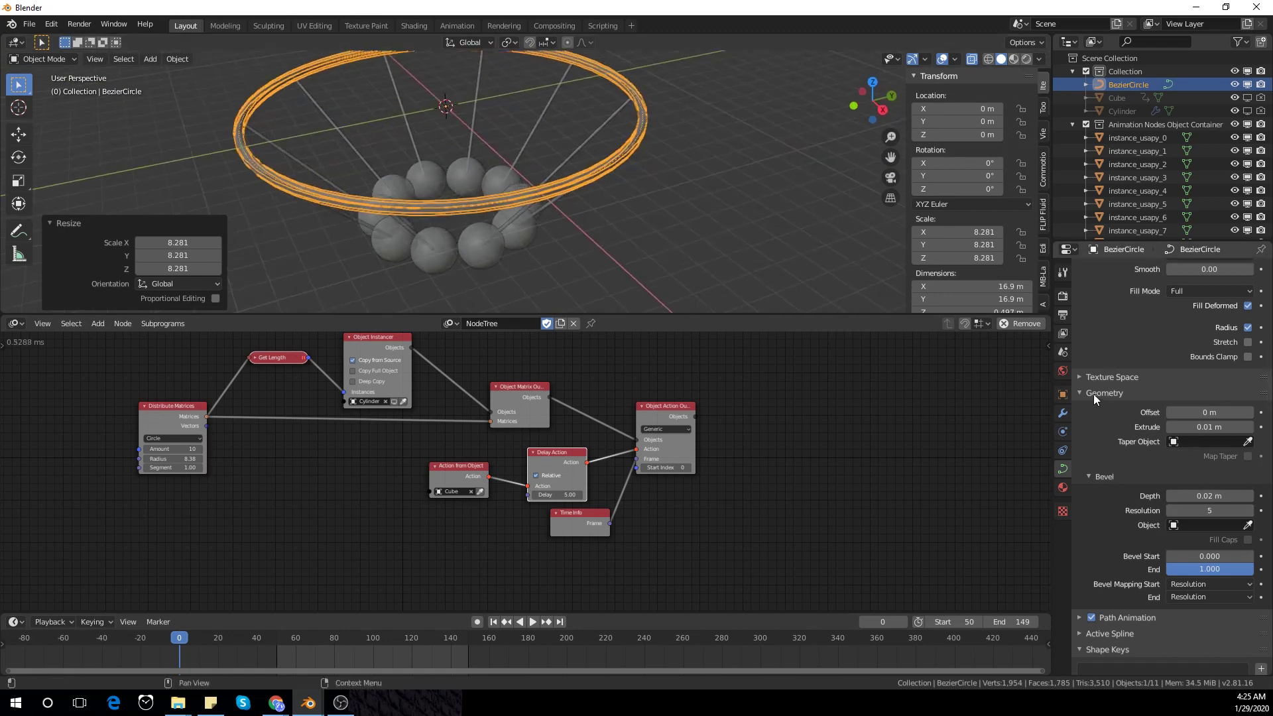
scroll(1105, 398, up, 4)
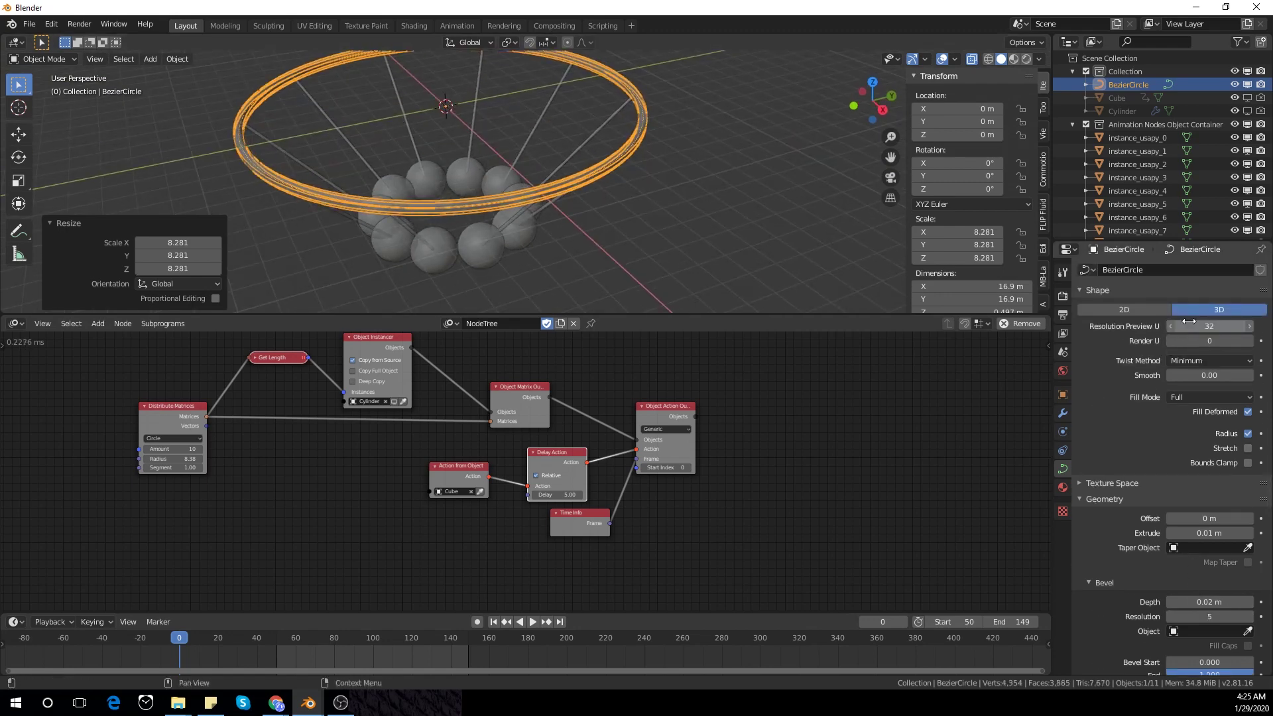
key(Tab)
key(Tab)
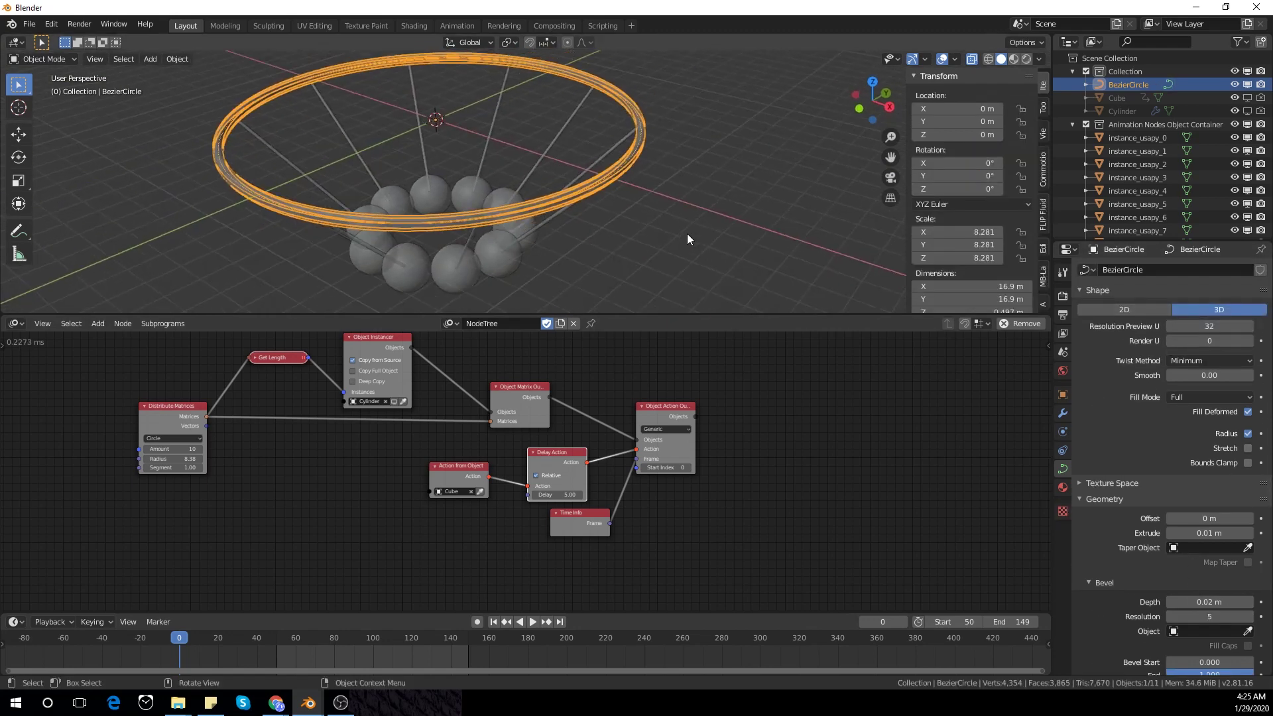
- Deselect the ring in the viewport and set its curve extrusion to 0 m
click(686, 233)
middle_drag(687, 233, 678, 206)
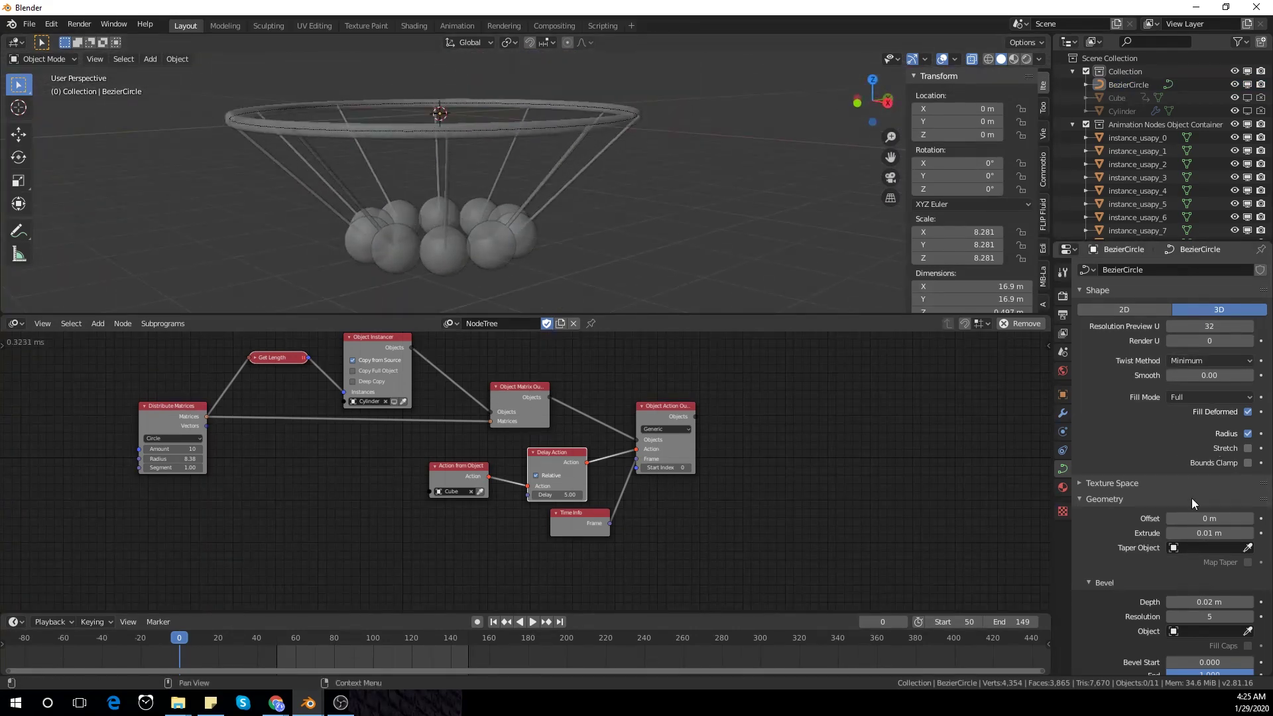
click(1171, 533)
scroll(538, 202, up, 2)
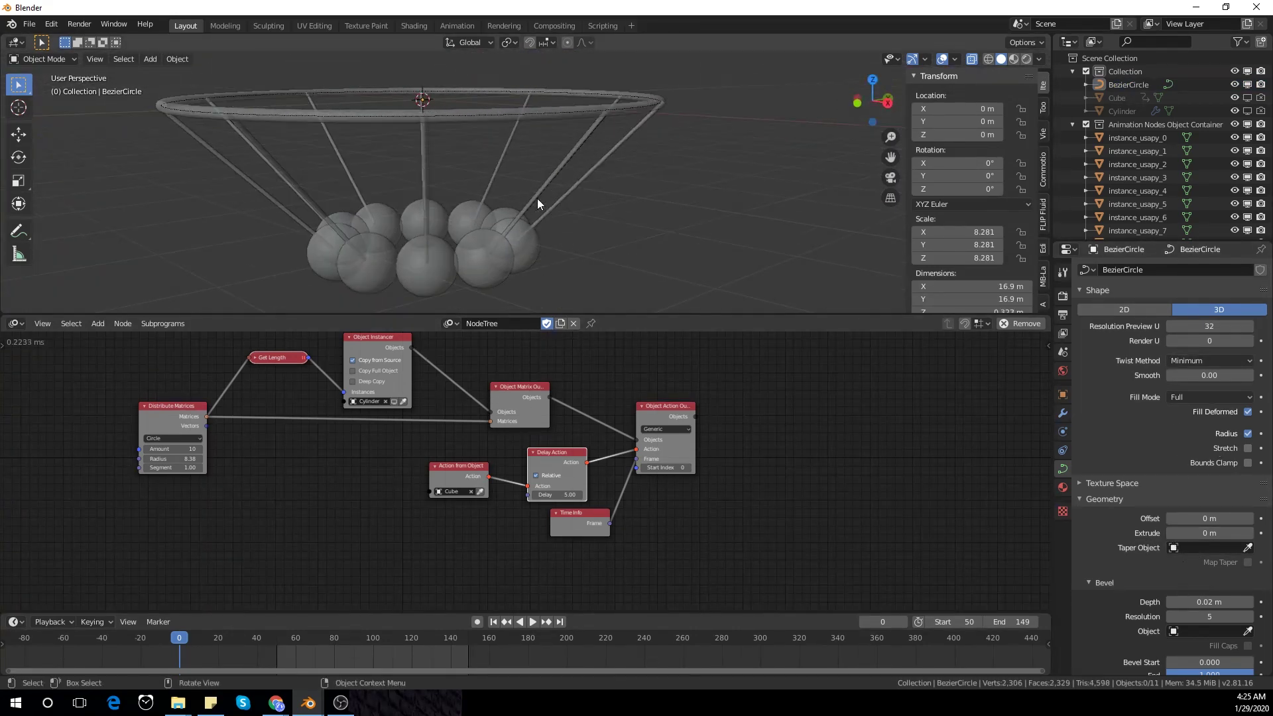
- Add a mesh cylinder at the scene centre beneath the ring
middle_drag(745, 179, 707, 185)
scroll(615, 175, down, 2)
scroll(638, 158, down, 4)
middle_drag(614, 174, 662, 204)
key(shift+a)
mouse_move(658, 184)
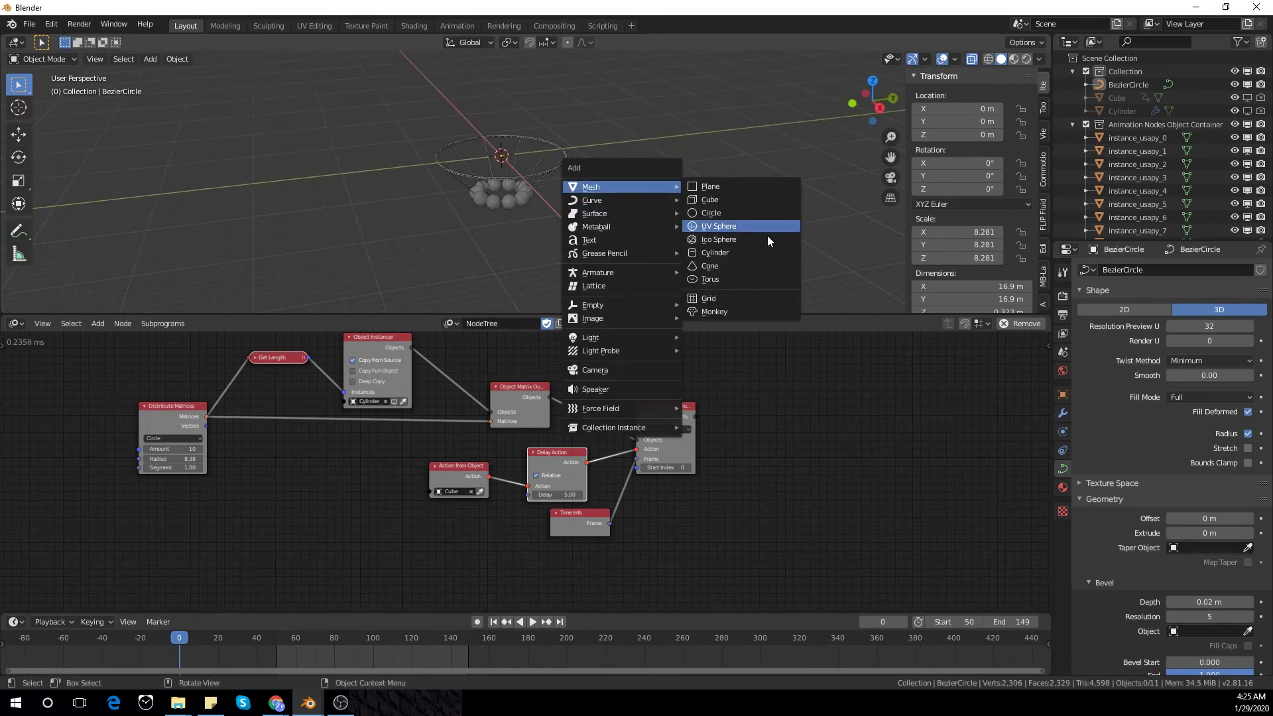
click(754, 254)
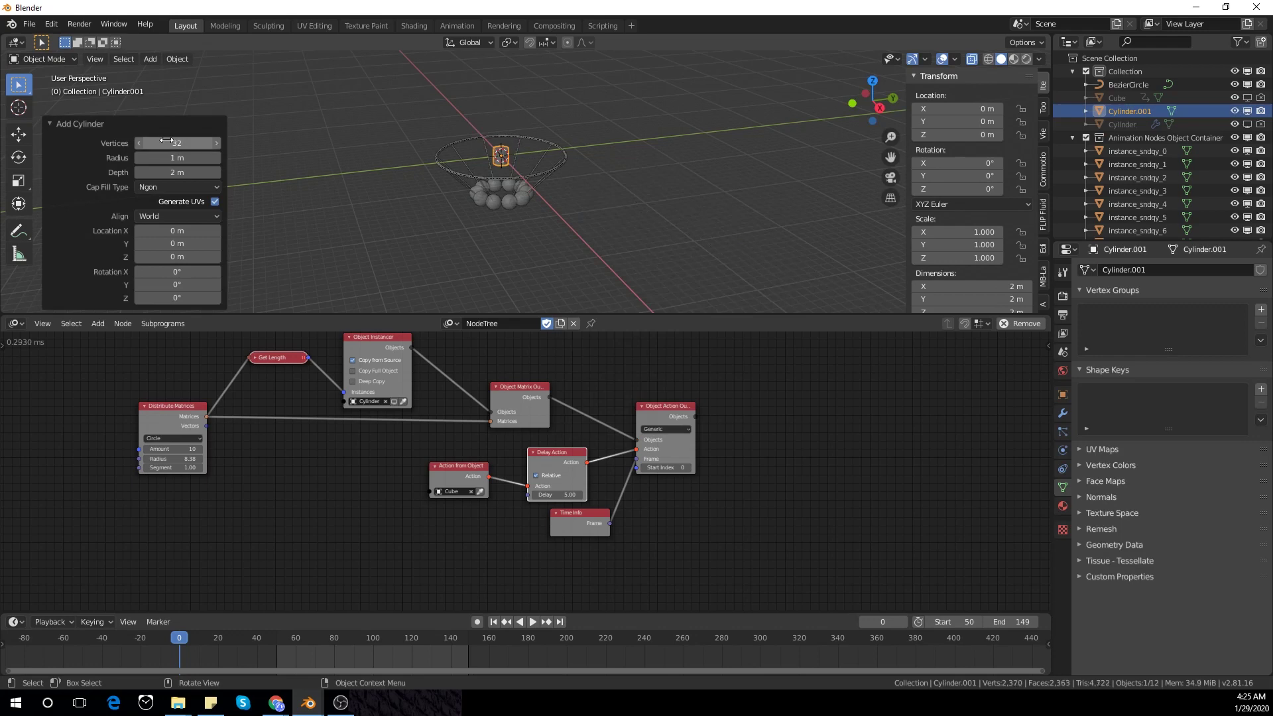
- Scale the new cylinder uniformly to about 8.28 so that it nearly matches the ring's diameter
scroll(462, 186, up, 5)
key(s)
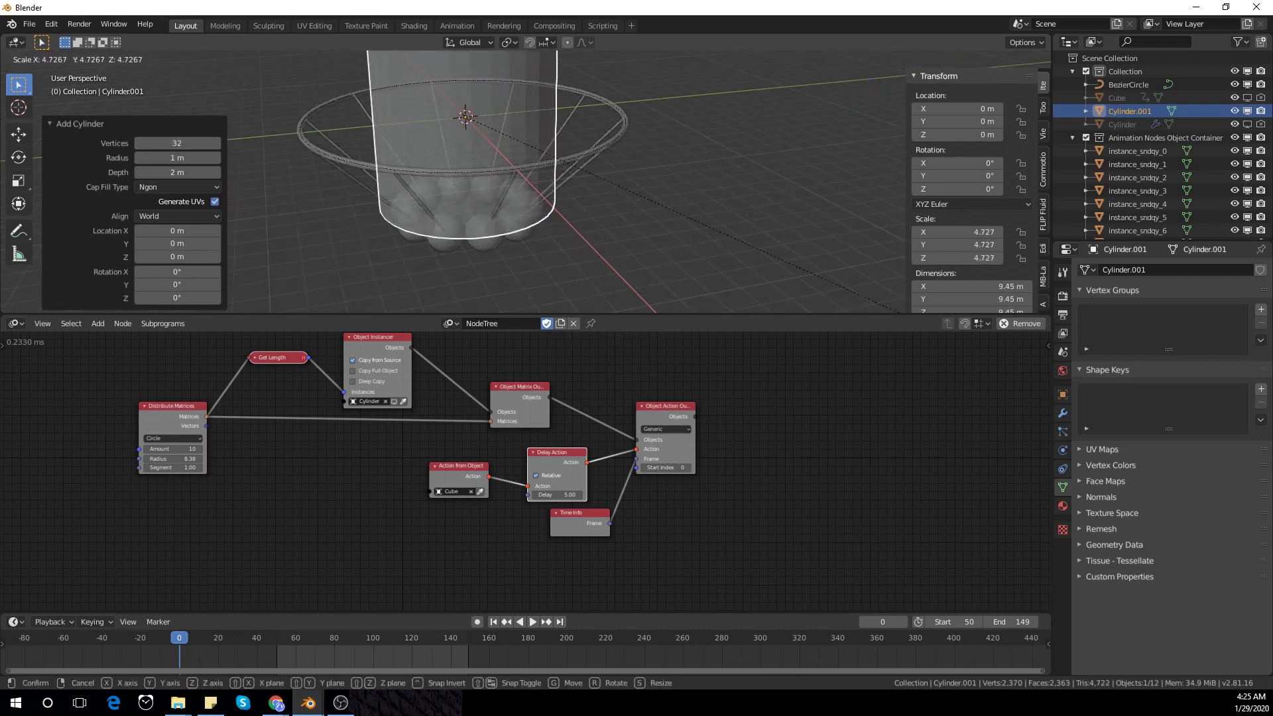
click(172, 193)
scroll(248, 194, down, 4)
scroll(248, 194, up, 2)
key(s)
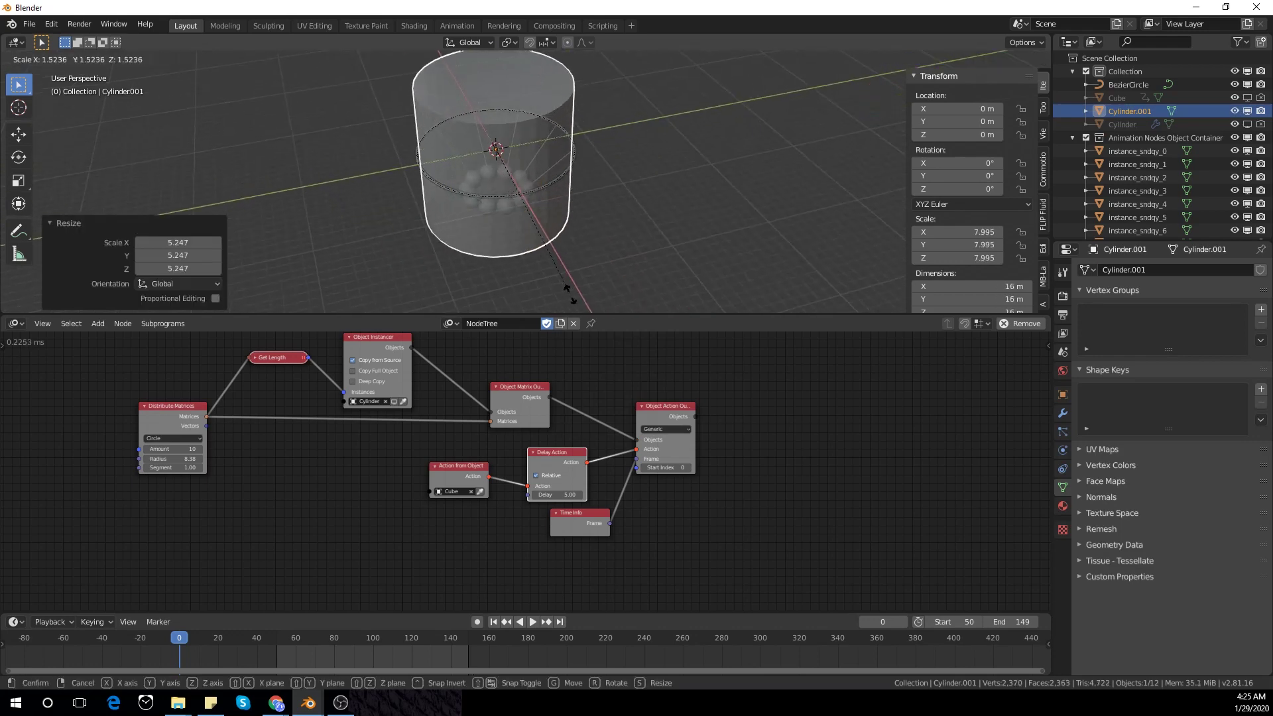
click(576, 303)
- Move the cylinder about 19.5 m straight down along Z, below the hanging spheres
key(g)
key(z)
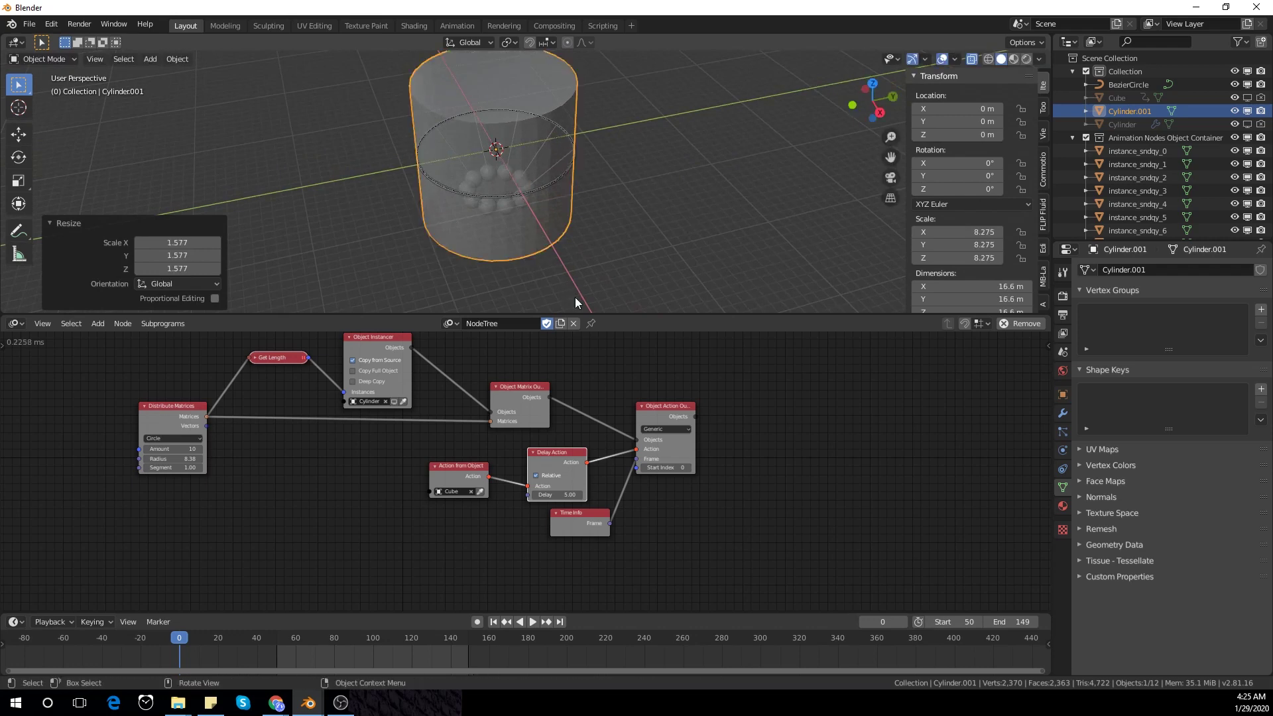
click(631, 191)
middle_drag(631, 185, 635, 135)
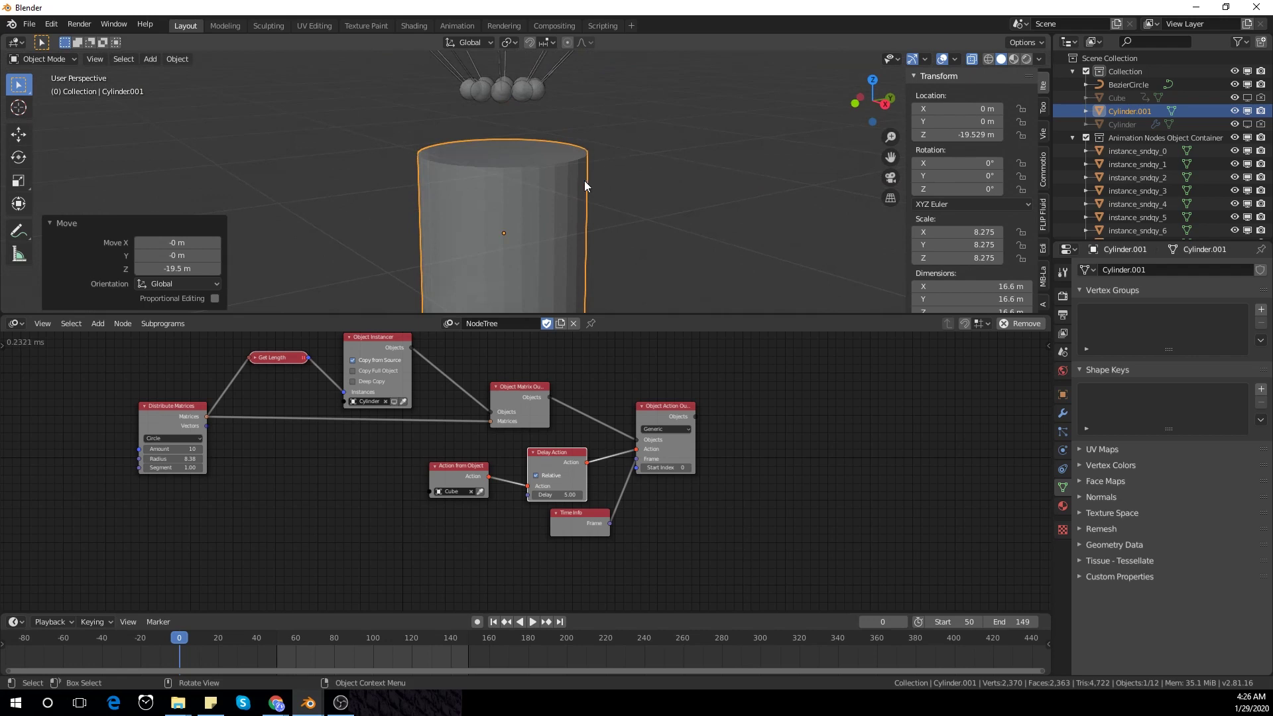
- Bevel the cylinder's top face edges with a width of about 0.049 m and 4 segments
key(Tab)
key(a)
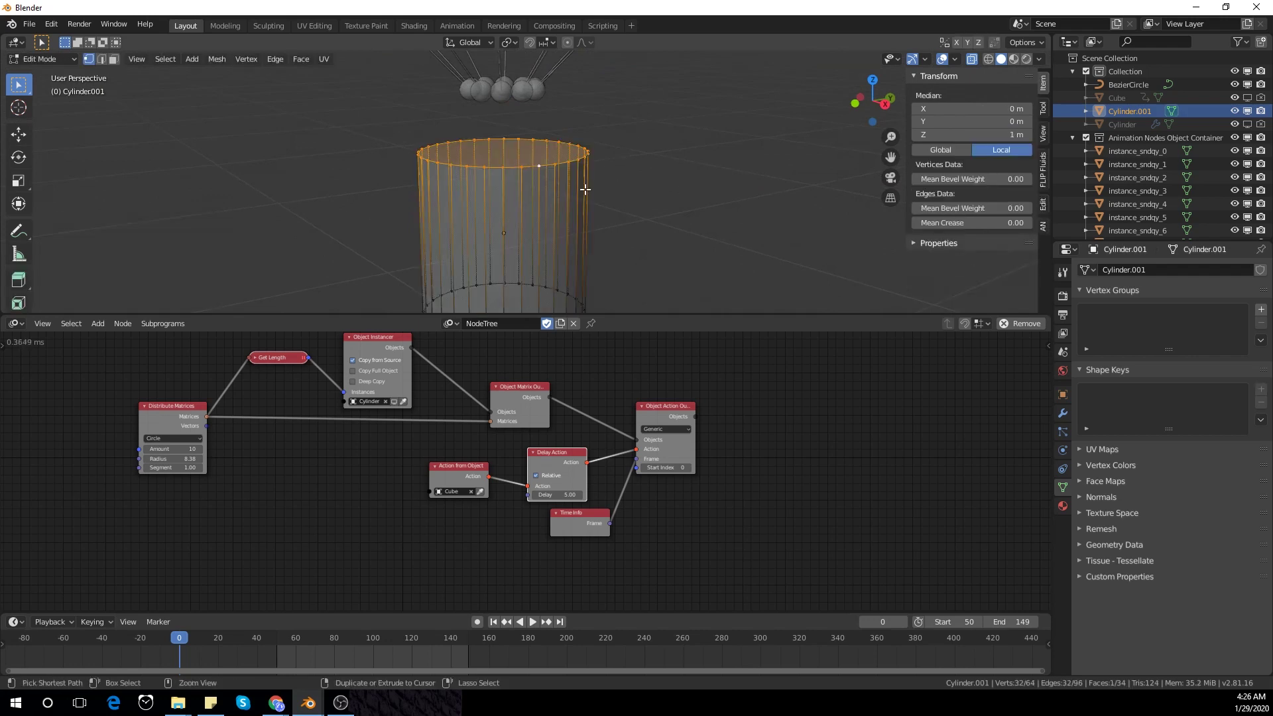
key(ctrl+b)
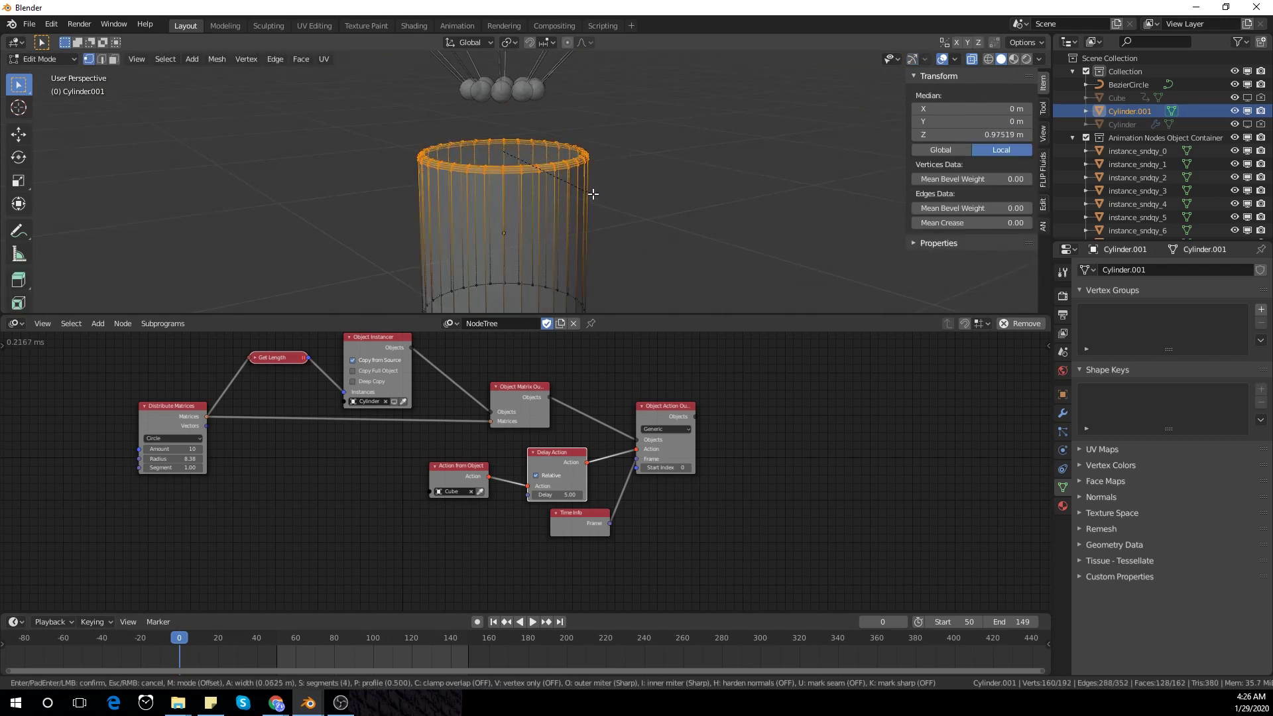
click(593, 192)
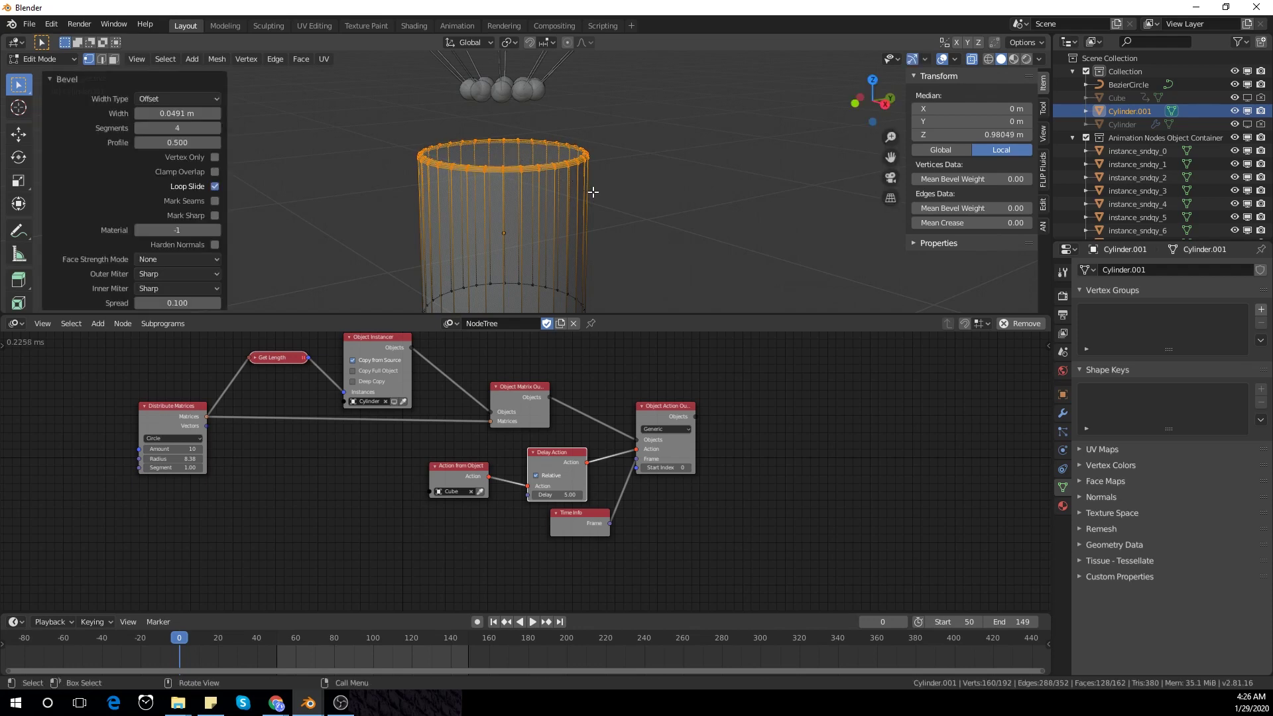
- Delete the cylinder's bottom face and return to Object Mode
shift+middle_drag(604, 232, 608, 162)
key(3)
middle_drag(627, 268, 622, 200)
click(563, 292)
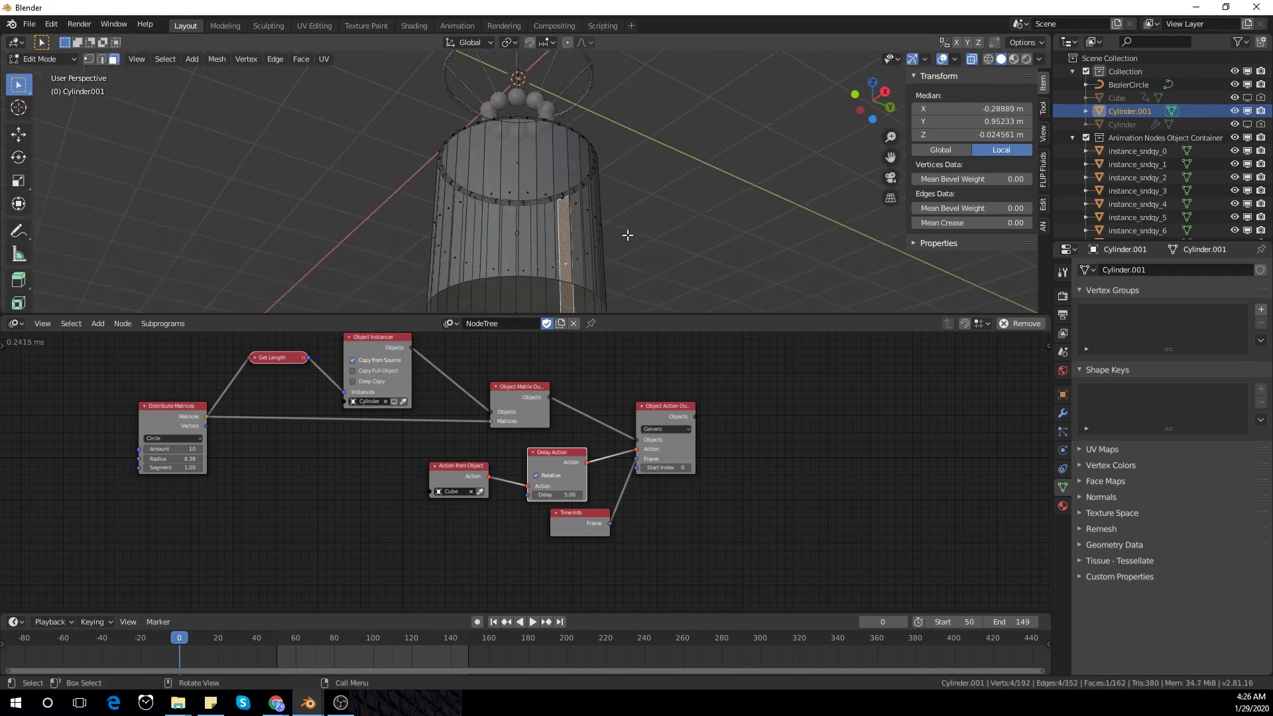
scroll(532, 290, down, 3)
click(533, 262)
key(x)
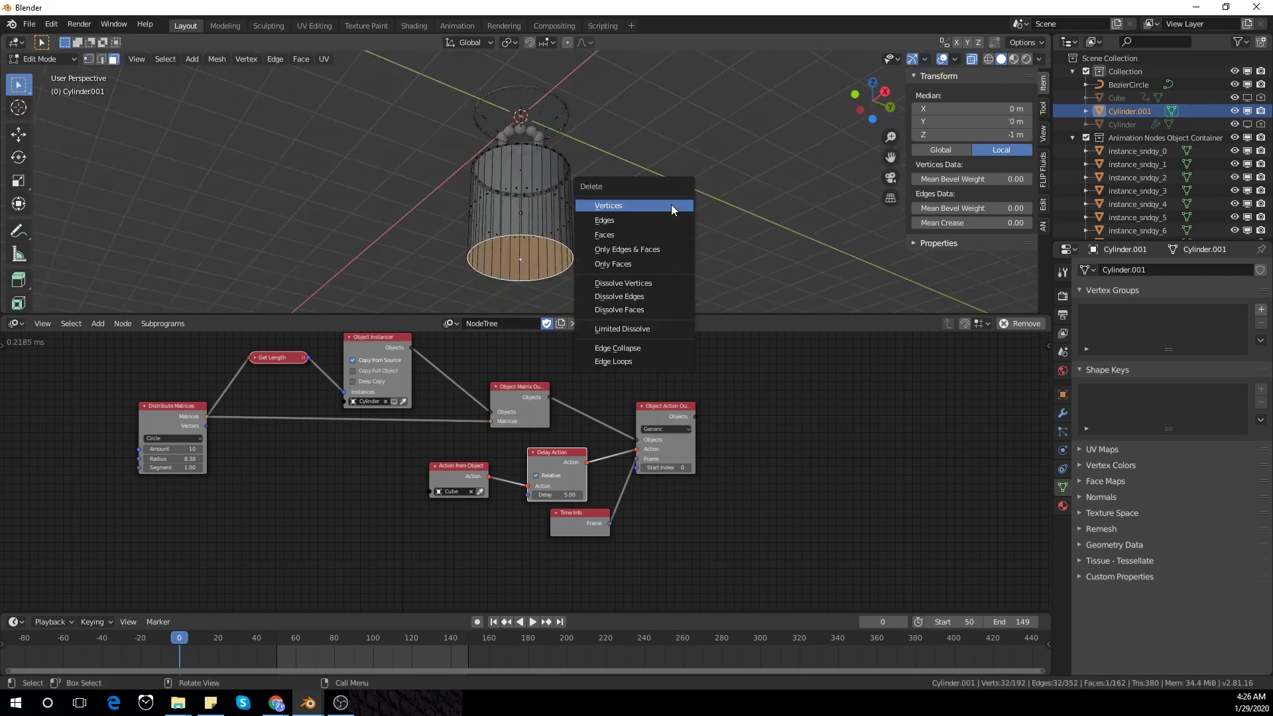
click(661, 233)
key(Tab)
- Add a level 2 subdivision to the cylinder and shade it smooth
middle_drag(656, 233, 647, 200)
key(ctrl+2)
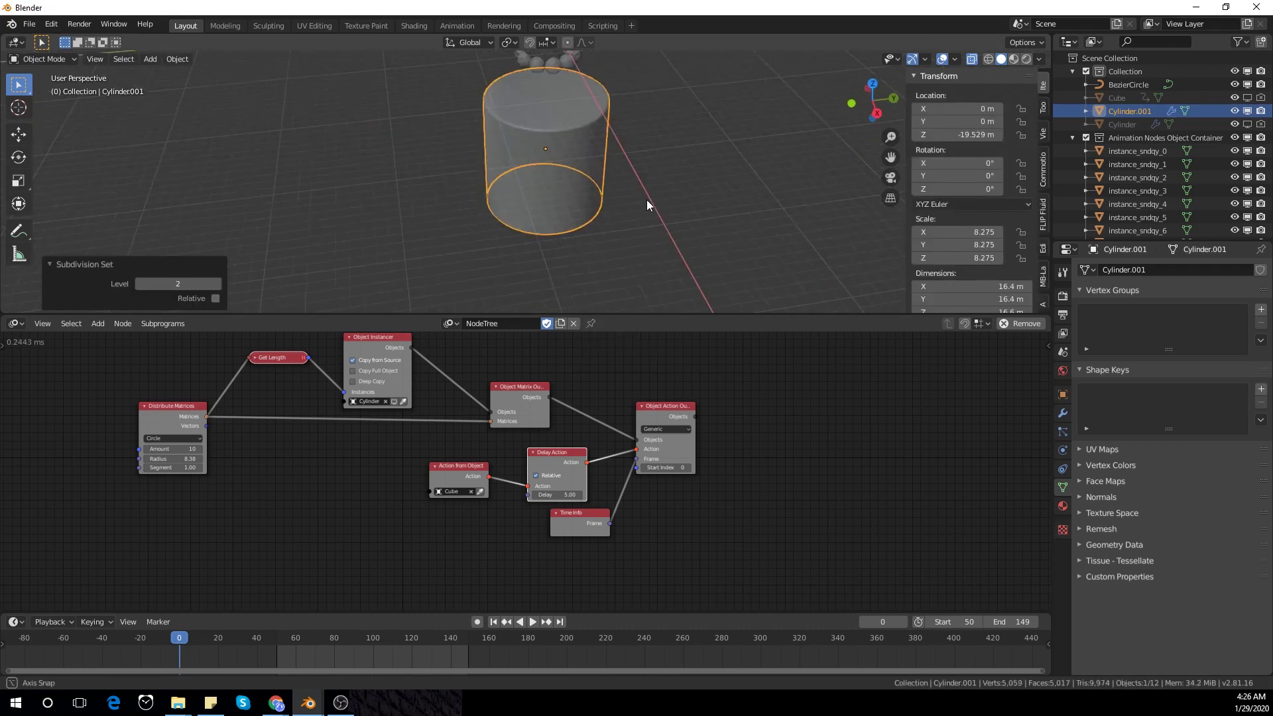
right_click(595, 148)
click(599, 149)
- Extrude the cylinder's top face in place and scale it inward by about 0.86 and again by about 0.92
scroll(599, 149, up, 2)
shift+middle_drag(598, 148, 656, 175)
key(Tab)
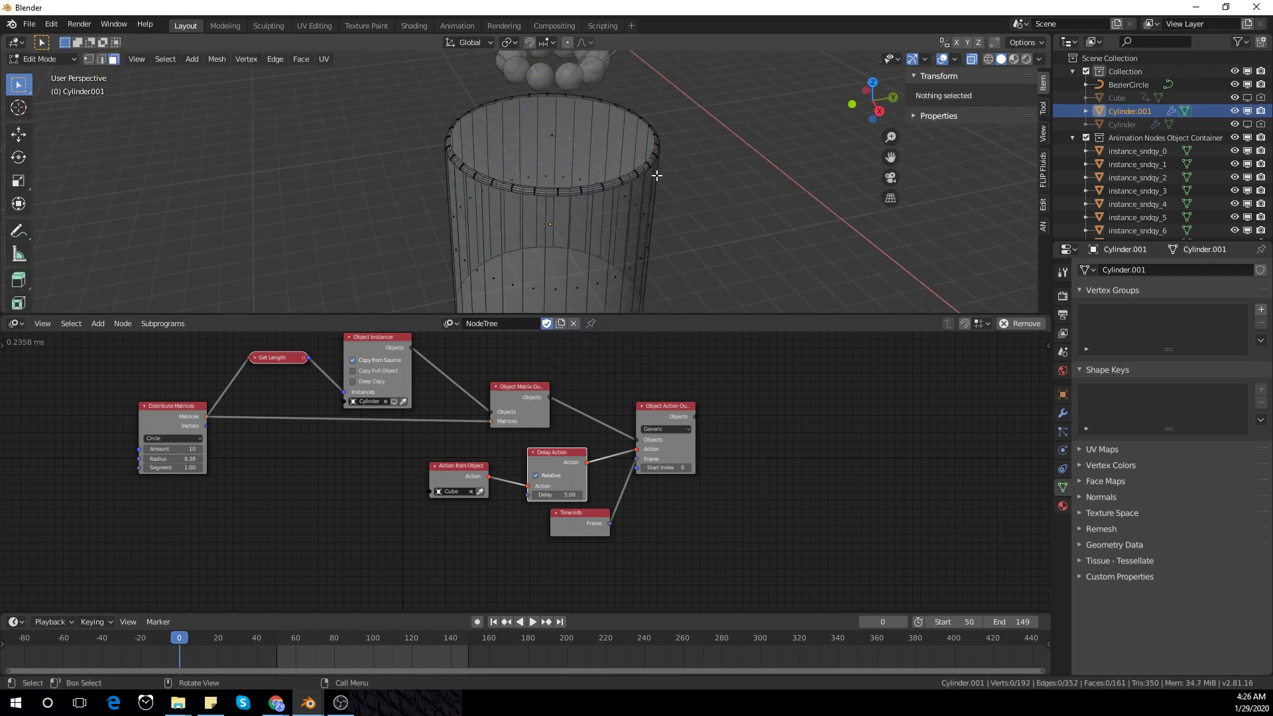
click(562, 150)
key(e)
right_click(708, 199)
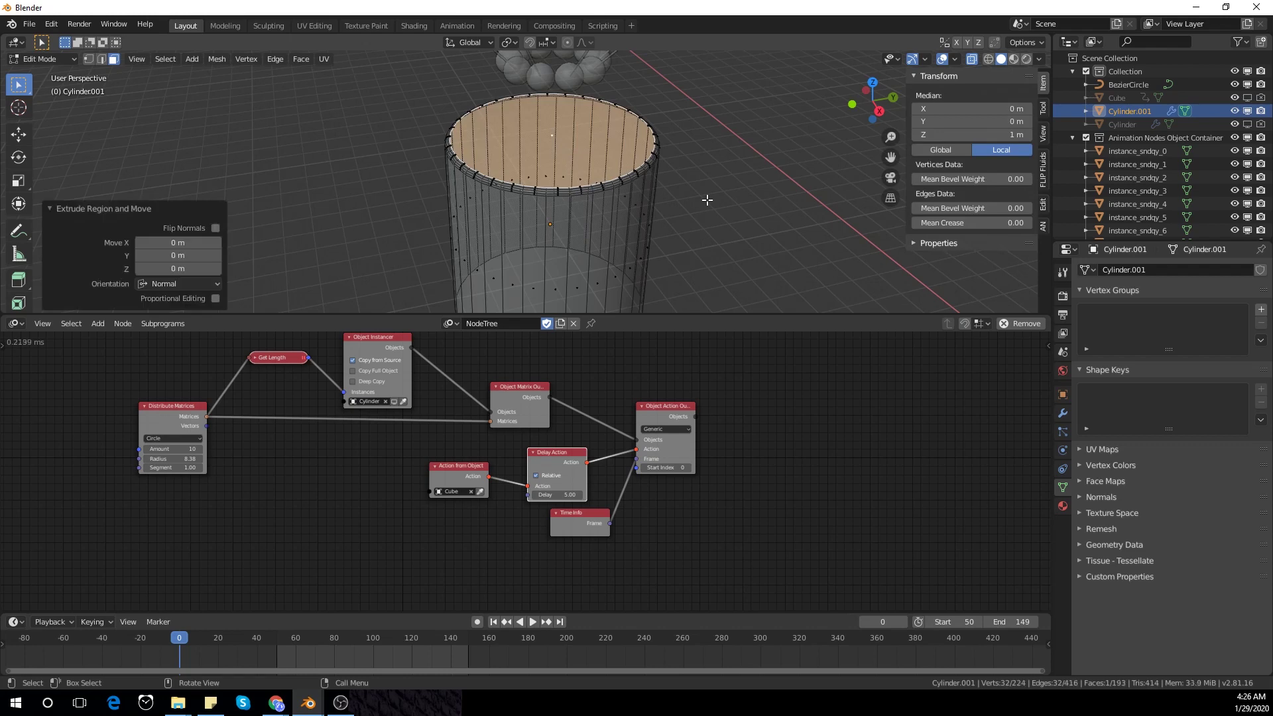
key(s)
click(747, 228)
key(s)
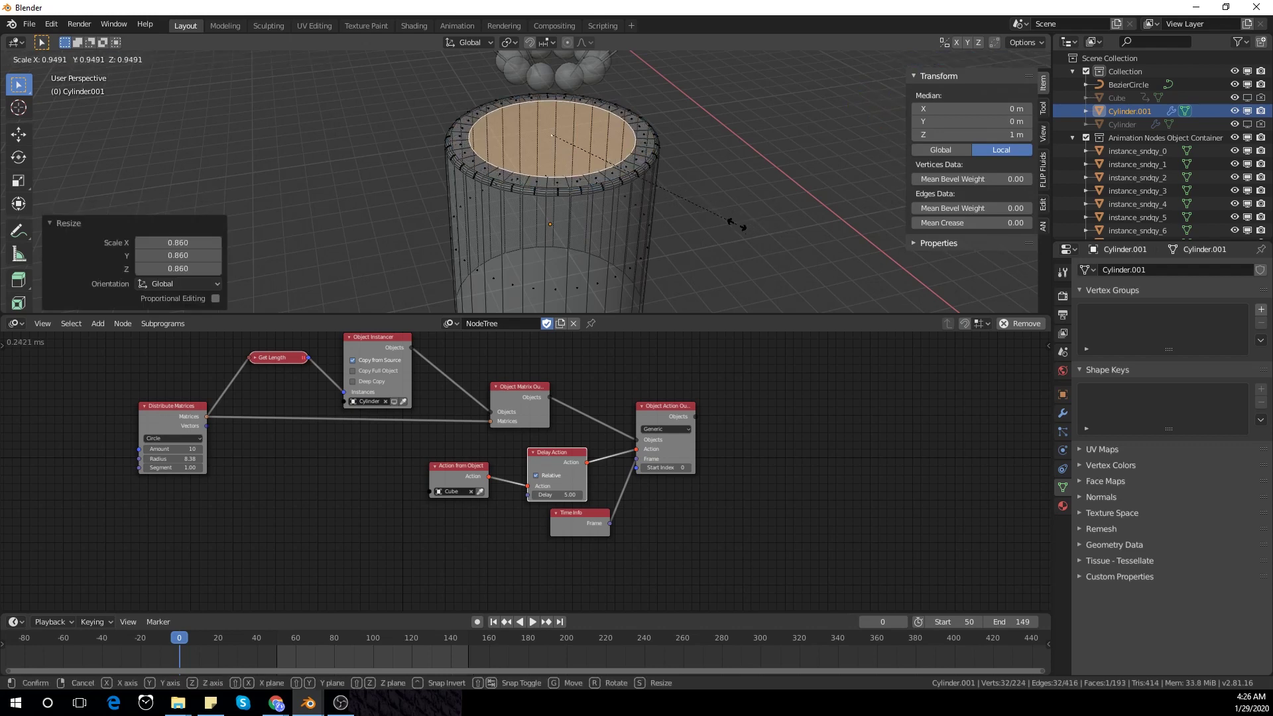
click(733, 219)
- Extrude the inner top face in place twice and lower it along Z to a local height of about 0.83 m
scroll(671, 191, up, 3)
shift+middle_drag(671, 191, 687, 205)
key(e)
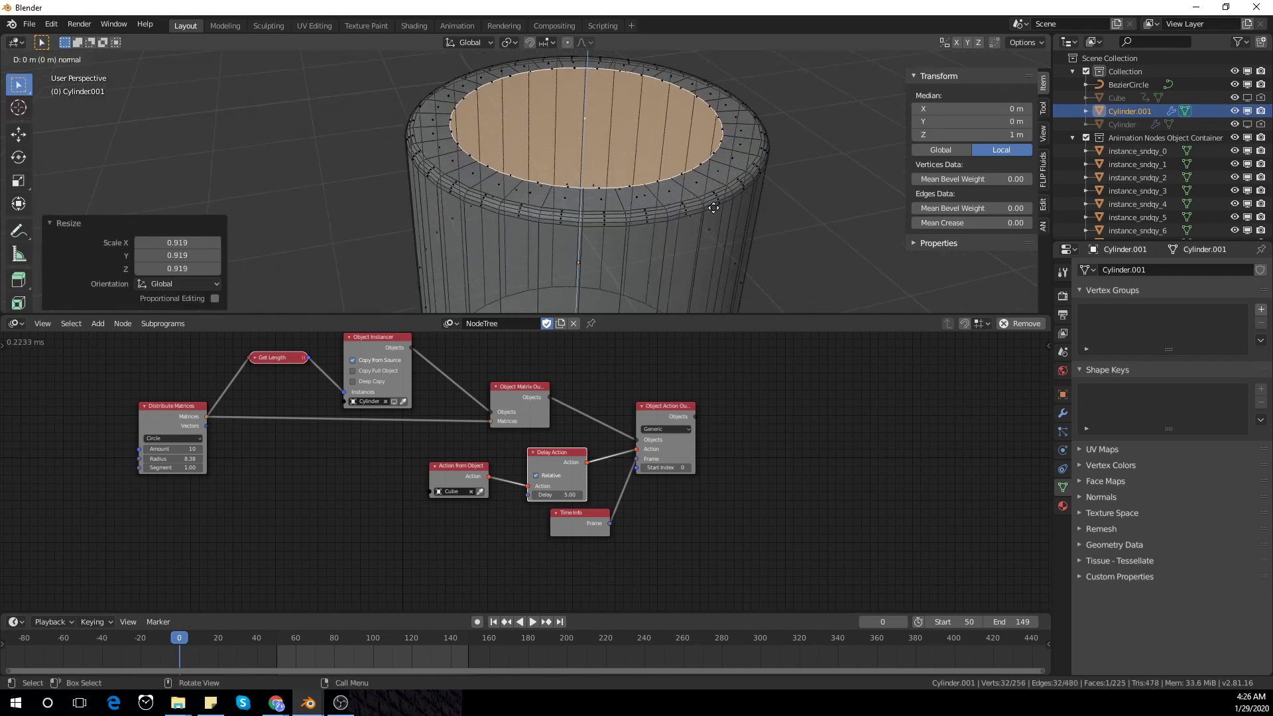
right_click(714, 208)
key(e)
right_click(714, 208)
key(g)
key(z)
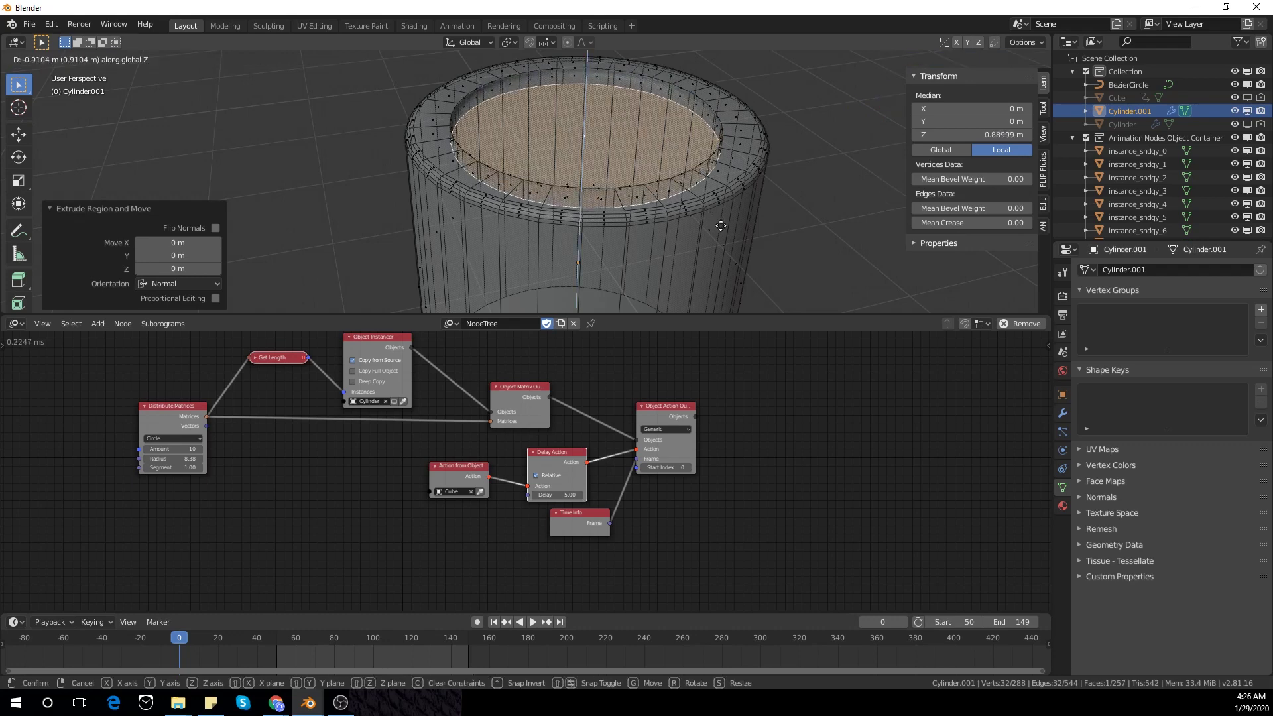
click(726, 235)
- Extrude the lowered face in place twice more and scale it slightly inward
key(e)
right_click(726, 235)
key(e)
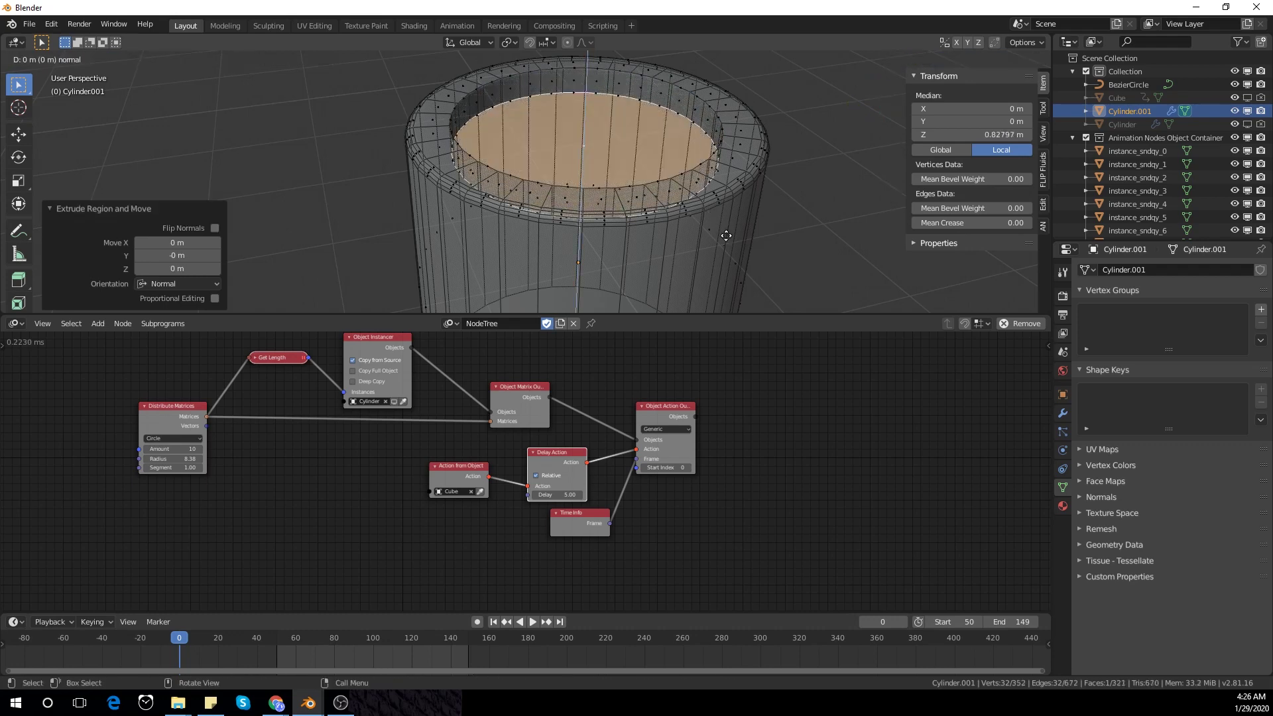
right_click(726, 235)
key(s)
click(808, 277)
- Extrude the inner face up along Z to a local height of about 1.004 m to form a groove
key(e)
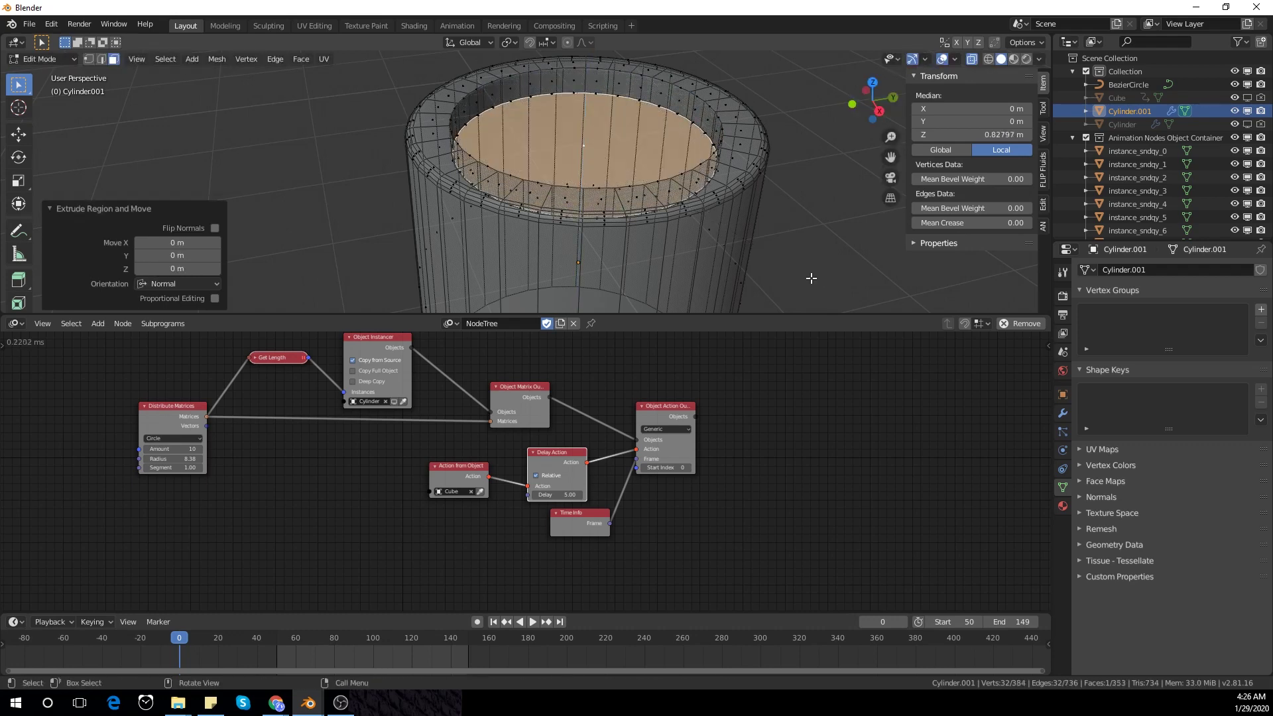
key(z)
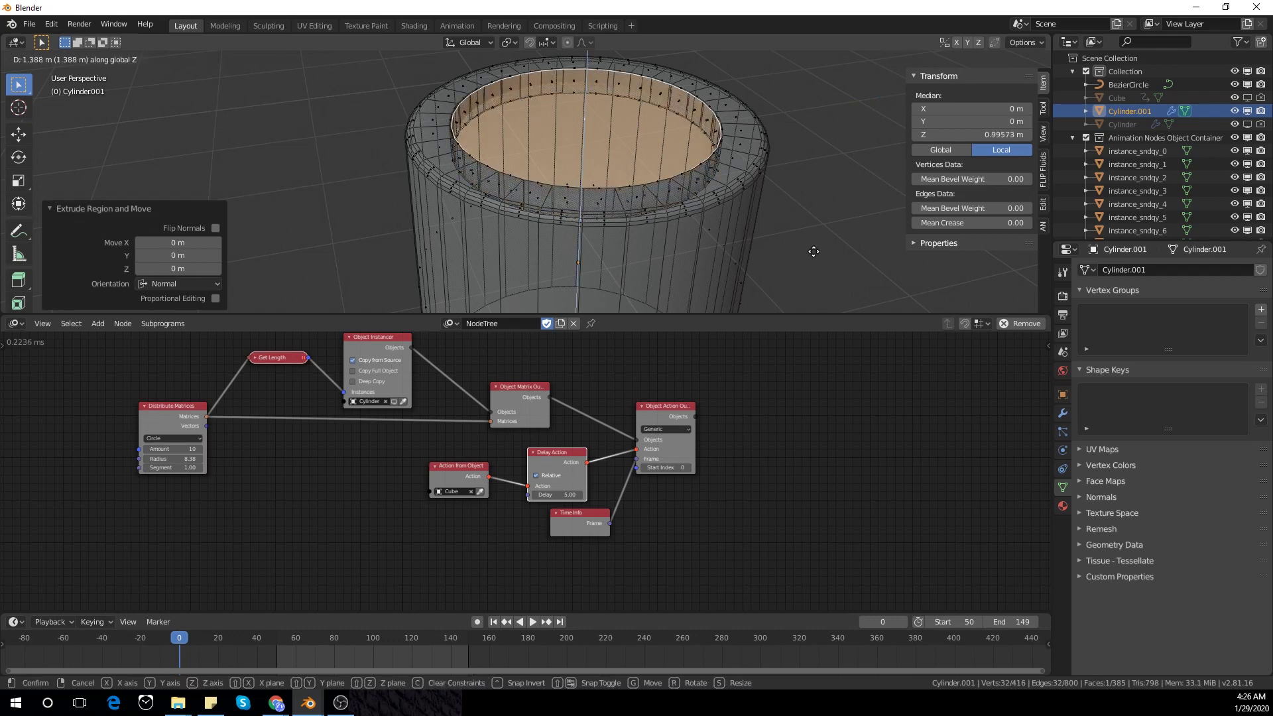
click(813, 250)
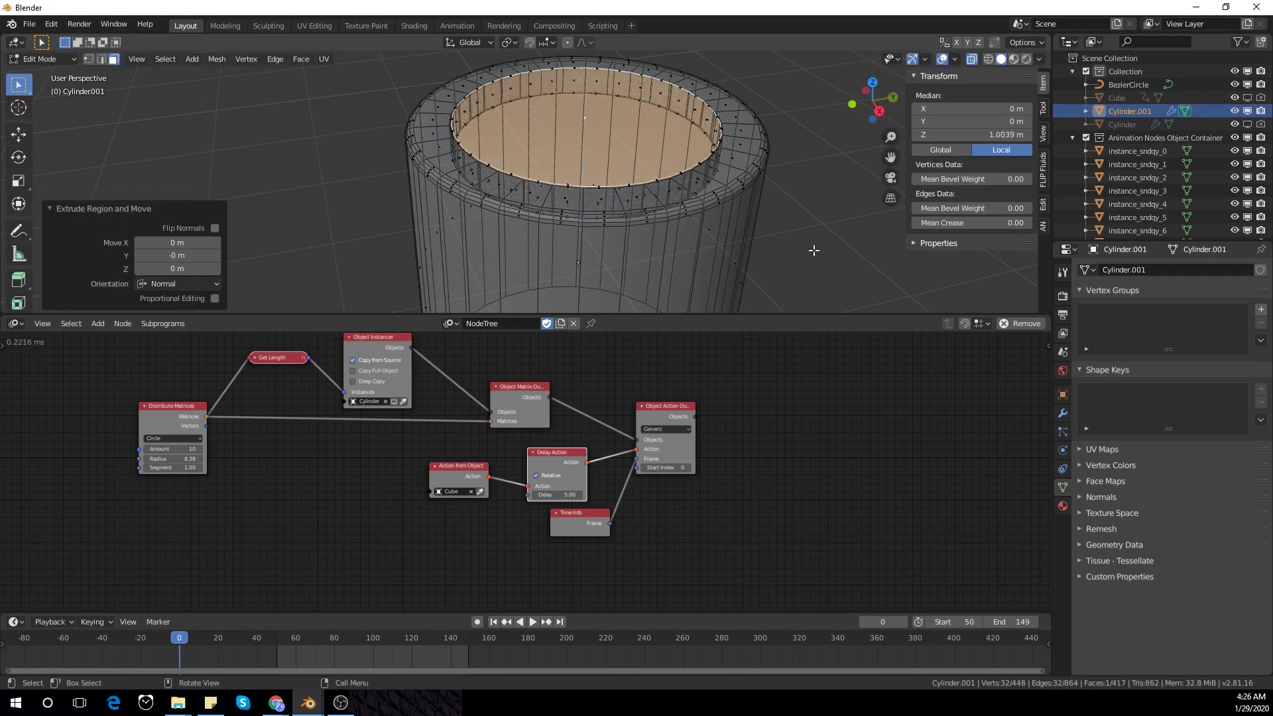
key(Tab)
key(Tab)
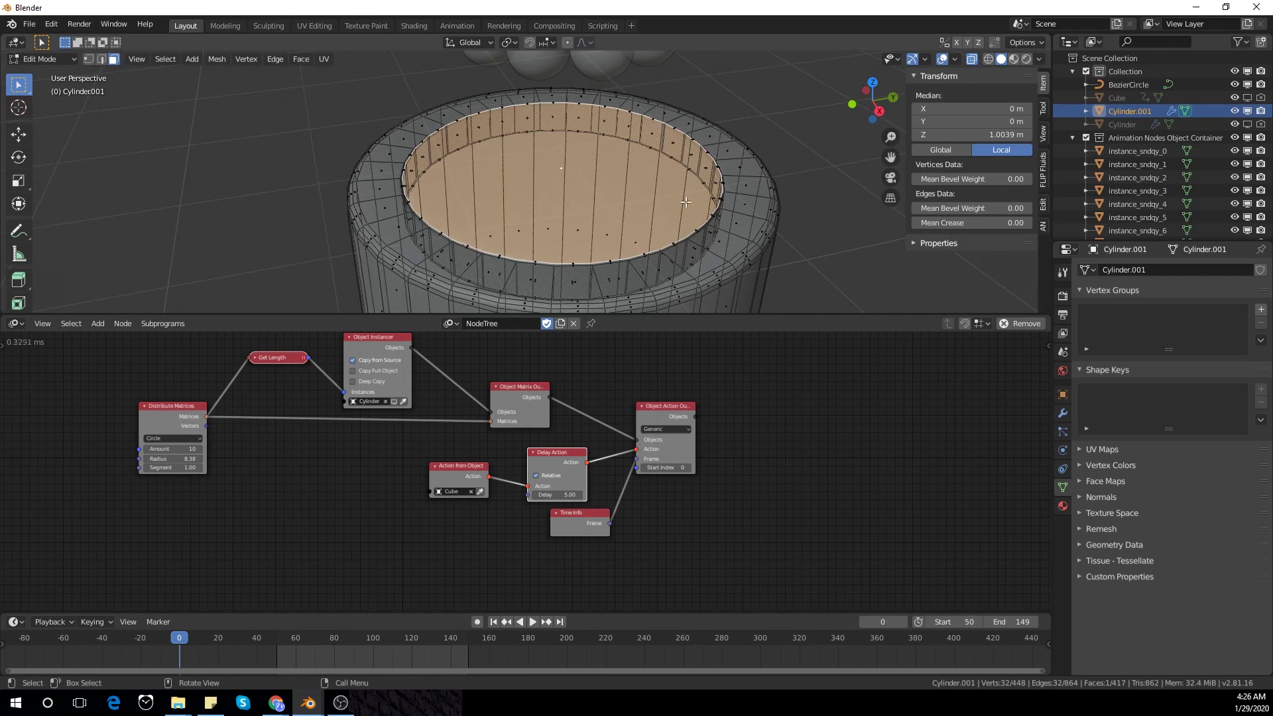
- Extrude the raised centre face in place, scale it inward as a supporting edge, and return to Object Mode
key(e)
right_click(685, 202)
key(s)
click(834, 283)
key(Tab)
- Turn off X-ray in the viewport and examine the grooved top of the cylinder
scroll(694, 208, down, 4)
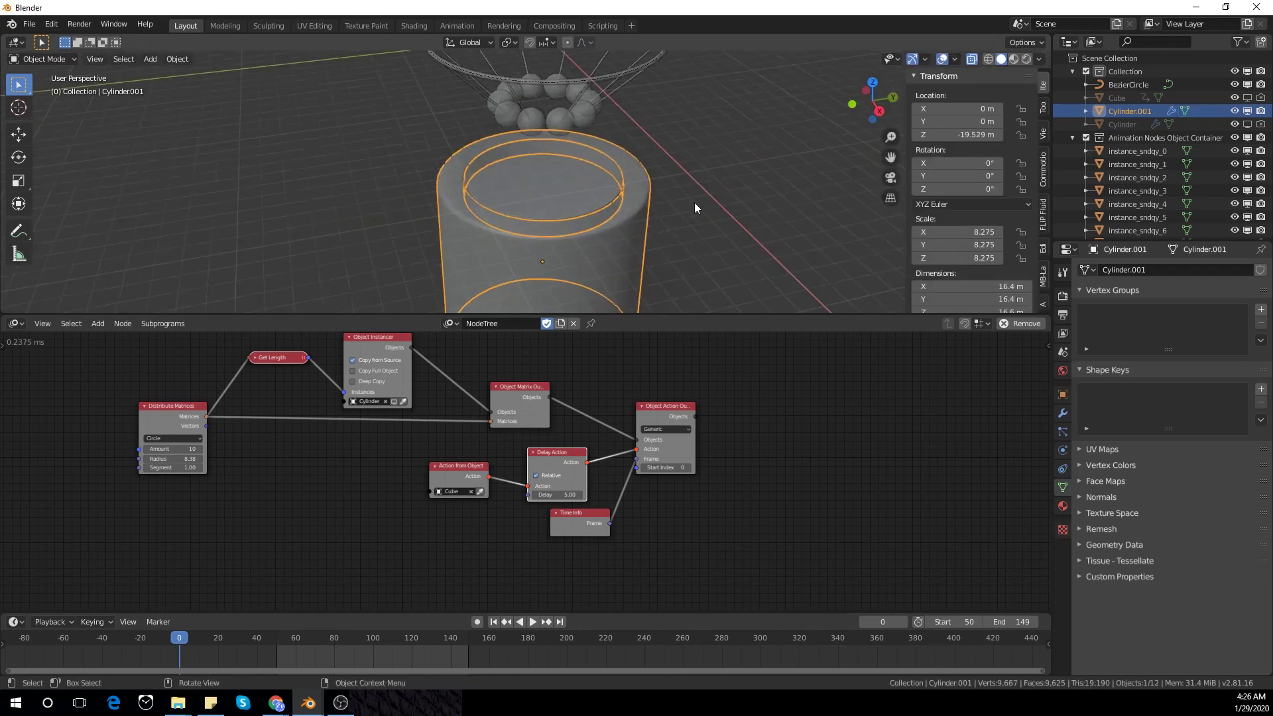
middle_drag(694, 202, 670, 201)
click(971, 59)
scroll(776, 189, up, 2)
middle_drag(776, 189, 715, 208)
scroll(714, 209, up, 1)
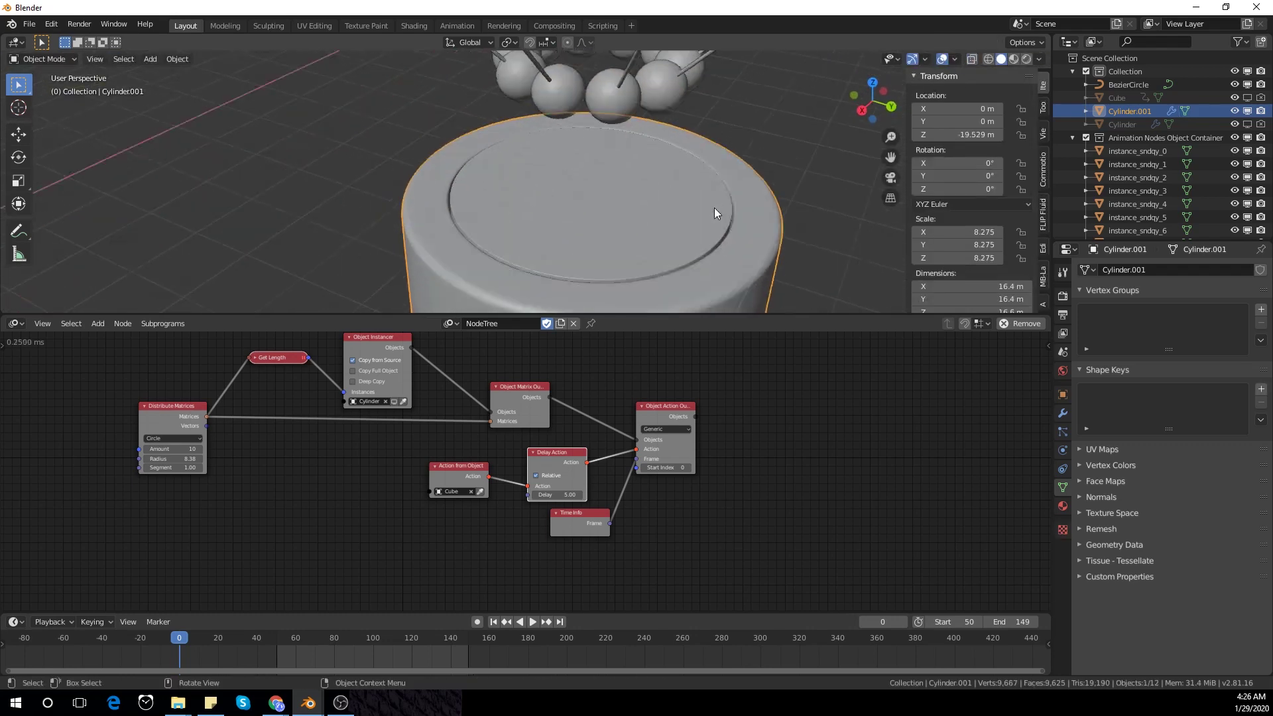
scroll(663, 186, up, 5)
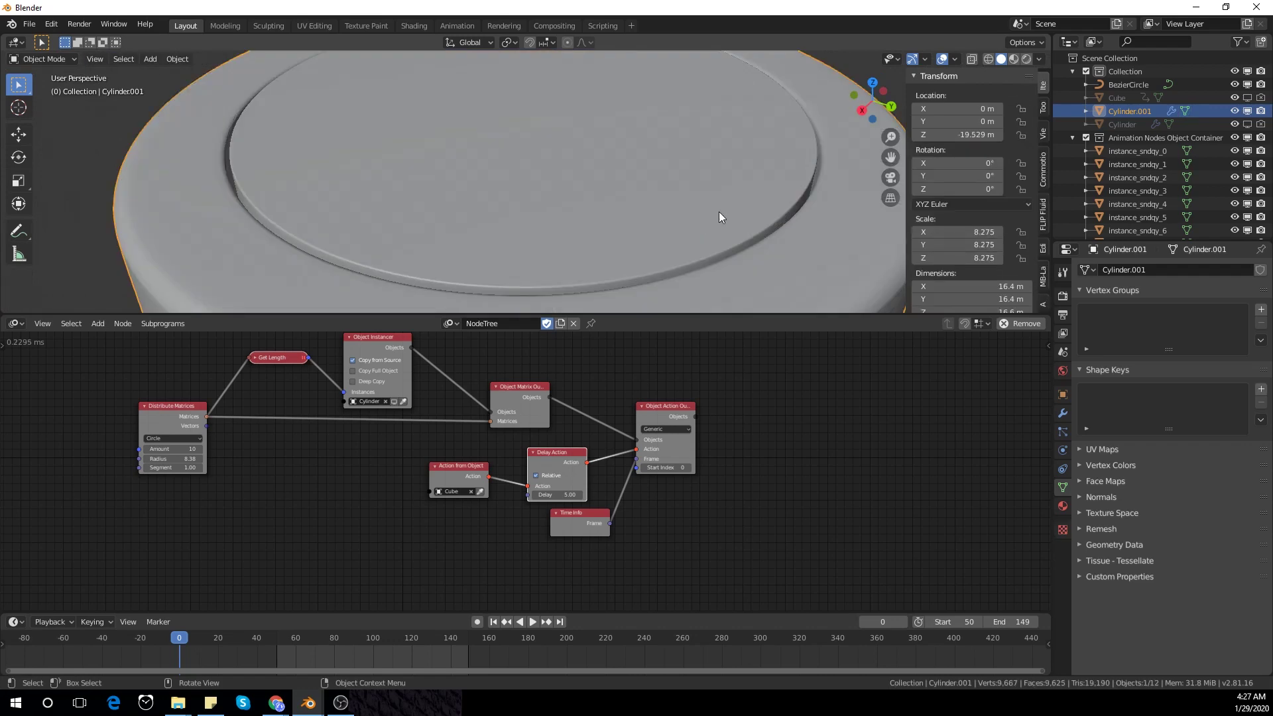
scroll(720, 211, down, 7)
middle_drag(710, 201, 530, 192)
scroll(623, 193, down, 1)
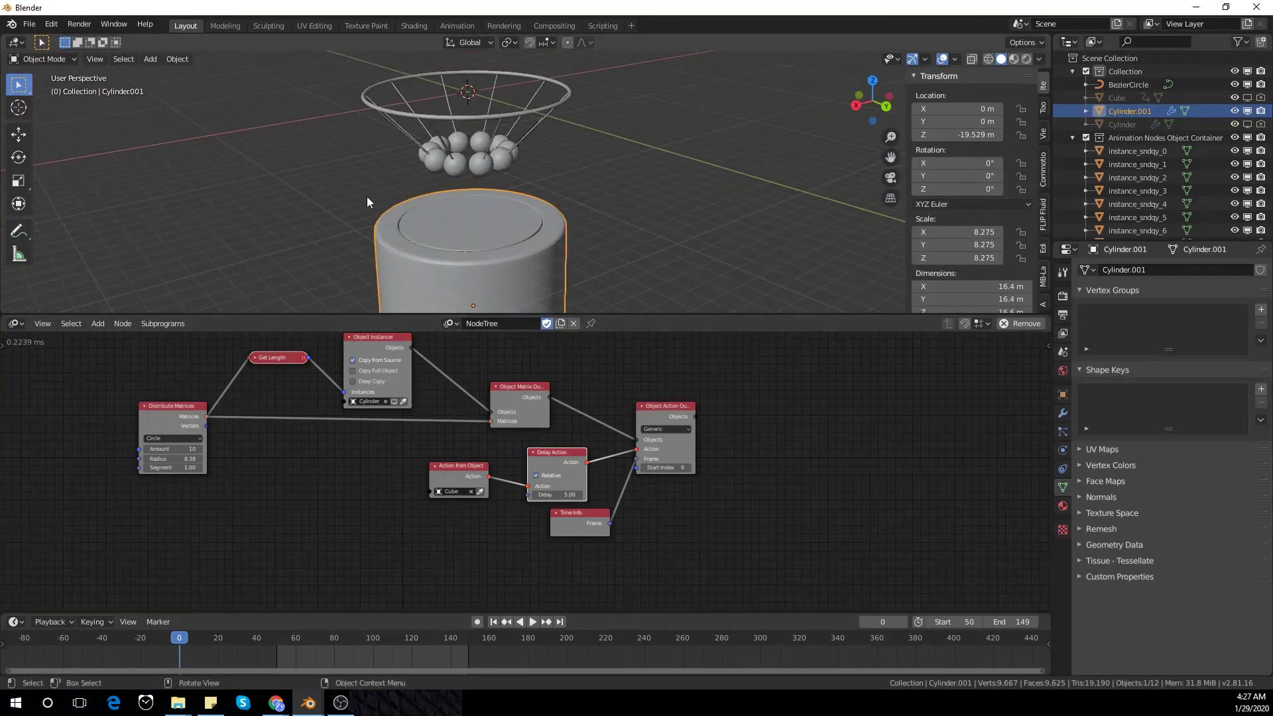
- Play the animation and watch the pendulums swing above the cylinder from another angle
middle_drag(367, 197, 511, 219)
key(space)
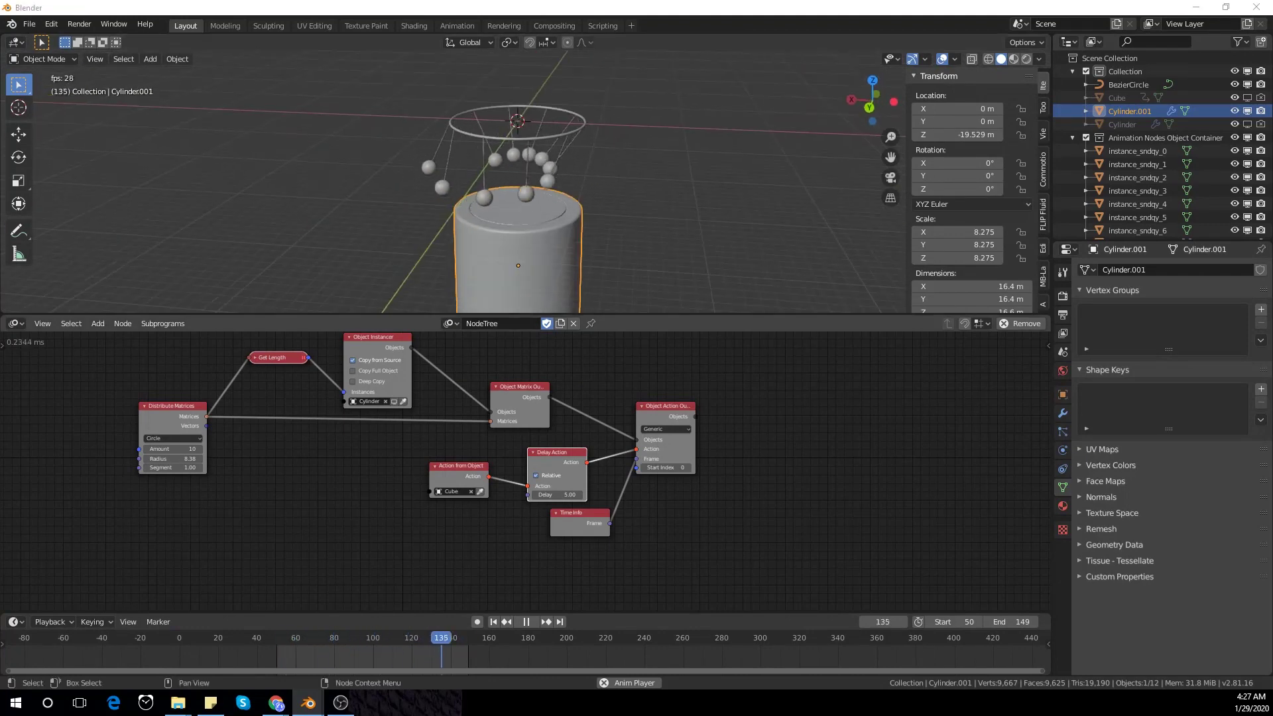
middle_drag(377, 247, 512, 249)
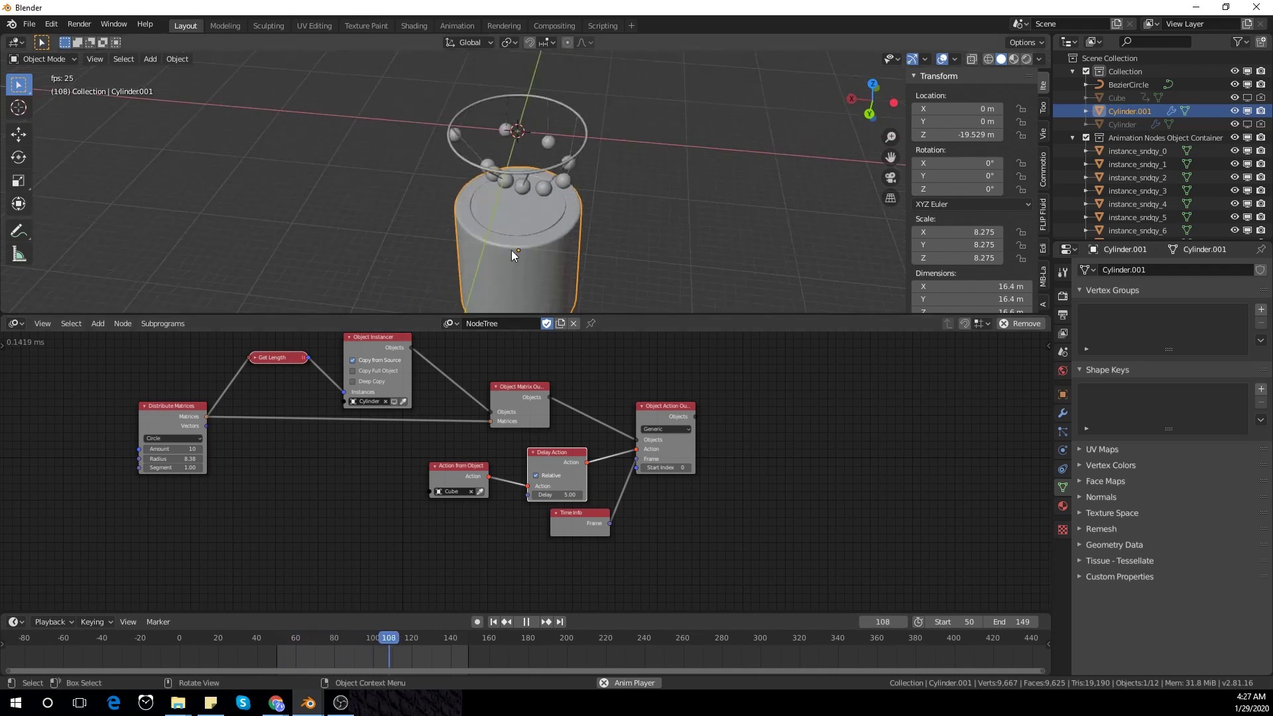
- Set the viewport to material preview shading, switch to the Shading workspace and stop the playback
click(1012, 59)
click(415, 25)
scroll(574, 293, down, 5)
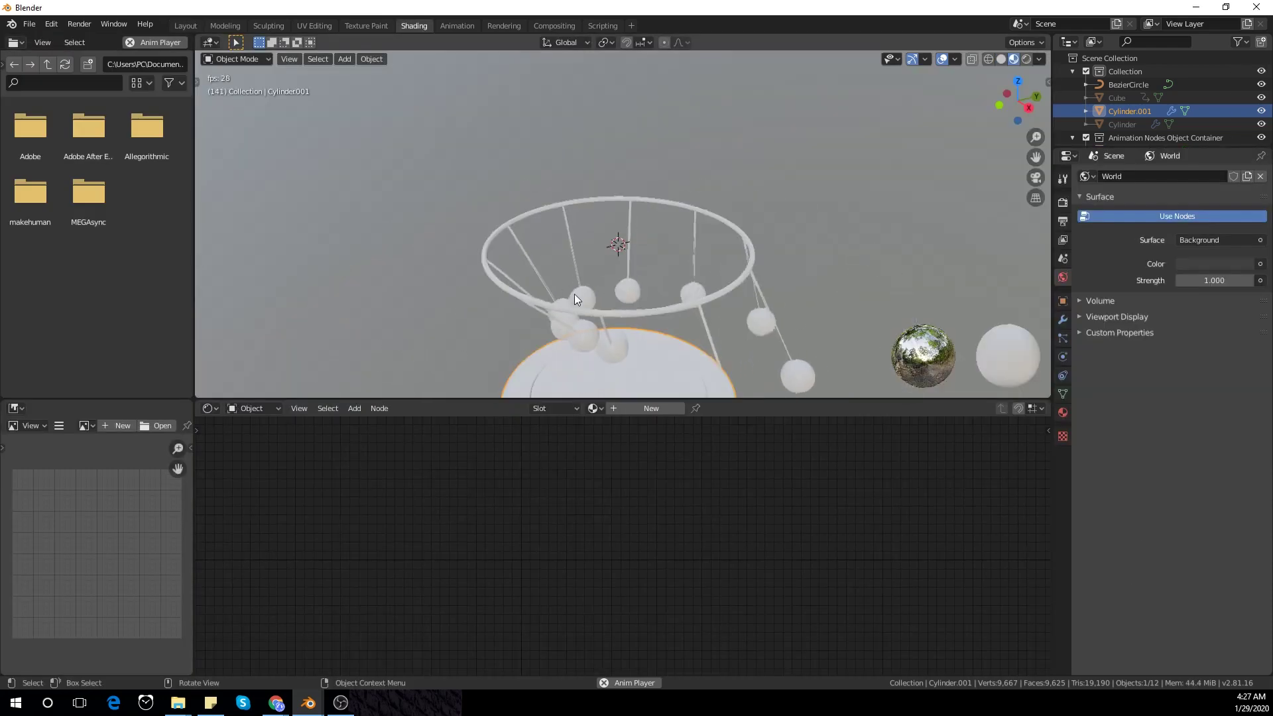
scroll(589, 256, up, 1)
shift+middle_drag(595, 229, 655, 277)
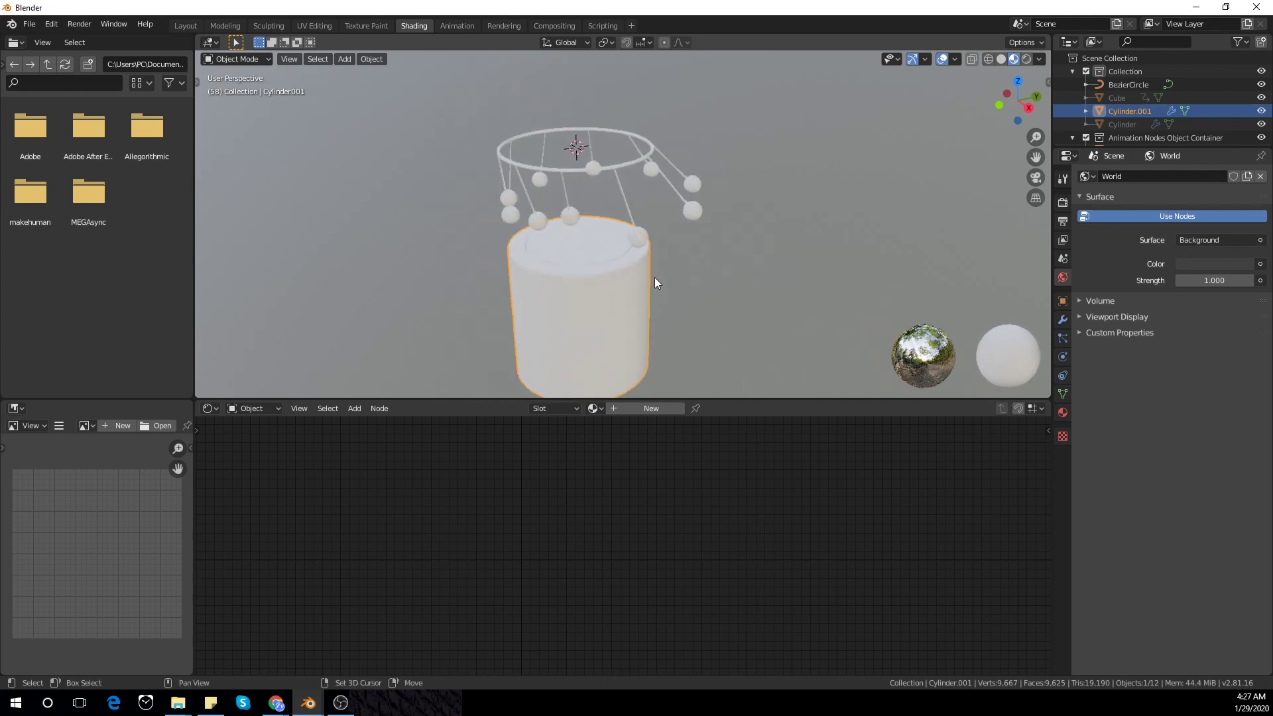
- Select the Bezier circle ring and give it a new material named Metal
click(632, 235)
click(635, 167)
middle_drag(707, 194, 717, 199)
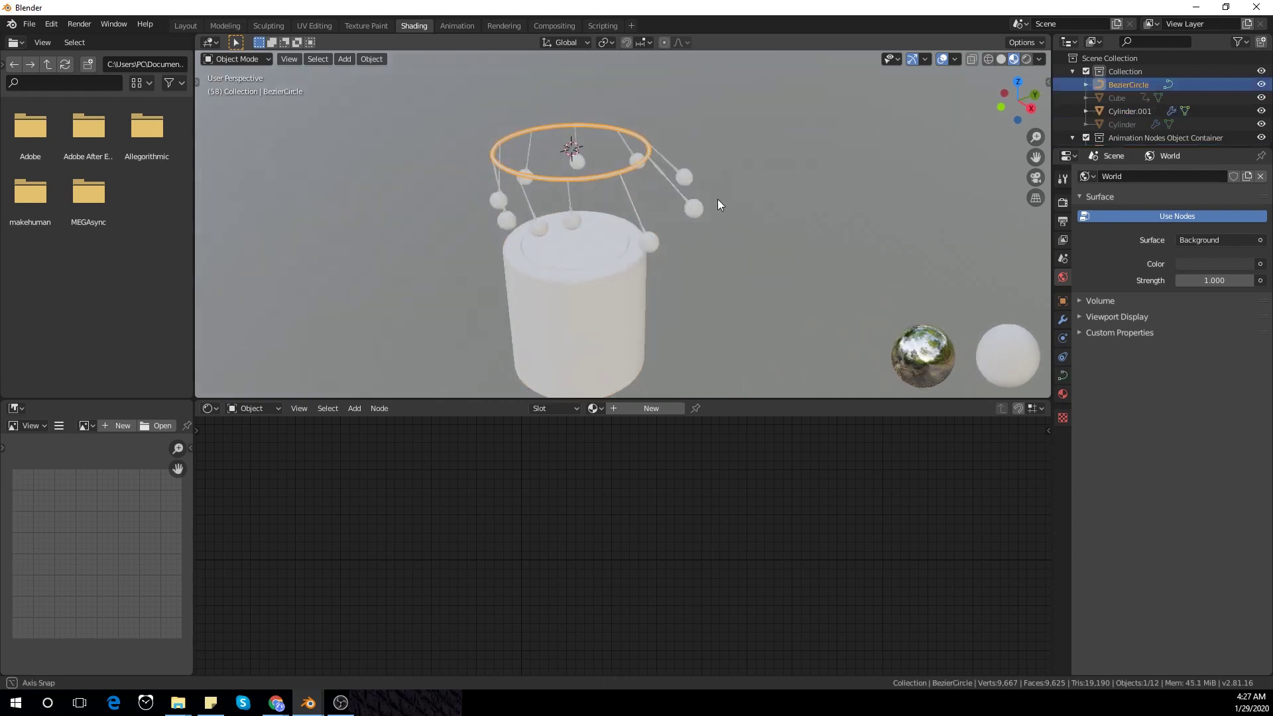
click(1063, 394)
click(1127, 232)
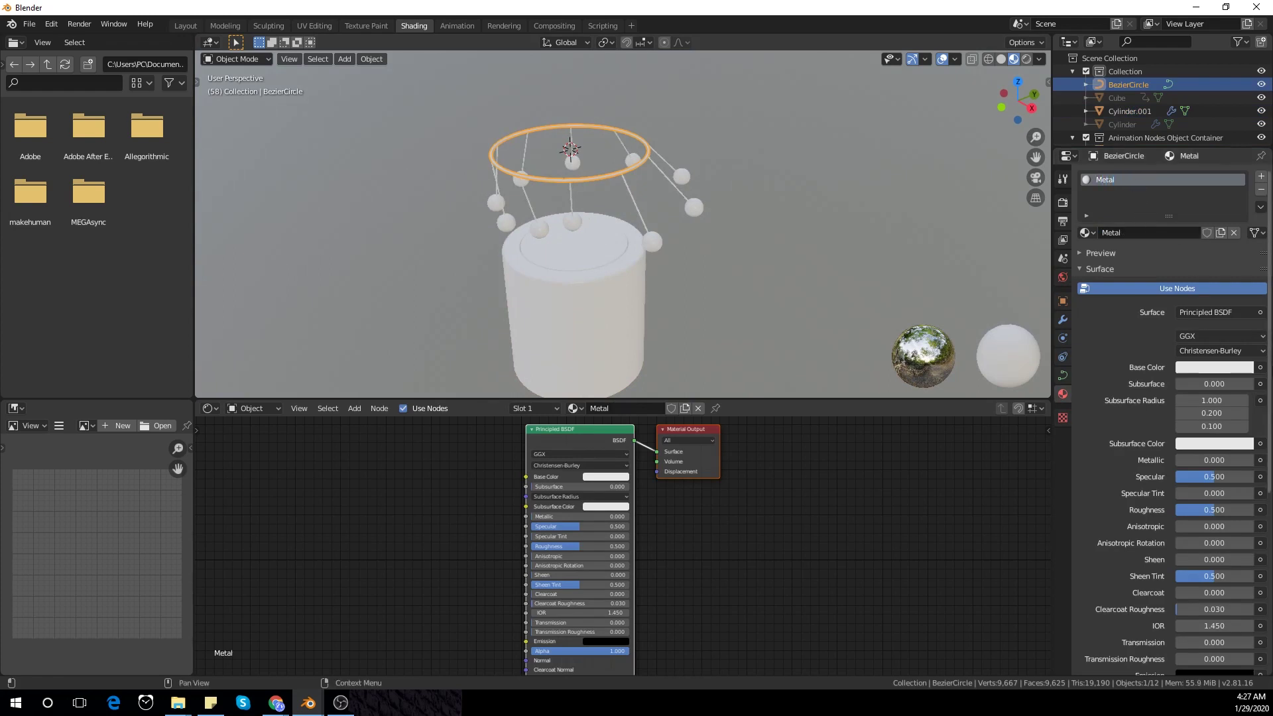
- Give one of the pendulums two material slots, with a new material in the first and the existing Metal material in the second
click(648, 223)
click(1261, 177)
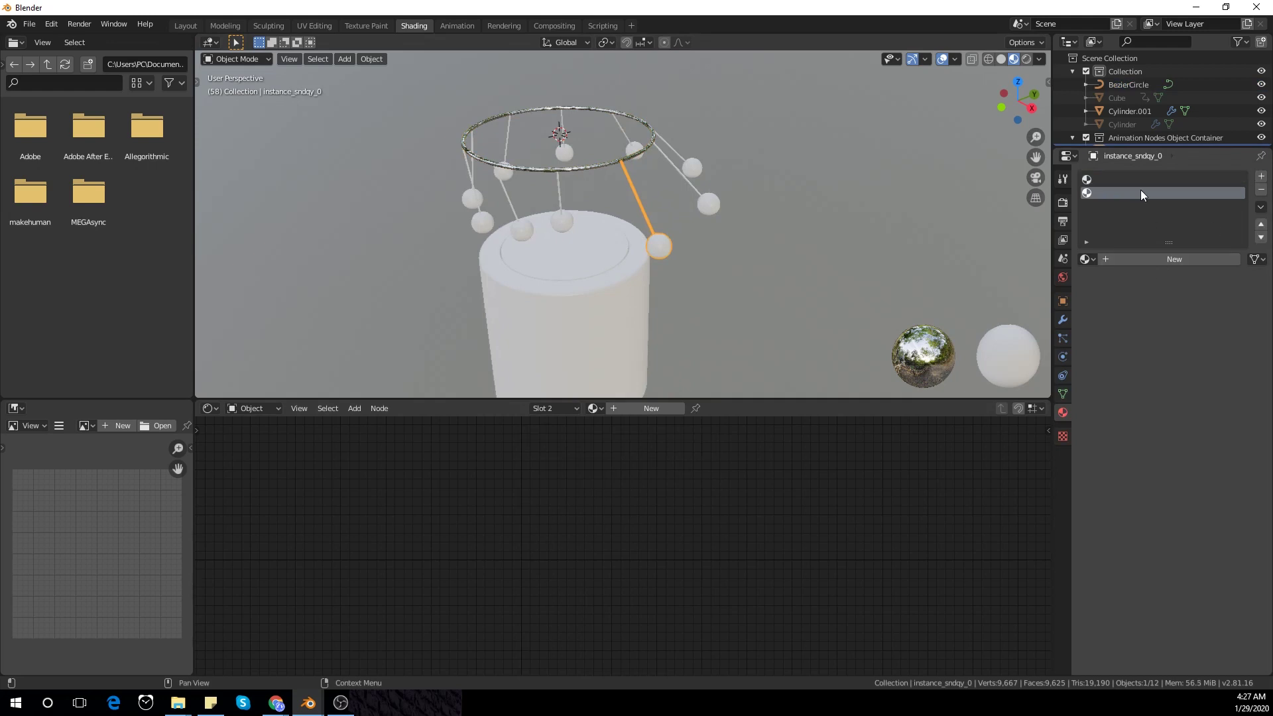
click(1143, 256)
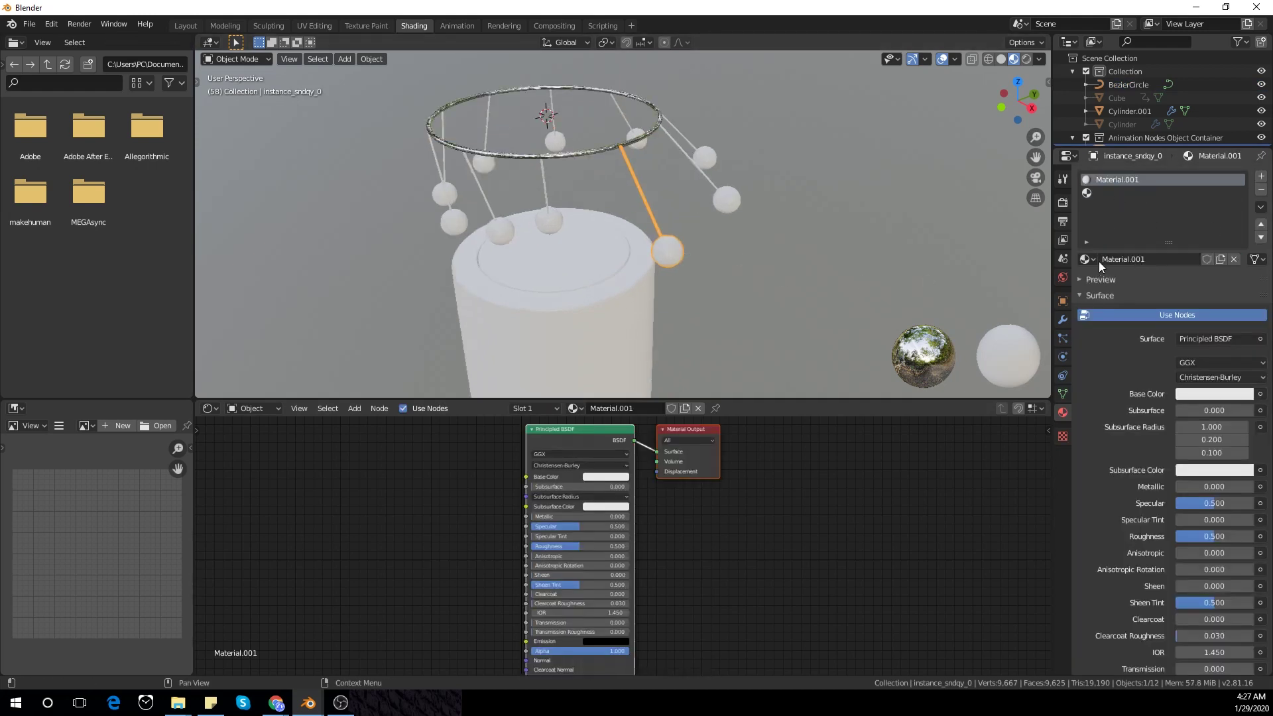
click(1091, 193)
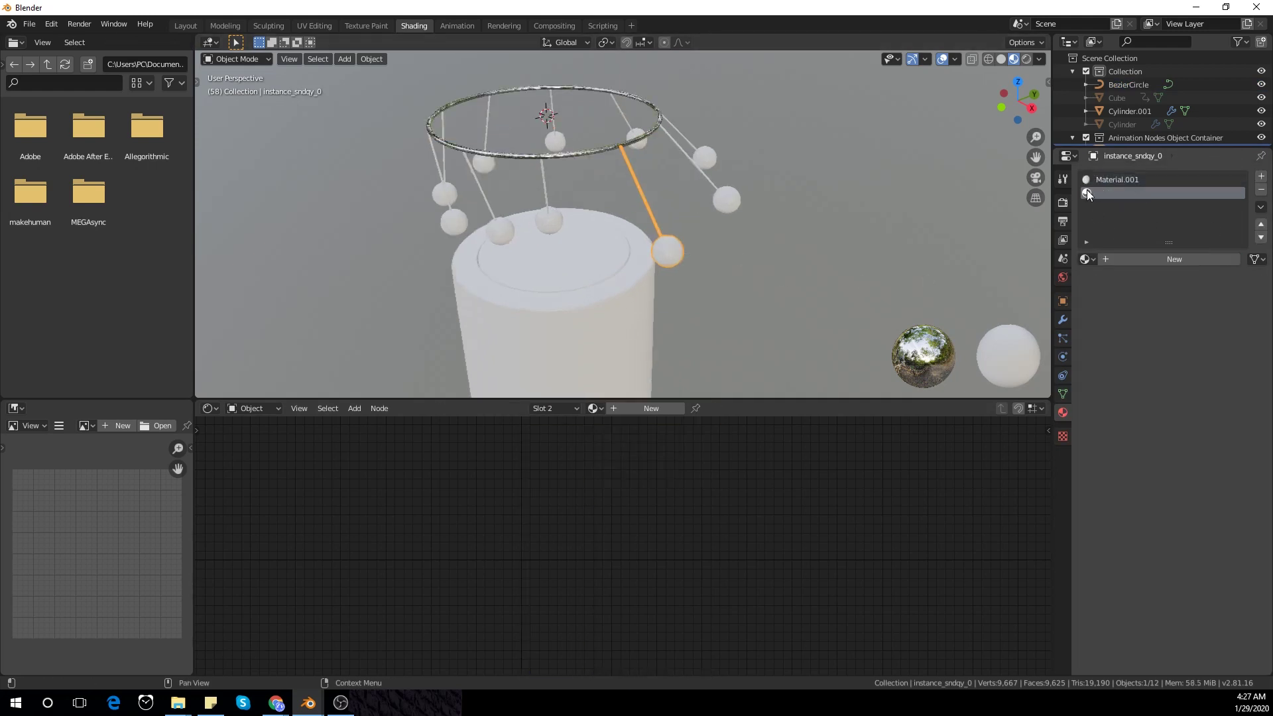
click(1091, 260)
click(1101, 305)
- In Edit Mode, switch to vertex selection and select all linked geometry of the pendulum's sphere
key(Tab)
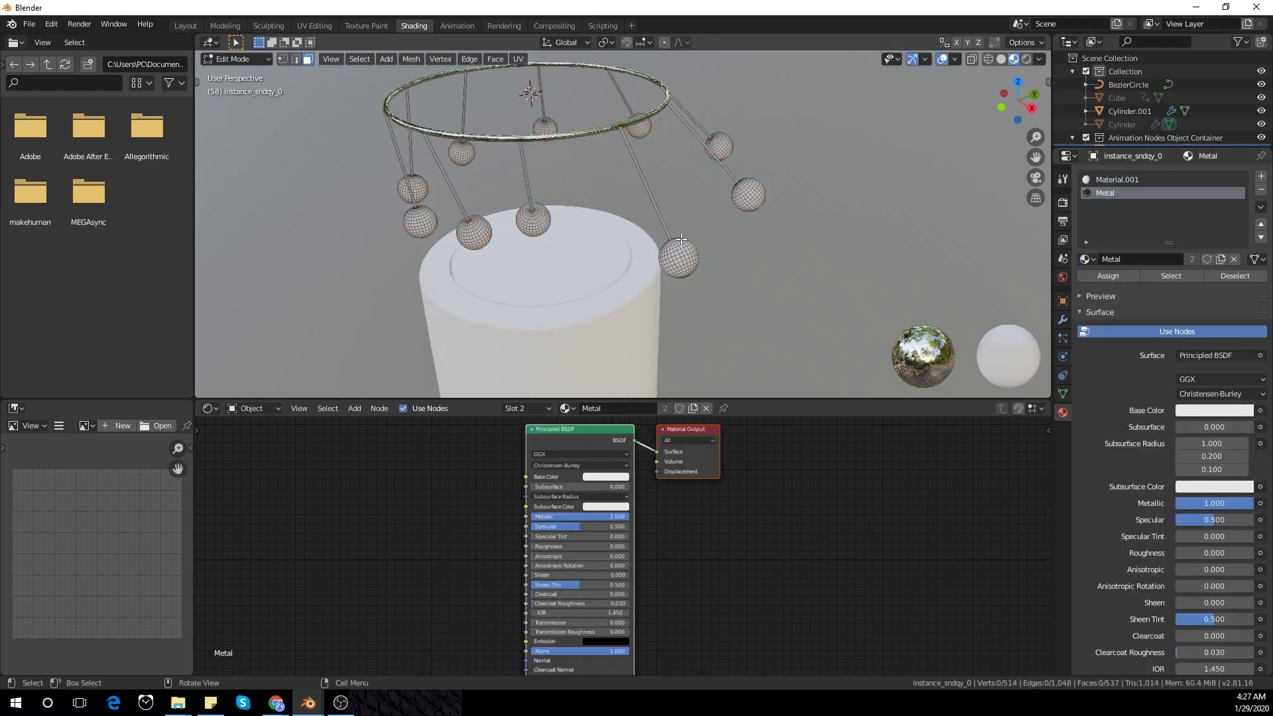
scroll(661, 225, up, 2)
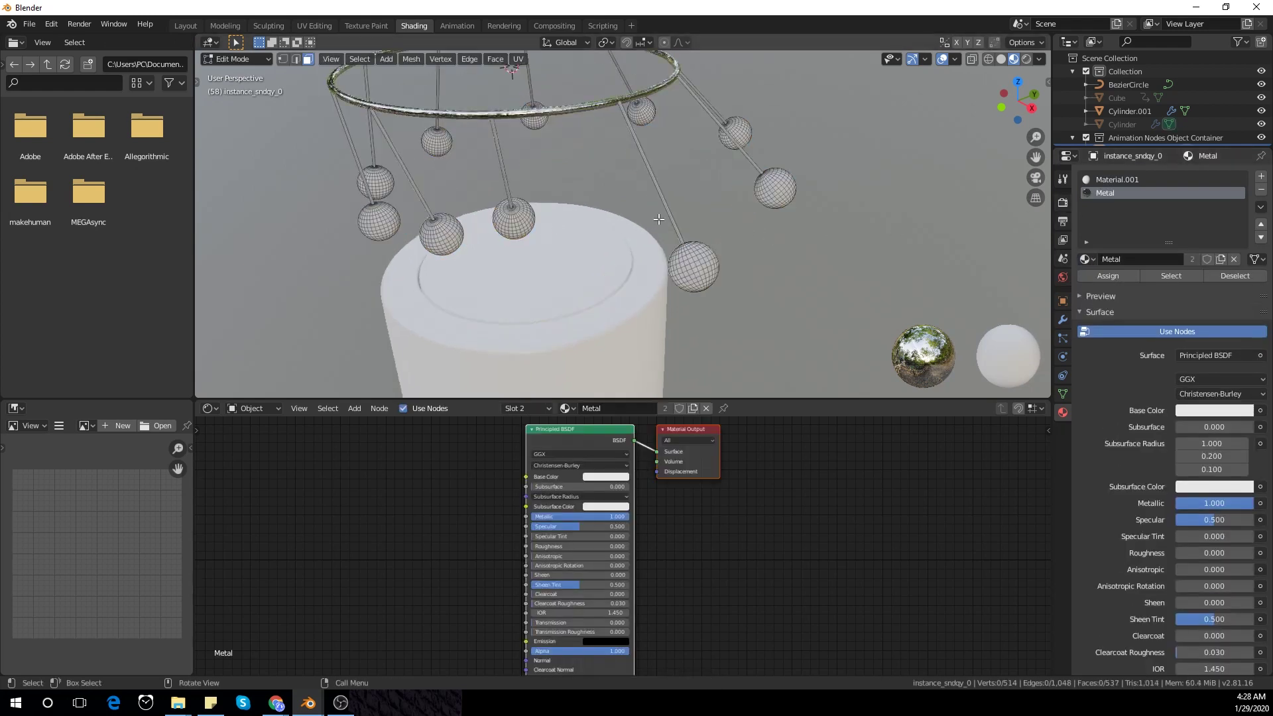
click(672, 213)
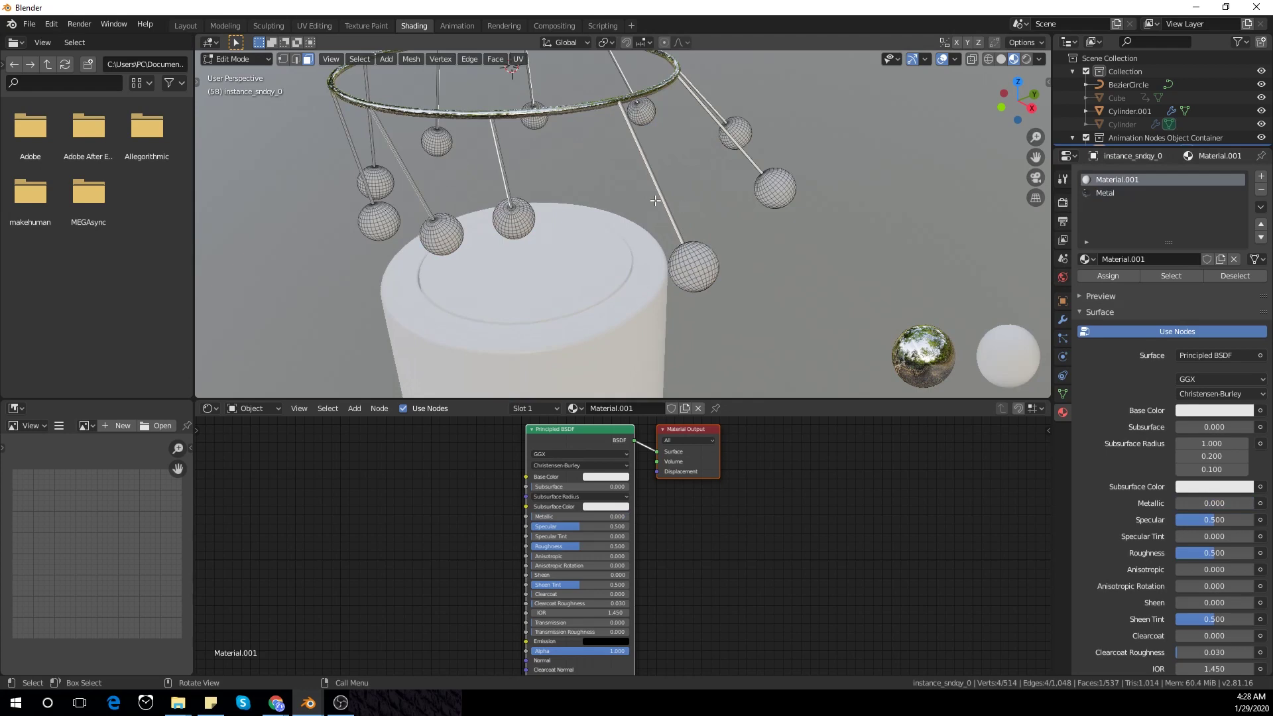
middle_drag(716, 240, 678, 203)
key(1)
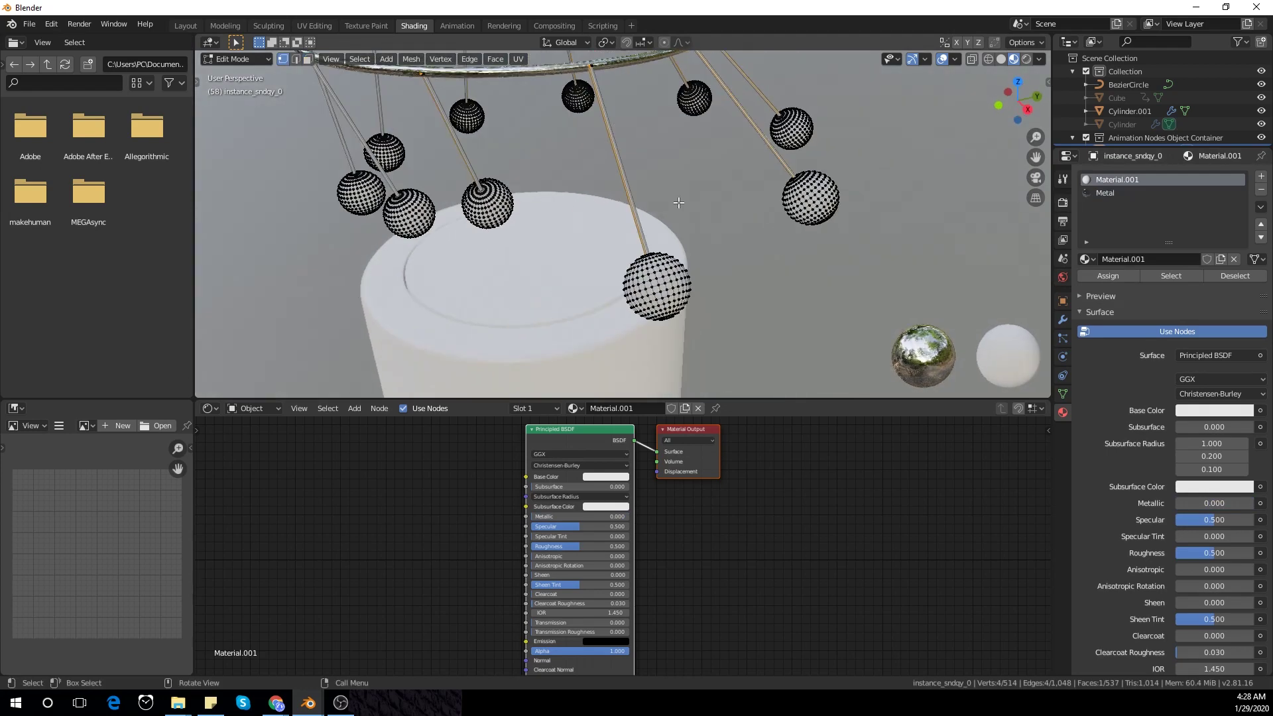
key(period)
click(752, 240)
middle_drag(750, 223, 735, 273)
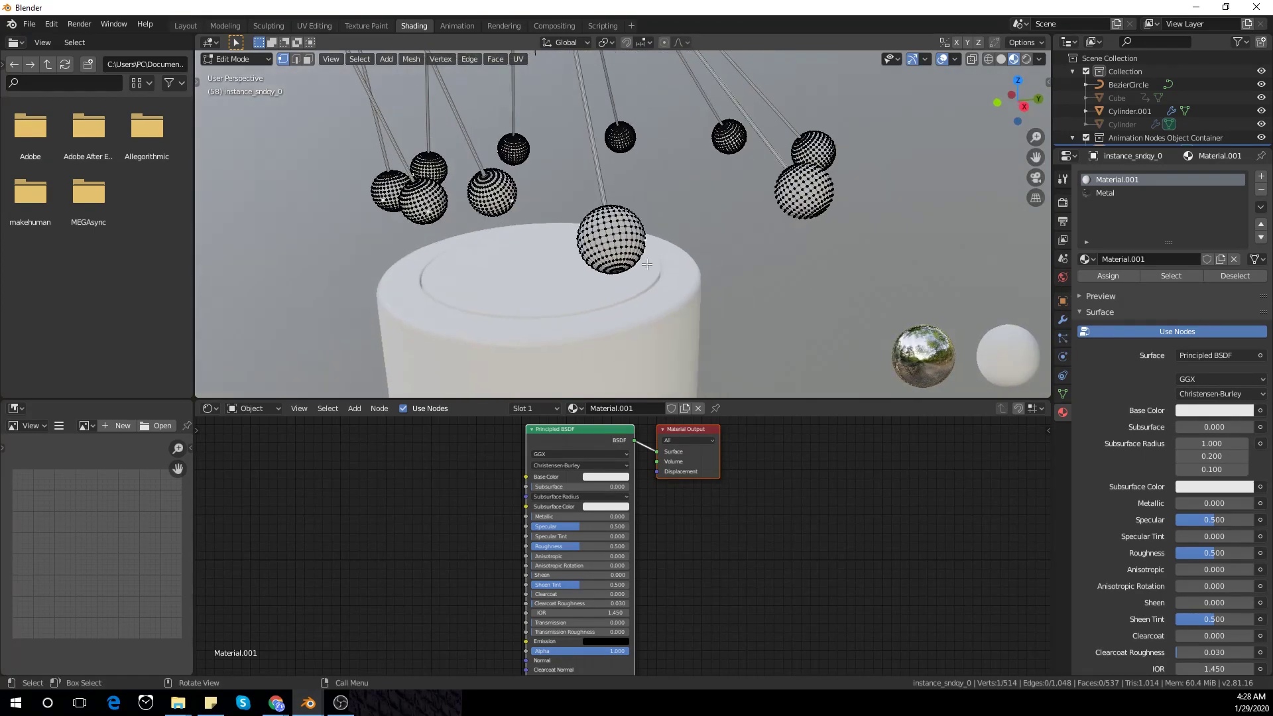
key(l)
middle_drag(631, 260, 610, 266)
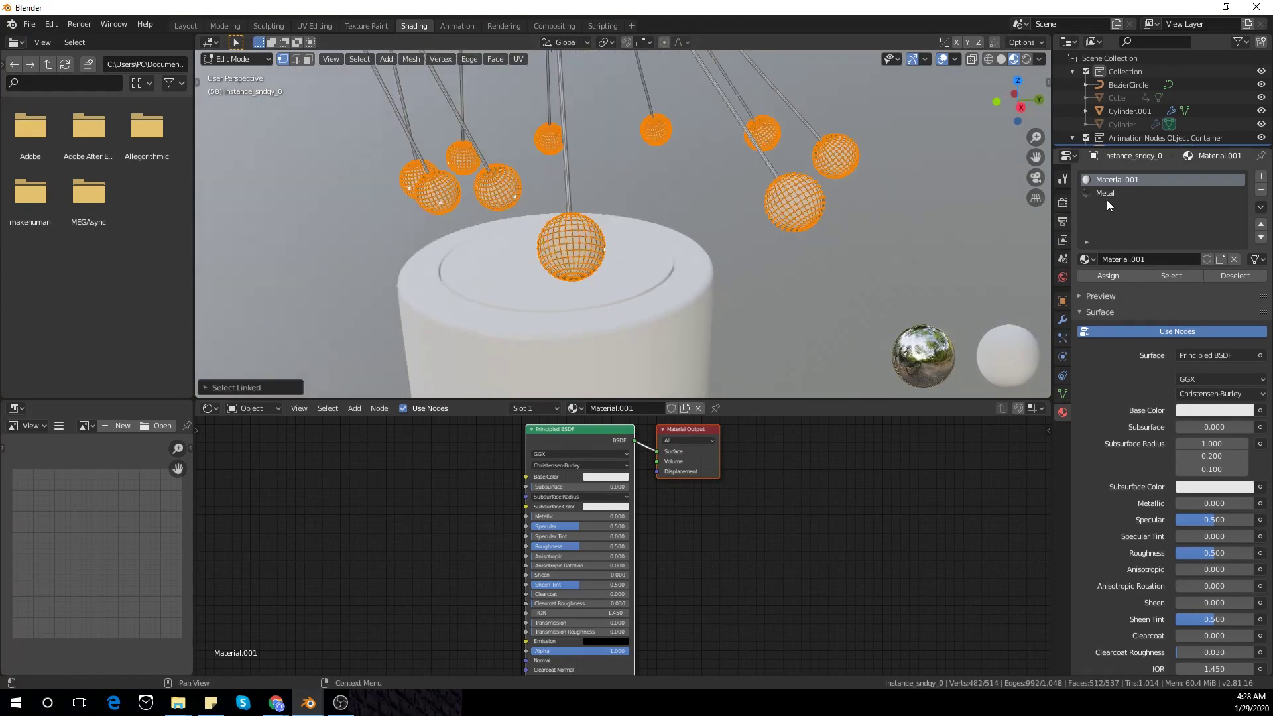
- Assign the Metal material to the pendulum's entire mesh and clear the selection
key(a)
key(a)
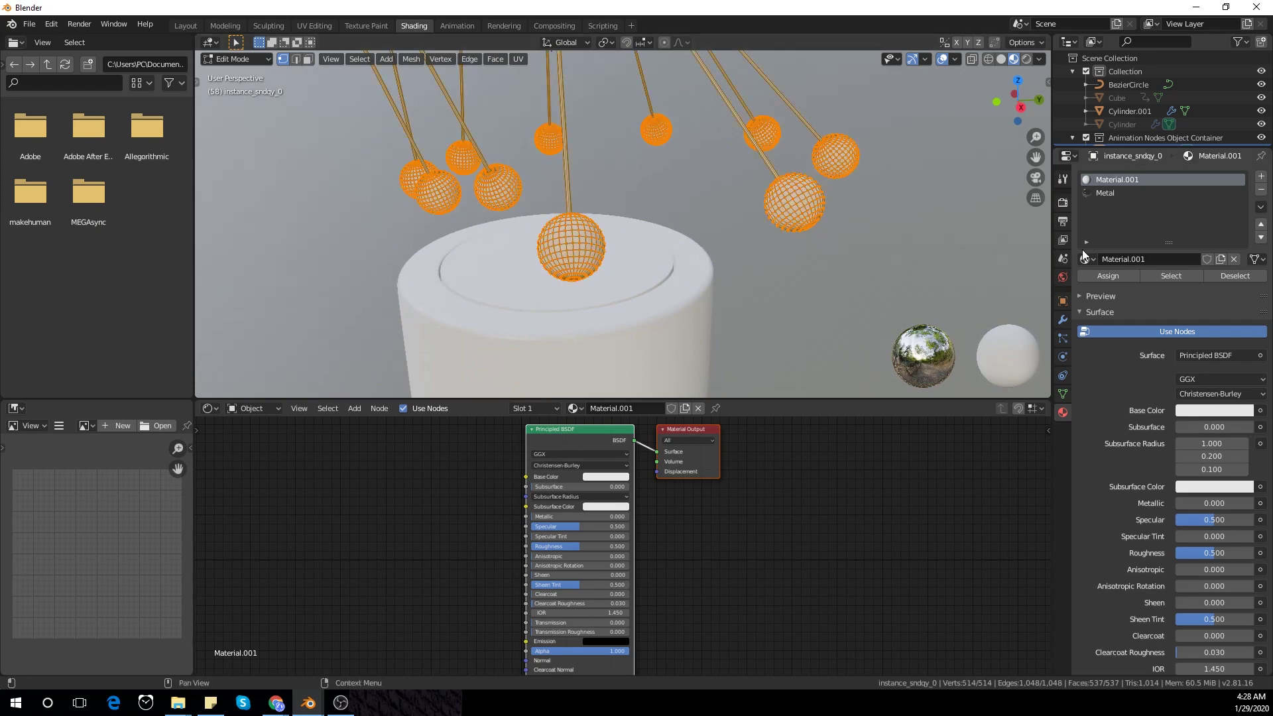
click(1111, 193)
click(1101, 275)
key(alt+a)
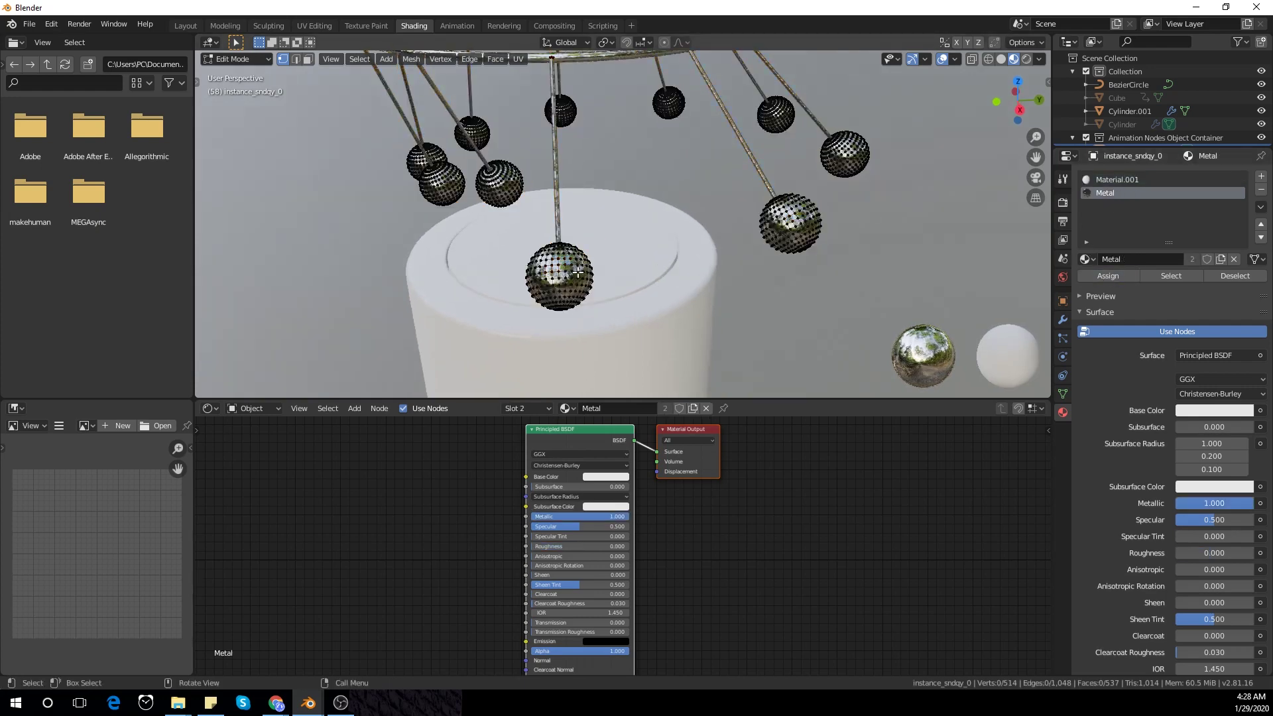
- Select the pendulum's linked sphere geometry, assign Material.001 to it and return to Object Mode
middle_drag(555, 314, 571, 306)
key(l)
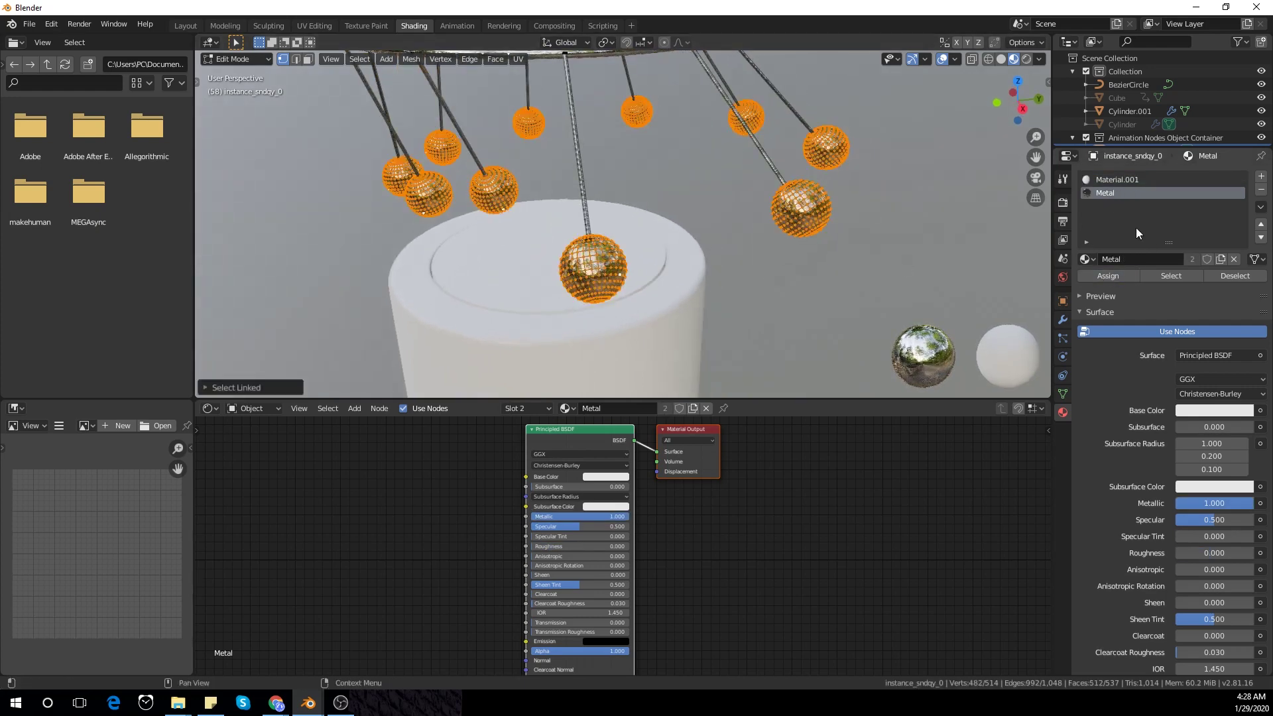
click(1135, 183)
click(1108, 275)
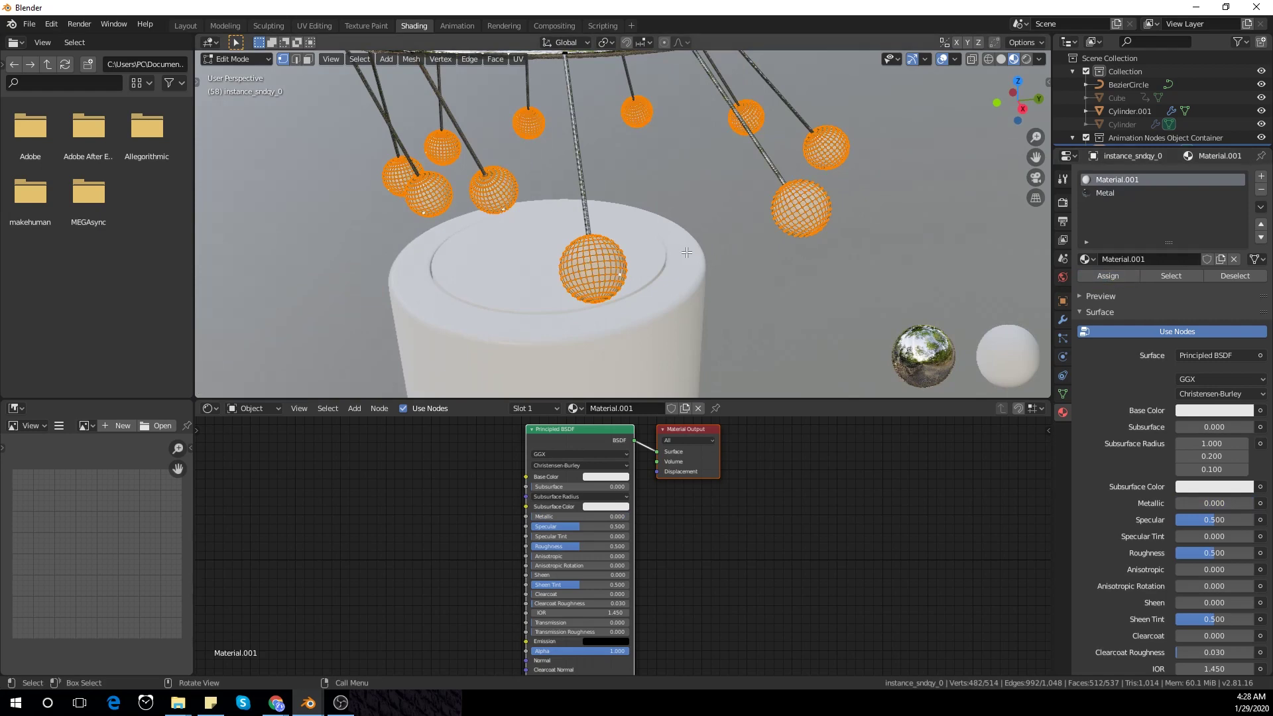
key(Tab)
- Move Material.001's Principled BSDF node away from the Material Output and set its Metallic to 1 and Roughness to 0
scroll(689, 272, down, 3)
scroll(686, 496, down, 1)
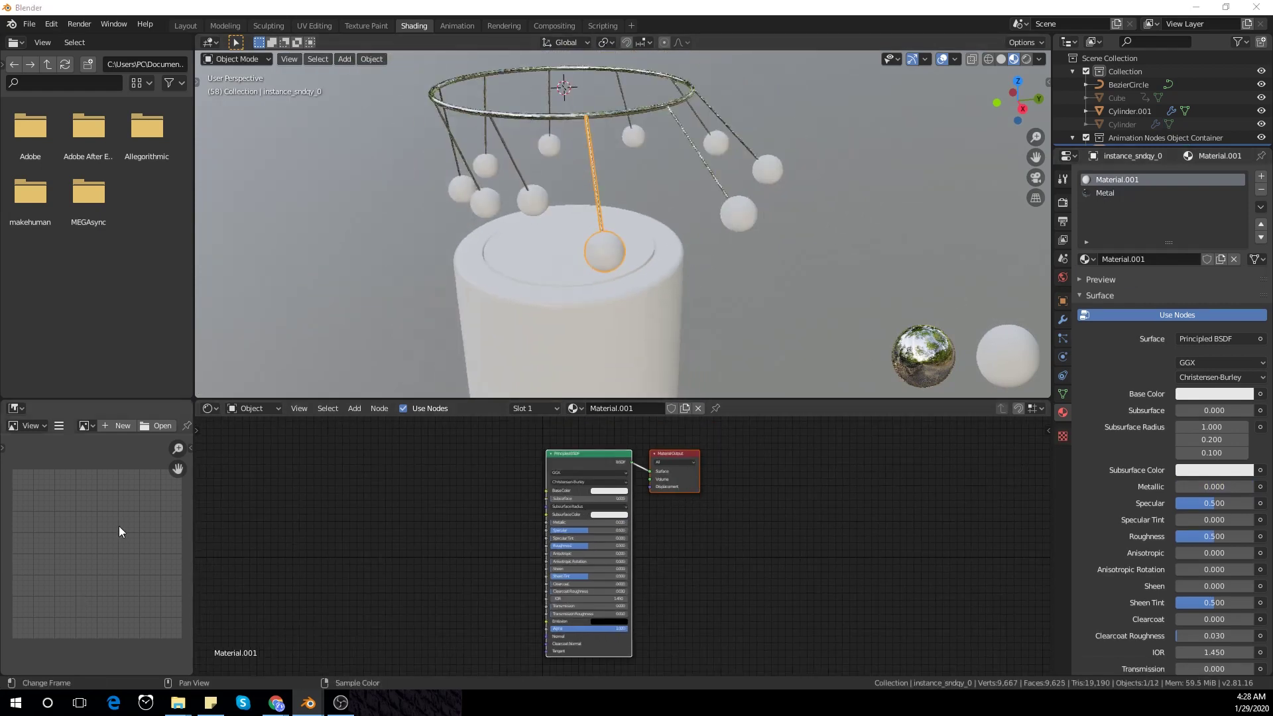
drag(563, 458, 380, 466)
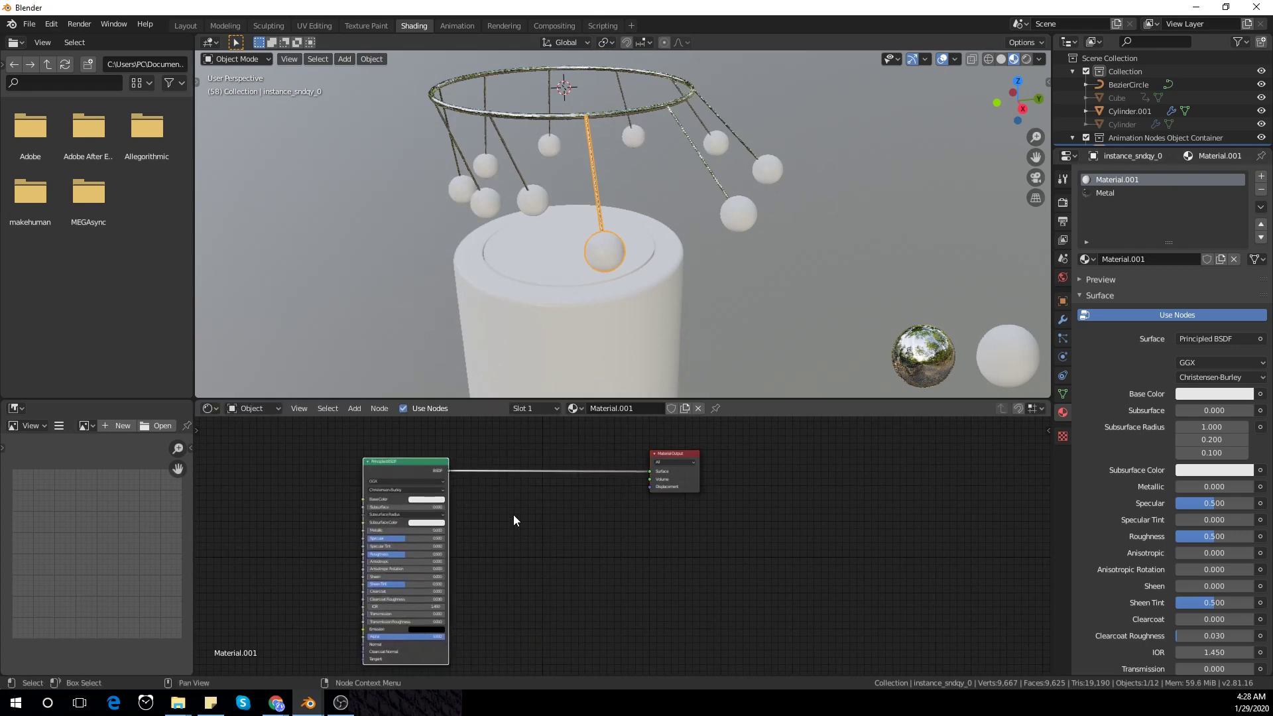
click(514, 517)
scroll(508, 540, down, 1)
scroll(508, 563, up, 2)
drag(372, 529, 456, 530)
drag(390, 554, 345, 555)
key(shift+a)
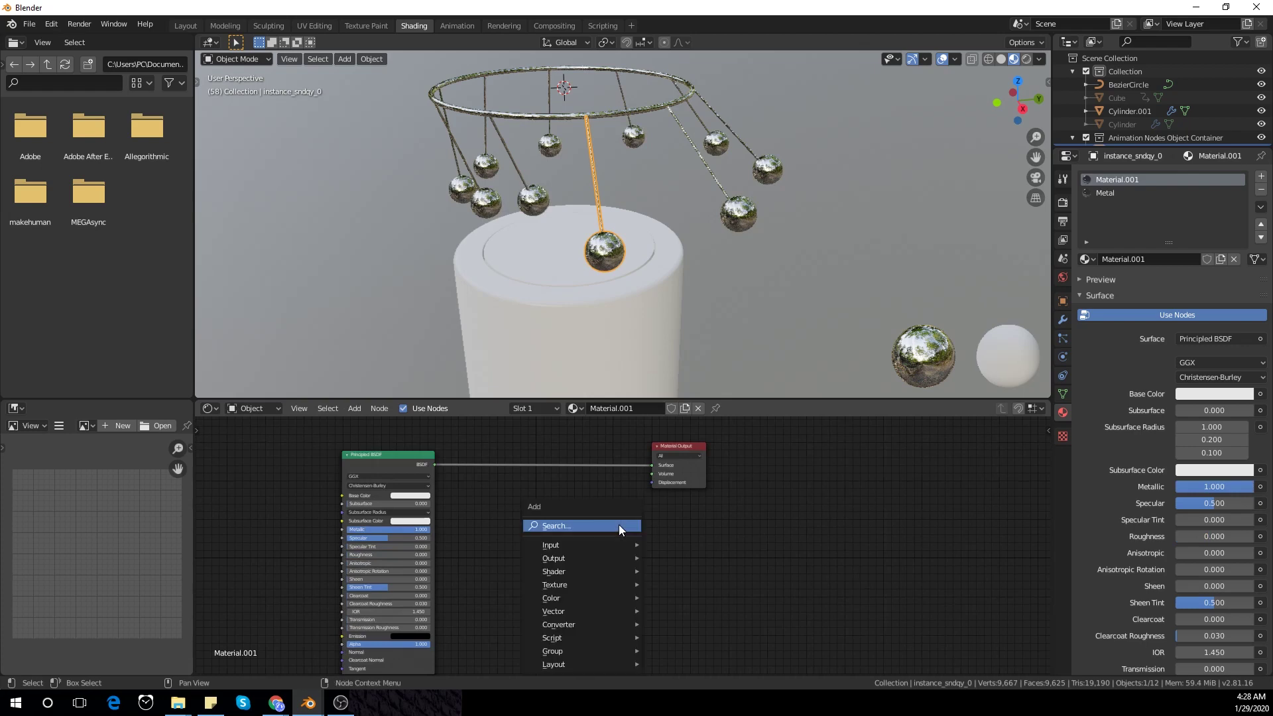
click(619, 524)
click(527, 489)
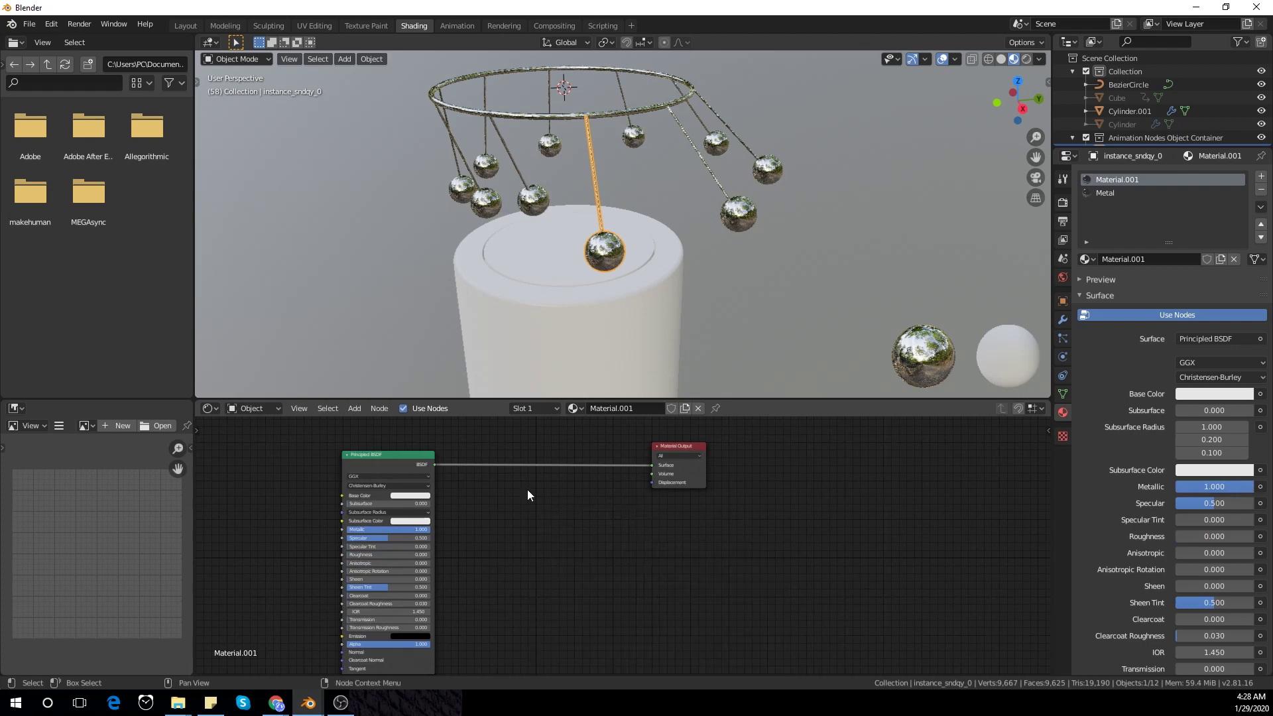
- Duplicate the Principled BSDF node and set the copy's Metallic to 0 and Roughness to 0.5
click(392, 456)
key(shift+d)
click(555, 514)
scroll(585, 583, up, 2)
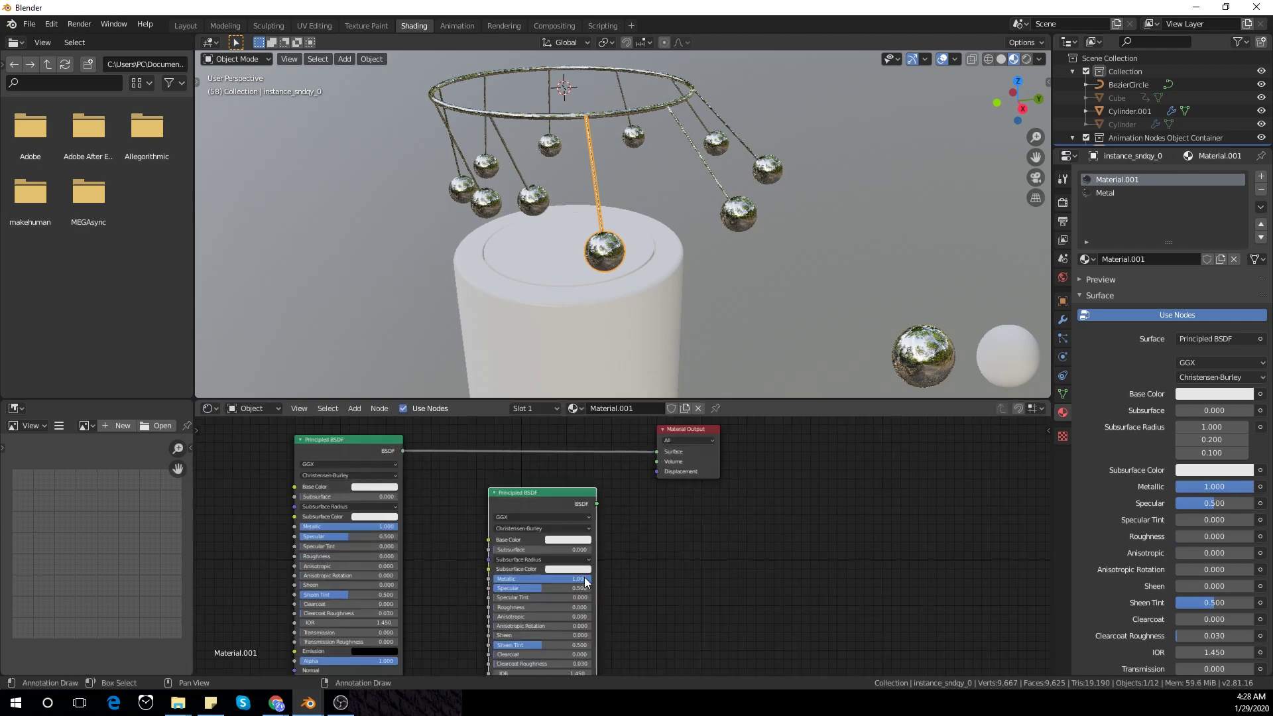
double_click(531, 608)
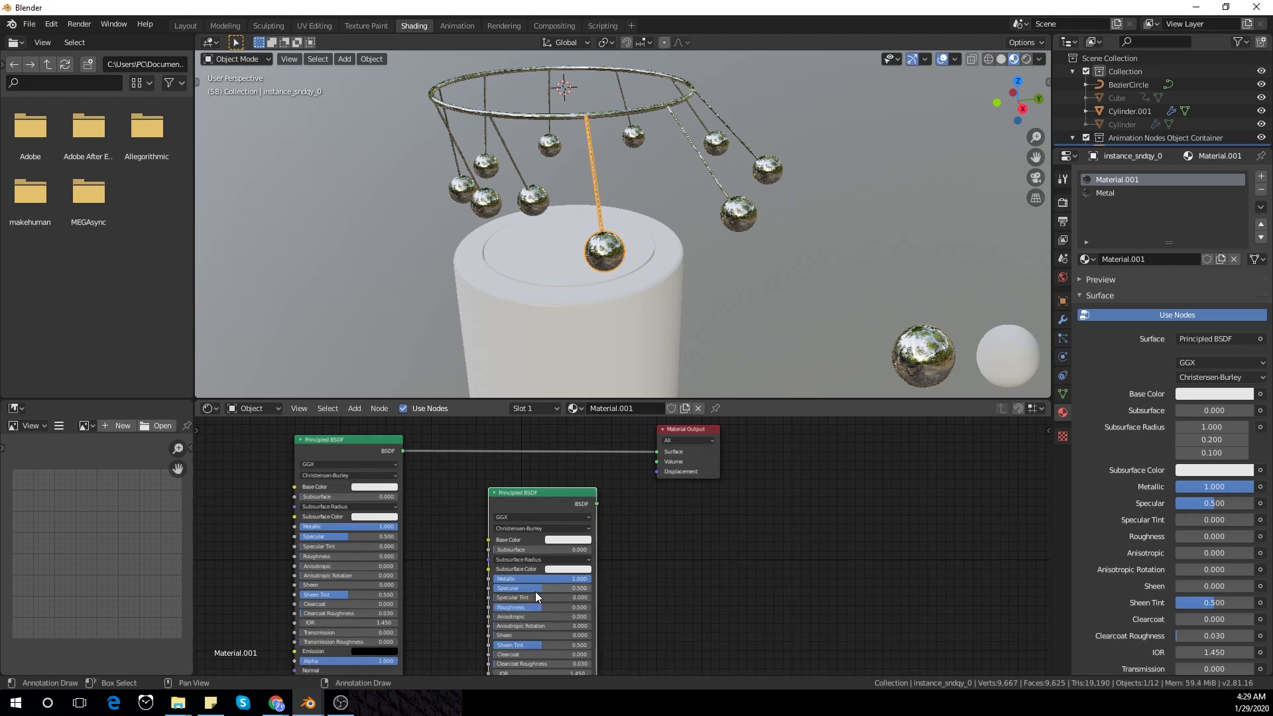
scroll(596, 569, down, 1)
- Insert a Mix Shader node into the link between the original Principled BSDF and the Material Output
click(674, 559)
key(shift+a)
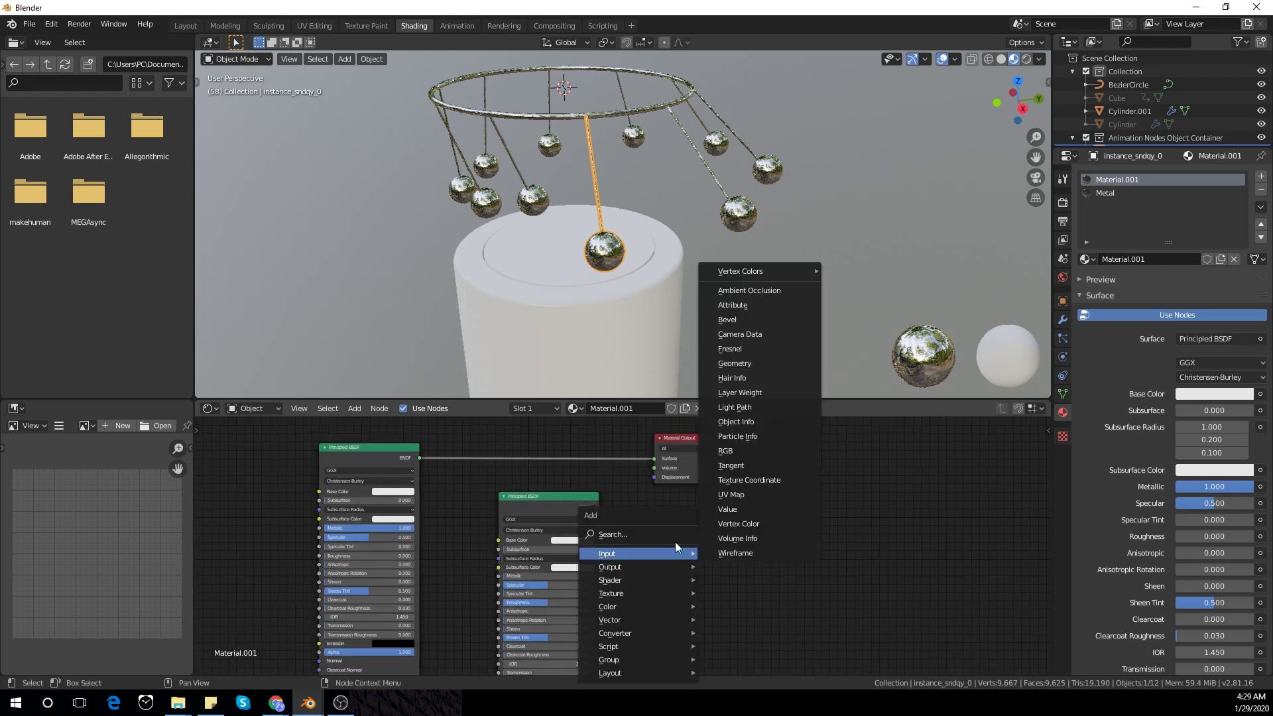
click(675, 535)
text(mix)
key(Return)
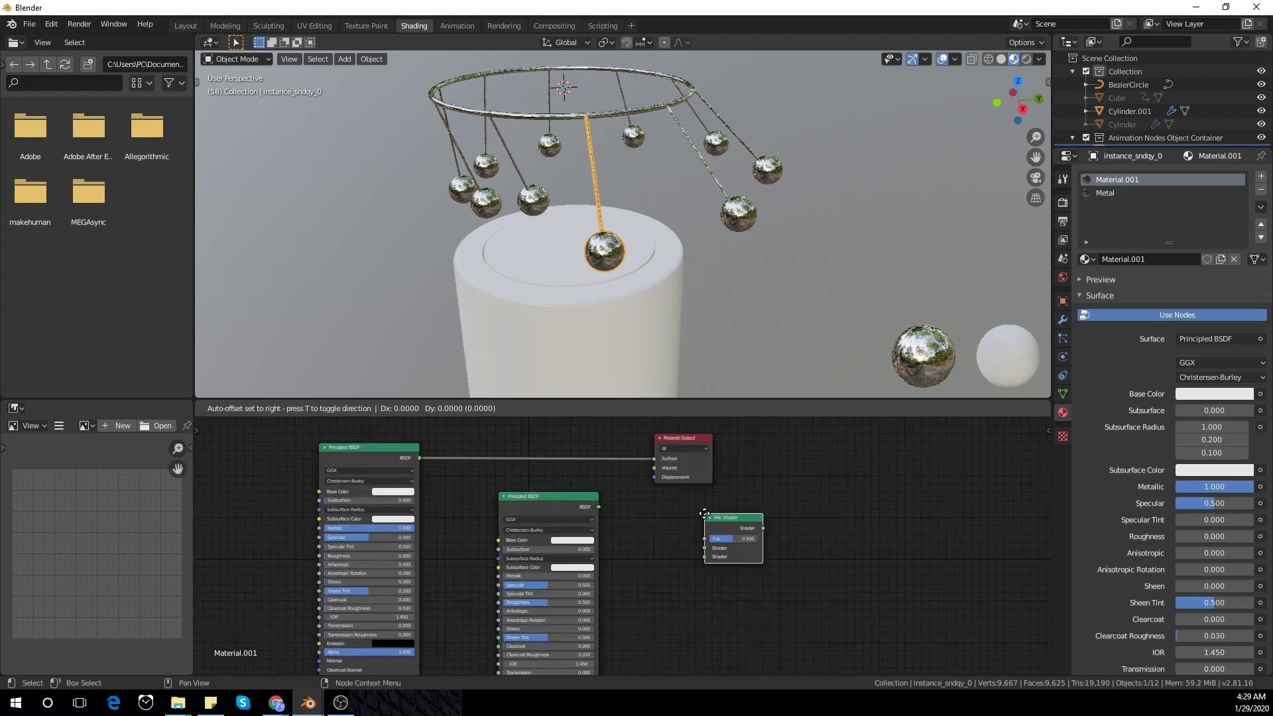
click(580, 464)
- Connect the duplicated Principled BSDF to the Mix Shader's second shader input and tidy the node layout
drag(528, 513, 563, 496)
scroll(709, 496, down, 1)
drag(741, 452, 704, 496)
click(703, 530)
scroll(702, 542, up, 2)
middle_drag(692, 572, 752, 573)
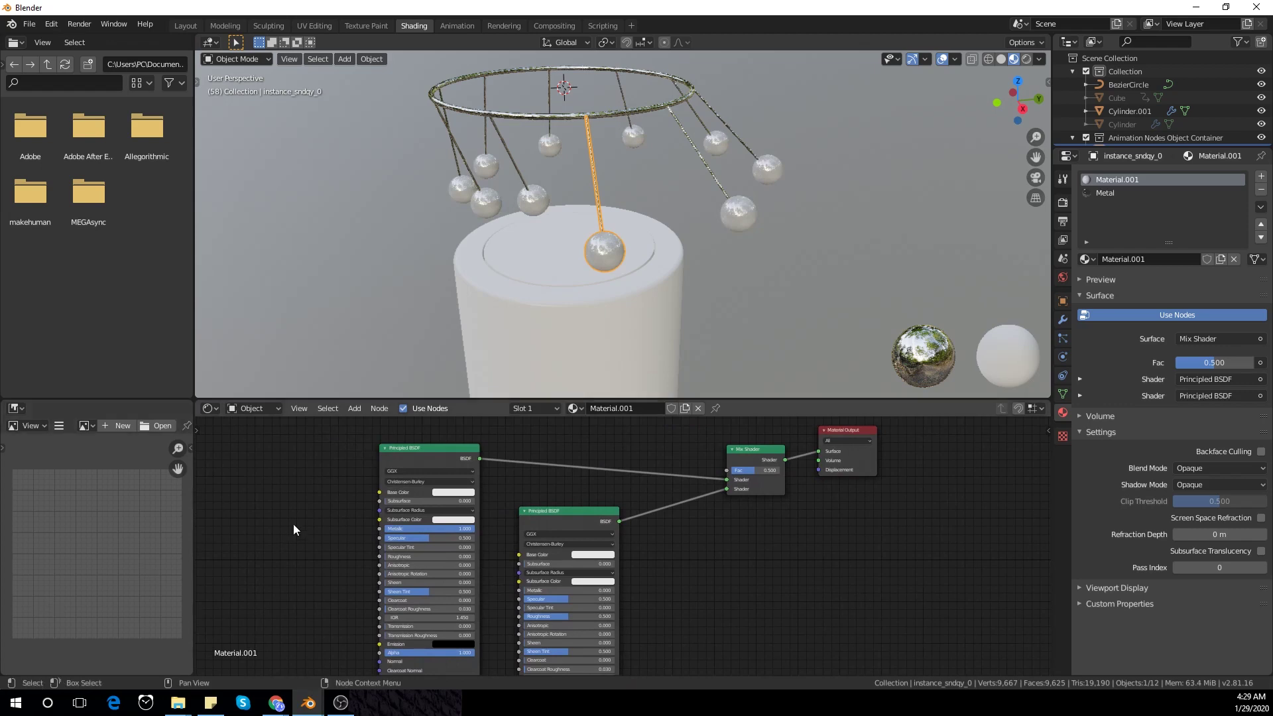
- Add a ColorRamp node above the shaders and connect its Color output to the Mix Shader's Fac input
scroll(397, 497, down, 2)
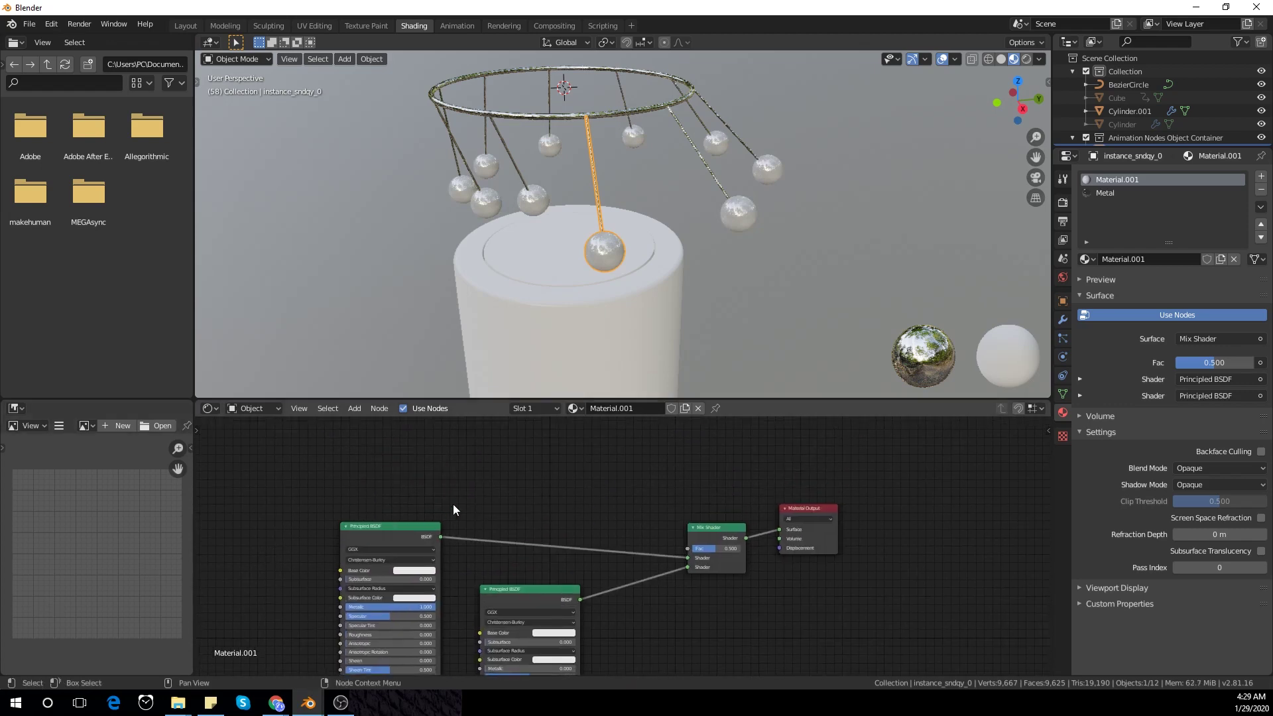
key(shift+a)
click(491, 480)
text(color ramp)
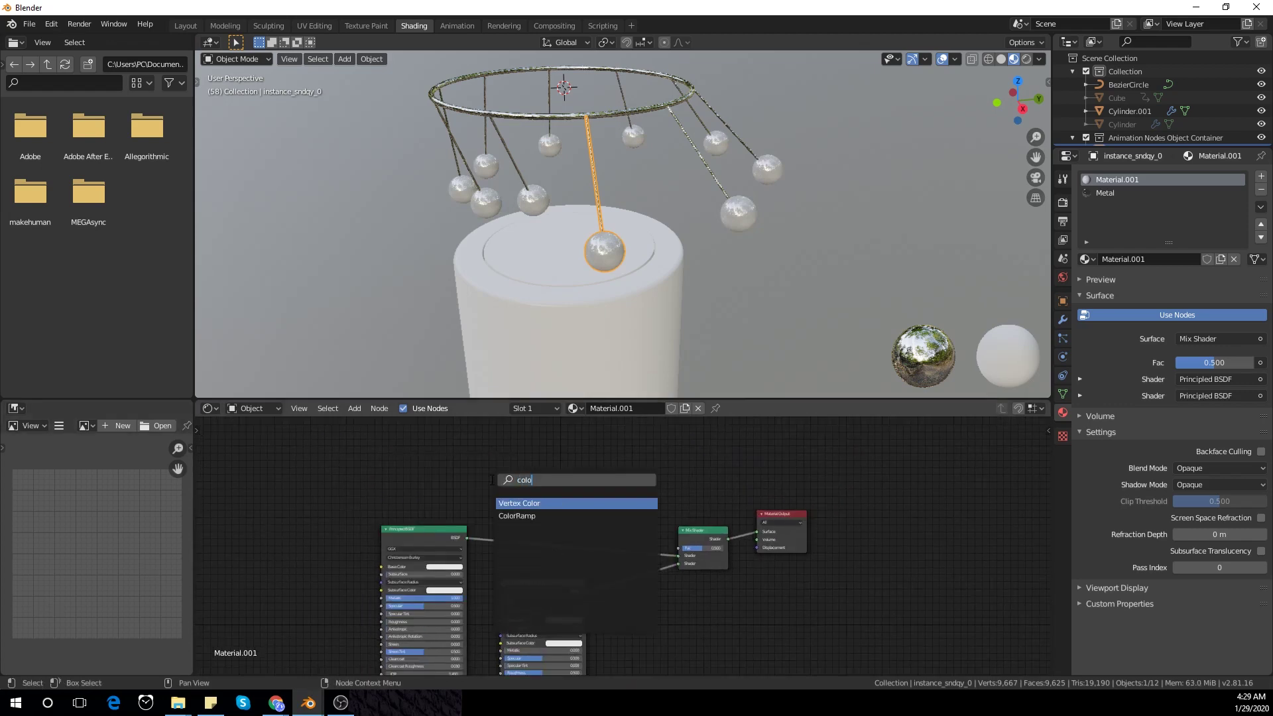
key(Return)
click(499, 439)
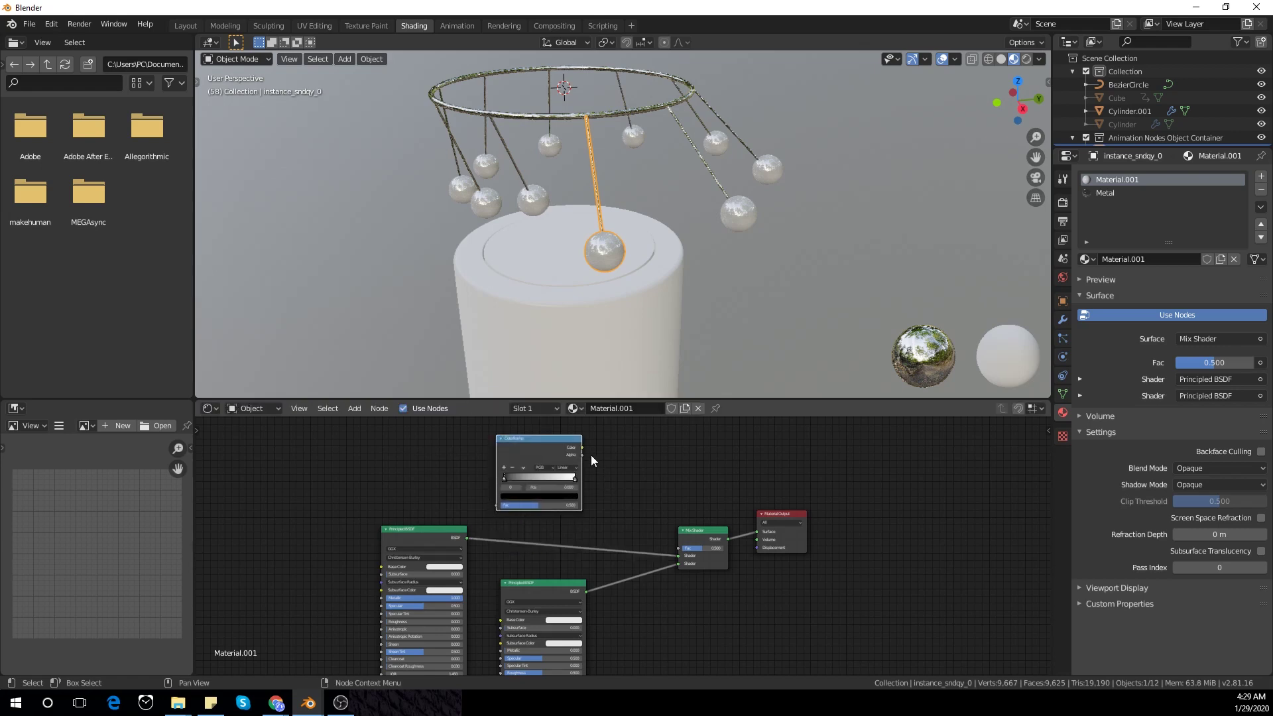
drag(582, 448, 679, 548)
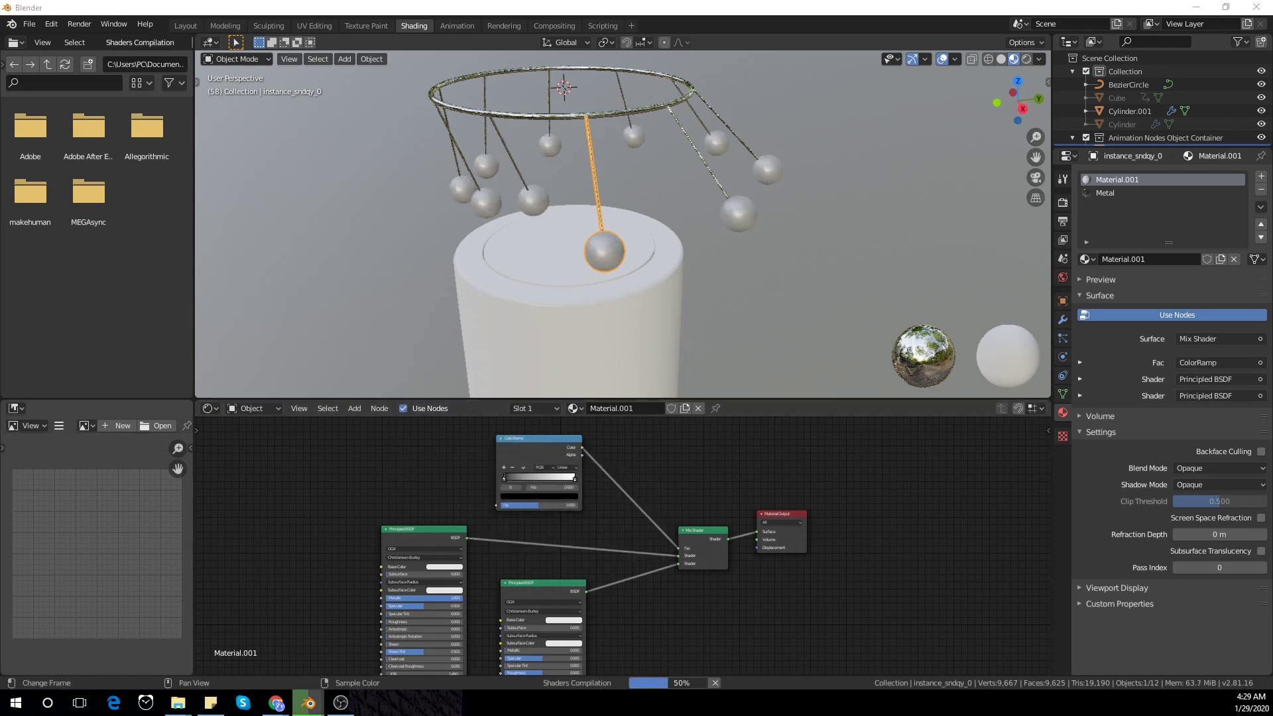
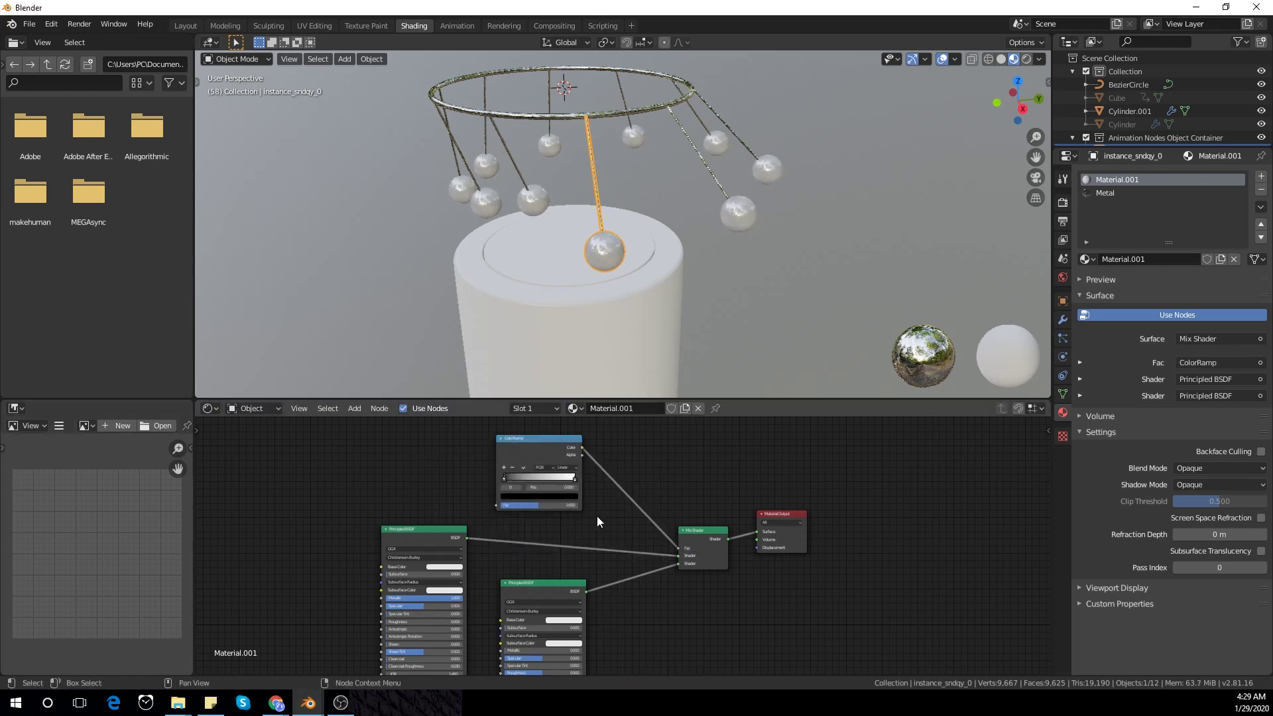
- Add a Voronoi Texture node, connect its Distance output to the ColorRamp's Fac input, and expand the material preview
middle_drag(597, 521, 620, 519)
key(shift+a)
text(s)
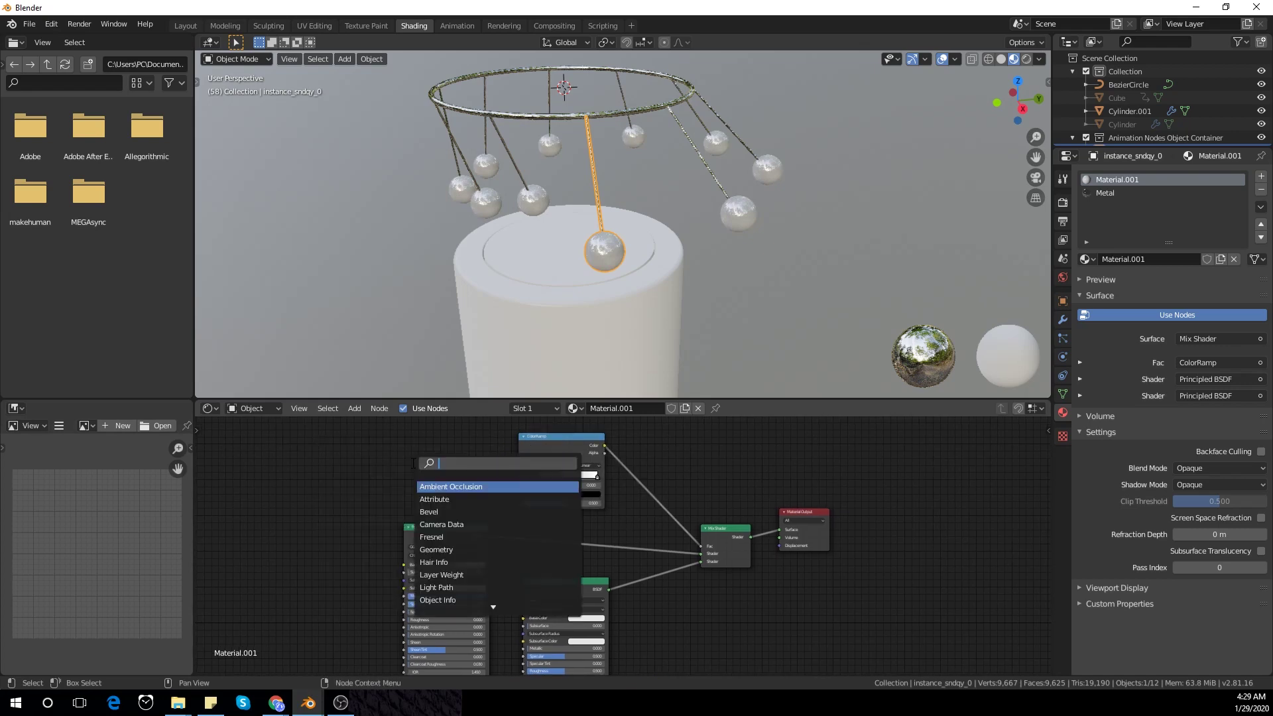
text(voronoi)
key(Return)
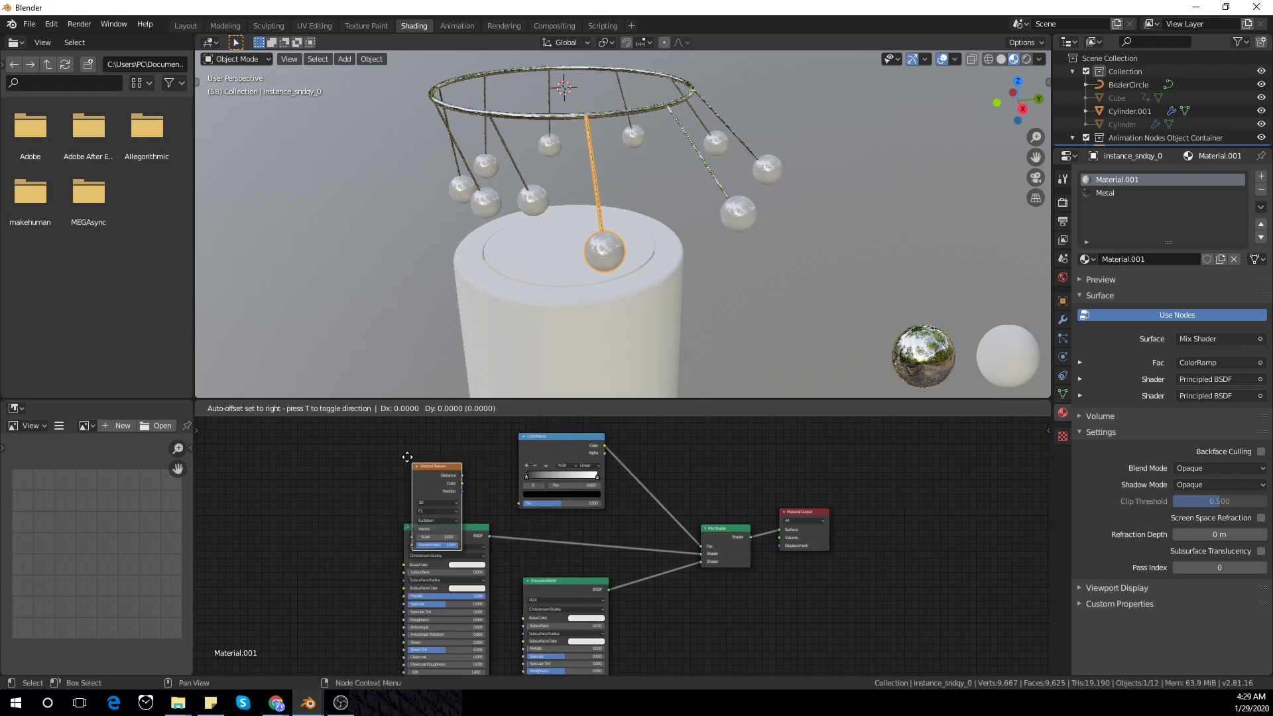
click(408, 448)
scroll(403, 448, up, 2)
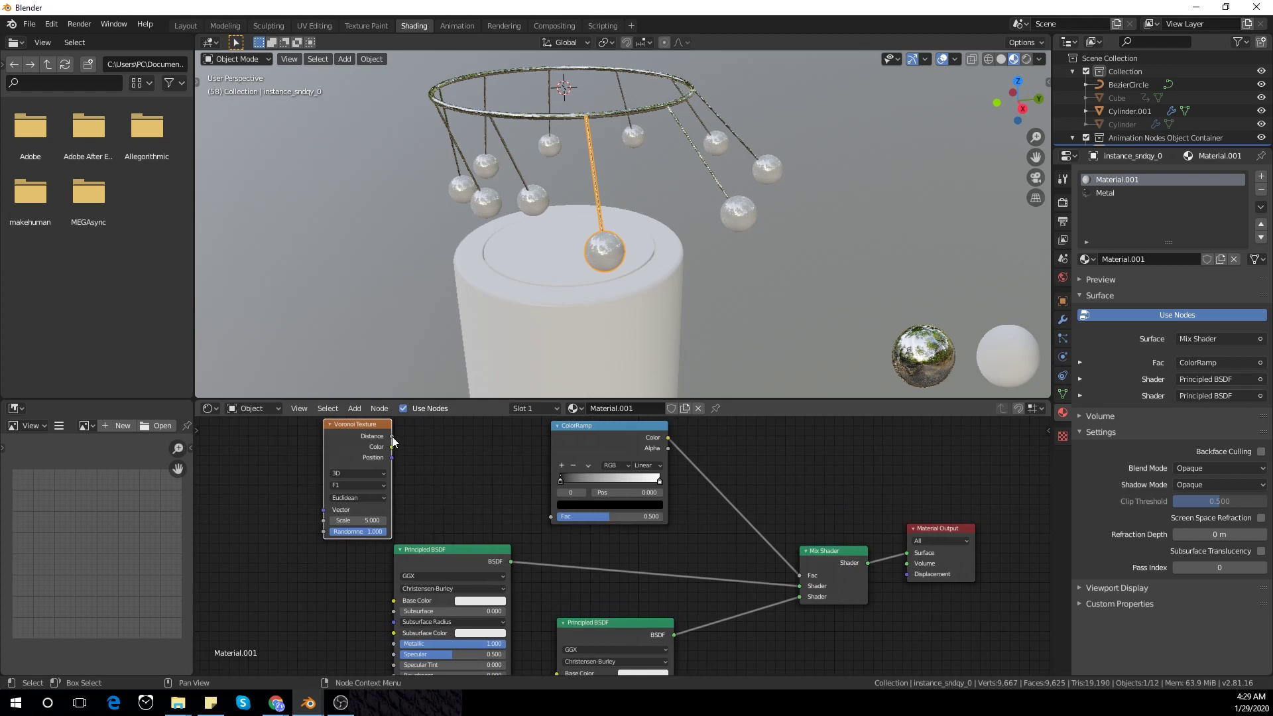
drag(392, 437, 551, 516)
scroll(653, 235, up, 4)
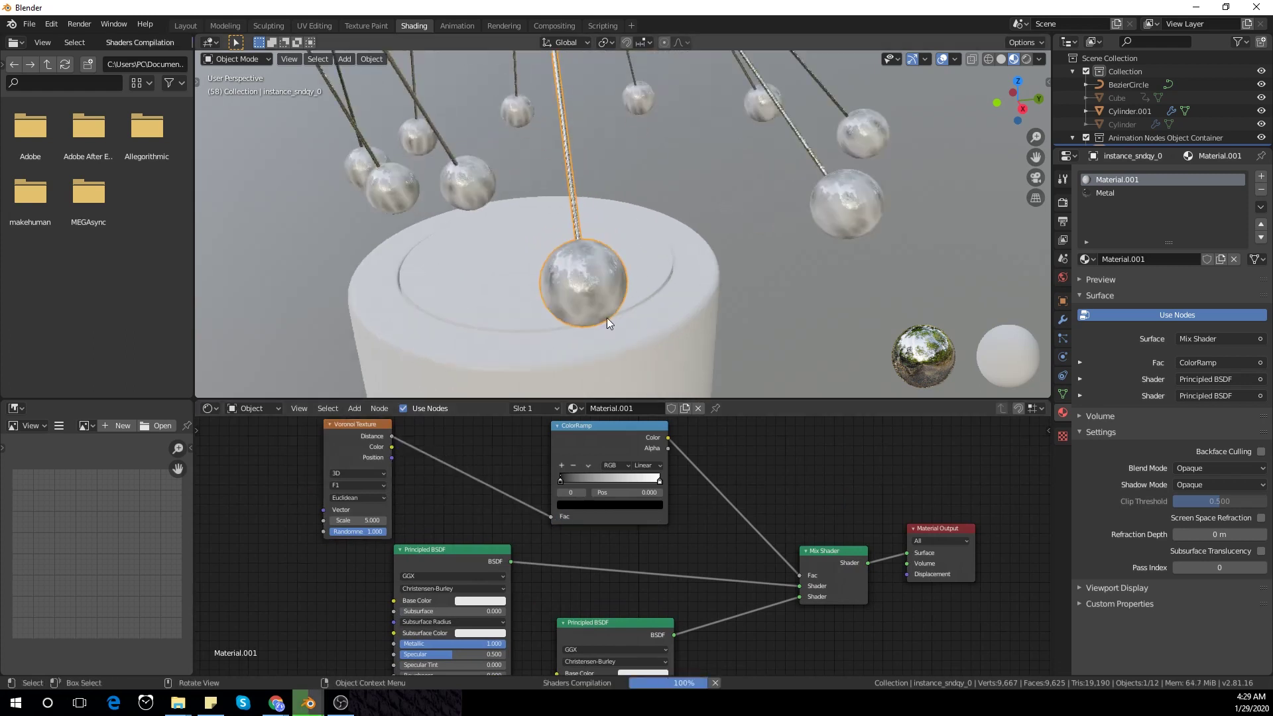
click(1101, 279)
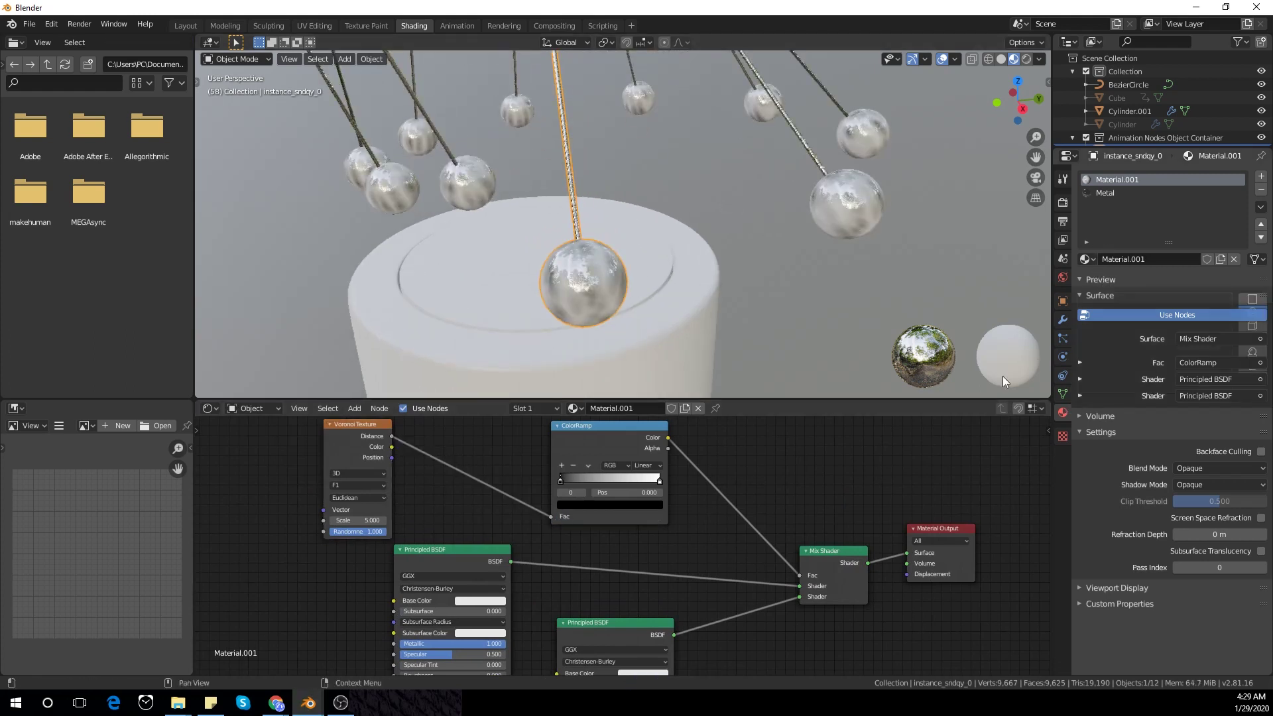
- Try moving the ColorRamp's white stop to position 0.418 and undo the move
middle_drag(604, 532, 645, 538)
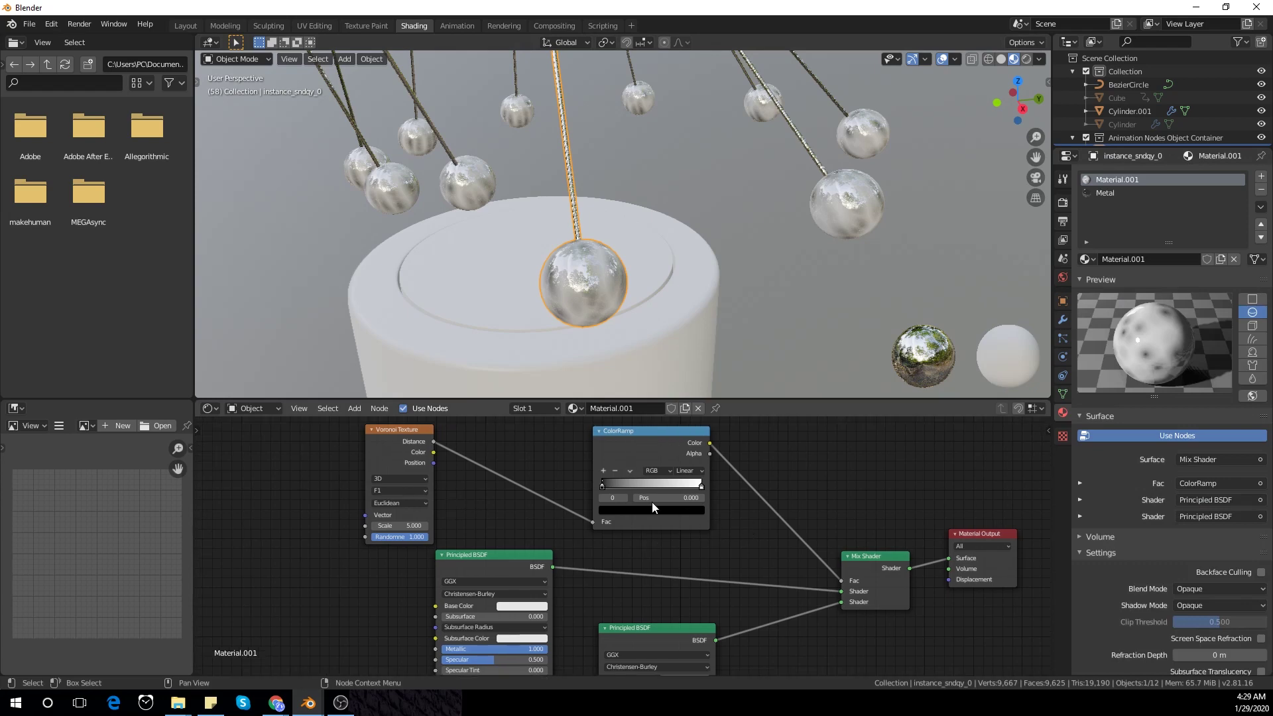
drag(699, 487, 643, 488)
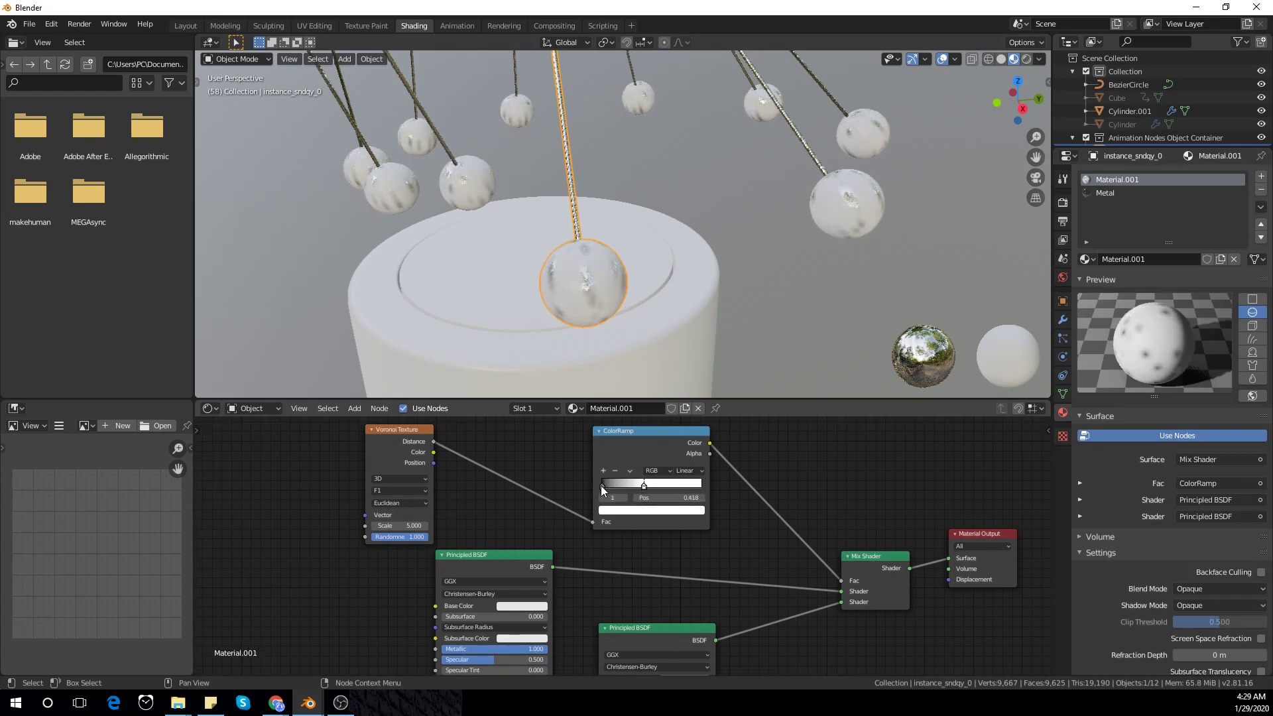
key(ctrl+z)
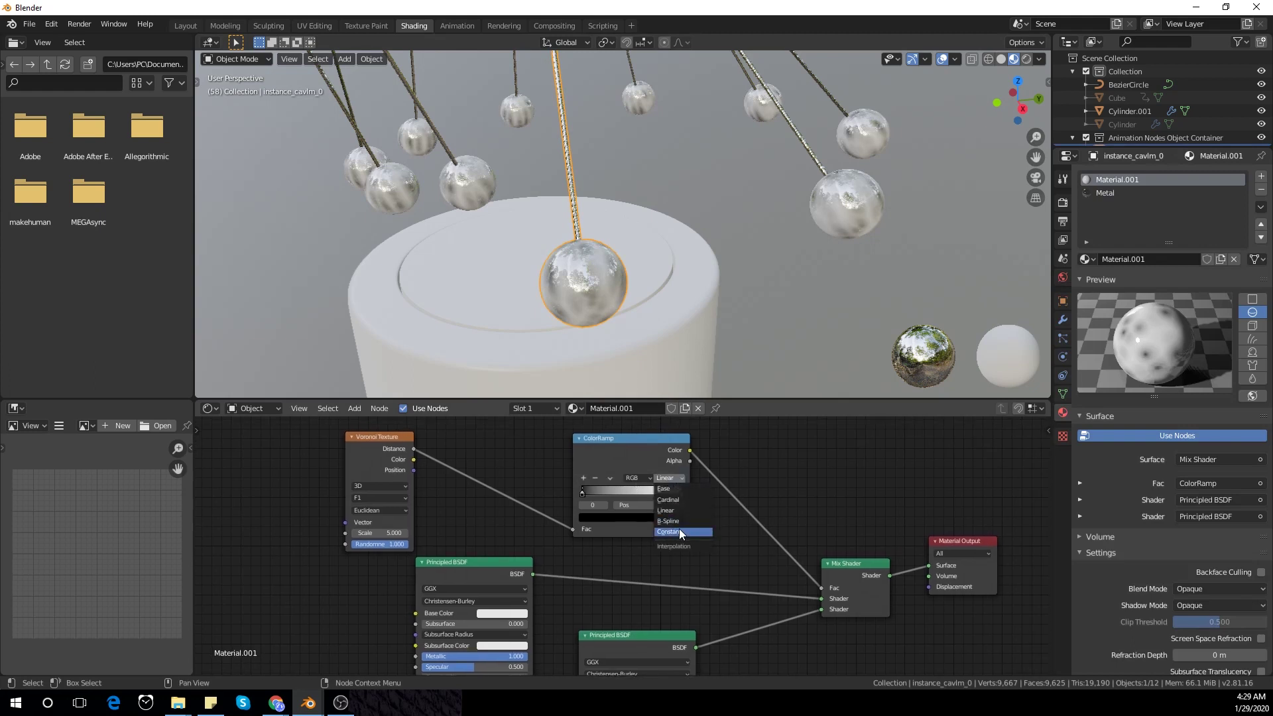
- Set the ColorRamp interpolation to Constant and move its stop to position 0.382
click(679, 531)
drag(678, 494, 621, 493)
scroll(459, 515, down, 2)
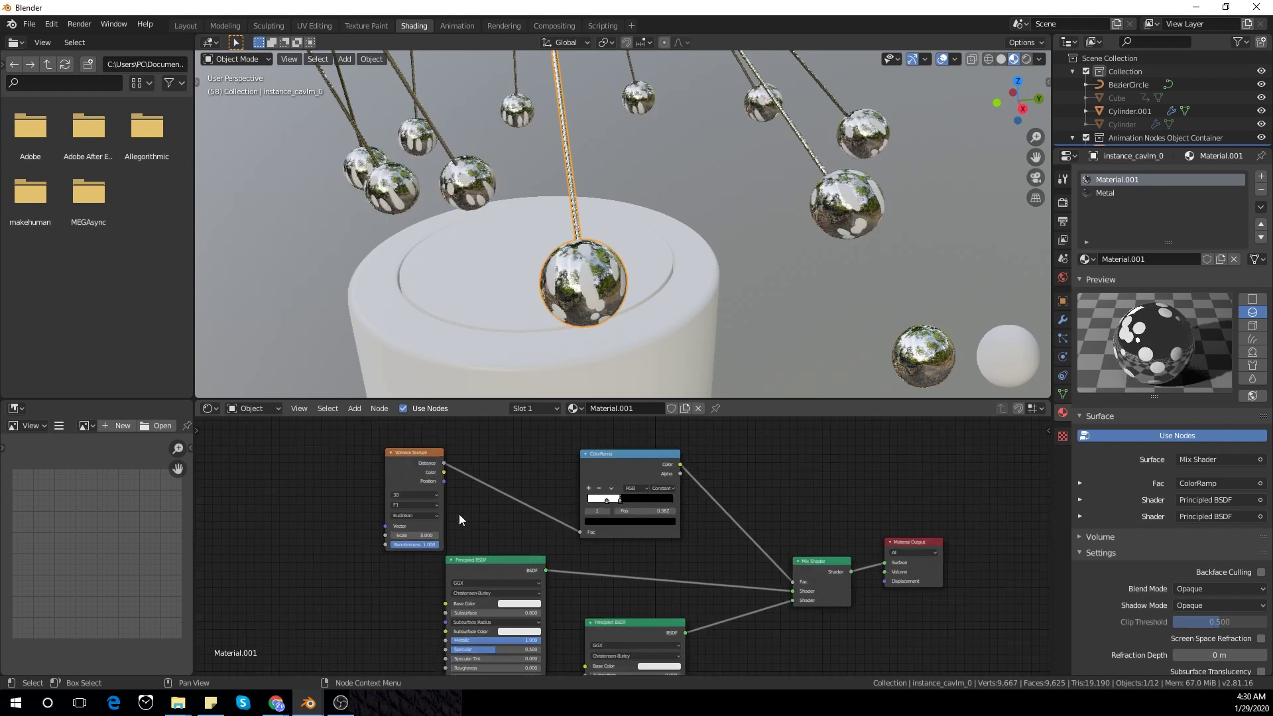
- Add Texture Coordinate and Mapping nodes before the Voronoi Texture and connect the Object output to the Mapping's Vector input
key(ctrl+t)
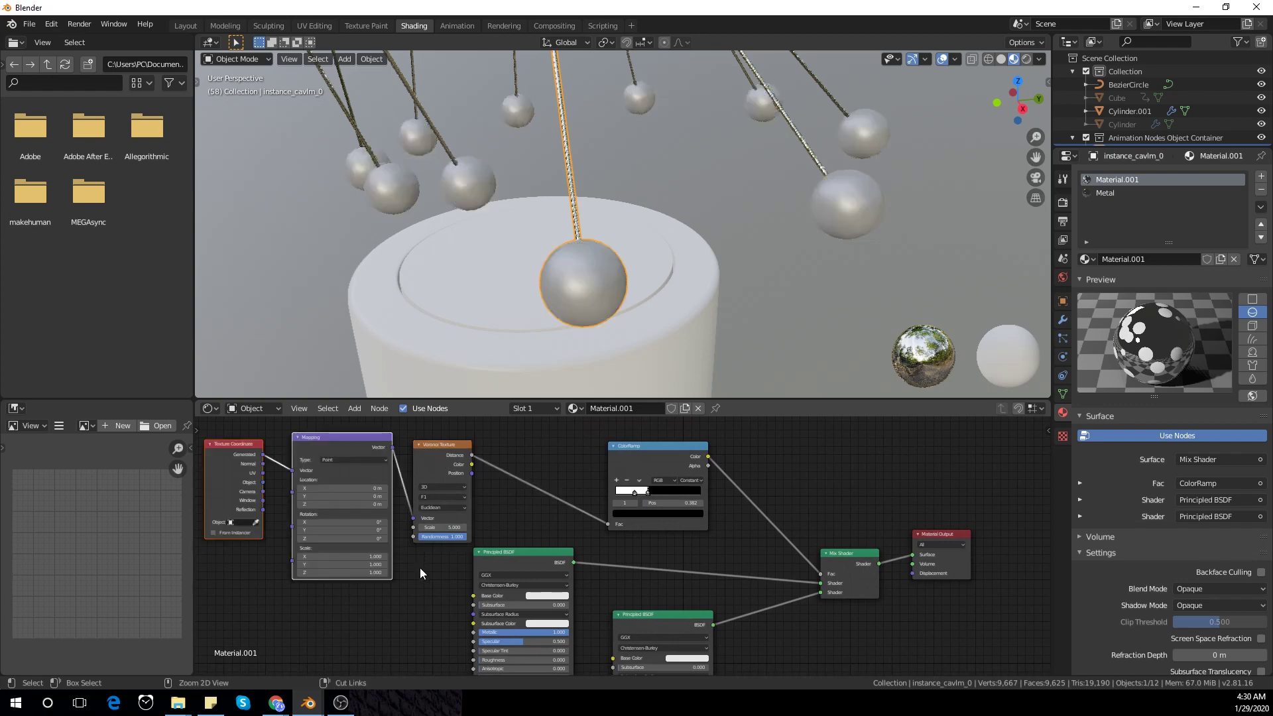
middle_drag(419, 567, 496, 578)
scroll(517, 494, up, 3)
middle_drag(519, 491, 597, 495)
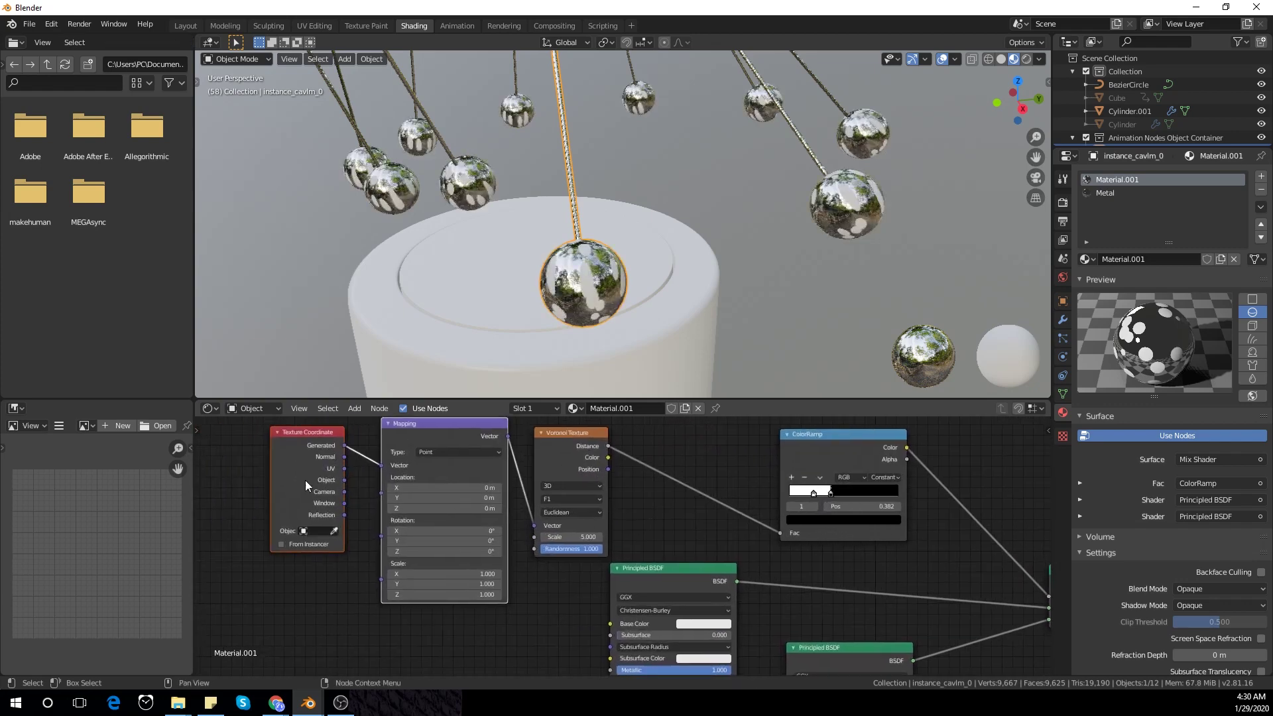
drag(344, 480, 380, 465)
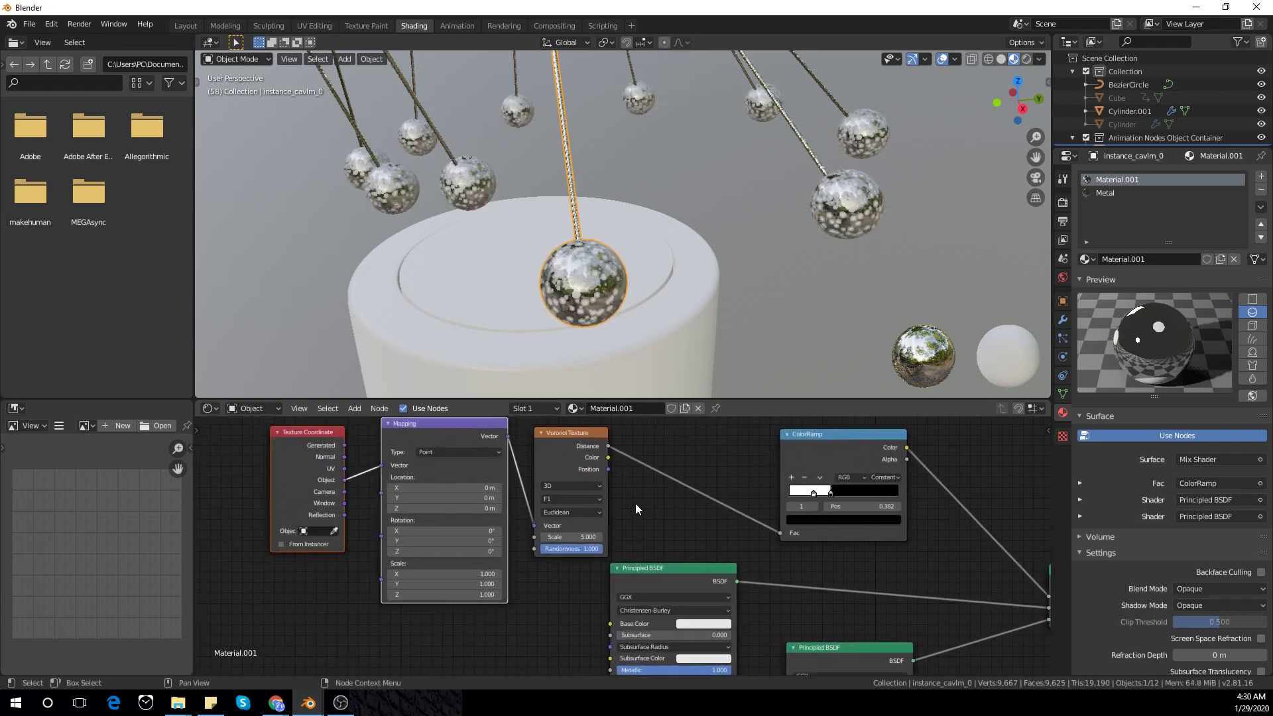
- Rearrange the ColorRamp stops so black covers the low end and the white stop sits at position 0.268
scroll(581, 333, up, 4)
shift+middle_drag(598, 316, 620, 293)
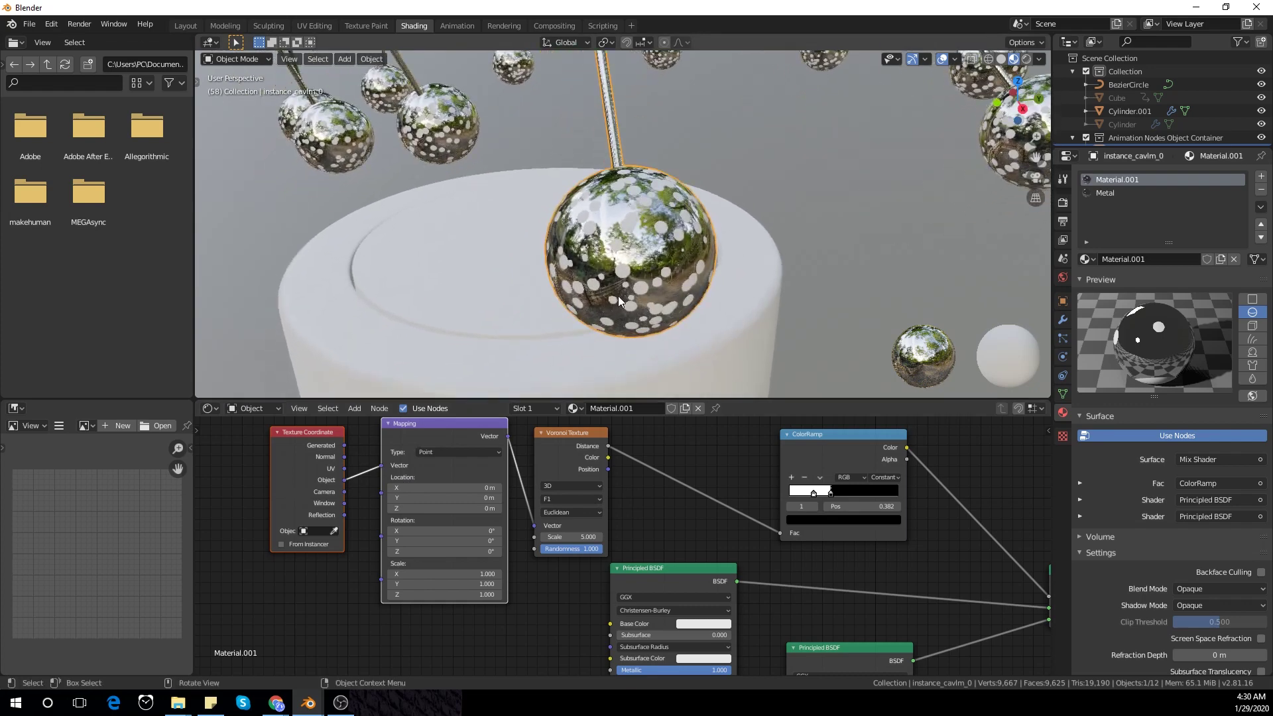
scroll(732, 497, up, 1)
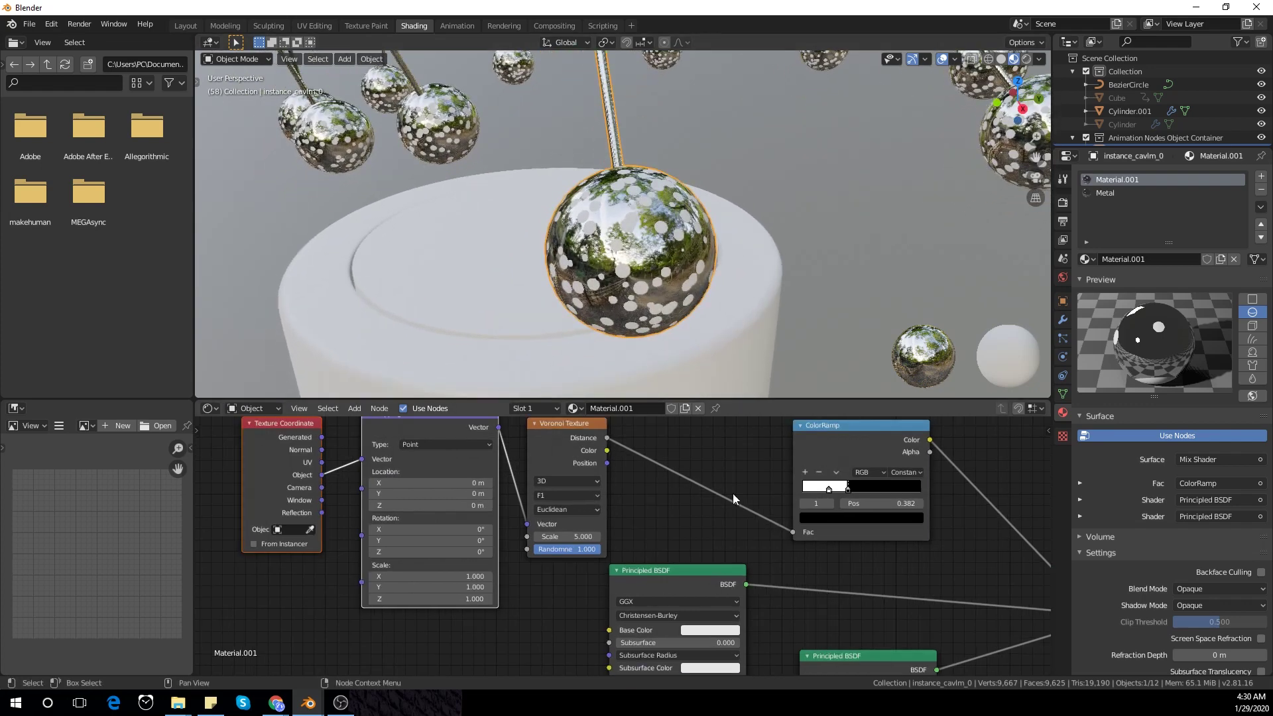
middle_drag(842, 495, 767, 519)
drag(771, 515, 746, 524)
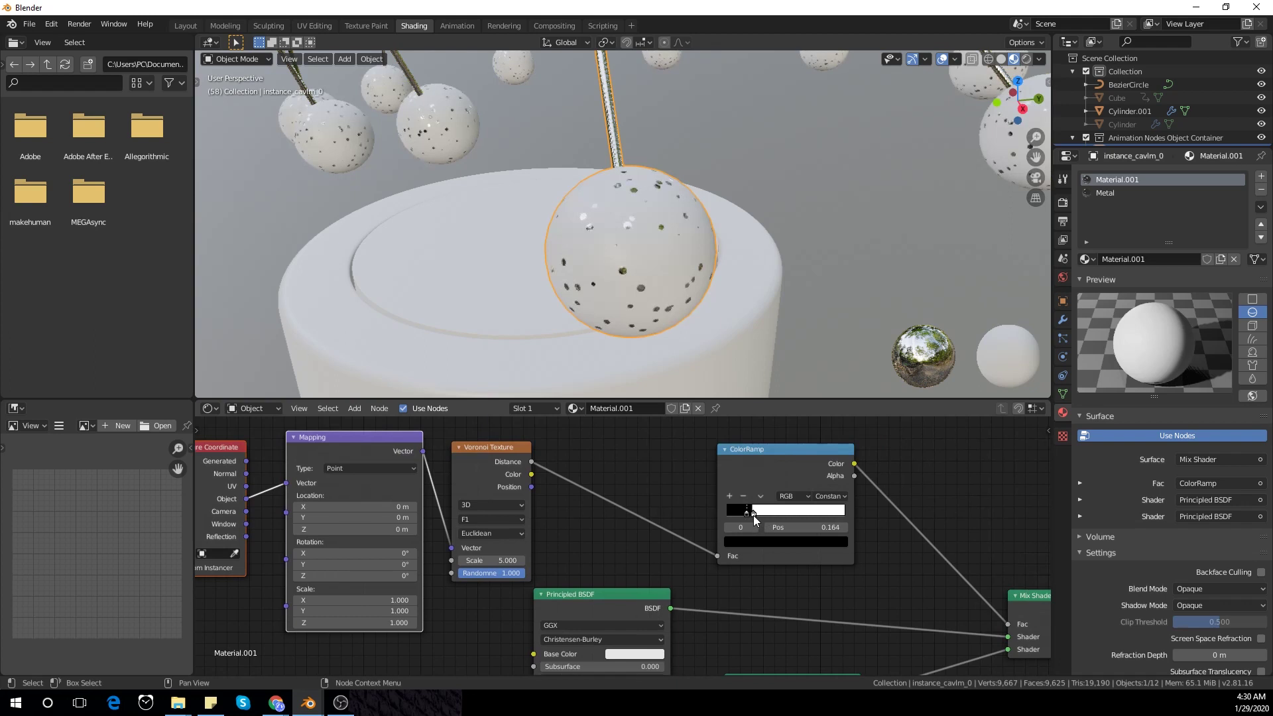
click(754, 515)
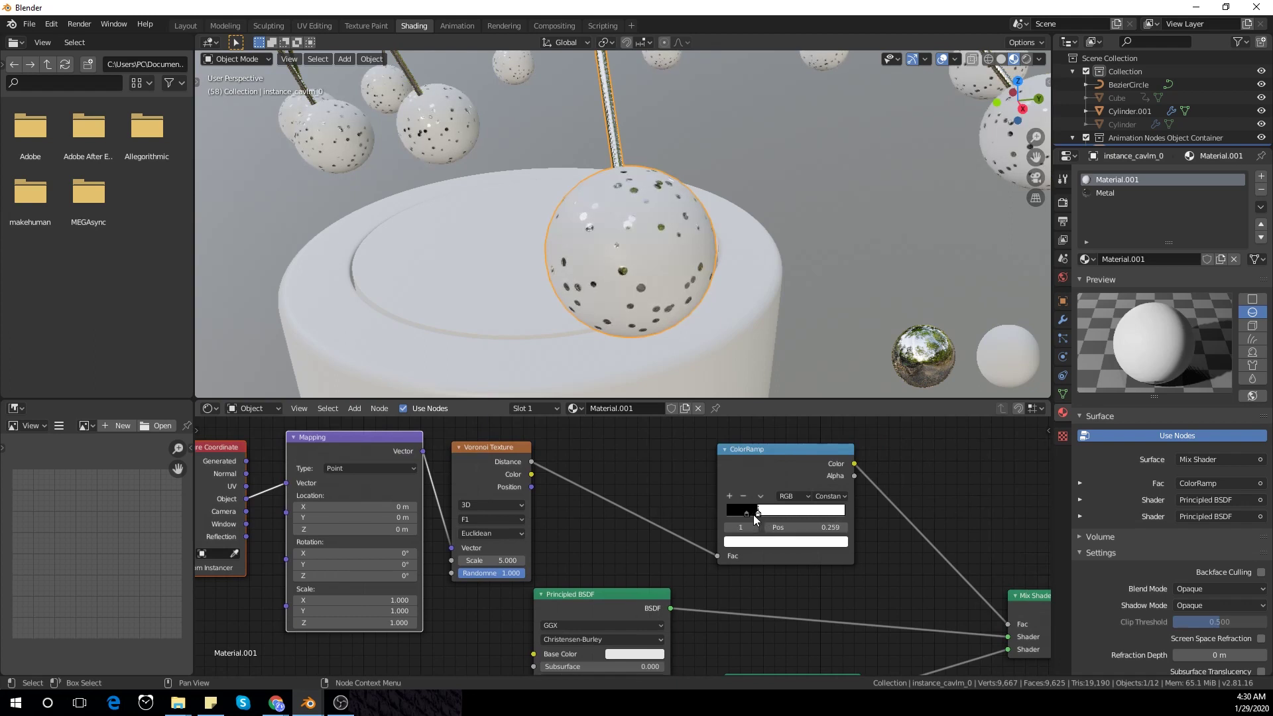
click(750, 518)
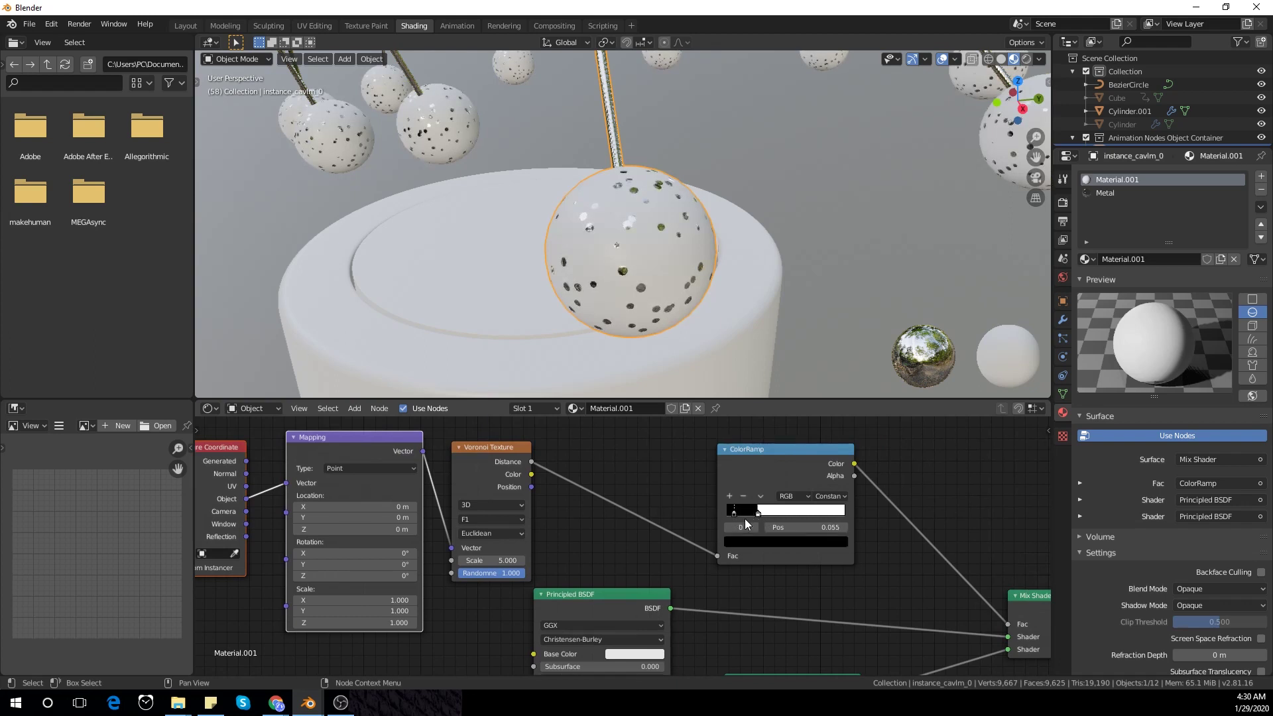
mouse_move(758, 515)
mouse_down()
mouse_move(769, 516)
mouse_move(754, 518)
mouse_up()
scroll(697, 229, down, 6)
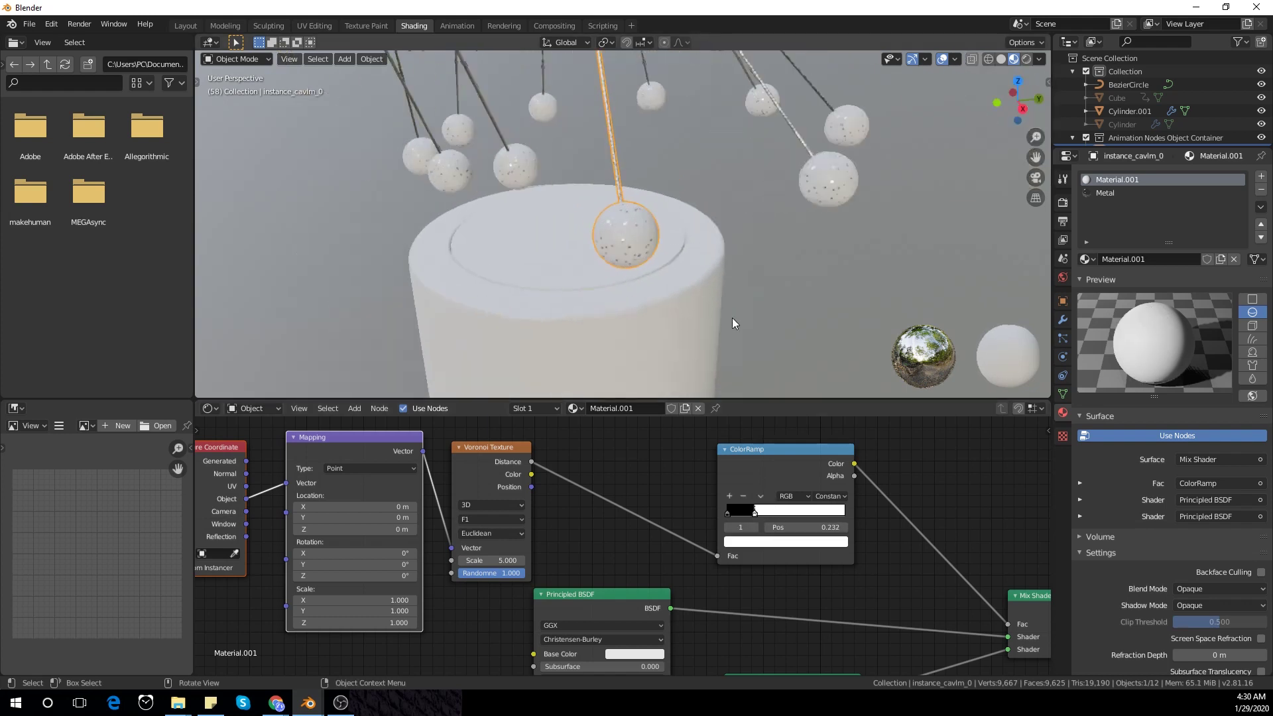
scroll(732, 317, up, 2)
drag(765, 512, 760, 511)
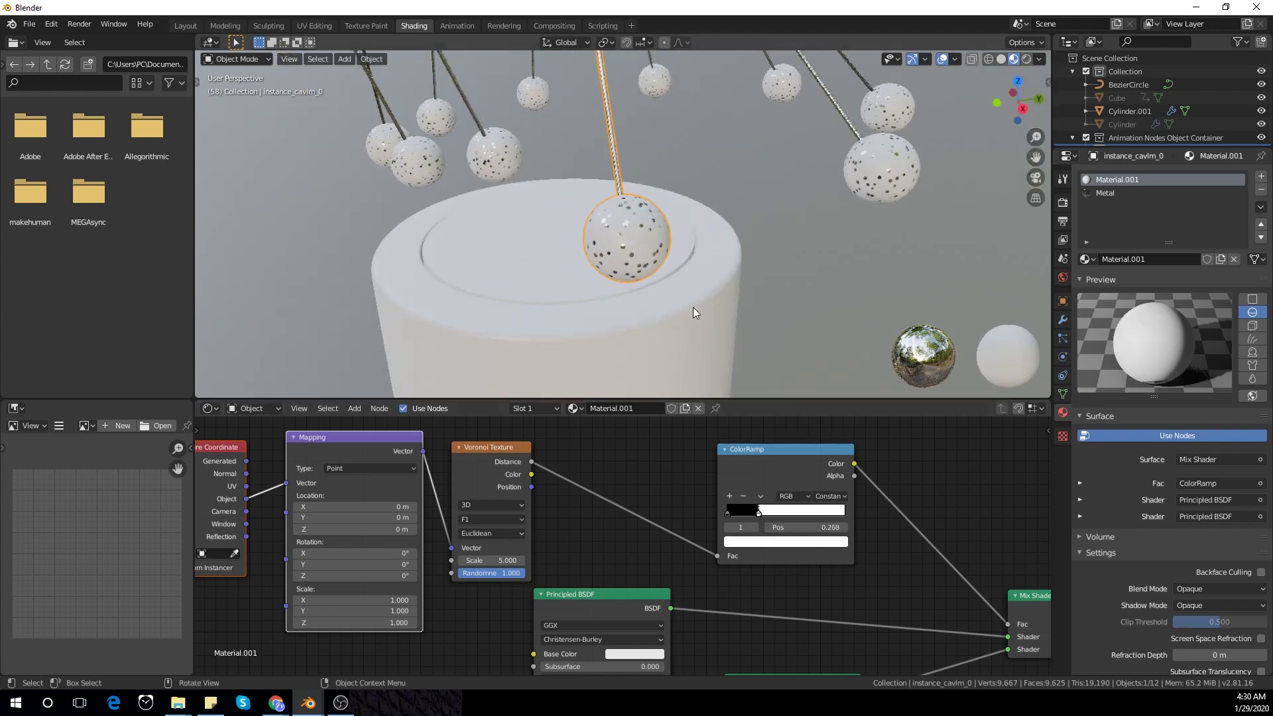
- Try a Subsurface value of 1.000 and an orange Subsurface Color on the metallic Principled BSDF, and reset both
scroll(683, 299, down, 2)
scroll(630, 298, down, 3)
mouse_move(672, 289)
middle_down()
mouse_move(630, 299)
mouse_move(767, 302)
mouse_move(574, 262)
mouse_move(551, 312)
mouse_move(663, 299)
middle_up()
scroll(651, 312, up, 5)
middle_drag(663, 636, 574, 477)
drag(524, 508, 576, 509)
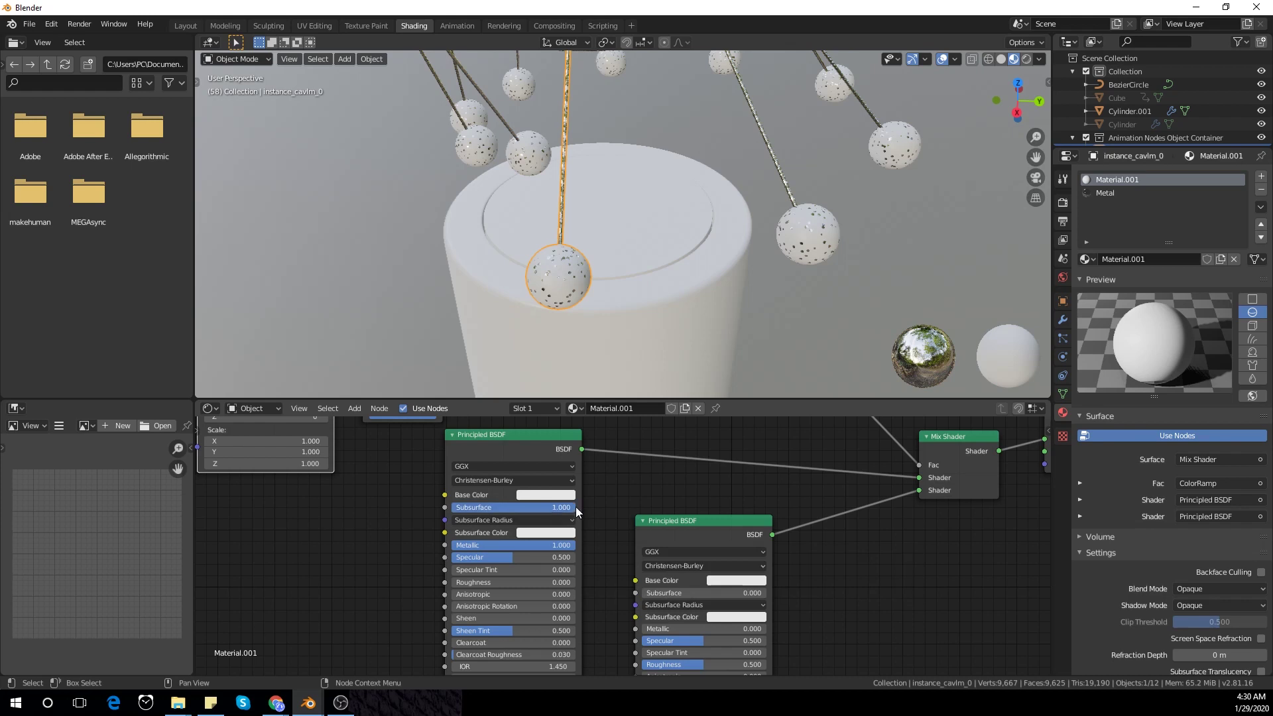
click(551, 535)
drag(561, 415, 551, 432)
drag(561, 507, 452, 507)
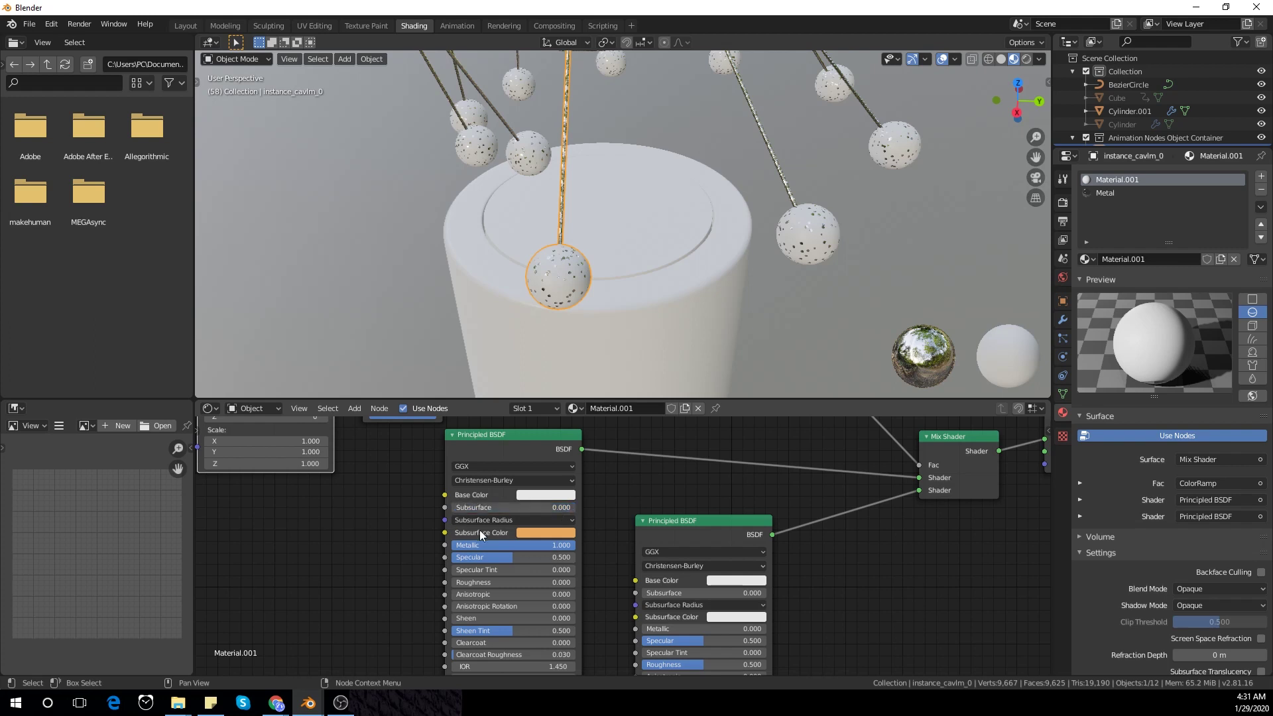
click(538, 532)
drag(557, 478, 623, 500)
- Set the second Principled BSDF's Subsurface to 1.000 and its Subsurface Color to a violet-tinged blue
middle_drag(841, 598, 776, 547)
scroll(775, 547, up, 1)
click(671, 530)
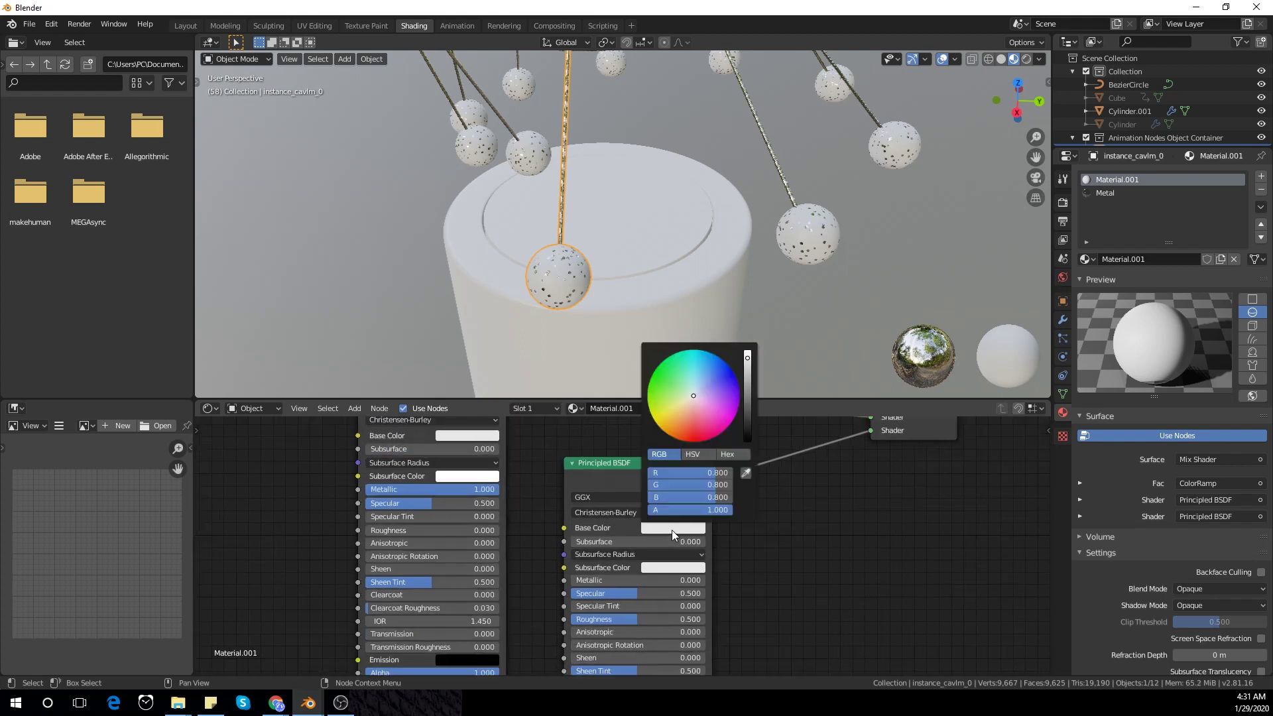
click(675, 569)
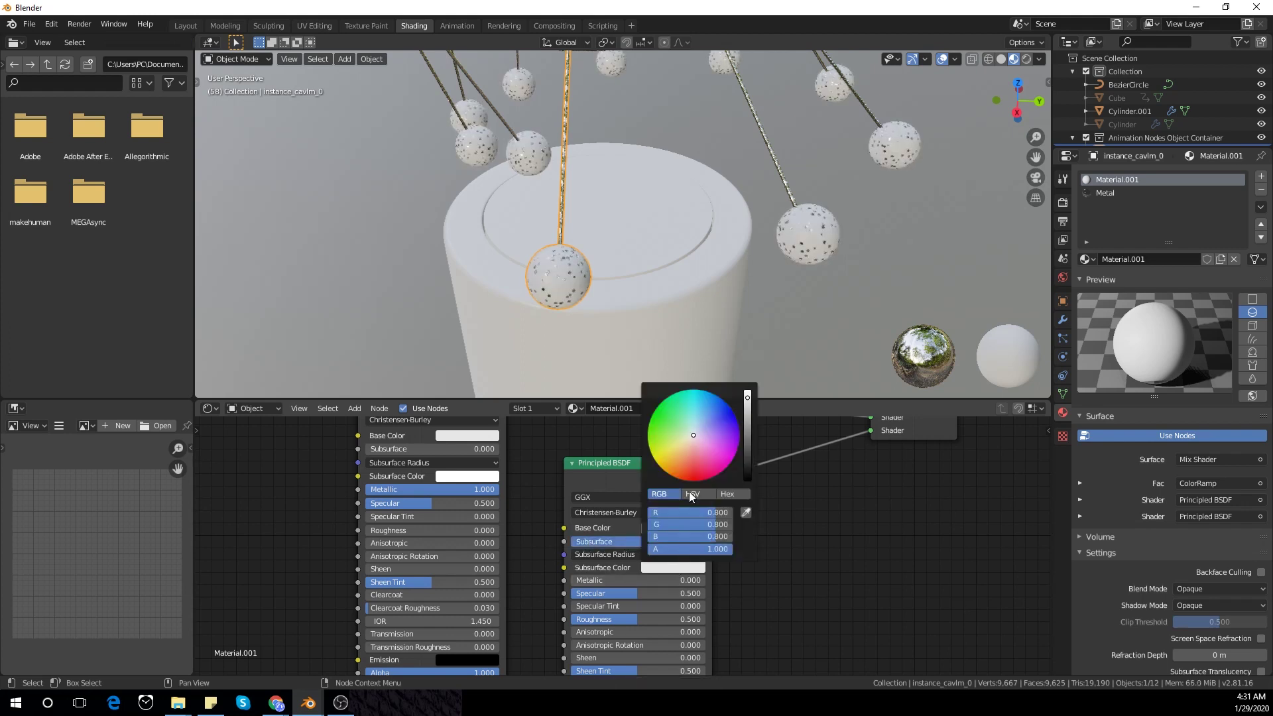
drag(684, 461, 710, 408)
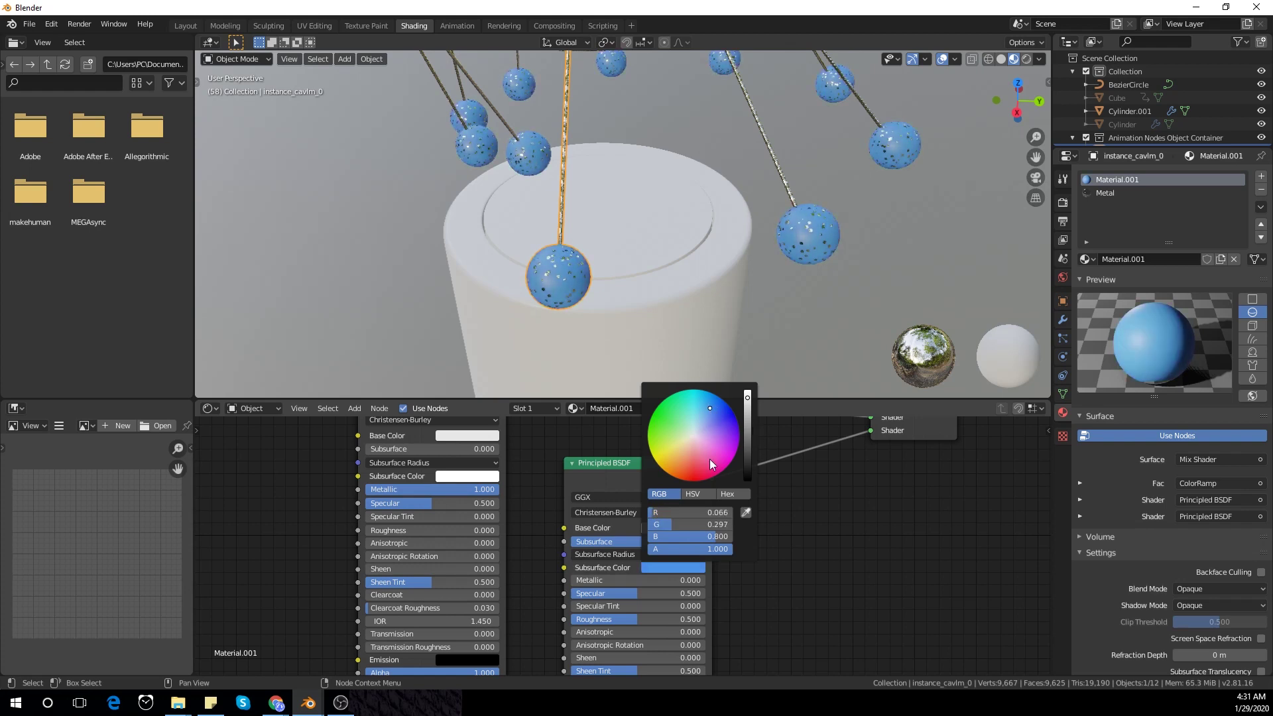
click(711, 416)
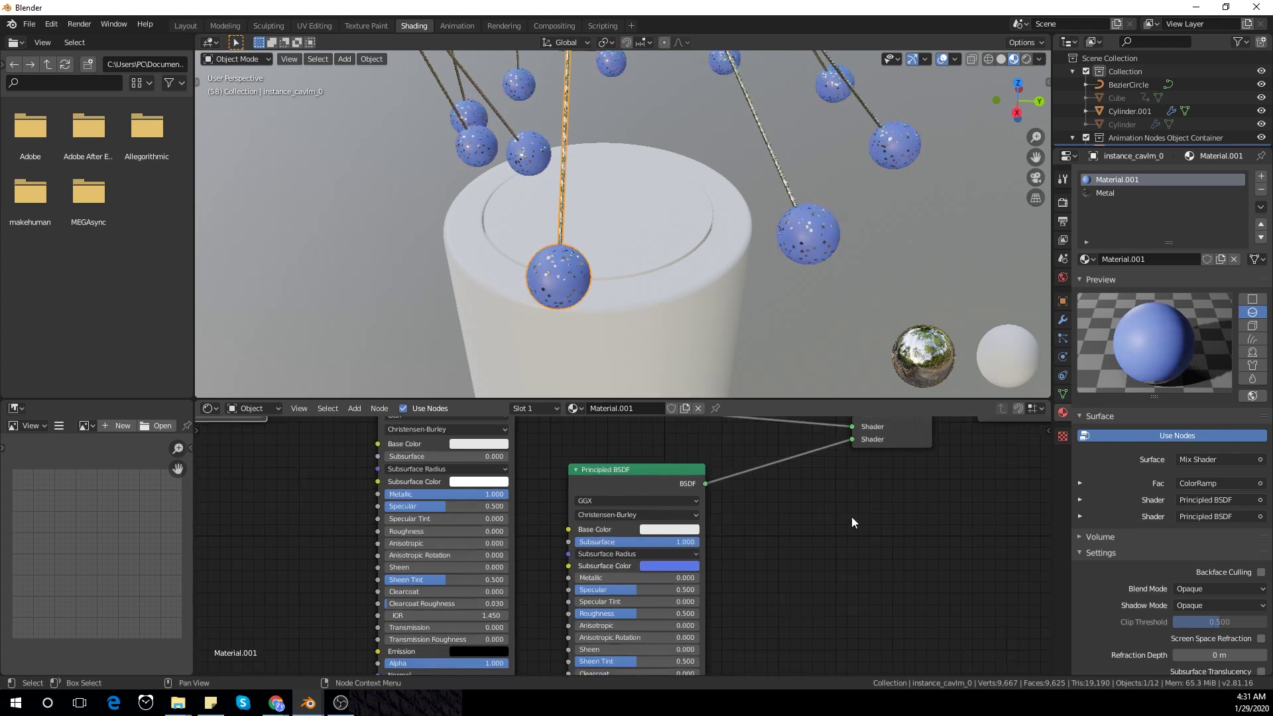
- Select the pedestal cylinder and create a new material for it
click(745, 350)
scroll(728, 328, down, 4)
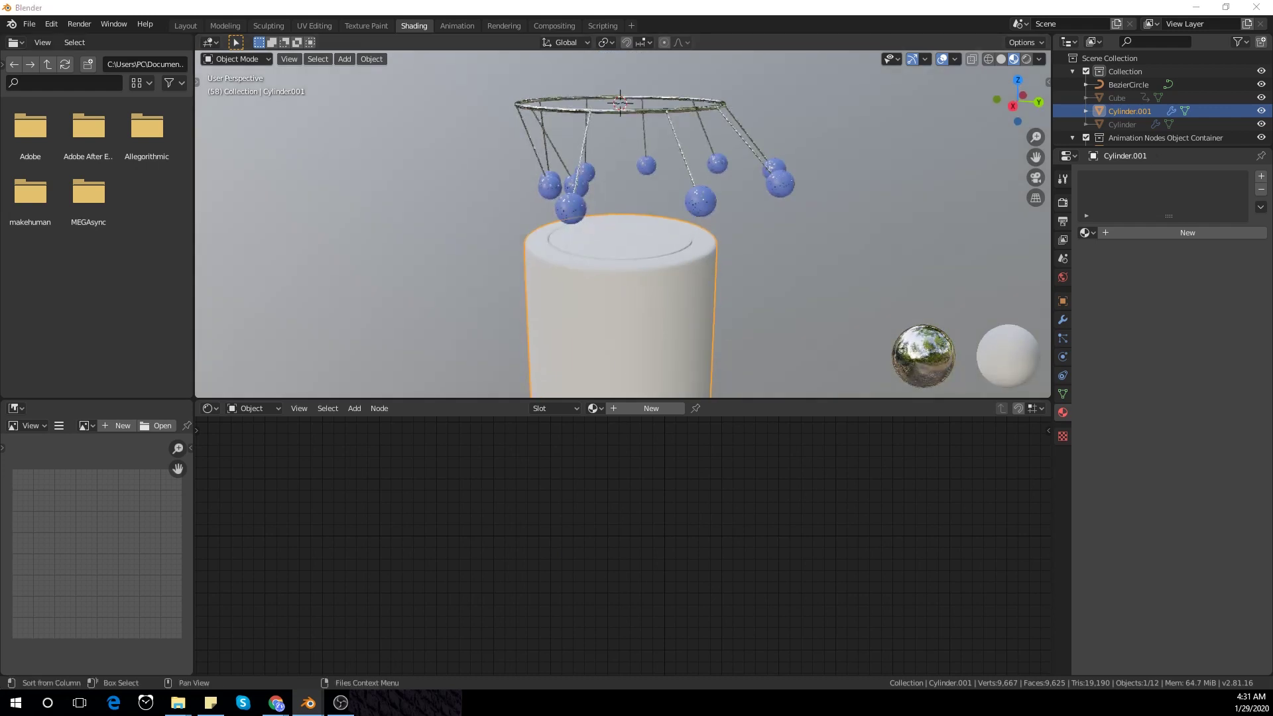
middle_drag(611, 284, 613, 308)
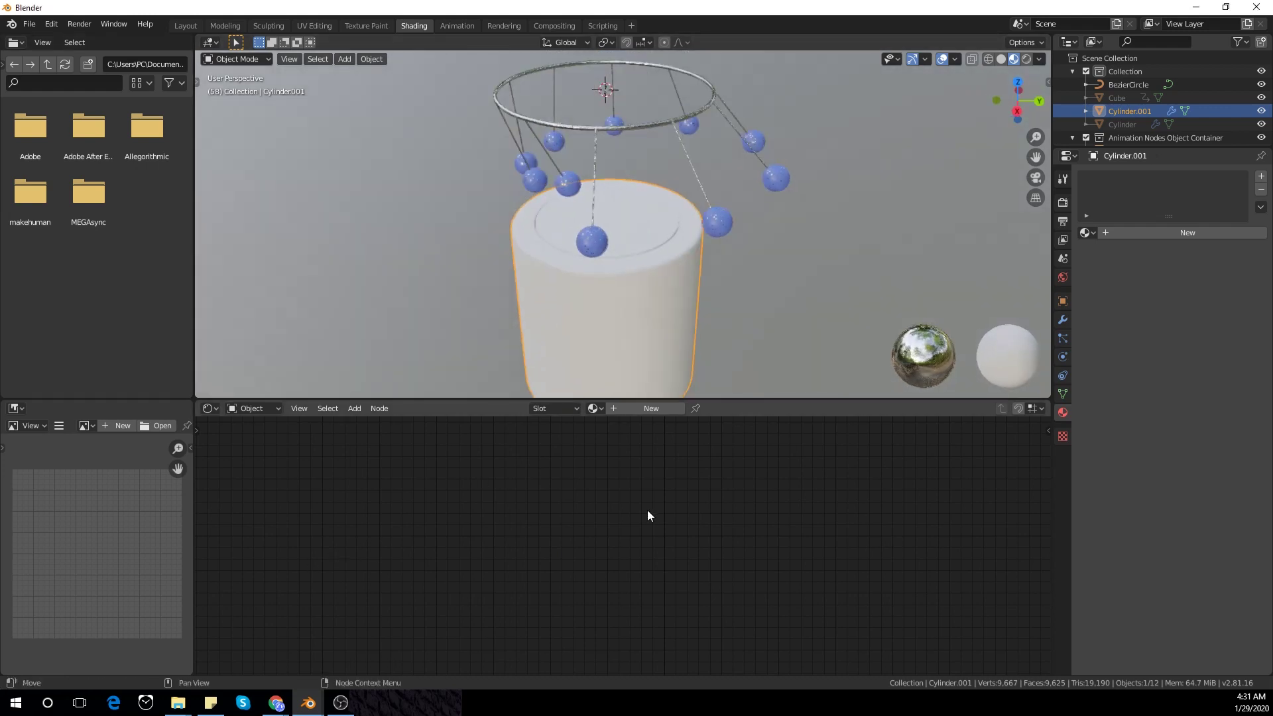
click(647, 409)
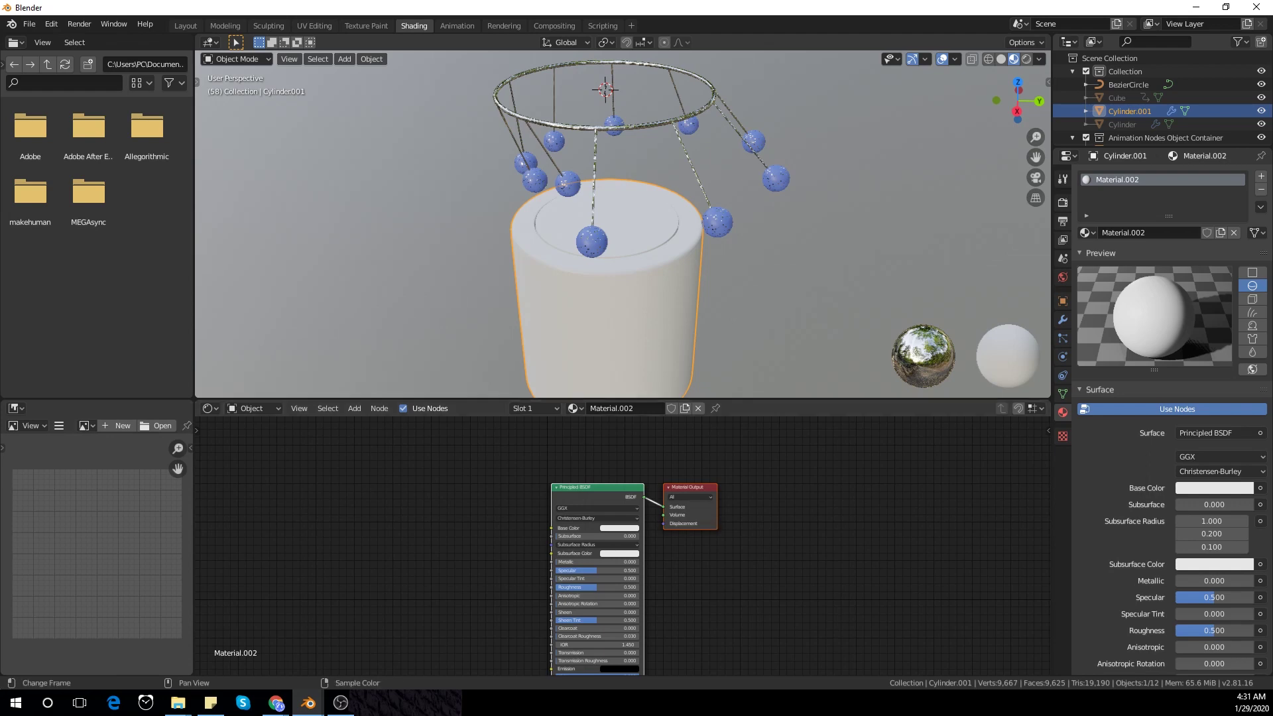
drag(487, 441, 745, 530)
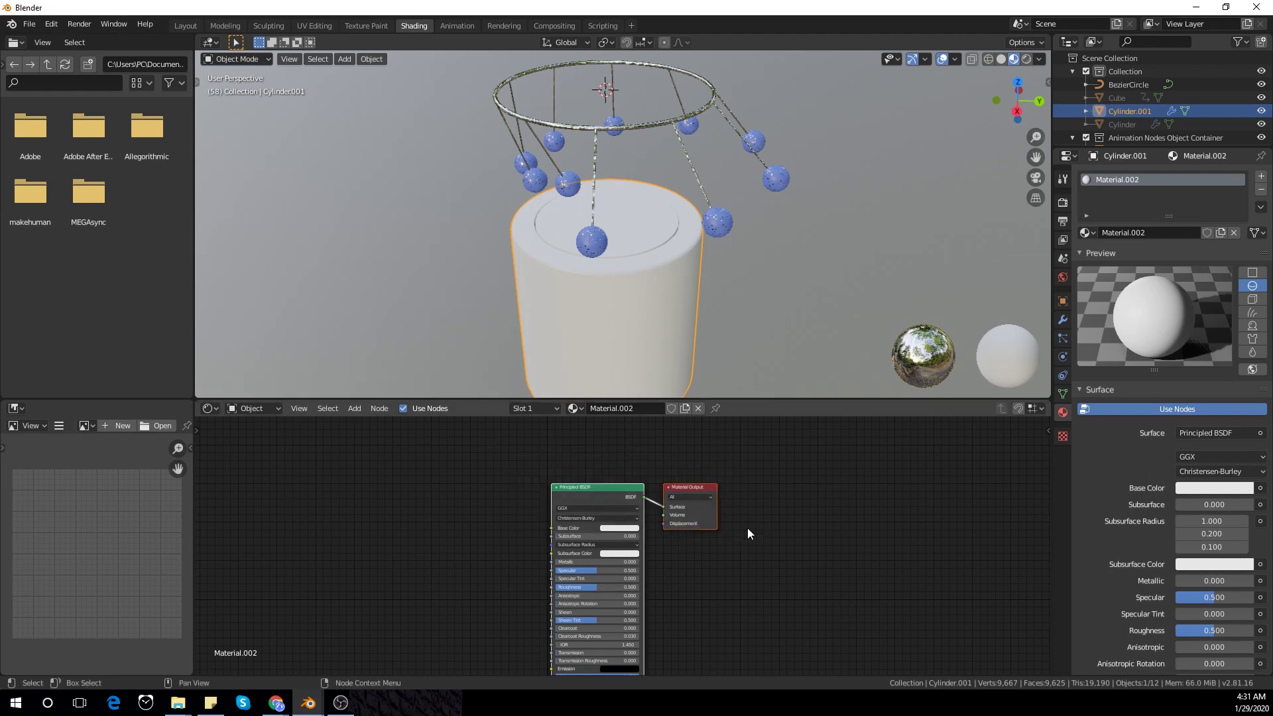
- Copy all shader nodes from the pendulum's Material.001 and paste them into the cylinder's Material.002
click(712, 238)
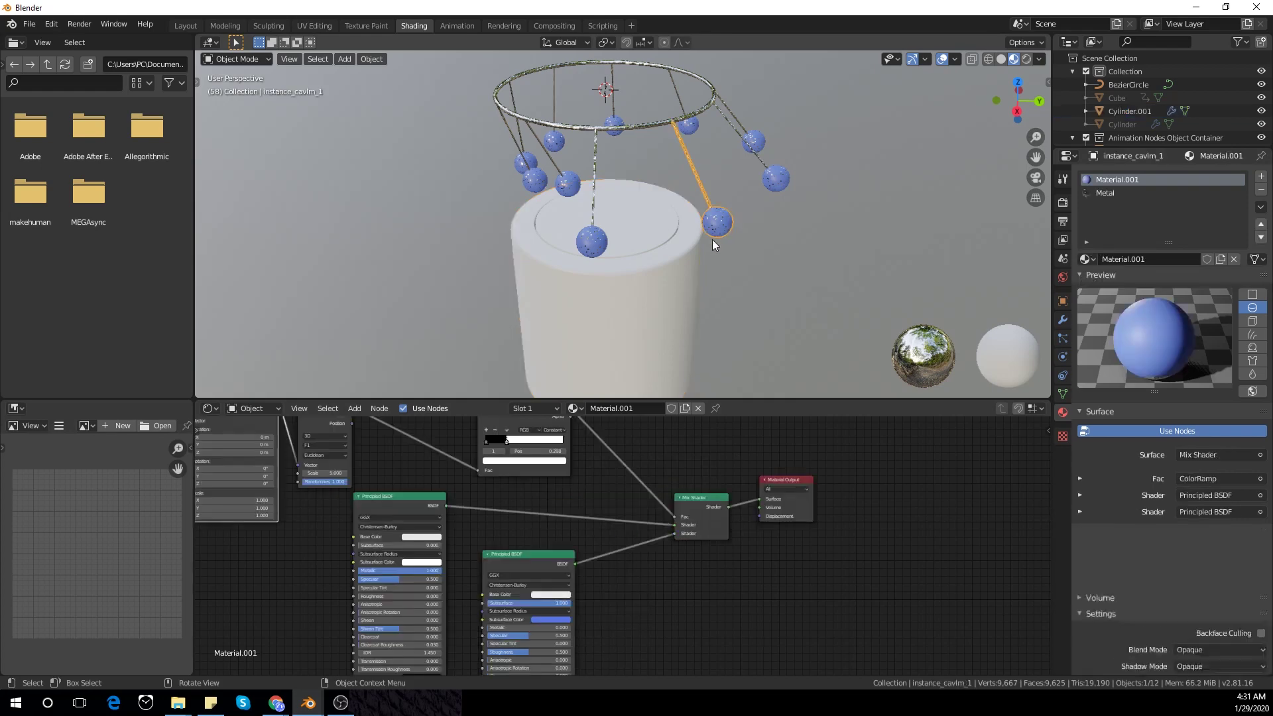
key(Home)
drag(371, 431, 694, 613)
right_click(692, 504)
click(655, 470)
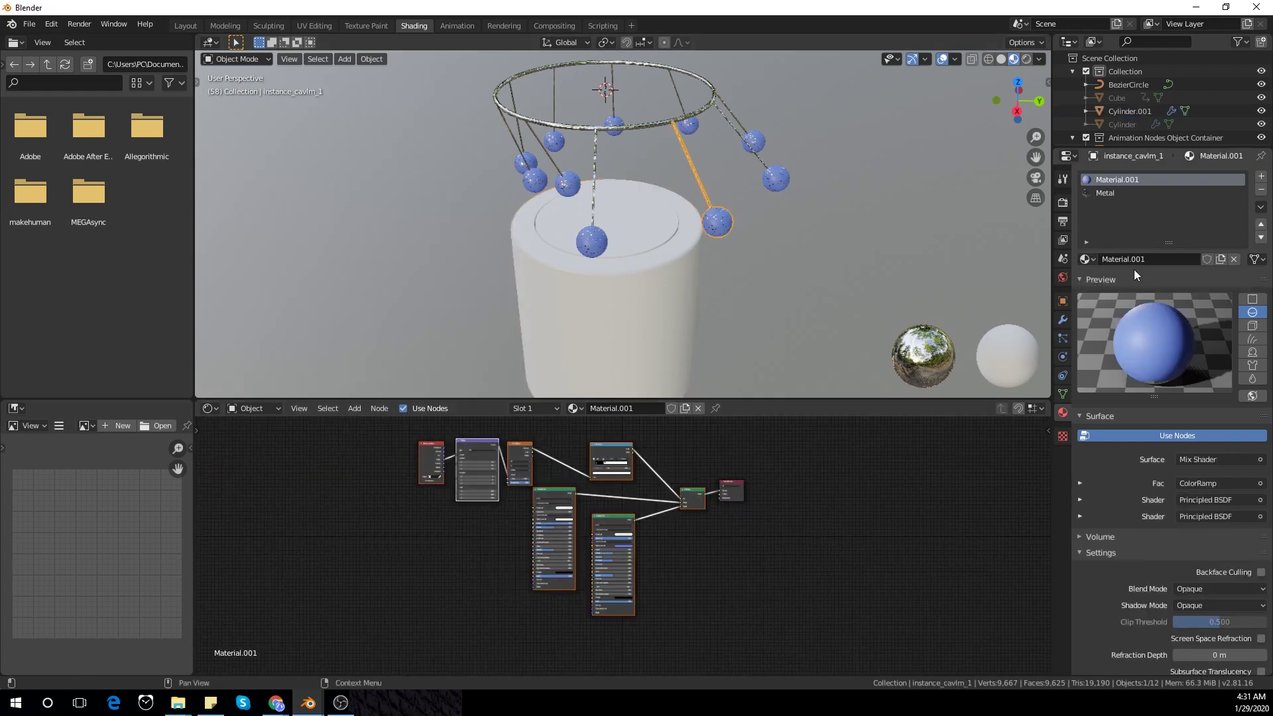
click(699, 300)
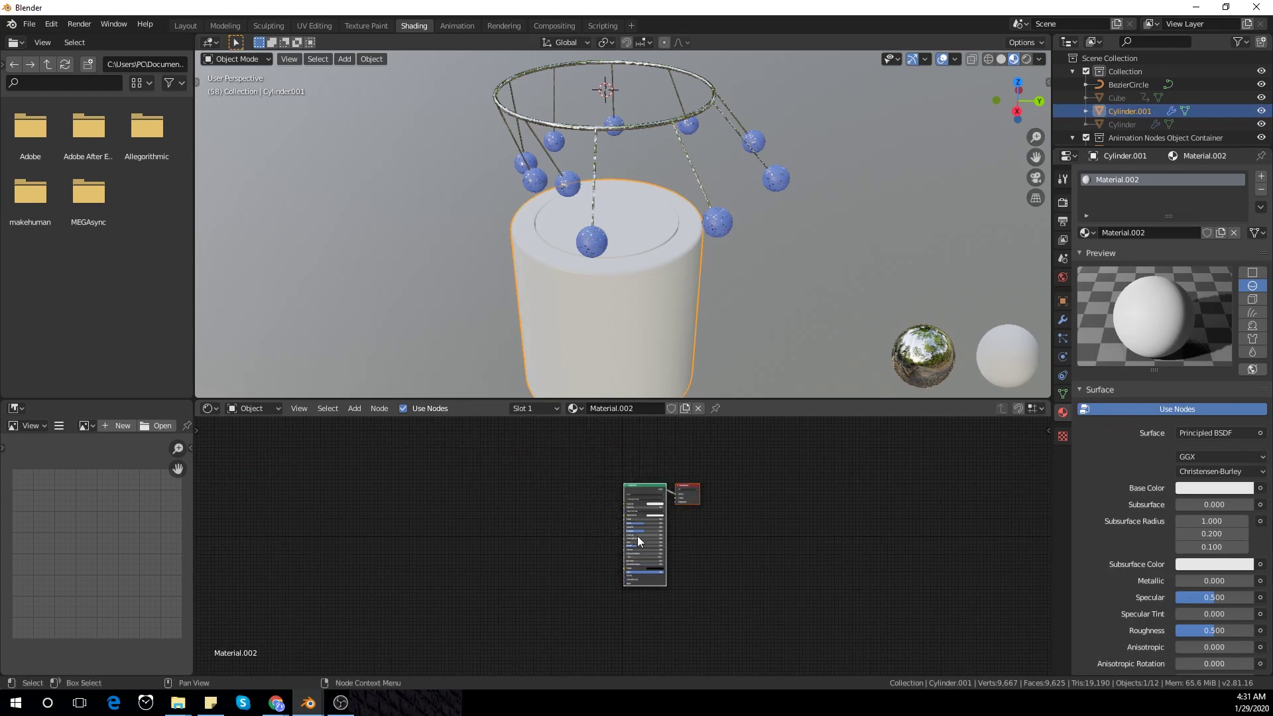
key(ctrl+v)
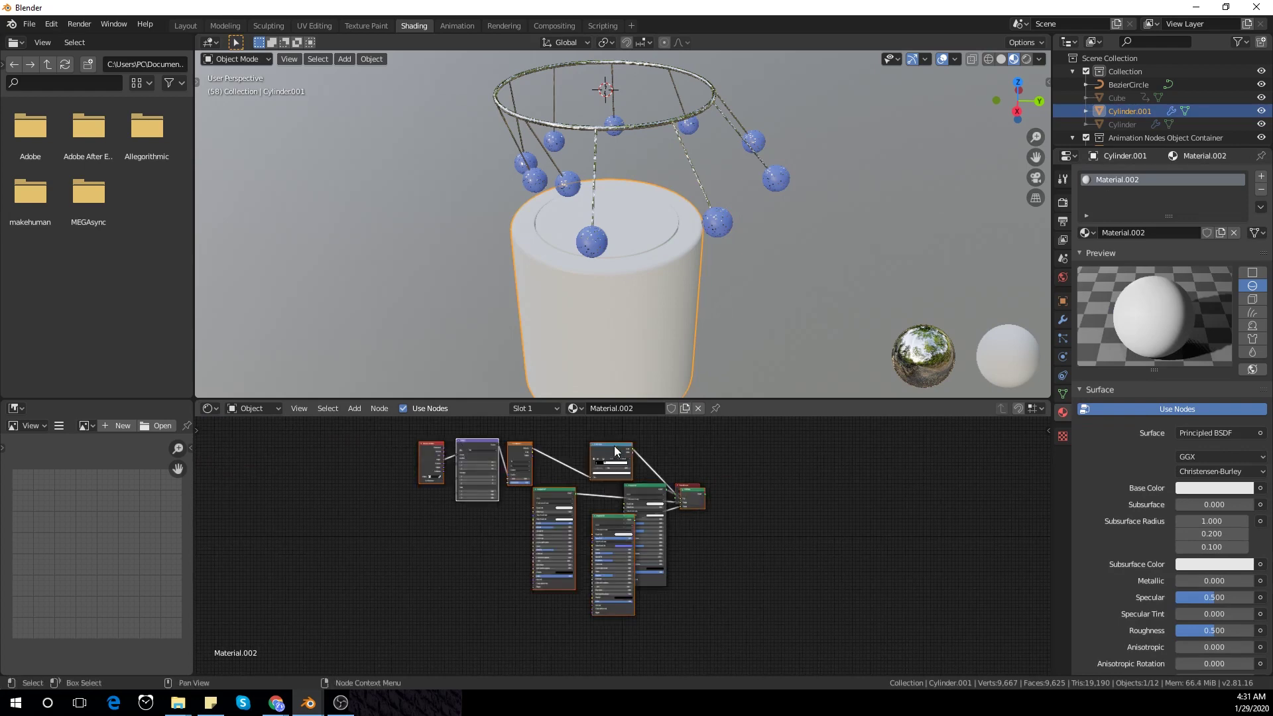
- Replace the cylinder material's default Principled BSDF with the pasted nodes, connecting the Mix Shader to the Material Output's Surface input
drag(615, 452, 468, 455)
scroll(571, 542, up, 2)
click(622, 482)
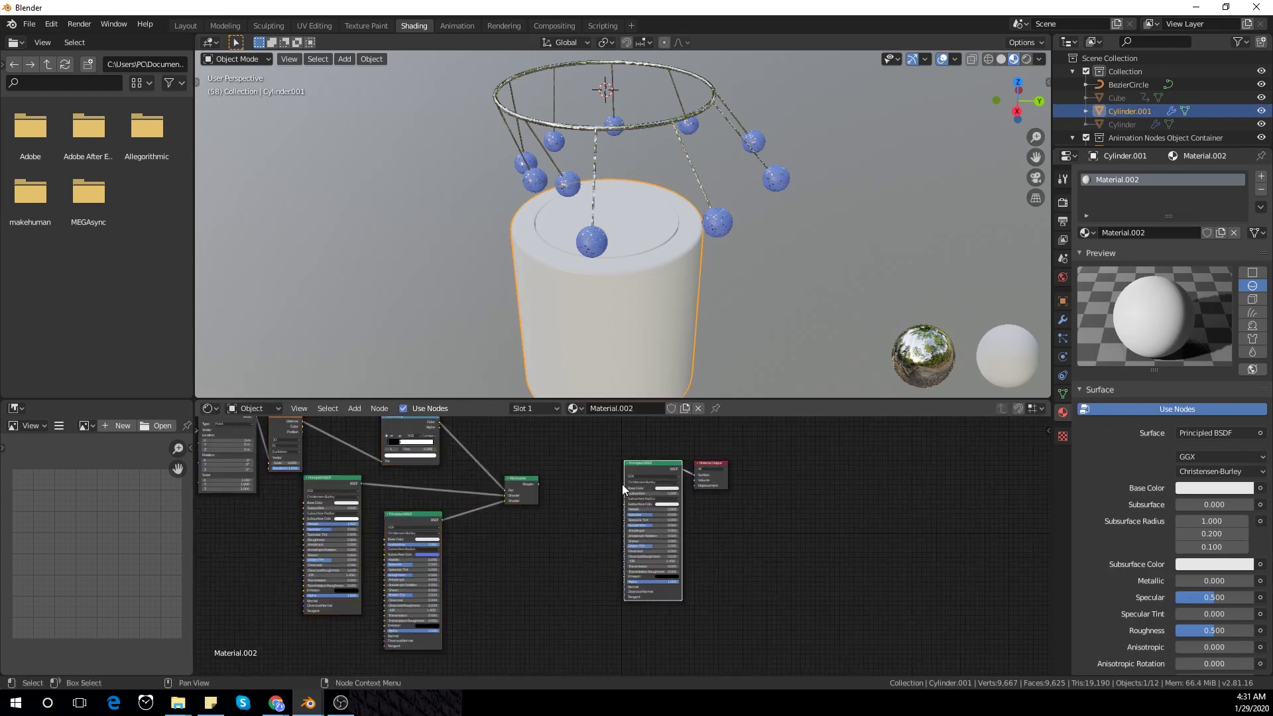
key(x)
drag(538, 484, 700, 476)
key(Home)
drag(265, 432, 650, 656)
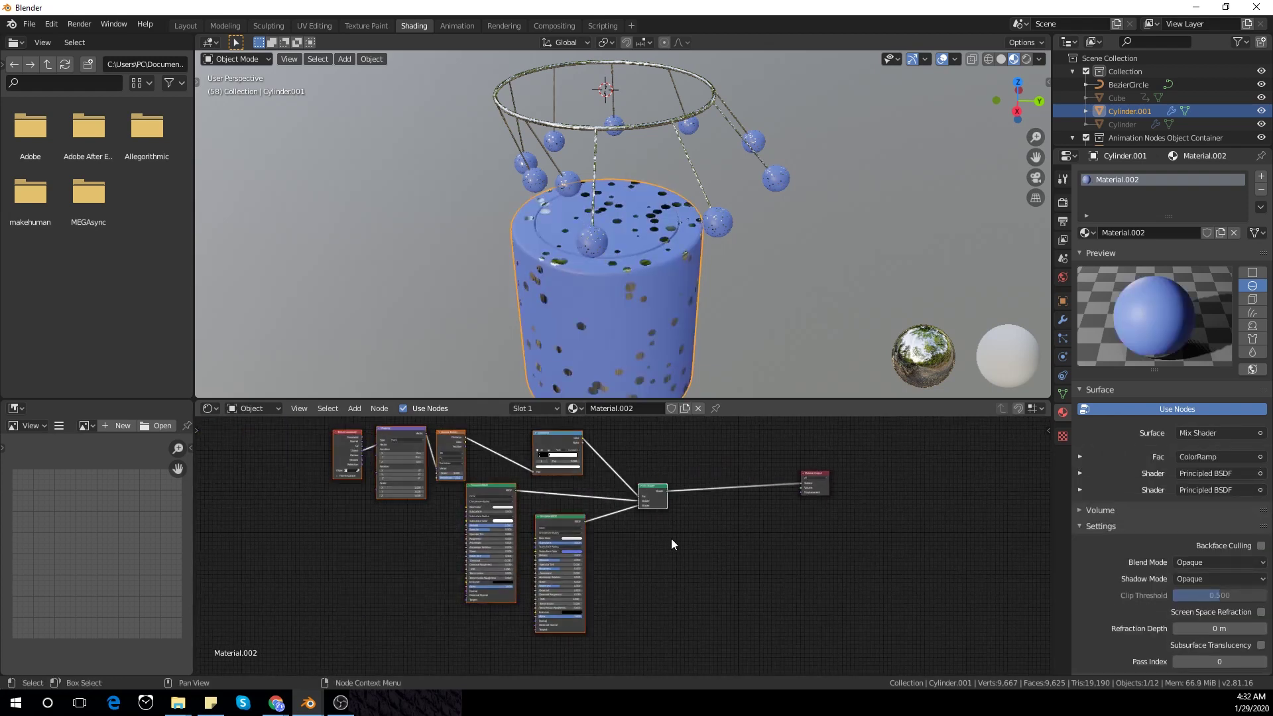
- Set the Subsurface of the cylinder material's second Principled BSDF to 0.000
scroll(671, 545, up, 4)
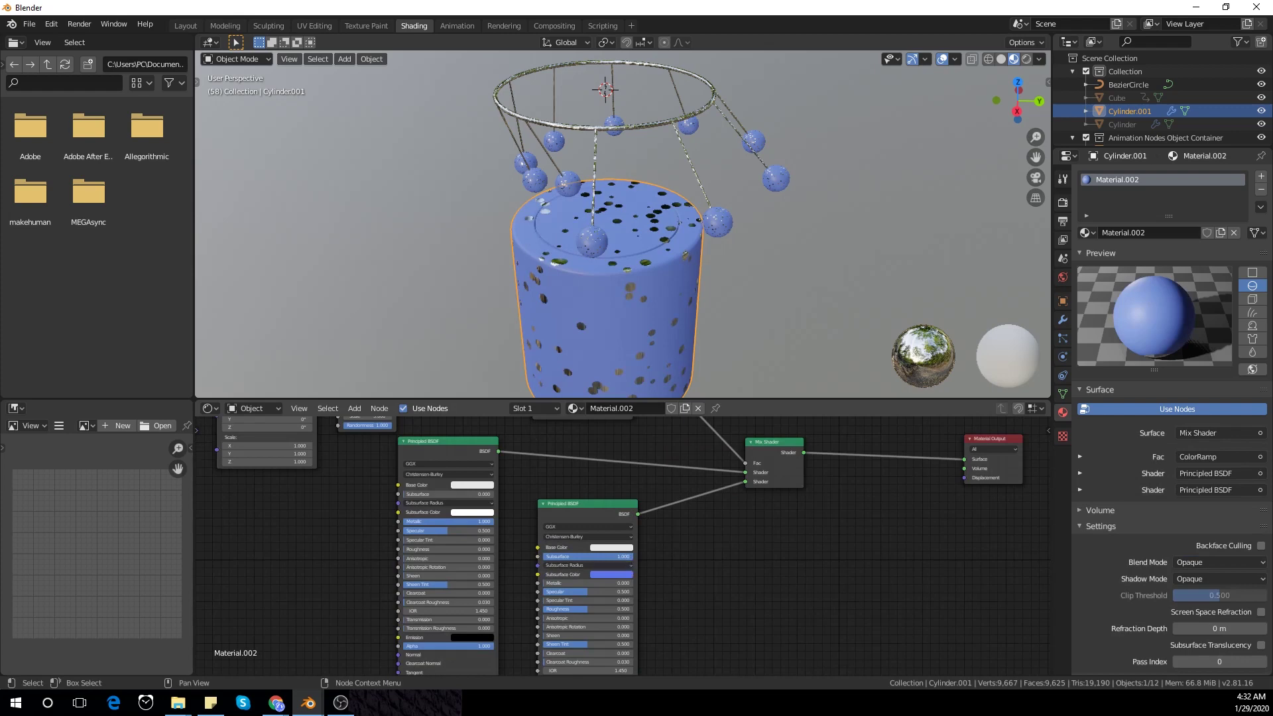
drag(633, 557, 542, 557)
click(630, 547)
scroll(578, 365, up, 1)
- Delete the Texture Coordinate, Mapping and Voronoi Texture nodes from the cylinder material
scroll(586, 477, down, 3)
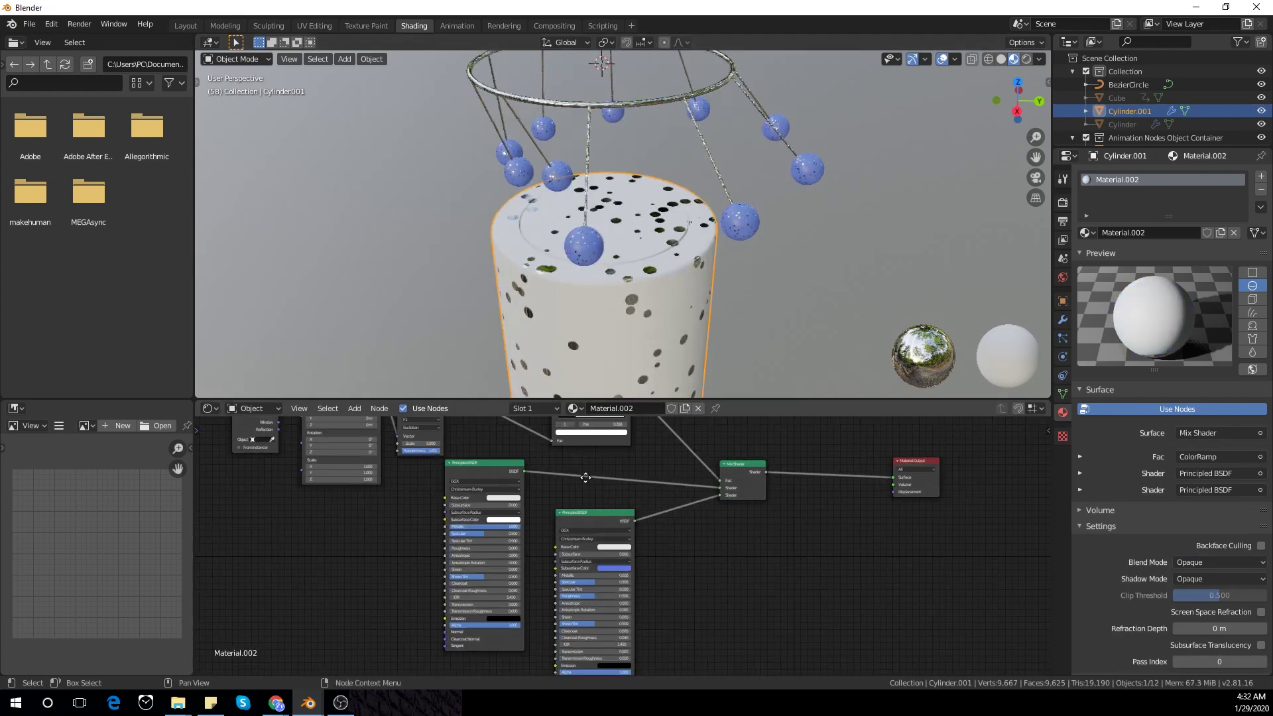
scroll(597, 534, down, 1)
middle_drag(586, 477, 653, 526)
drag(268, 449, 561, 493)
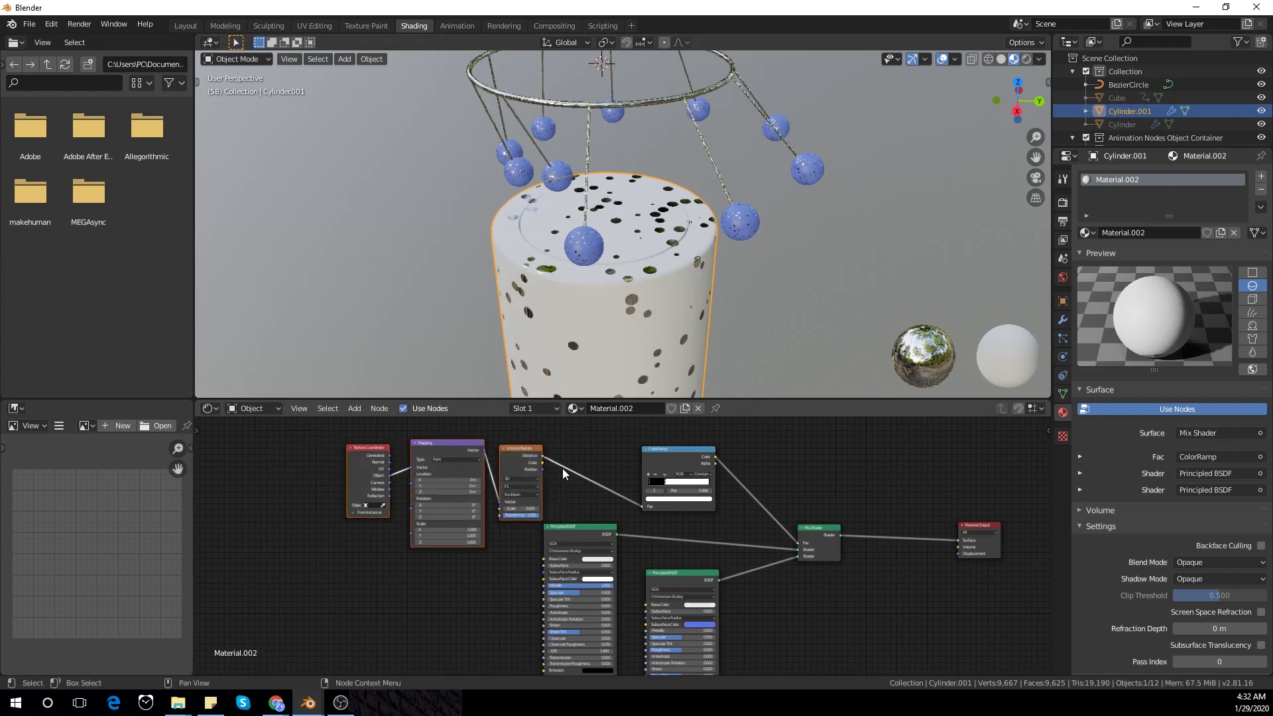
key(x)
- Add a Musgrave Texture node above the shaders and connect its Fac output to the ColorRamp's Fac input
key(shift+a)
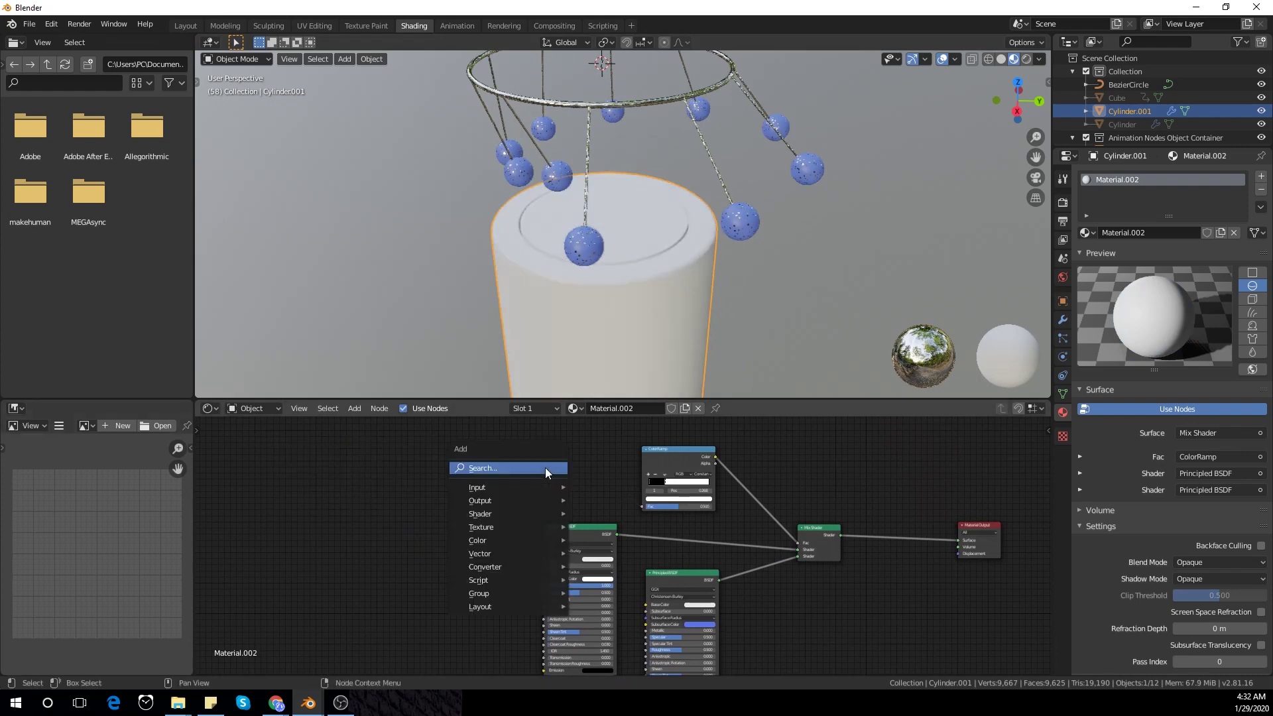
click(545, 467)
text(musgrave)
key(Return)
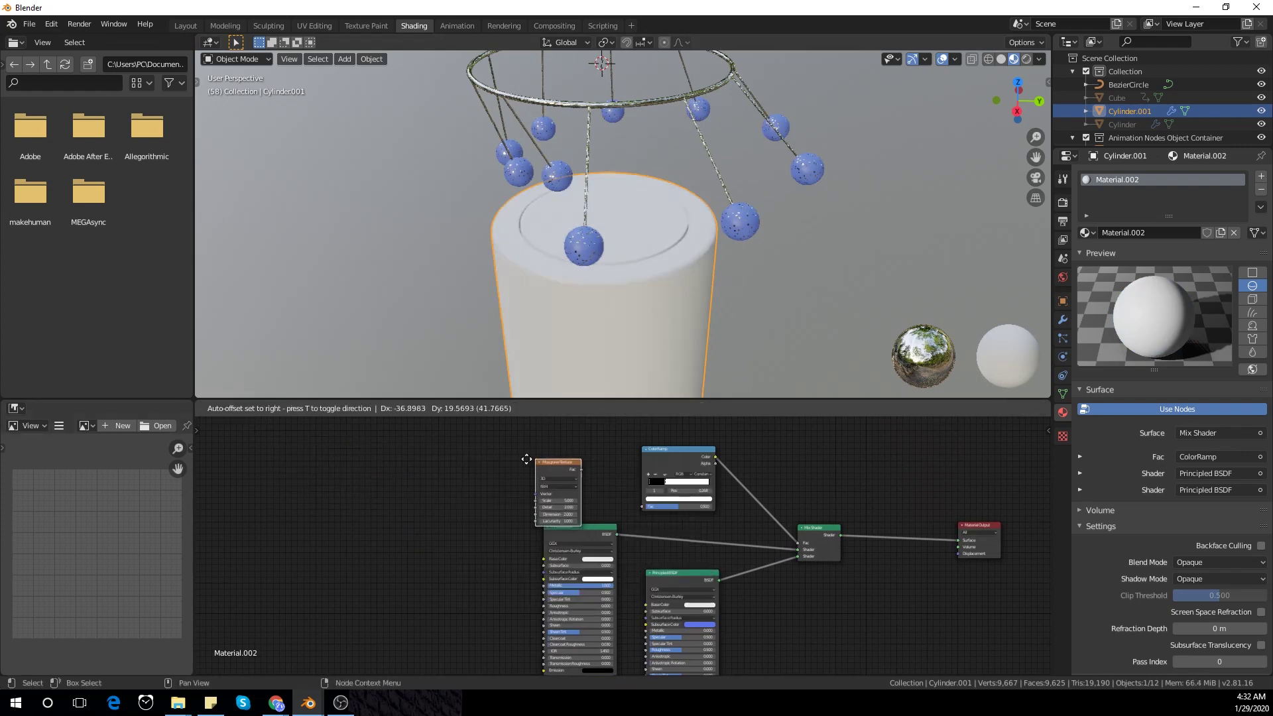
click(510, 458)
scroll(566, 524, up, 3)
mouse_move(517, 491)
mouse_down()
mouse_move(659, 549)
mouse_move(650, 561)
mouse_up()
middle_drag(574, 544, 594, 537)
drag(490, 470, 483, 437)
key(shift+a)
click(332, 514)
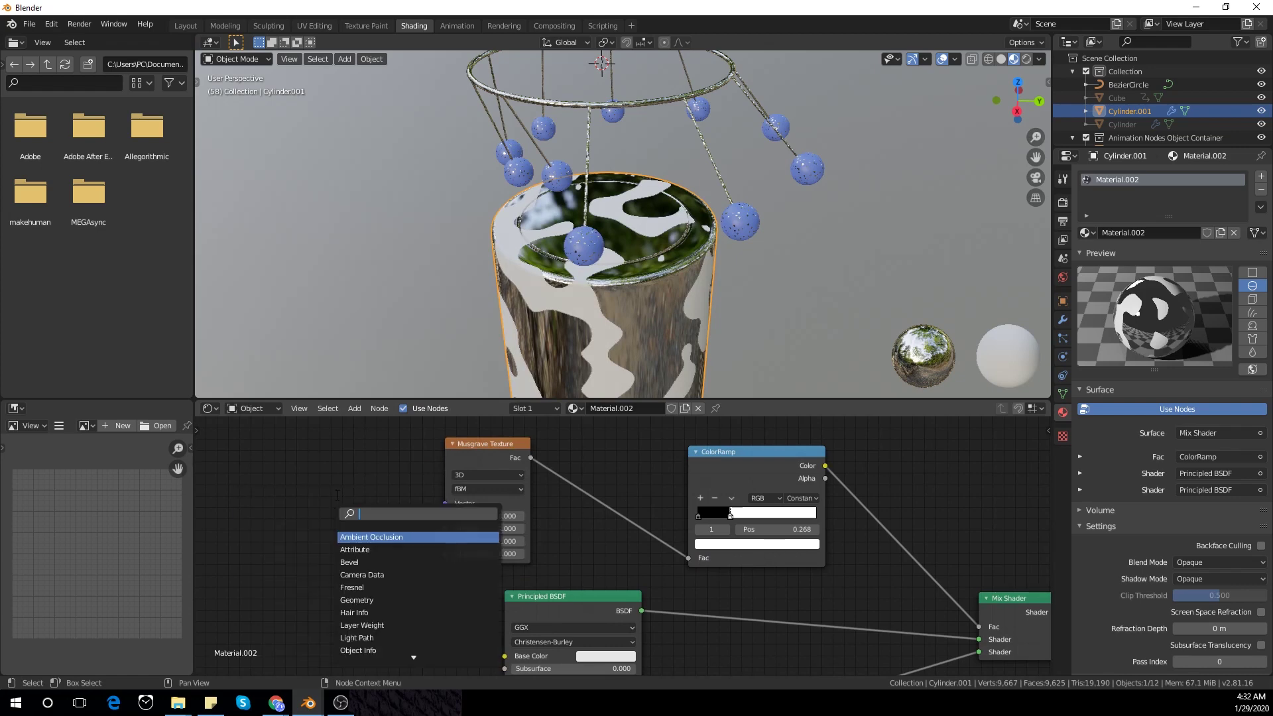
key(Escape)
- Duplicate the Musgrave Texture node and connect the copy's Fac output to the original's Vector input
key(shift+d)
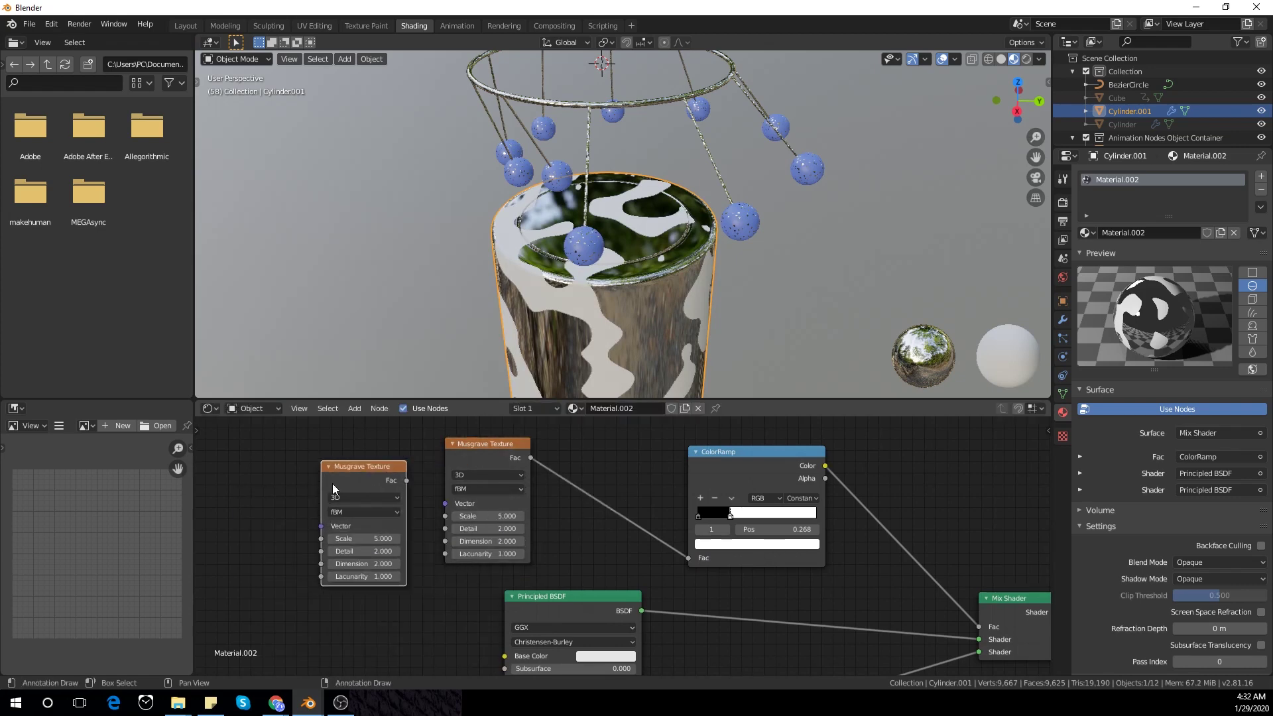
drag(407, 480, 444, 504)
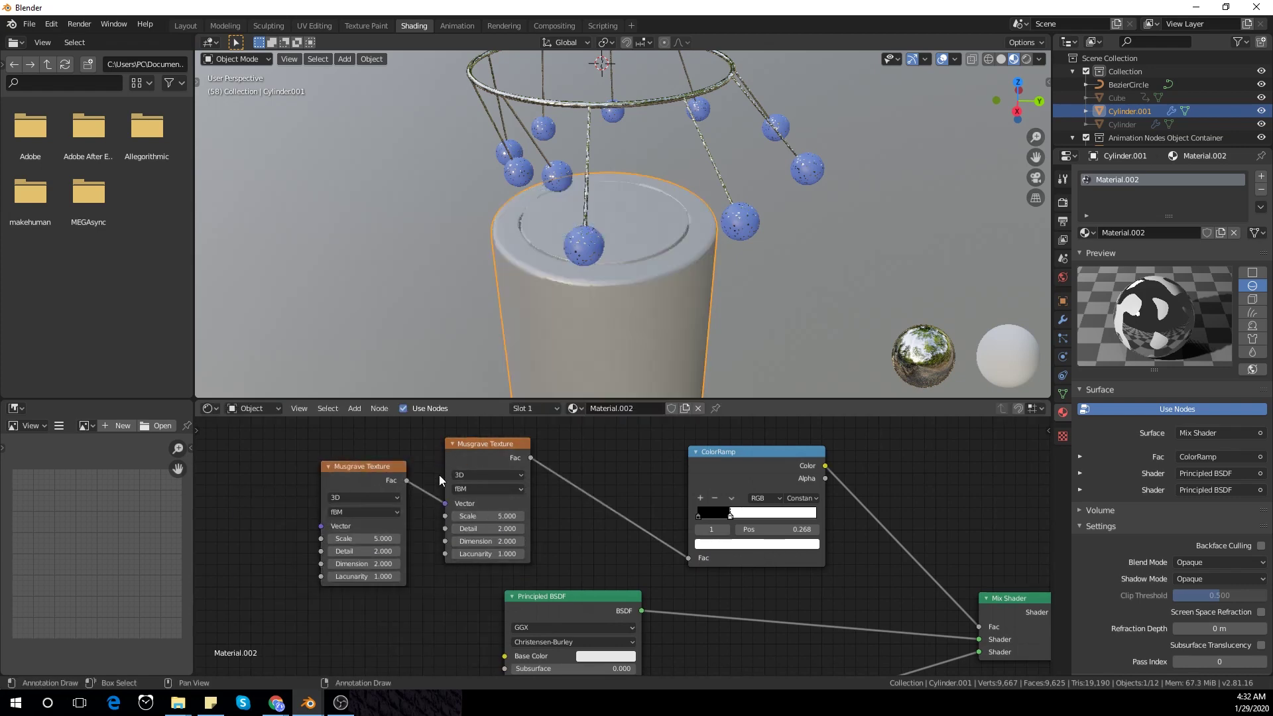
- Set the Scale of the Musgrave feeding the ColorRamp to -1.700, and arrange the ramp with white first and the black stop at 0.723
scroll(392, 436, up, 3)
middle_drag(392, 436, 435, 432)
mouse_move(363, 533)
mouse_down()
mouse_move(424, 533)
mouse_move(288, 533)
mouse_up()
right_click(364, 533)
drag(504, 504, 448, 504)
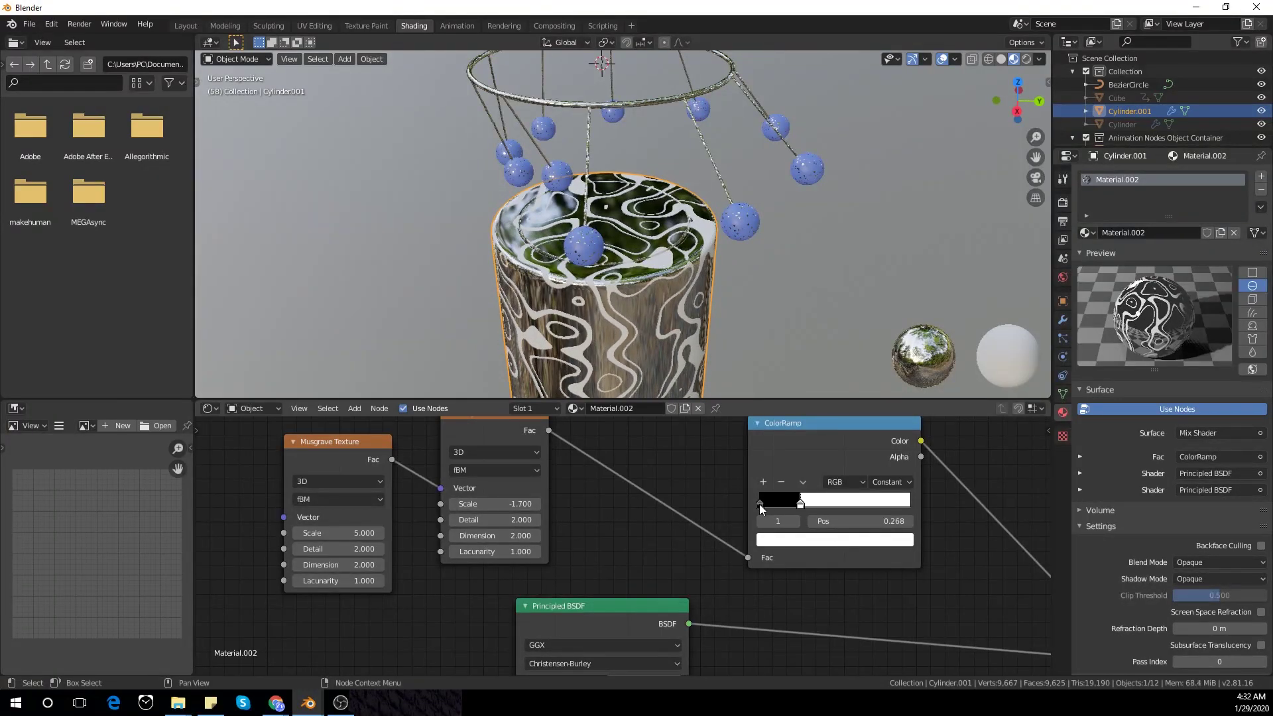
mouse_move(760, 506)
mouse_down()
mouse_move(855, 519)
mouse_move(758, 511)
mouse_up()
drag(852, 507, 878, 515)
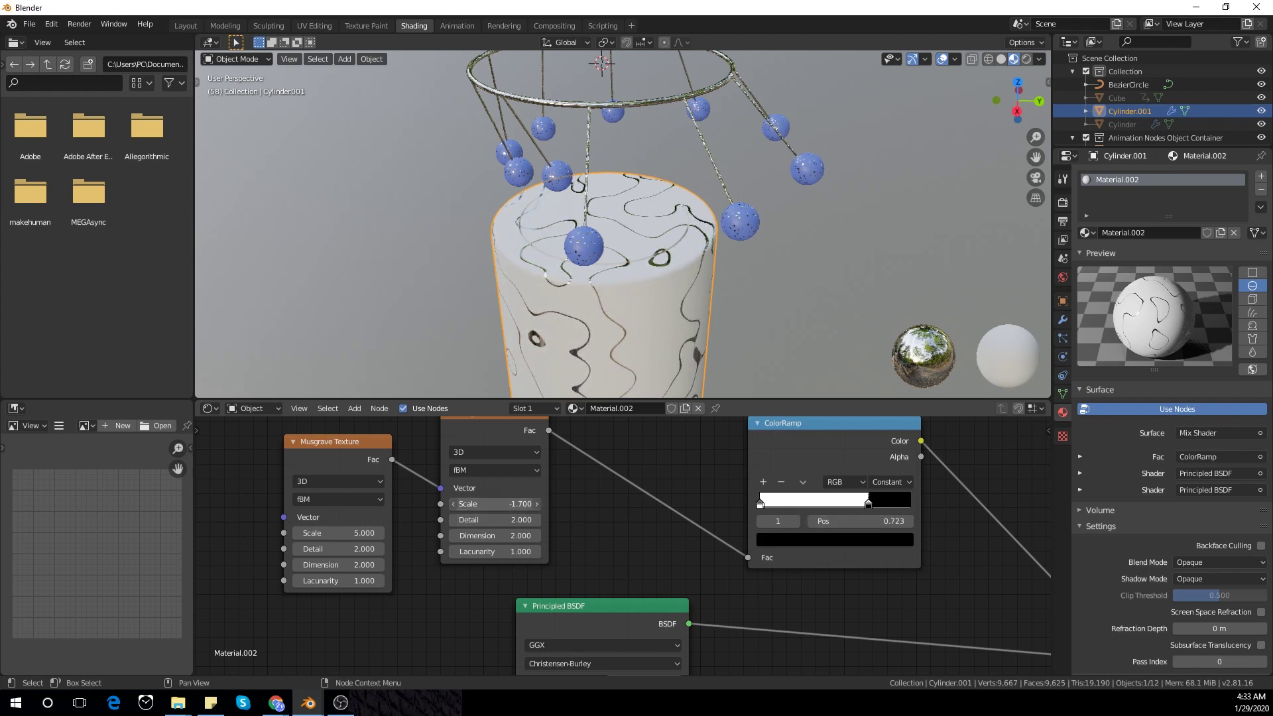
- Set the ColorRamp-side Musgrave's Scale to -2.200, and the other Musgrave's Scale to 4.900, Detail to 1.700 and Dimension to 4.100
drag(472, 504, 448, 504)
mouse_move(339, 534)
mouse_down()
mouse_move(312, 565)
mouse_move(328, 549)
mouse_up()
middle_drag(544, 296, 441, 180)
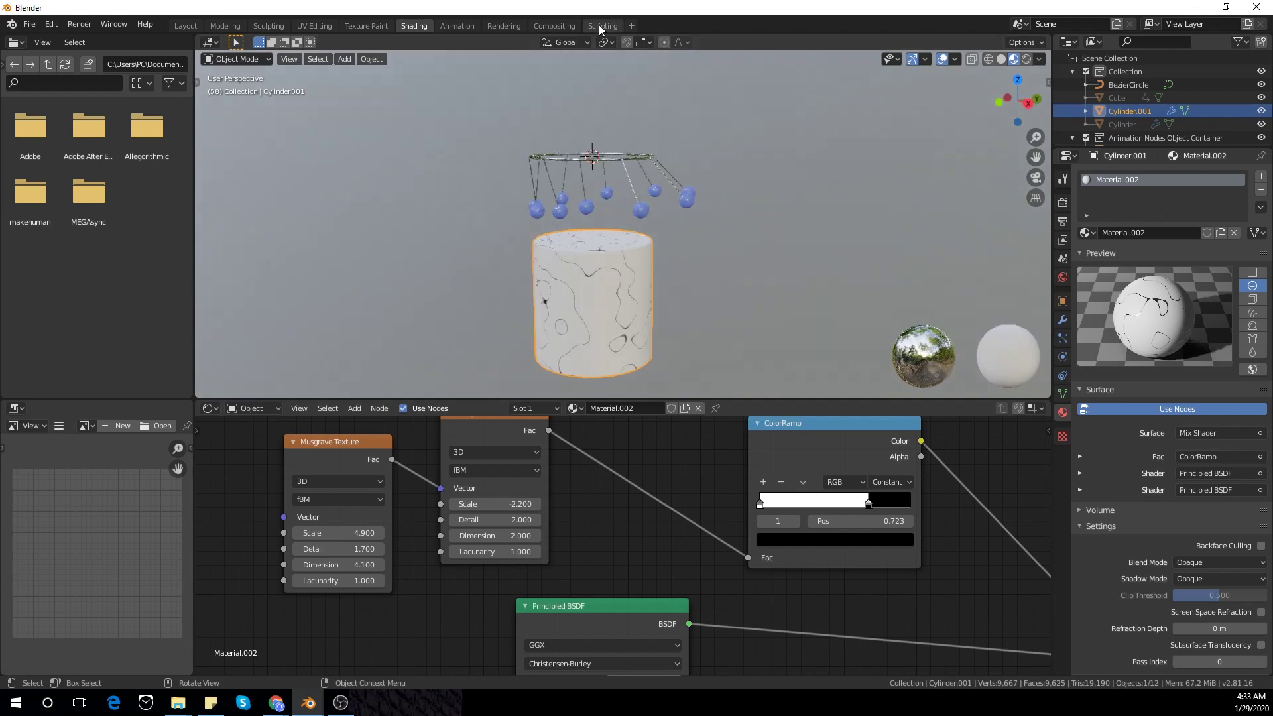
- Go to the Layout workspace and turn the Animation Nodes editor area into one large 3D Viewport
click(187, 26)
drag(576, 316, 575, 348)
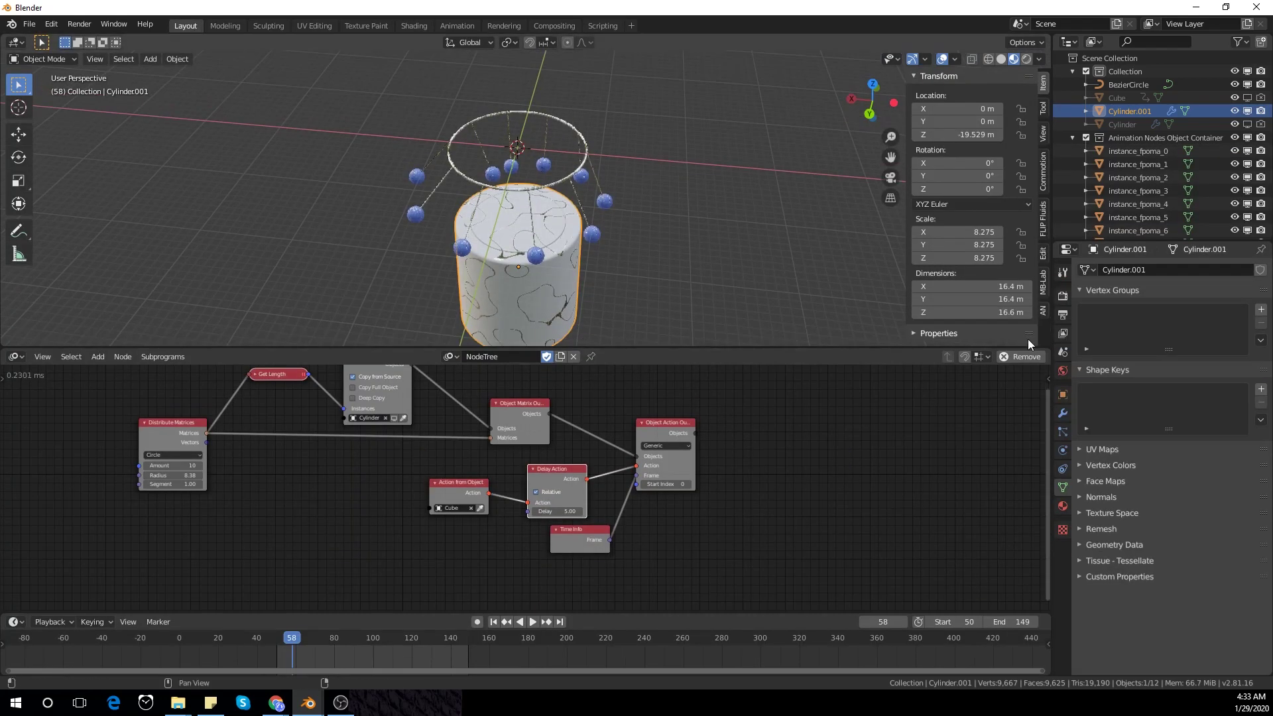
drag(1049, 350, 1035, 319)
click(15, 43)
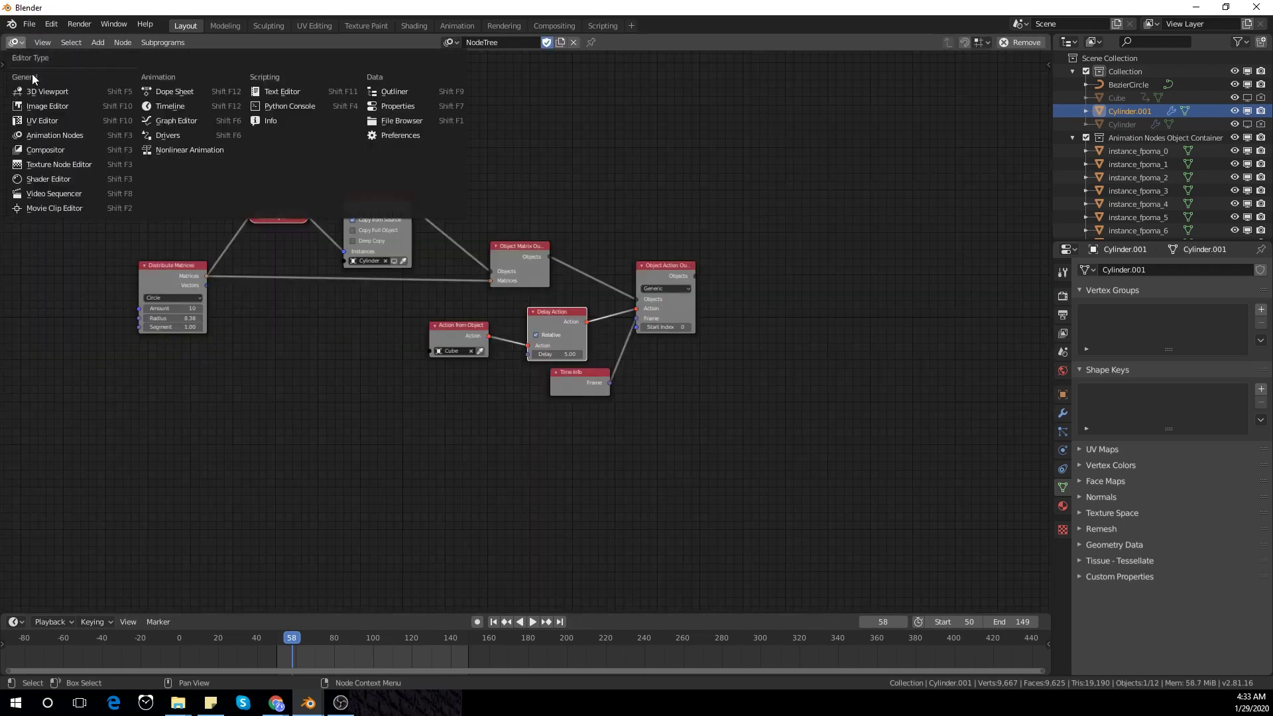
click(48, 92)
scroll(259, 199, down, 6)
middle_drag(276, 212, 292, 244)
- Switch the large 3D viewport to Rendered shading
click(1013, 59)
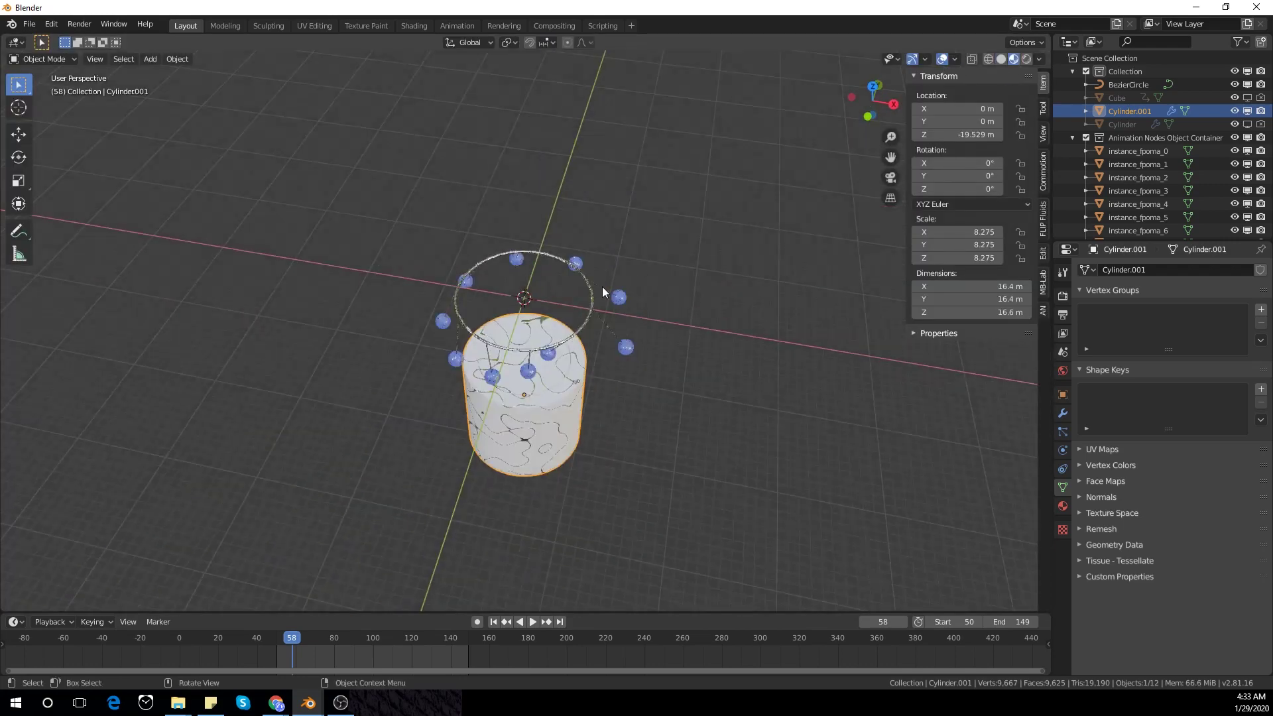
scroll(601, 292, down, 3)
middle_drag(600, 298, 735, 215)
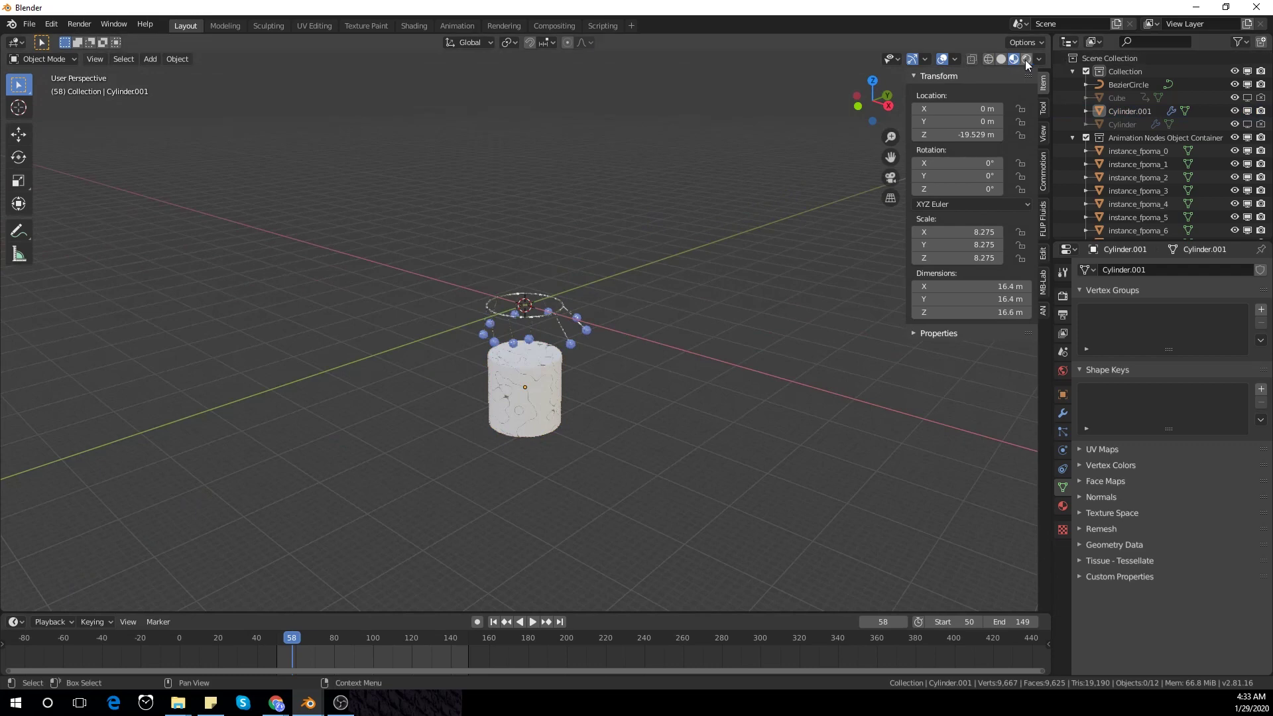
click(1026, 60)
middle_drag(722, 275, 666, 311)
- Add an Area light at the origin and scale it up by about 14.5
key(shift+a)
mouse_move(667, 312)
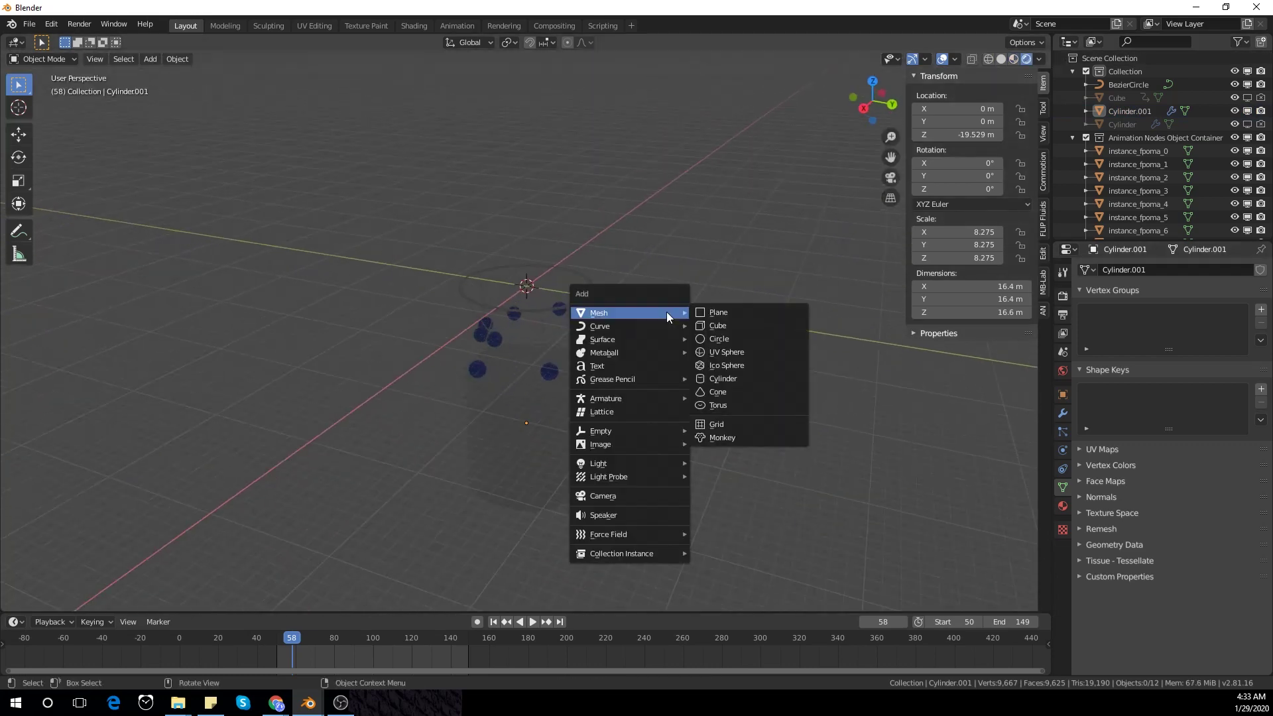
mouse_move(644, 463)
click(742, 508)
key(s)
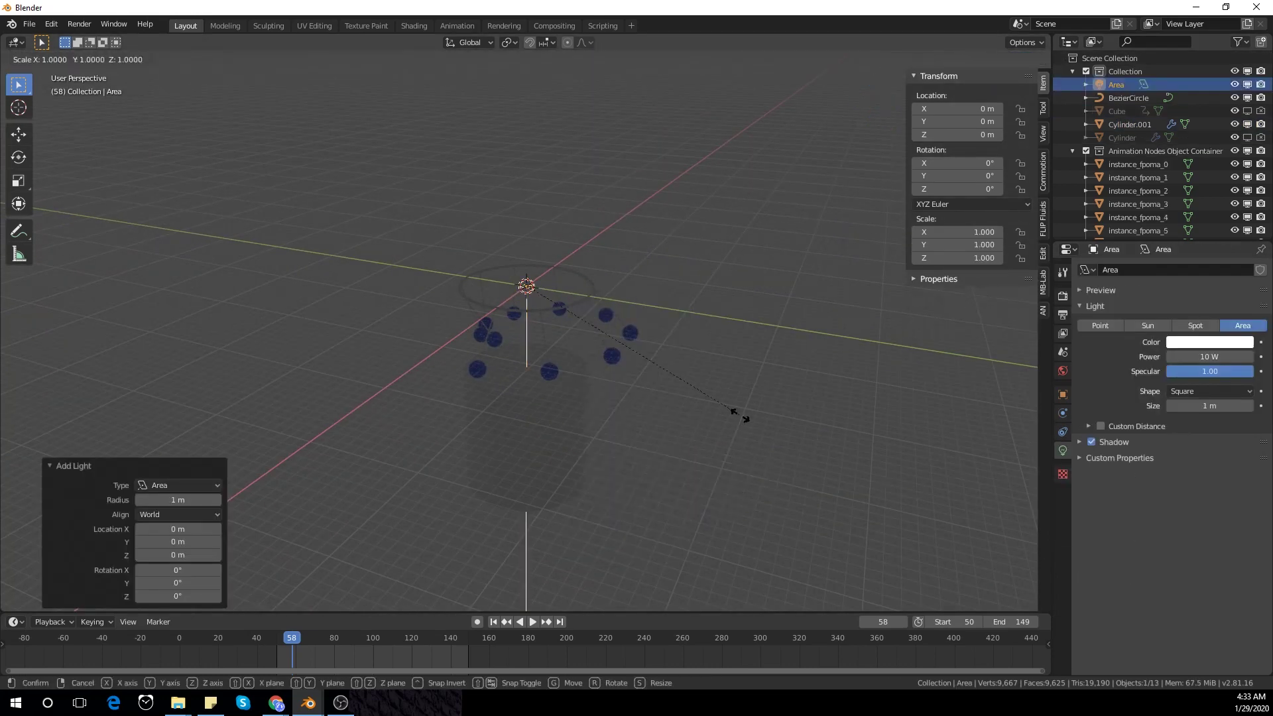
click(844, 157)
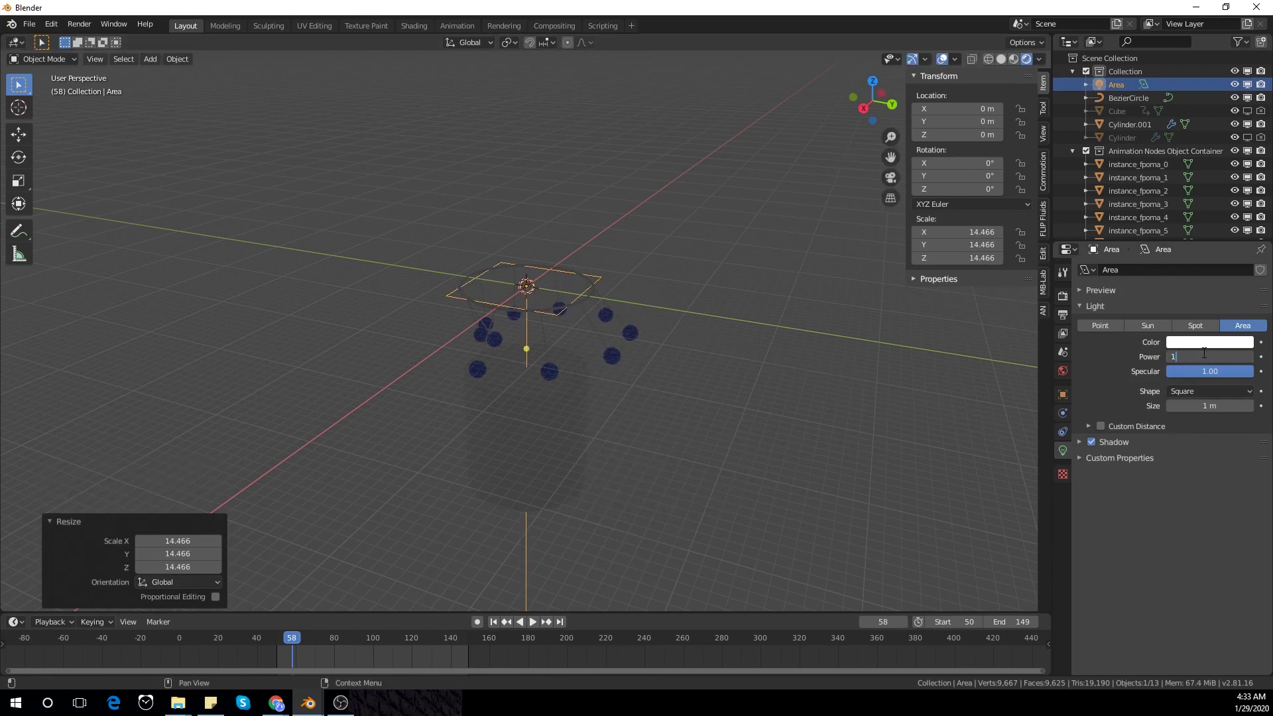
- Set the area light's Power to 1000 W and raise the light 8 m along Z
text(00)
key(Return)
key(g)
key(z)
key(8)
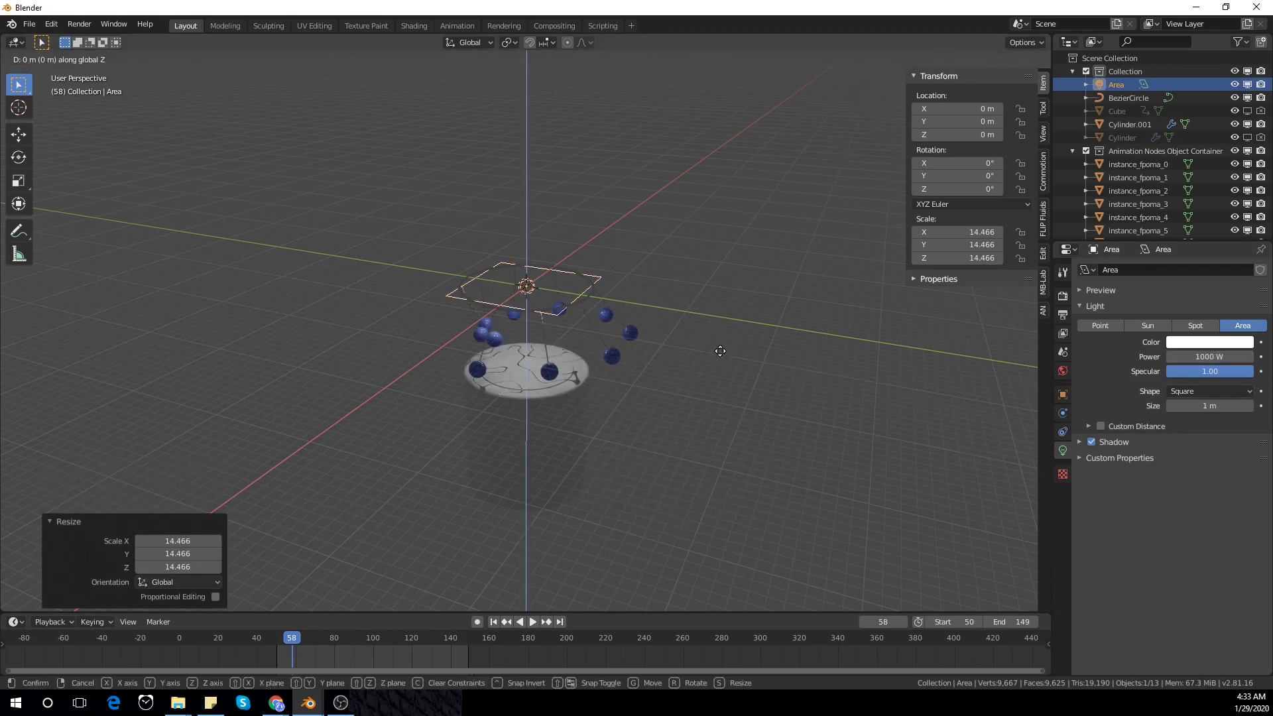
key(Return)
- Add a camera and align it to a raised front view of the pendulum ring and the pedestal's top
key(KP_1)
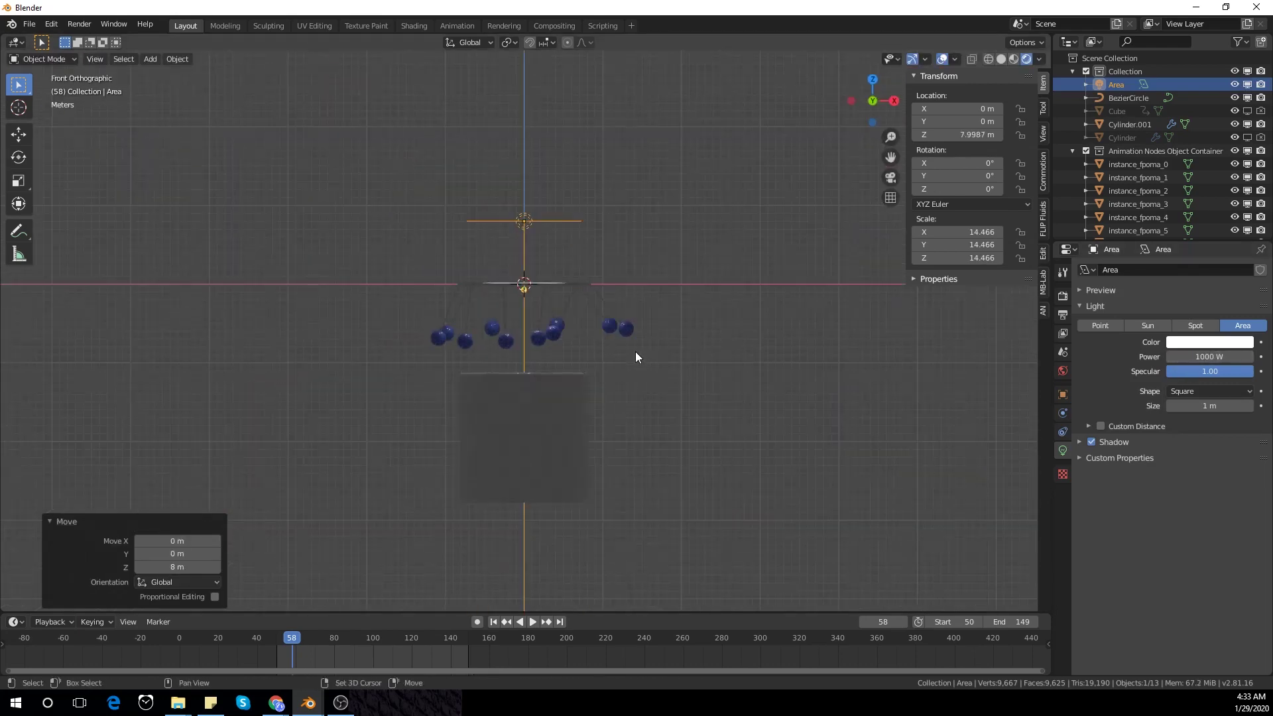
key(shift+a)
click(597, 385)
middle_drag(678, 301, 626, 380)
key(KP_1)
middle_drag(575, 260, 587, 316)
shift+middle_drag(661, 199, 626, 255)
key(ctrl+alt+KP_0)
key(ctrl+alt+KP_0)
- Set the Power of the area light above the ring to 2000 W
click(528, 172)
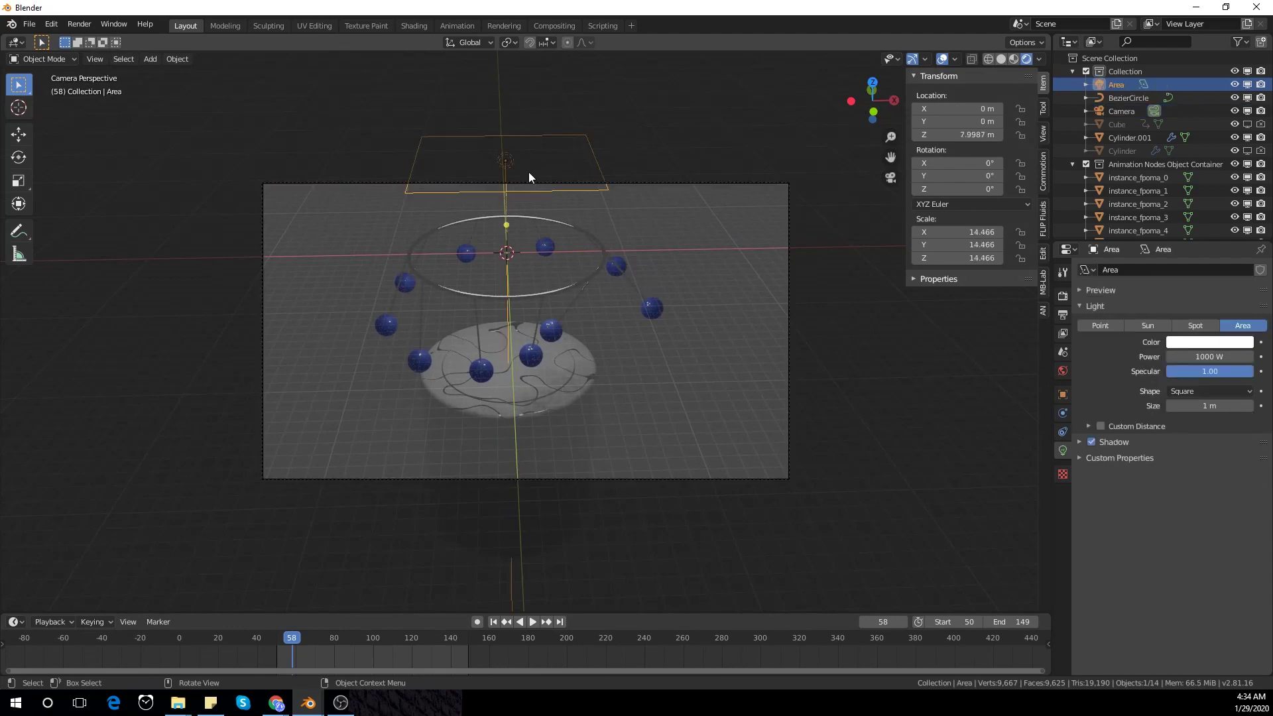
text(00)
key(Return)
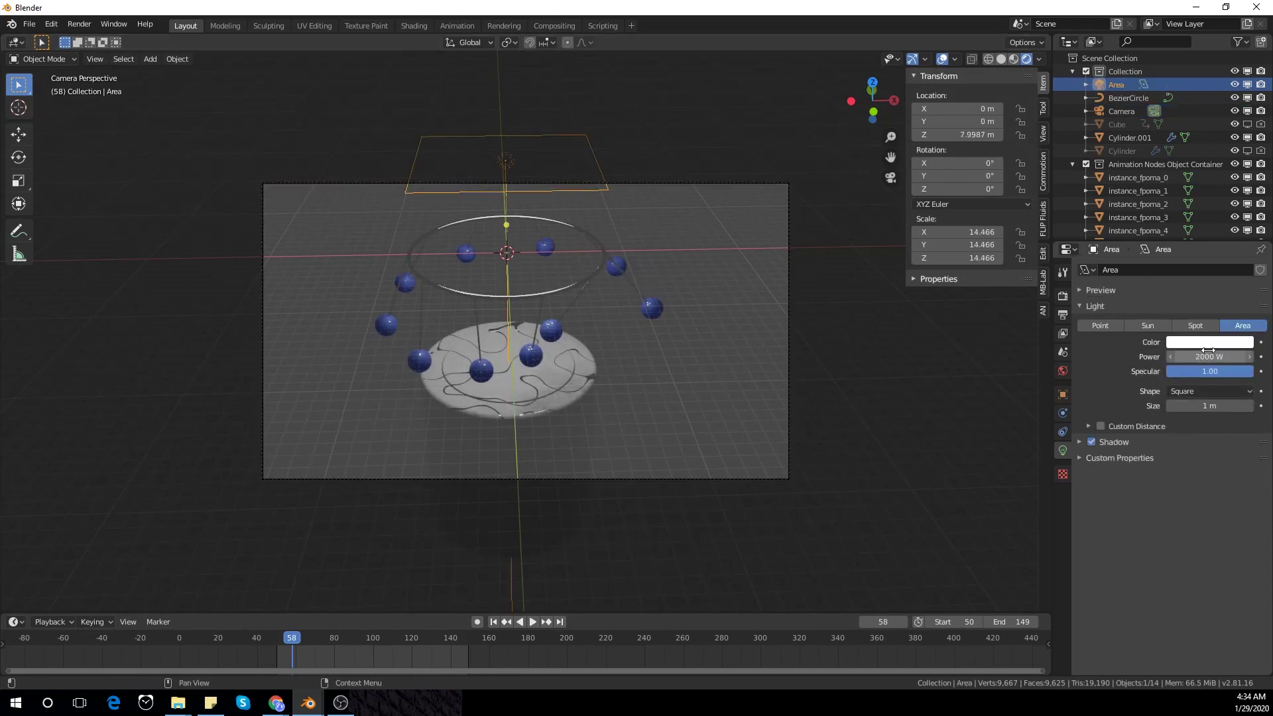
- Duplicate the overhead area light about 10.9 m in X, -6.5 m in Y and -10.3 m in Z, and rotate the copy 80° about Y
key(shift+d)
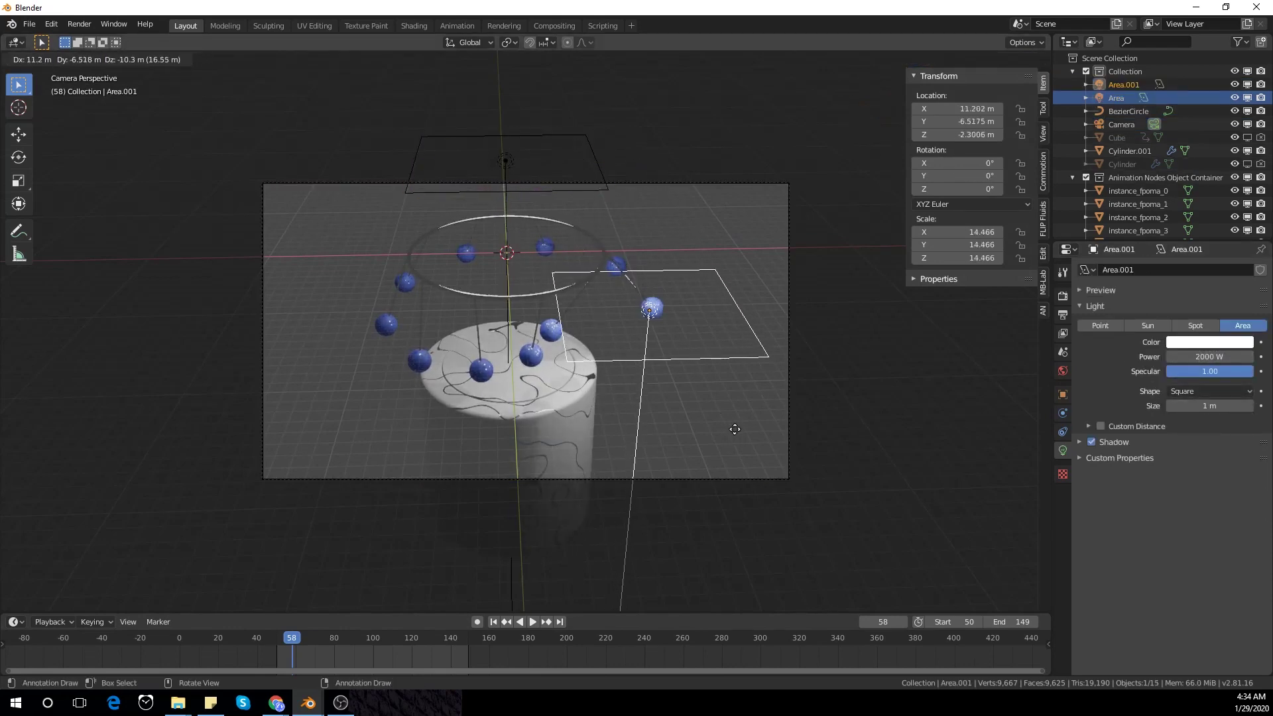
click(742, 443)
key(r)
right_click(691, 558)
key(r)
text(y)
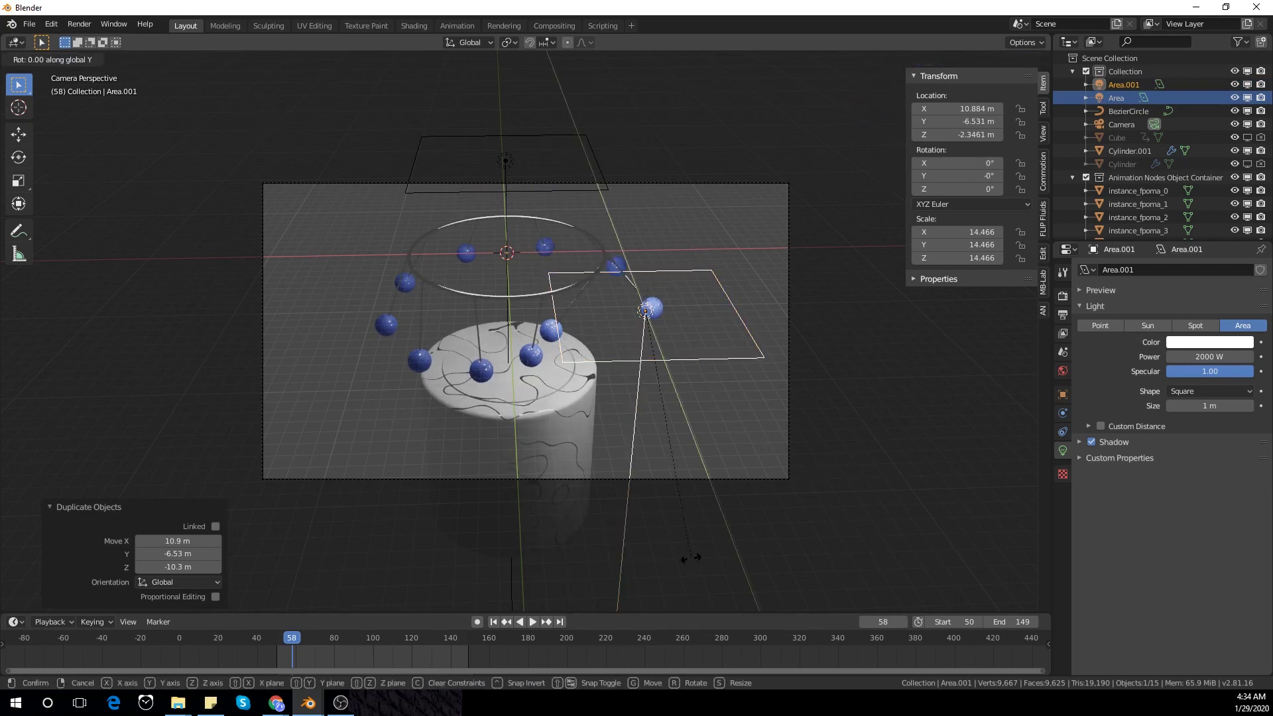
text(80)
key(Return)
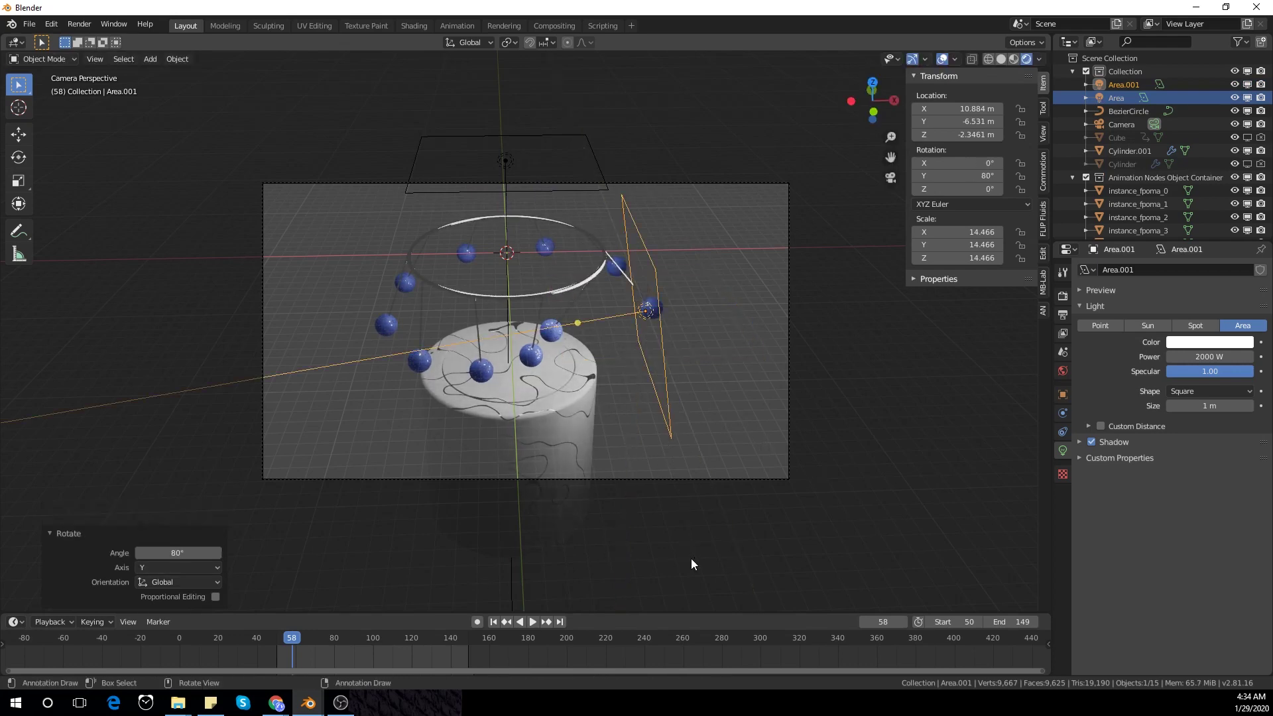
- Move the side area light about 13.3 m farther out in X and rotate it about -7.8° around Y
key(g)
click(893, 580)
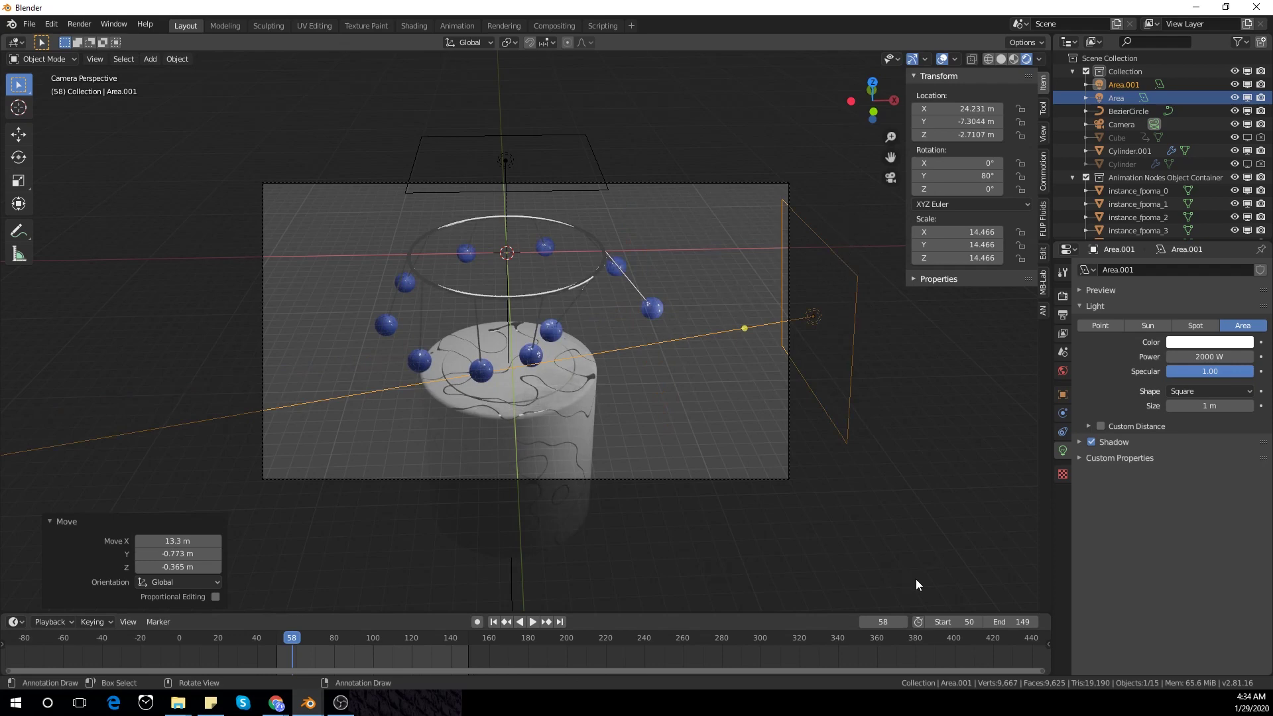
key(r)
key(y)
click(1011, 541)
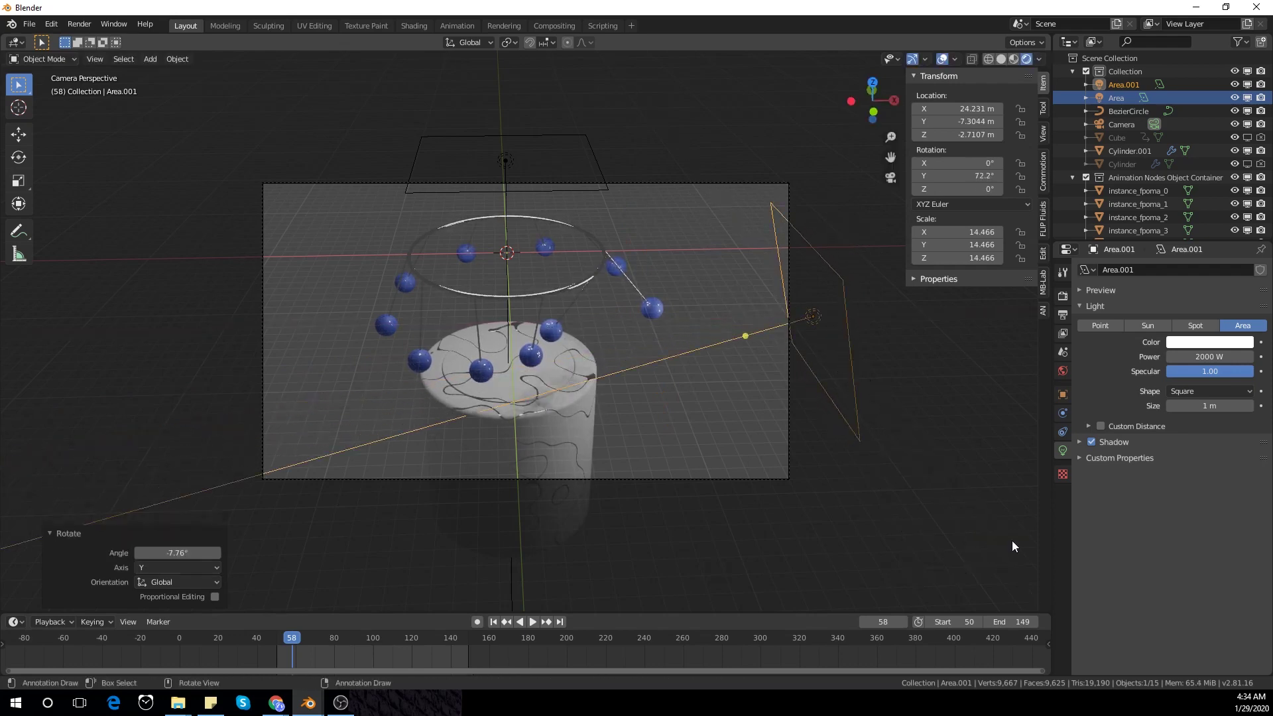
- Duplicate the side area light, move the copy about -9.5 m along Y and rotate it -90° about Z
key(shift+d)
right_click(921, 526)
key(g)
key(y)
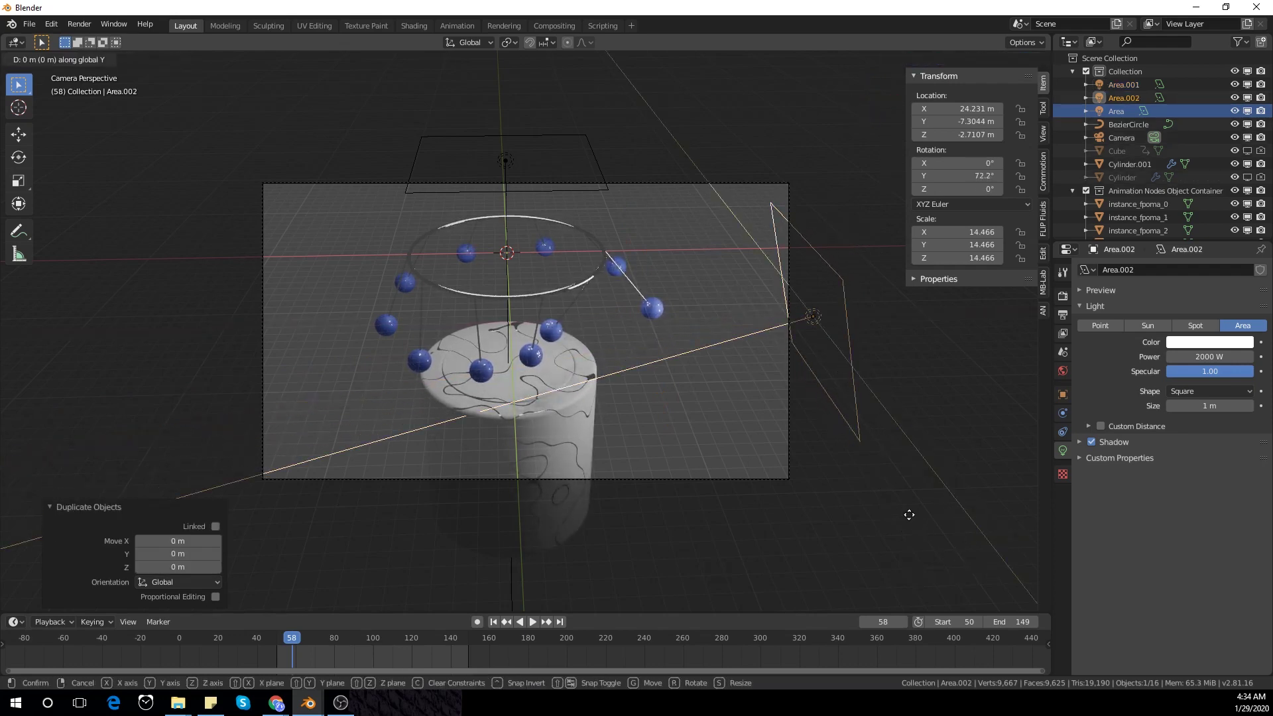
click(938, 598)
text(rz90)
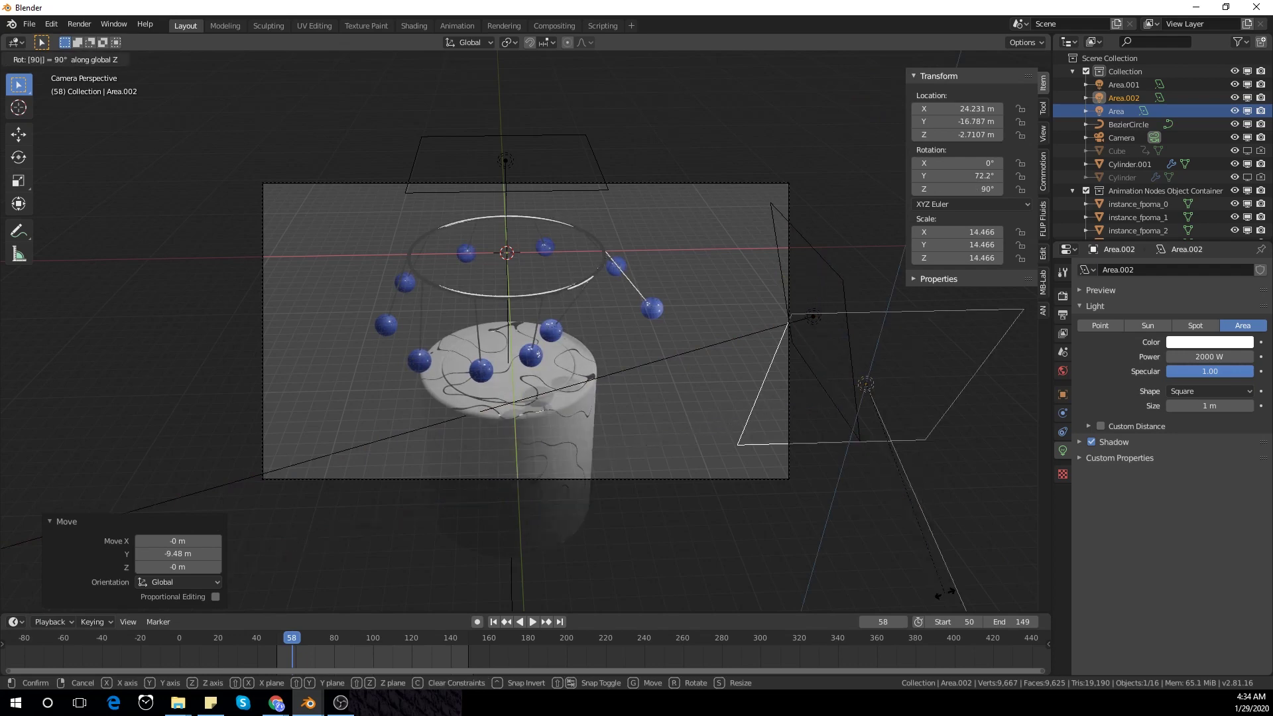
key(minus)
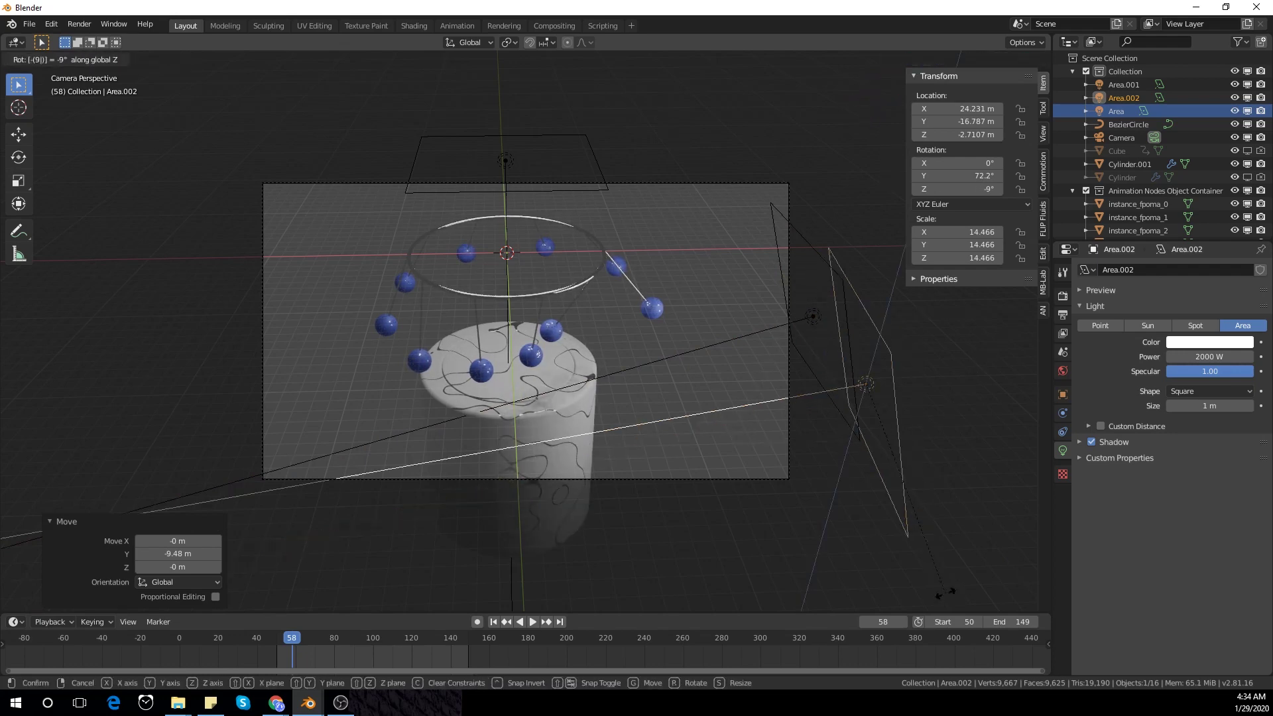
key(Return)
- Move the new light to about X 10.2, Y -21, Z -10.8 m in front of the pedestal and rotate it about 28.5° around Z
key(g)
click(687, 179)
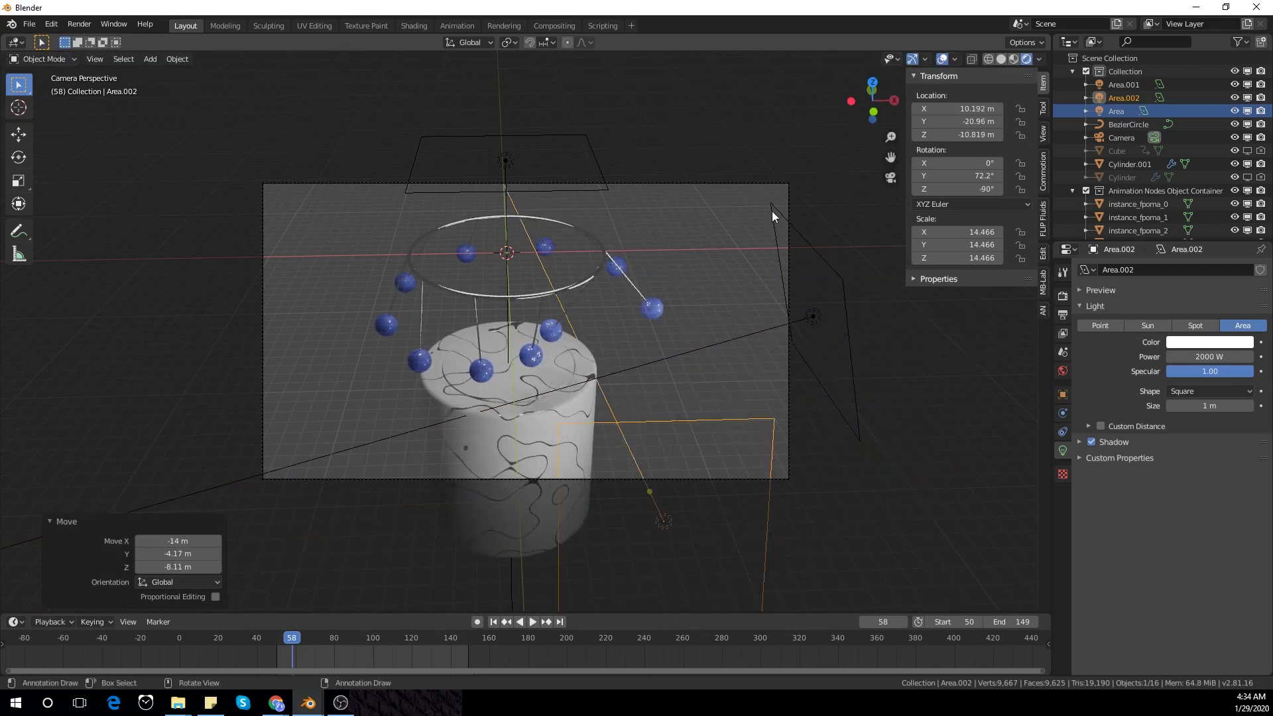
key(r)
key(z)
click(757, 456)
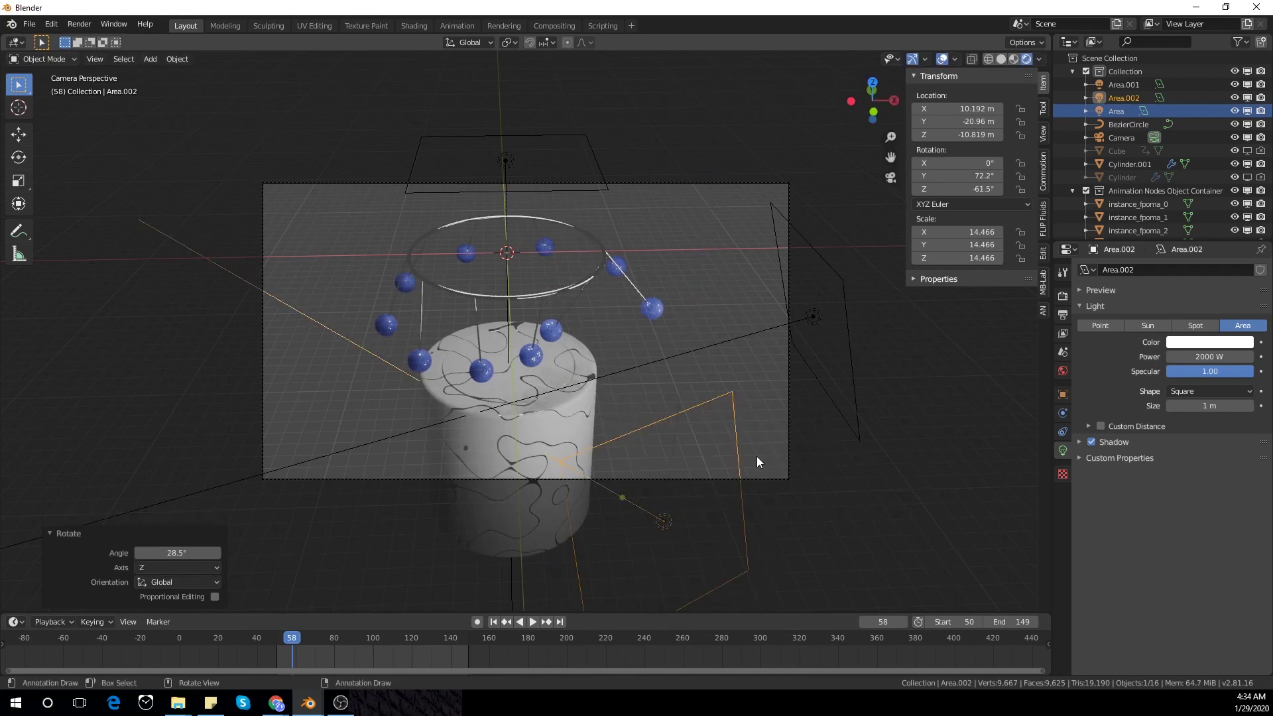
- Raise the front area light and reposition it beside the pedestal, tilting it about -20.4° around X
key(g)
click(823, 362)
key(r)
key(x)
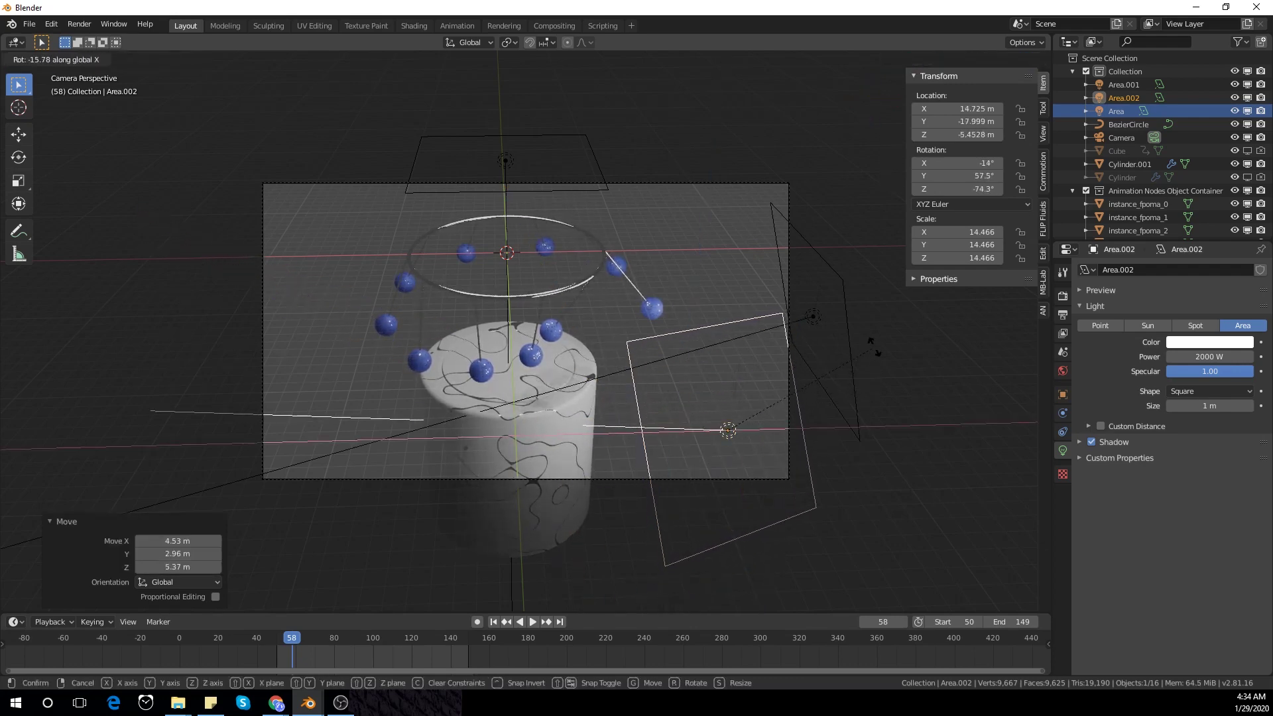
click(874, 330)
key(g)
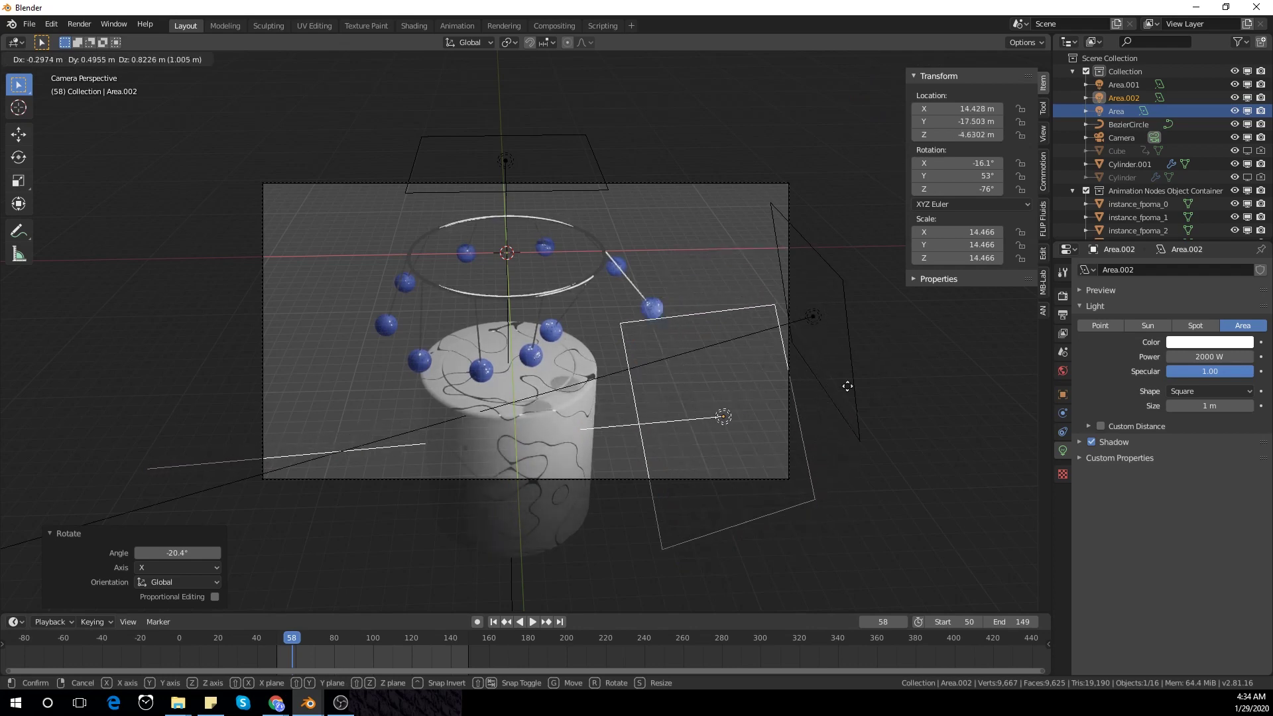
click(748, 343)
- Select the camera, enable Lock Camera to View and reframe the shot slightly closer on the pendulums and pedestal
scroll(706, 392, up, 3)
shift+middle_drag(706, 393, 735, 363)
click(479, 515)
scroll(484, 514, down, 3)
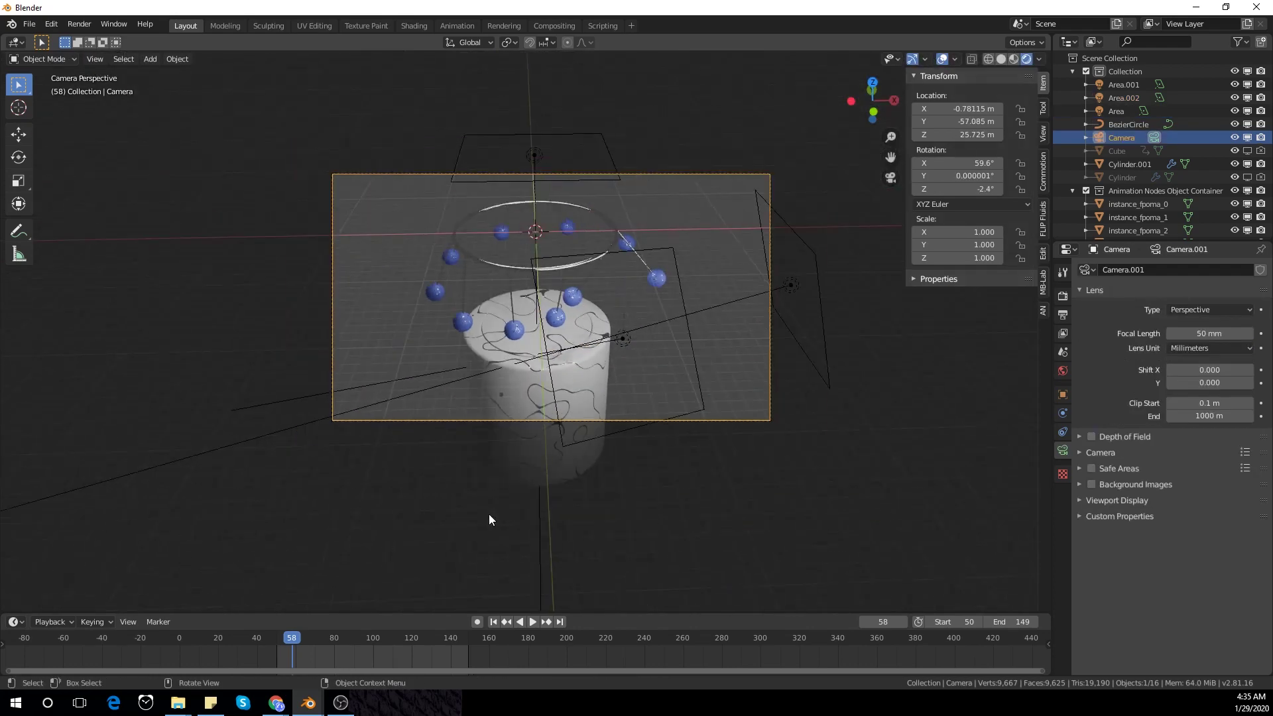
click(1043, 134)
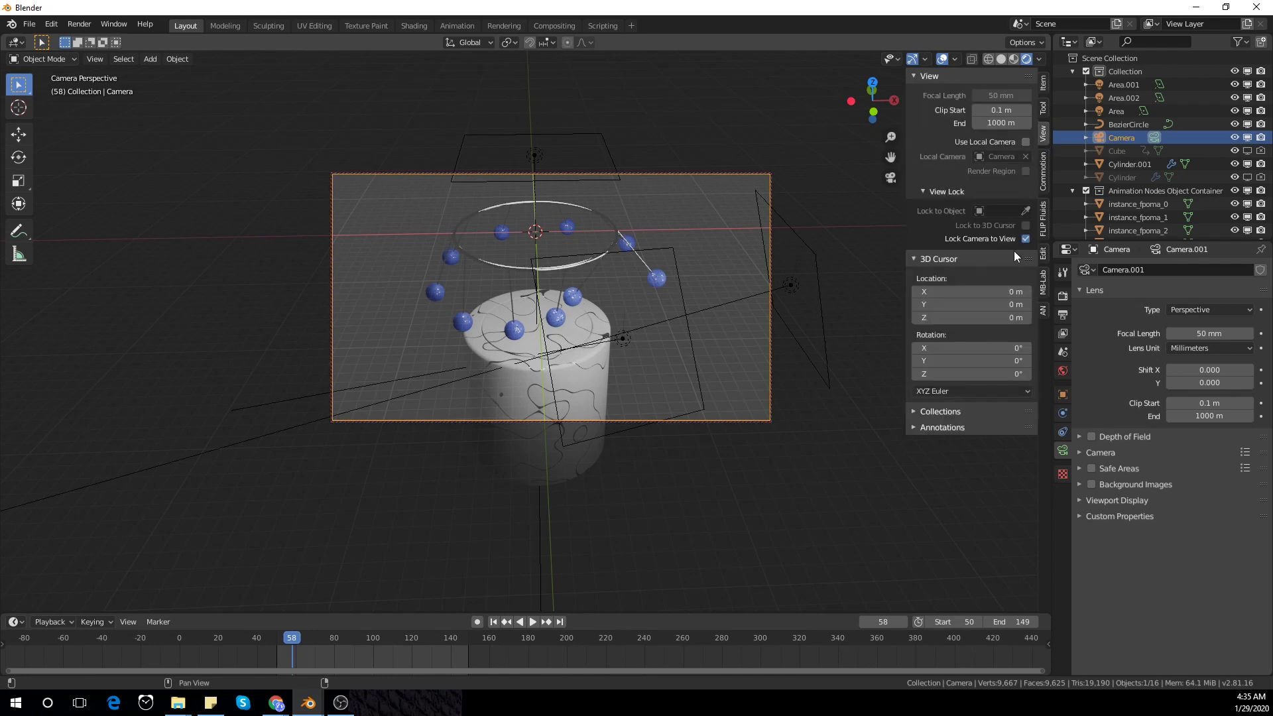
key(n)
middle_drag(669, 355, 636, 338)
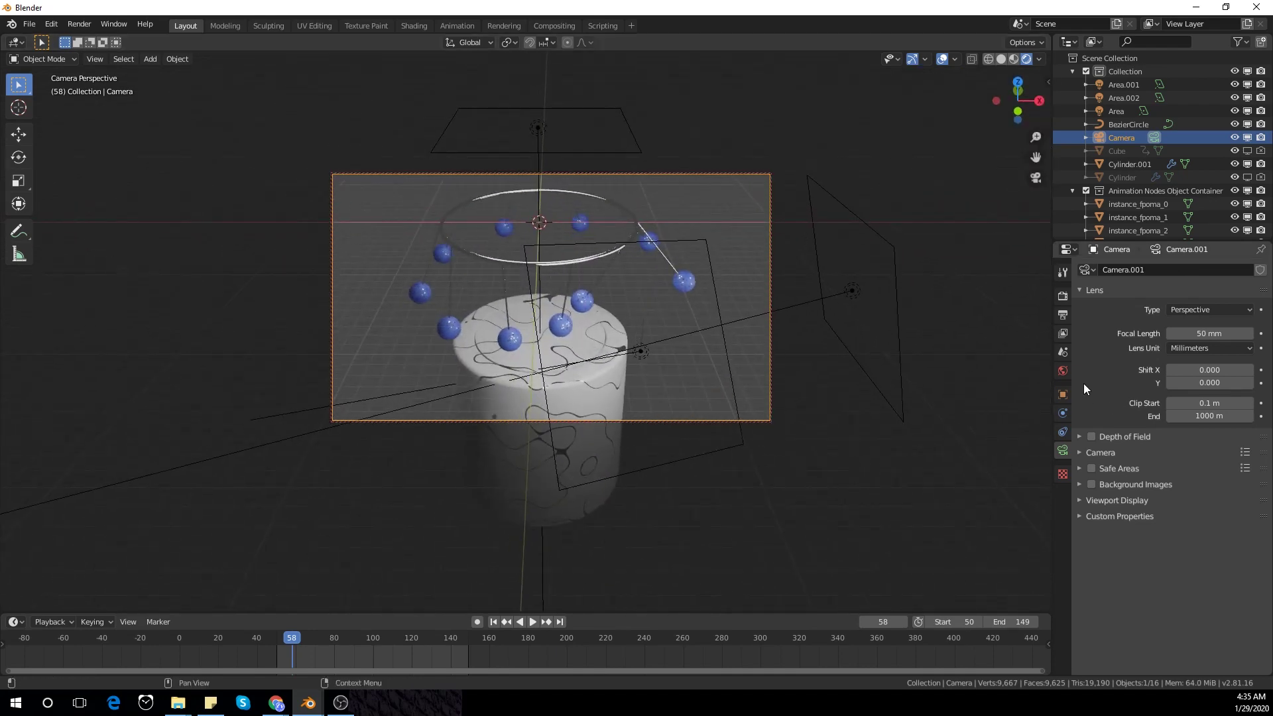
- Set the world background colour to black
click(1062, 370)
click(1213, 357)
drag(1243, 238, 1242, 264)
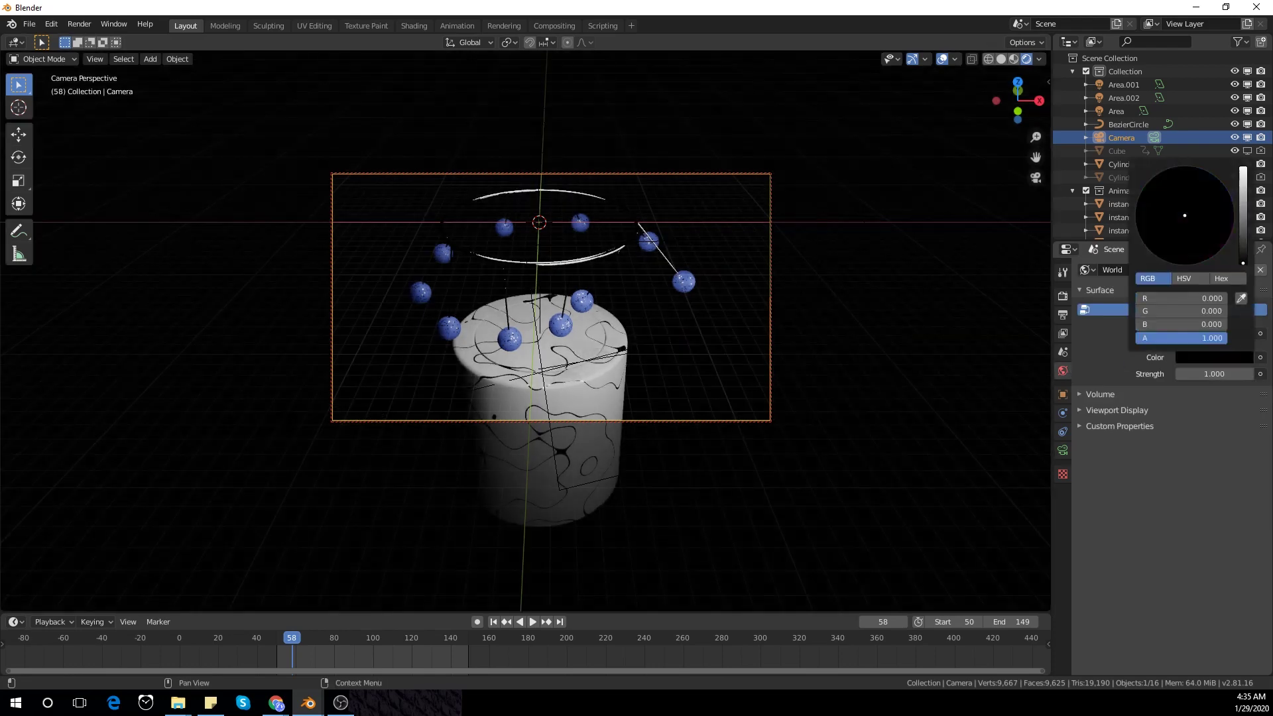
- Assign an Environment Texture to the world background colour
middle_drag(746, 428, 734, 455)
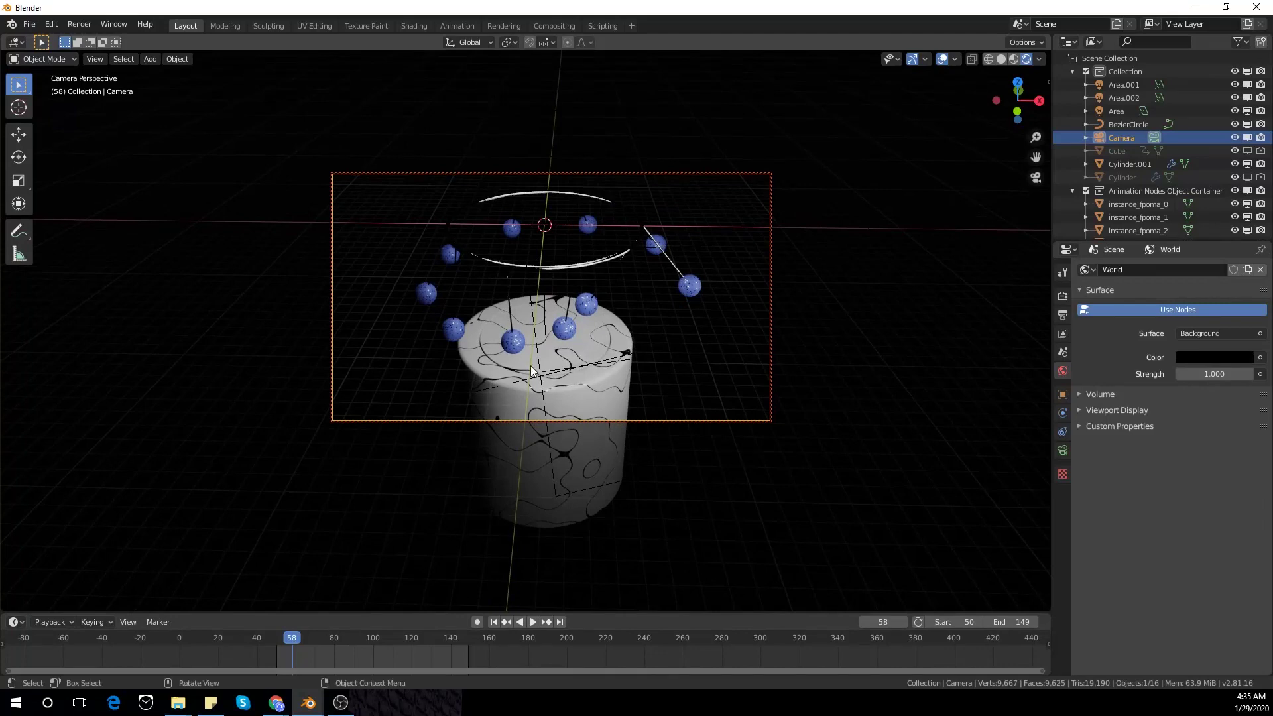
click(1261, 357)
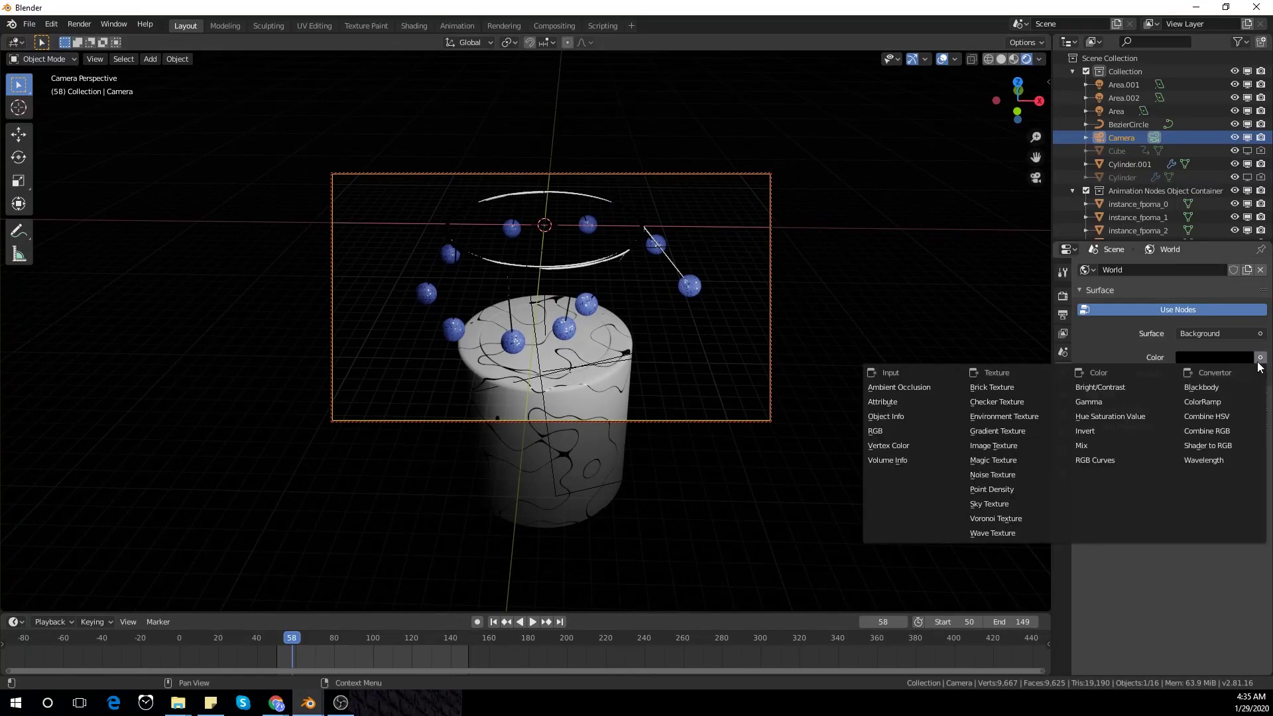
click(1000, 419)
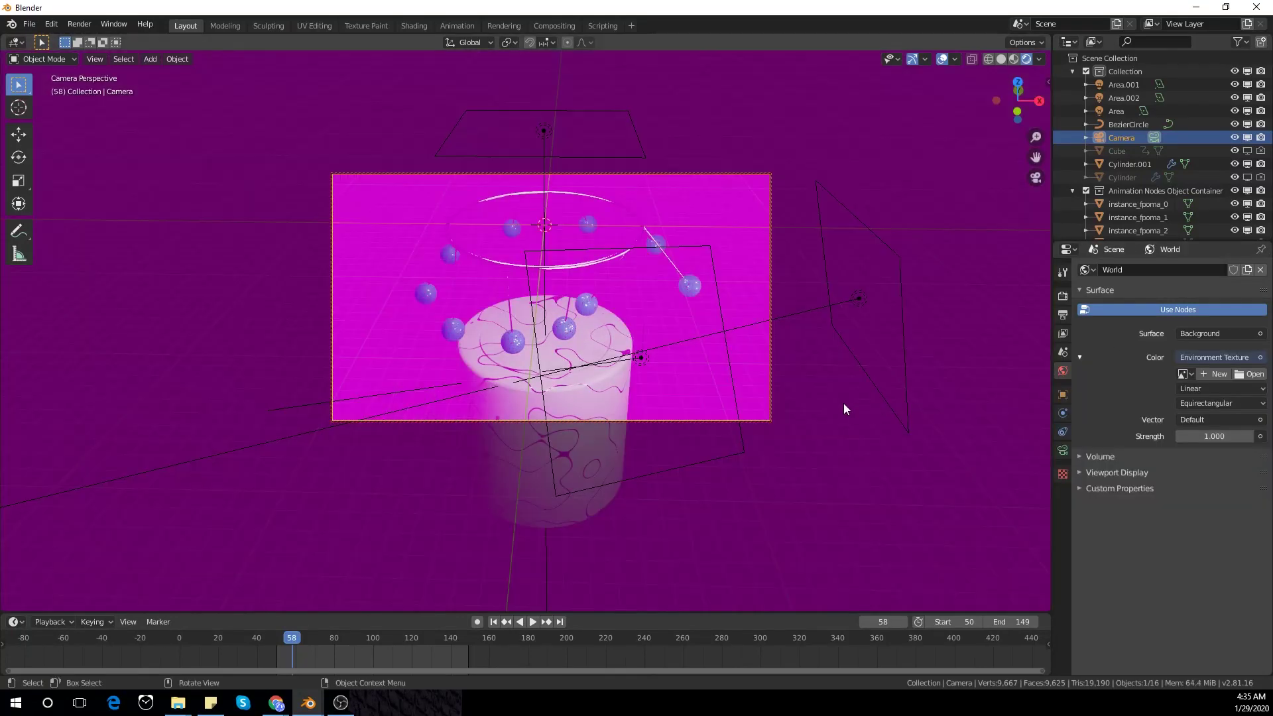
- Load adams_place_bridge_4k.hdr from E:\textures as the world environment image and set its strength to 0.300
click(1251, 375)
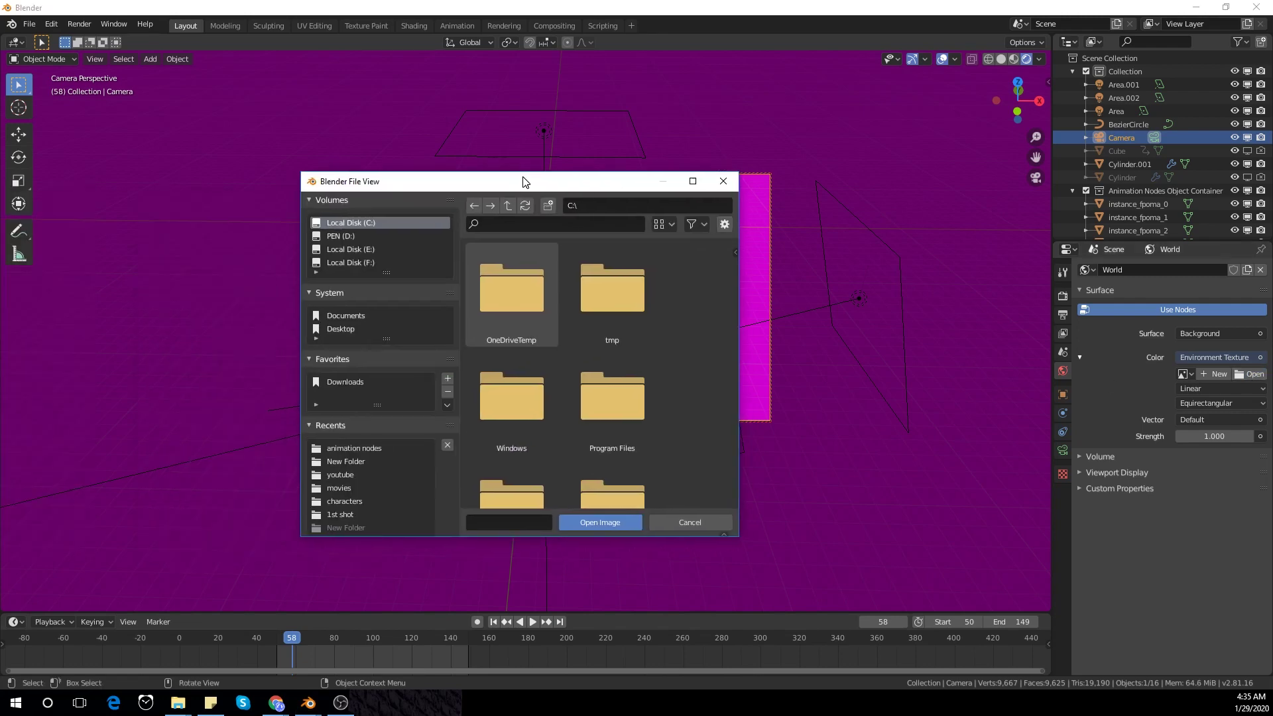
scroll(355, 507, down, 2)
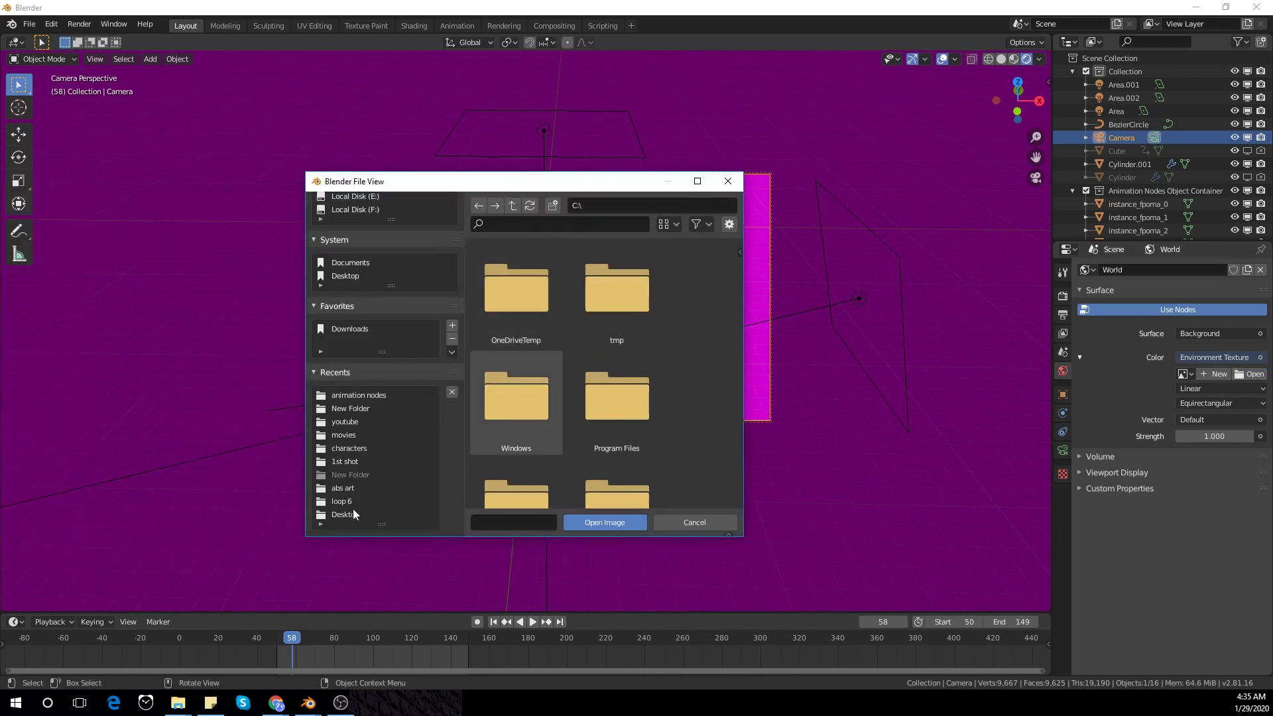
scroll(369, 401, up, 2)
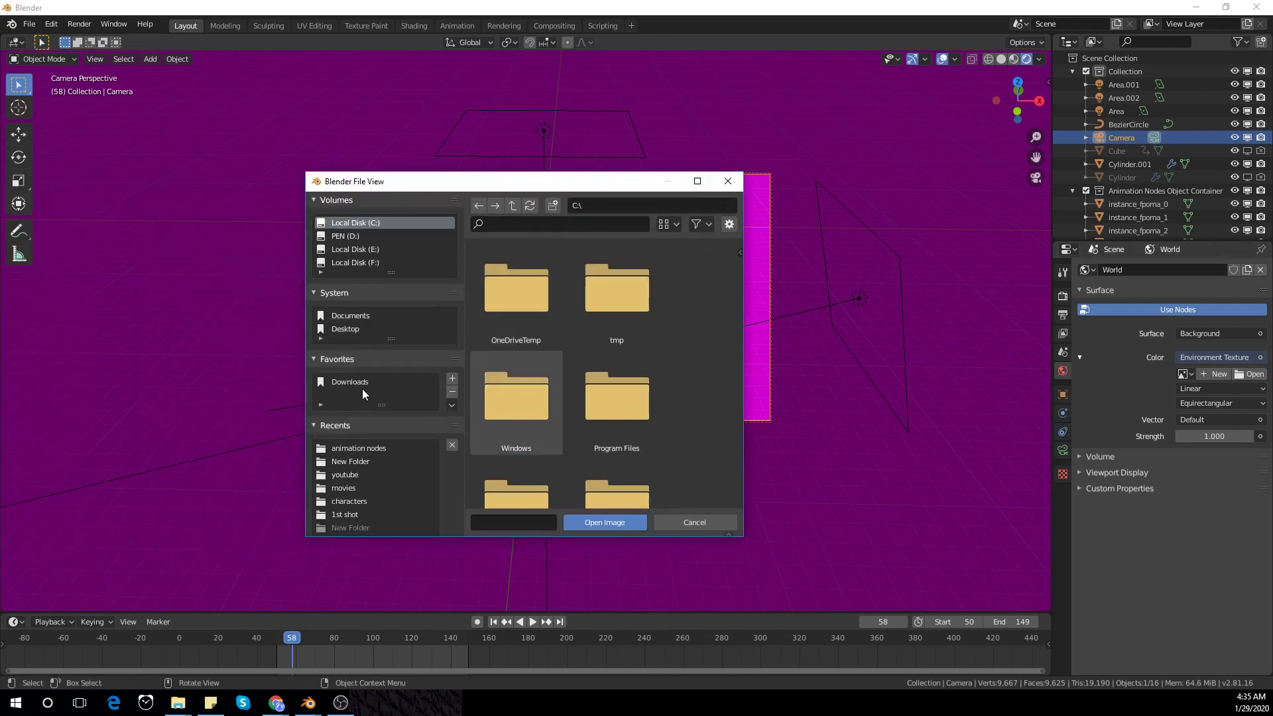
click(356, 249)
click(697, 181)
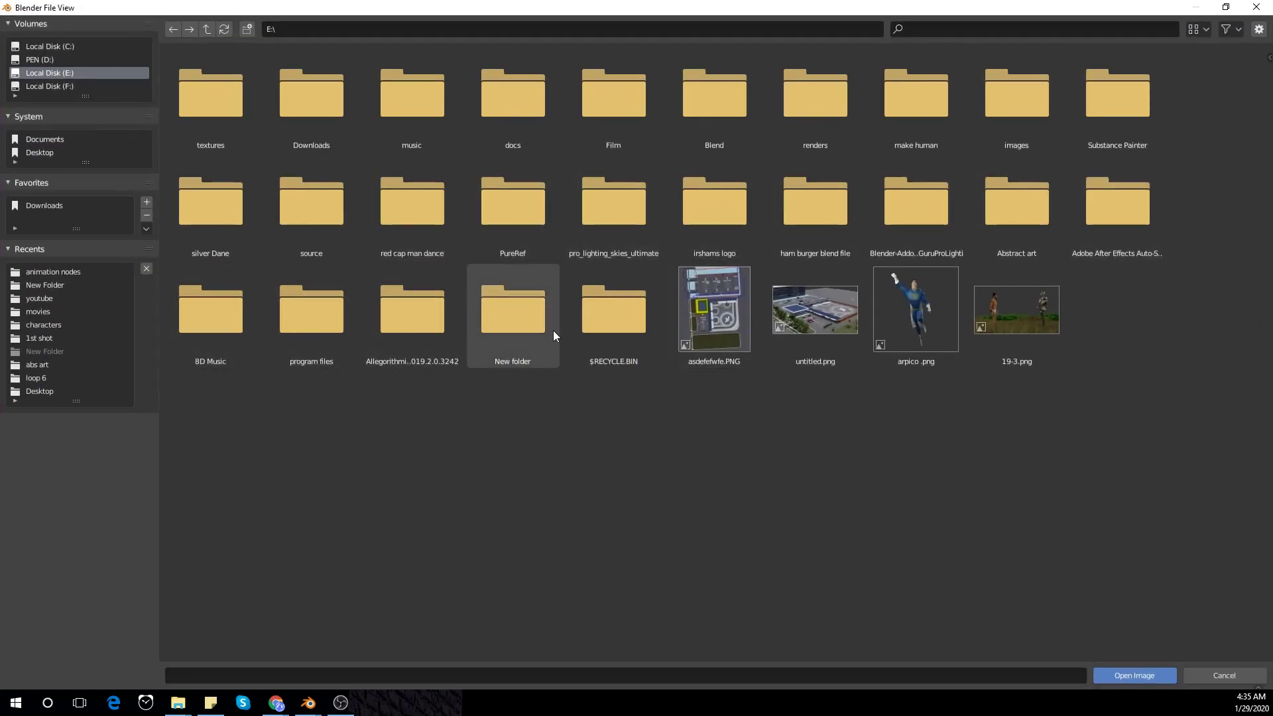
double_click(222, 101)
scroll(523, 409, down, 2)
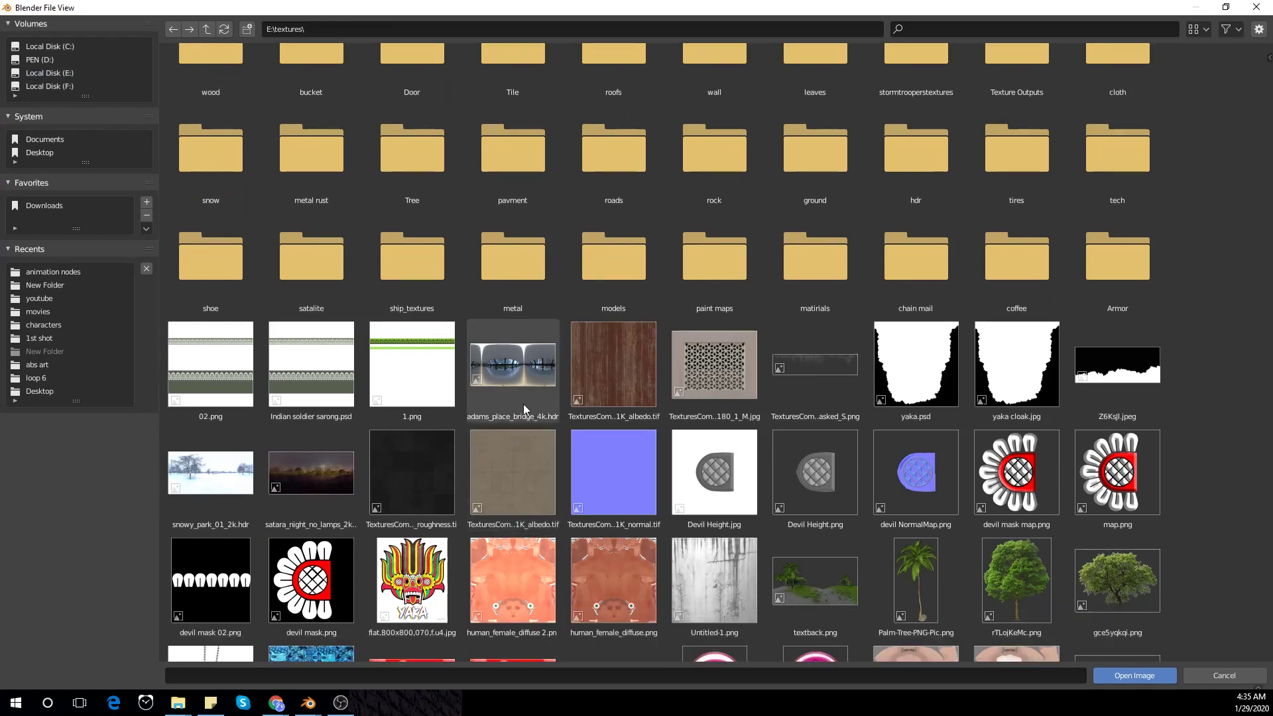
double_click(512, 371)
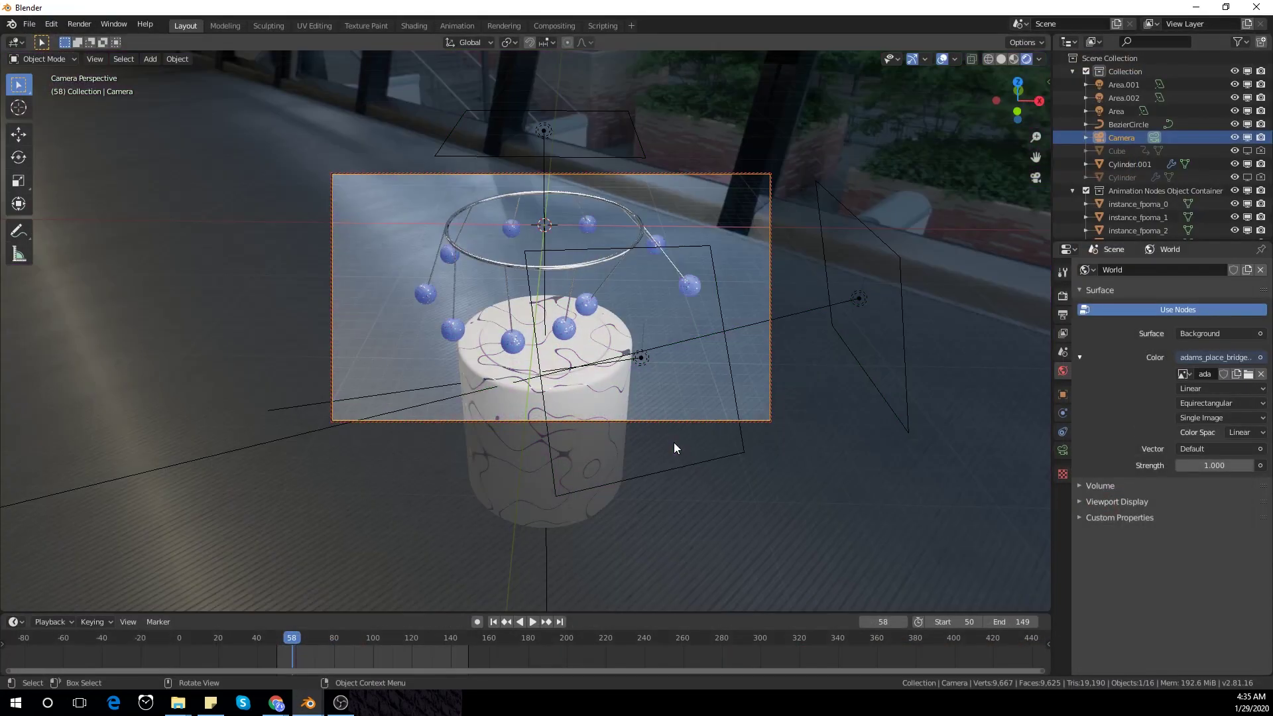
drag(1219, 466, 1166, 465)
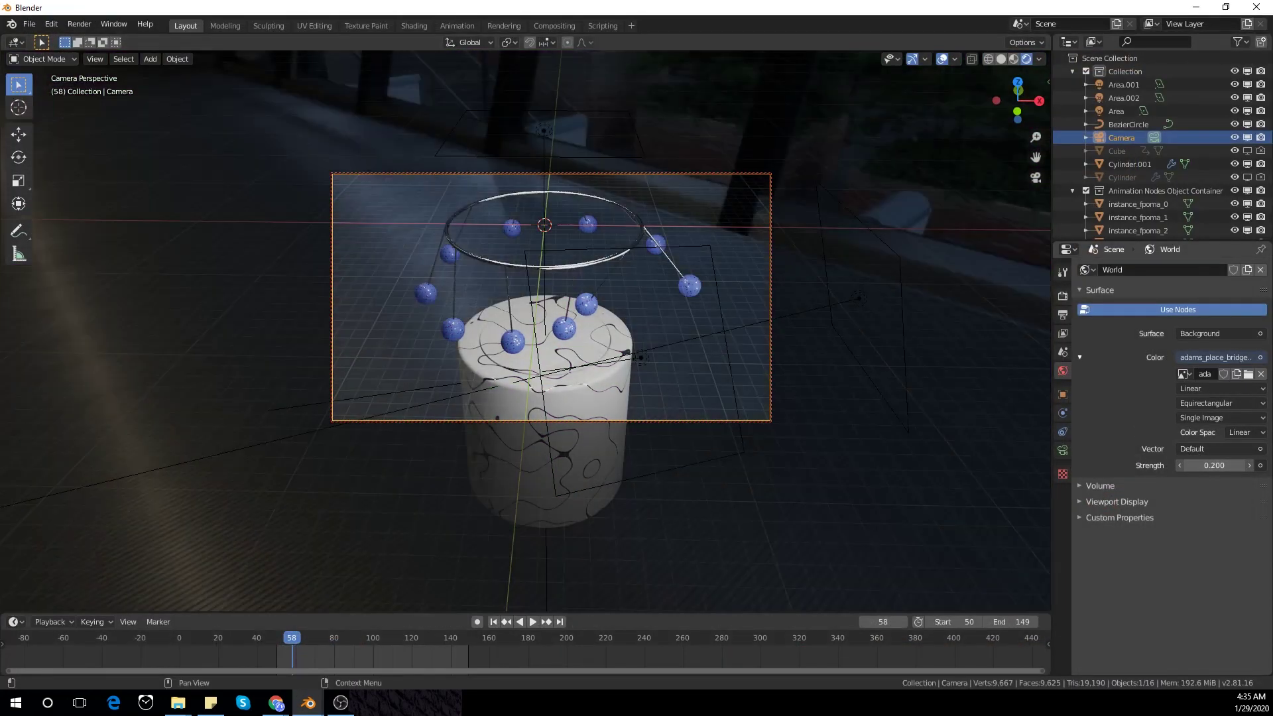
click(1248, 466)
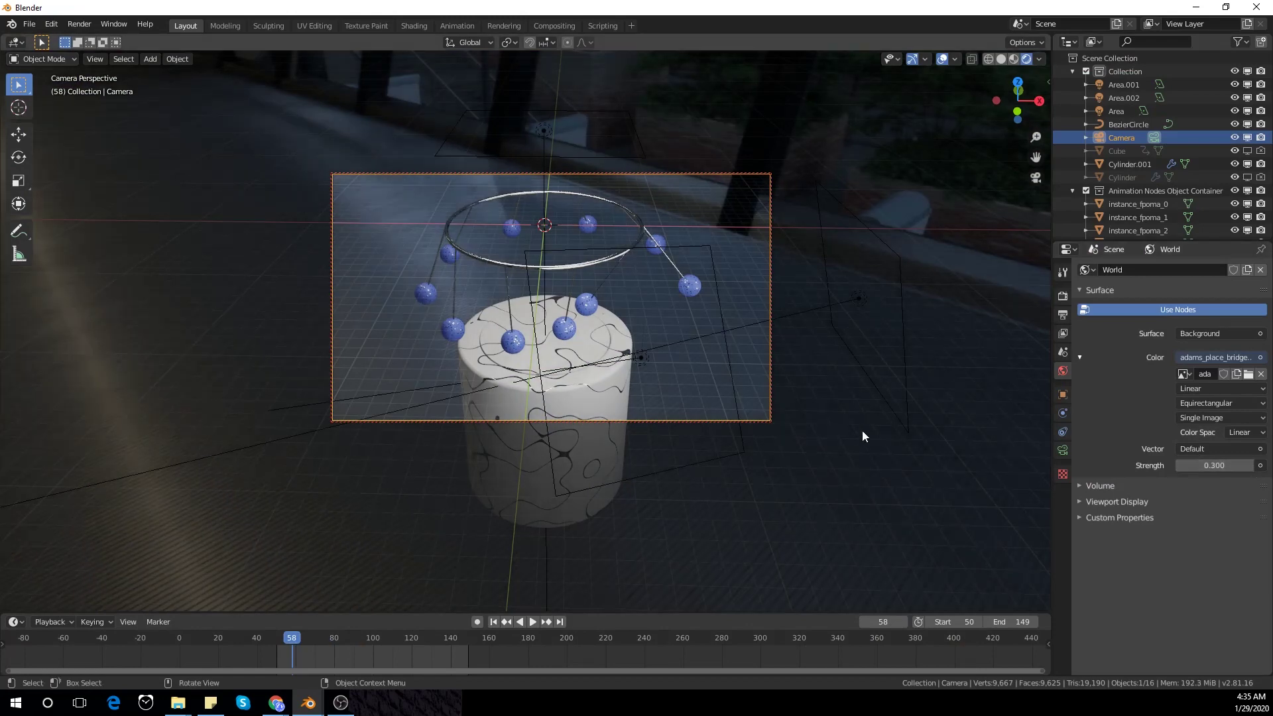
- Add a floor plane about 27.4 m below the origin under the pedestal and scale it by 20
key(shift+a)
mouse_move(802, 272)
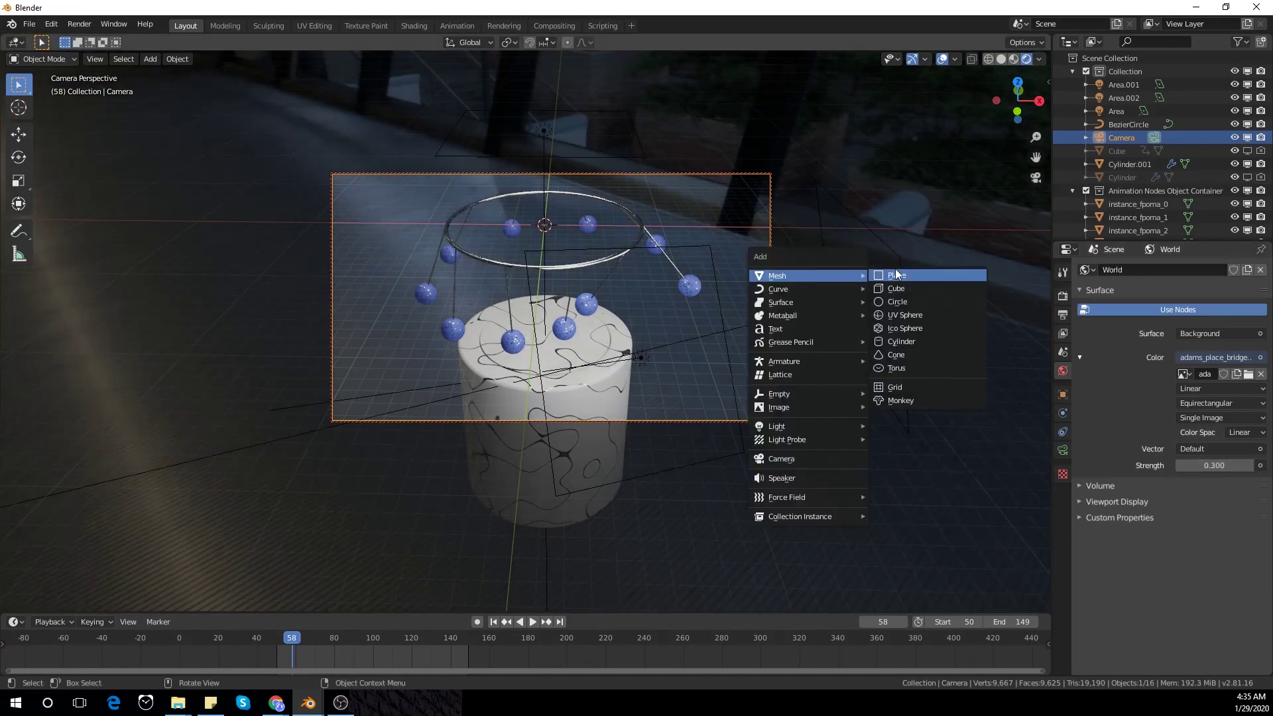
click(895, 269)
key(g)
key(z)
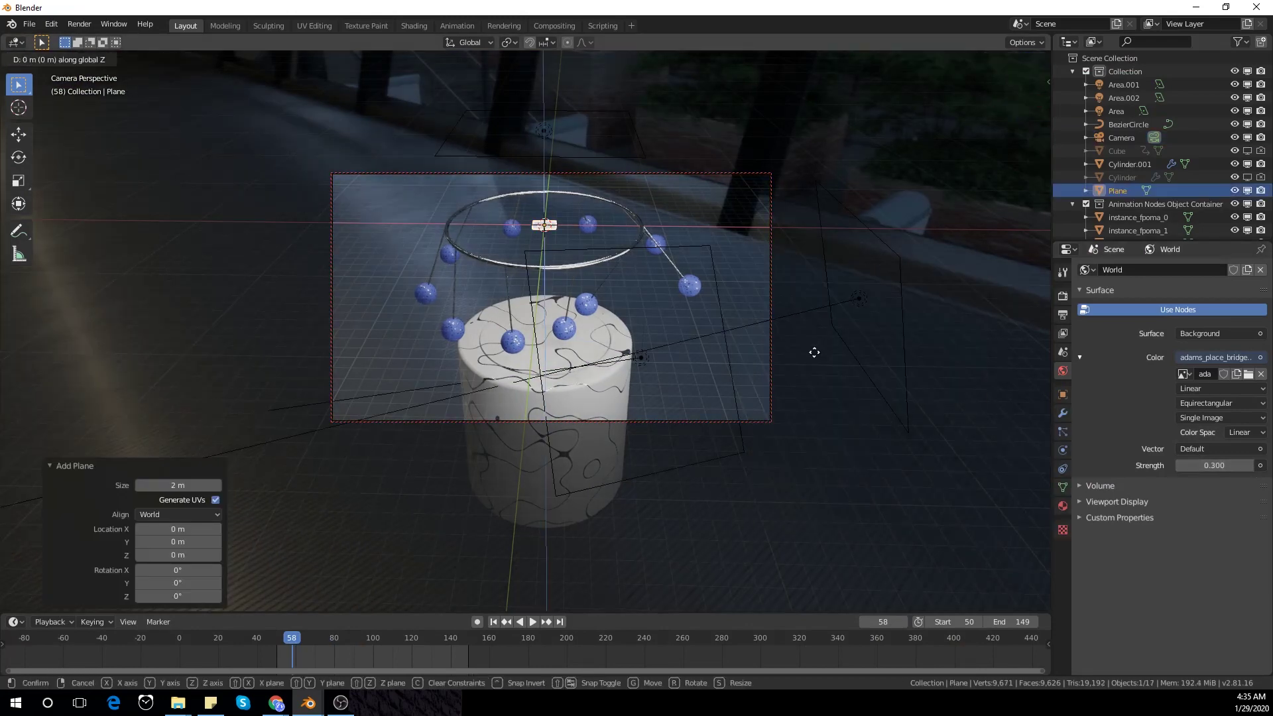
click(865, 589)
text(s20)
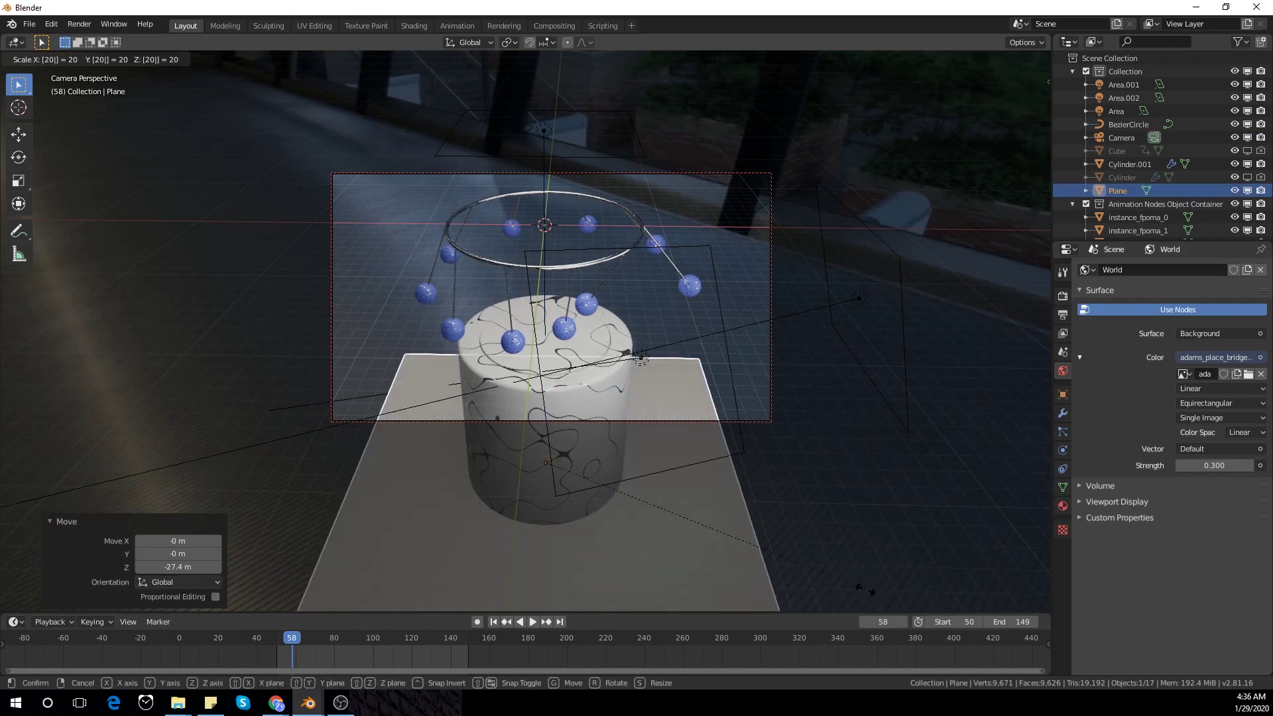
key(Return)
- Raise the floor plane about 6.57 m and enlarge it so it spans wider than the camera frame
key(g)
key(z)
click(880, 542)
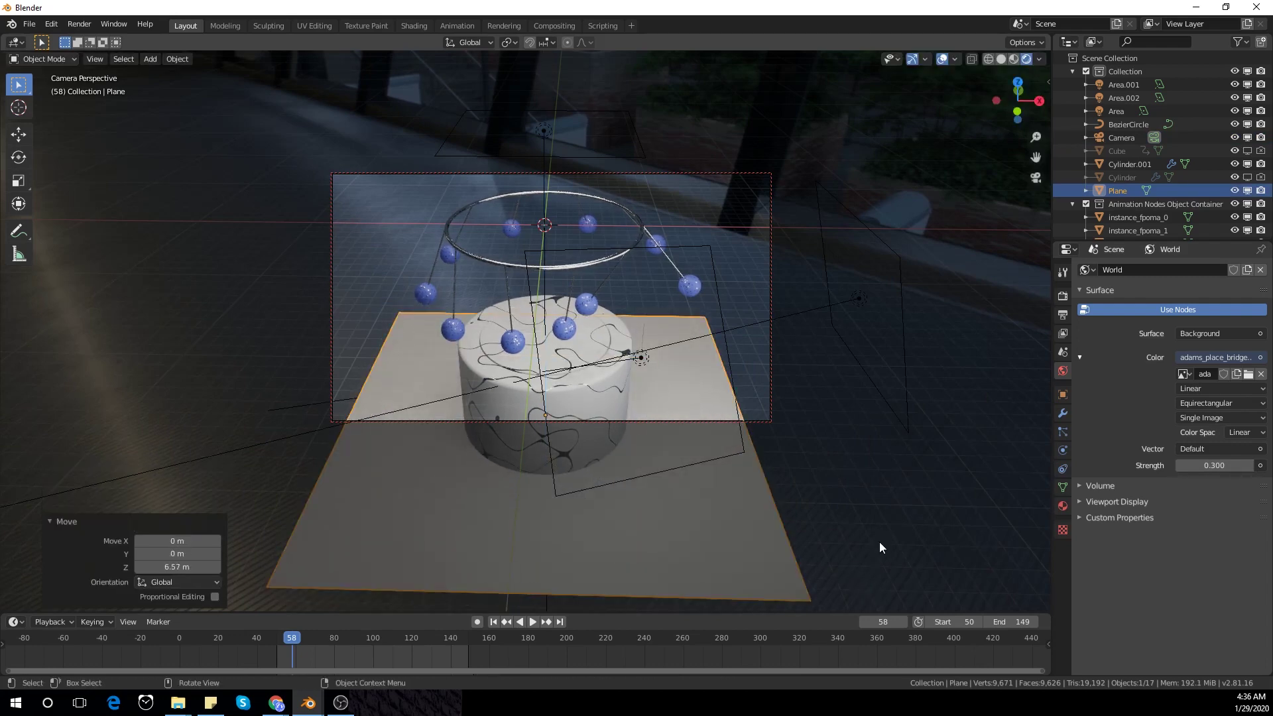
key(s)
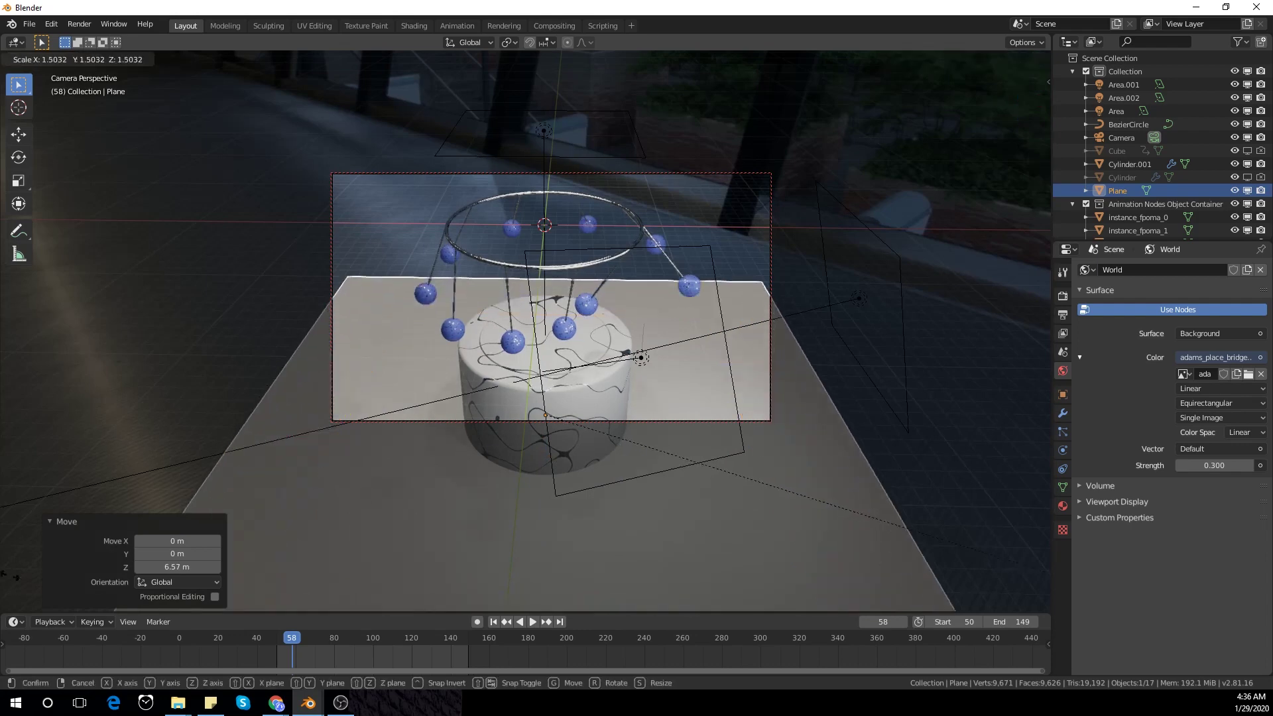
click(404, 408)
- Extrude the plane's back edge into a wall about 29.3 m high and push its top edge back about 17 m along Y
key(Tab)
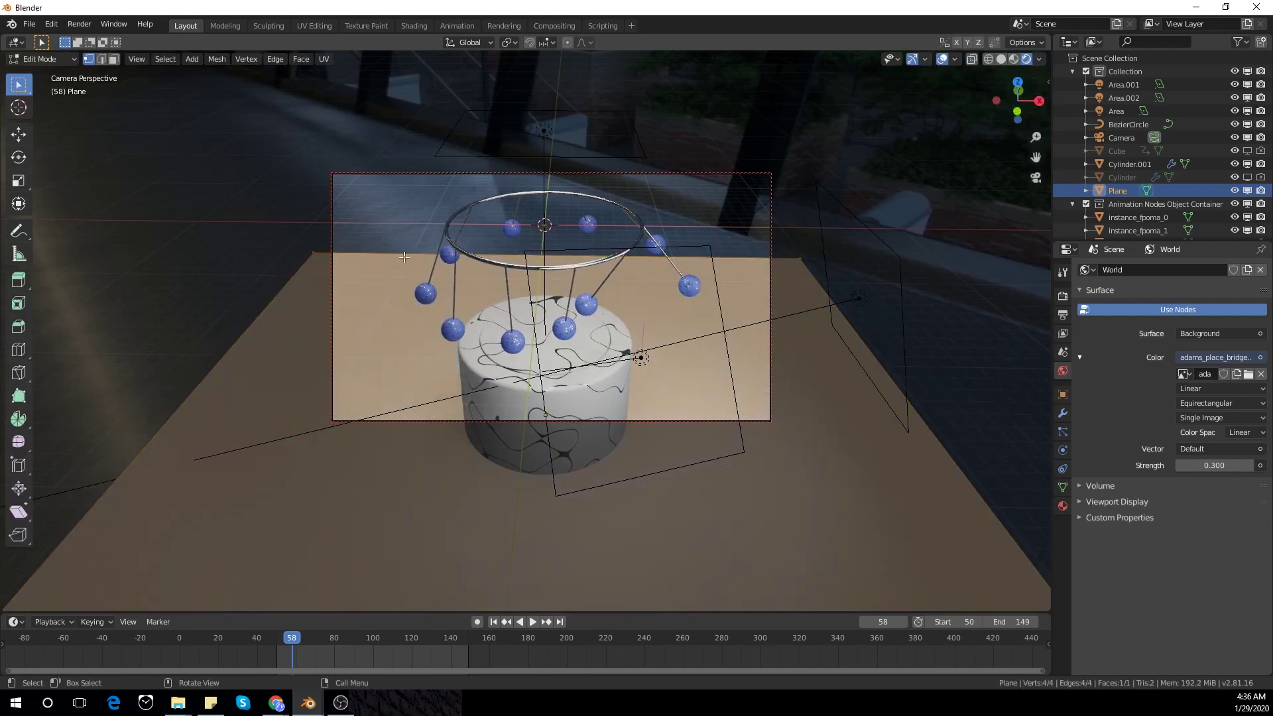
key(alt+a)
scroll(698, 376, down, 1)
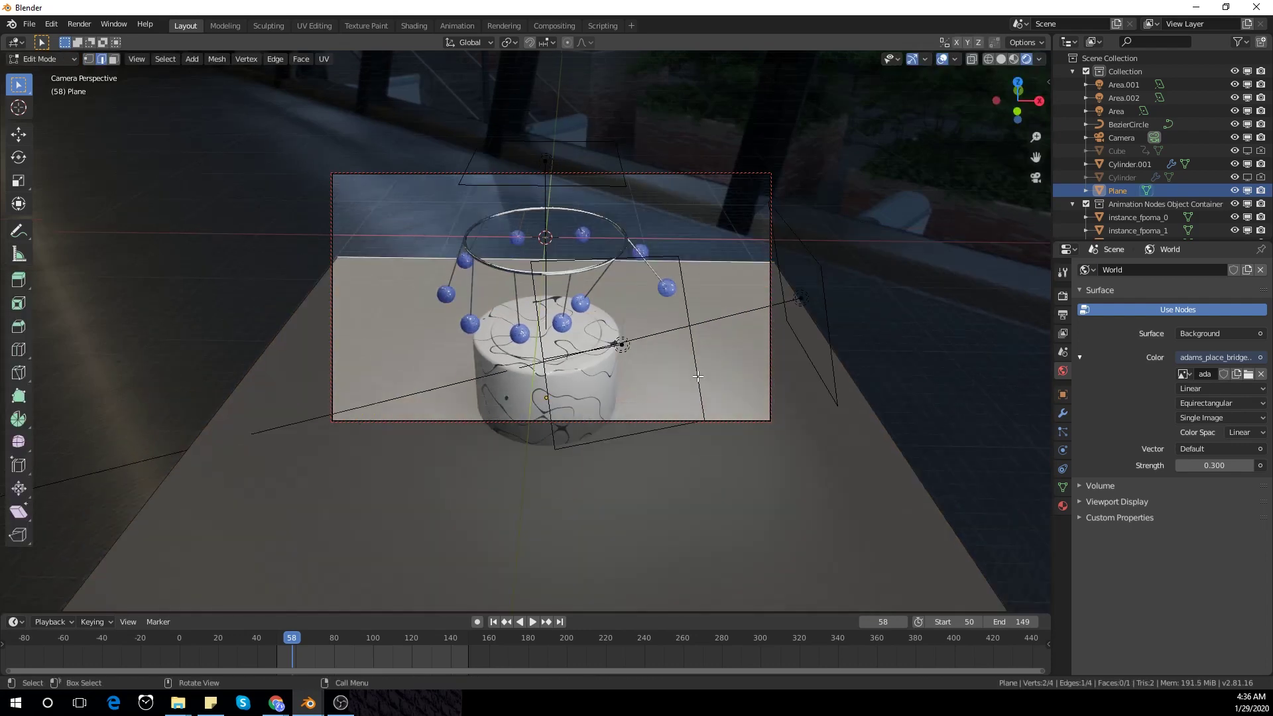
key(e)
right_click(695, 264)
key(g)
key(z)
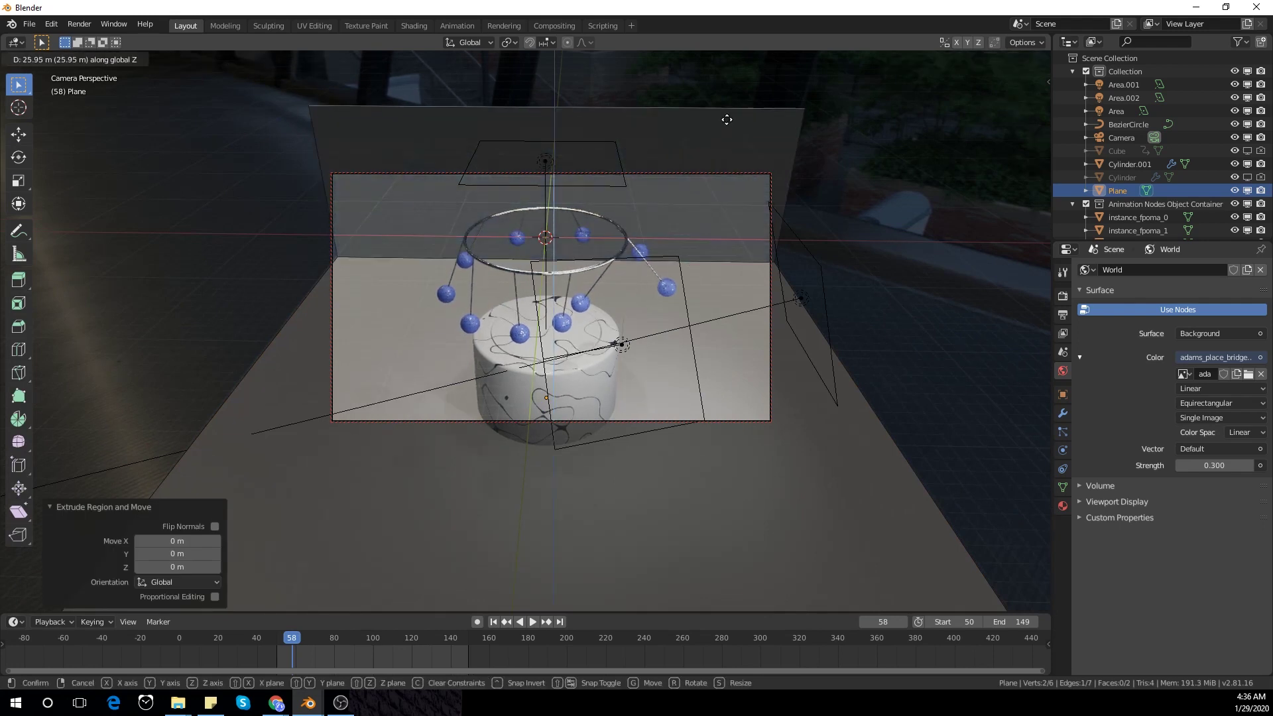
click(727, 100)
key(g)
key(y)
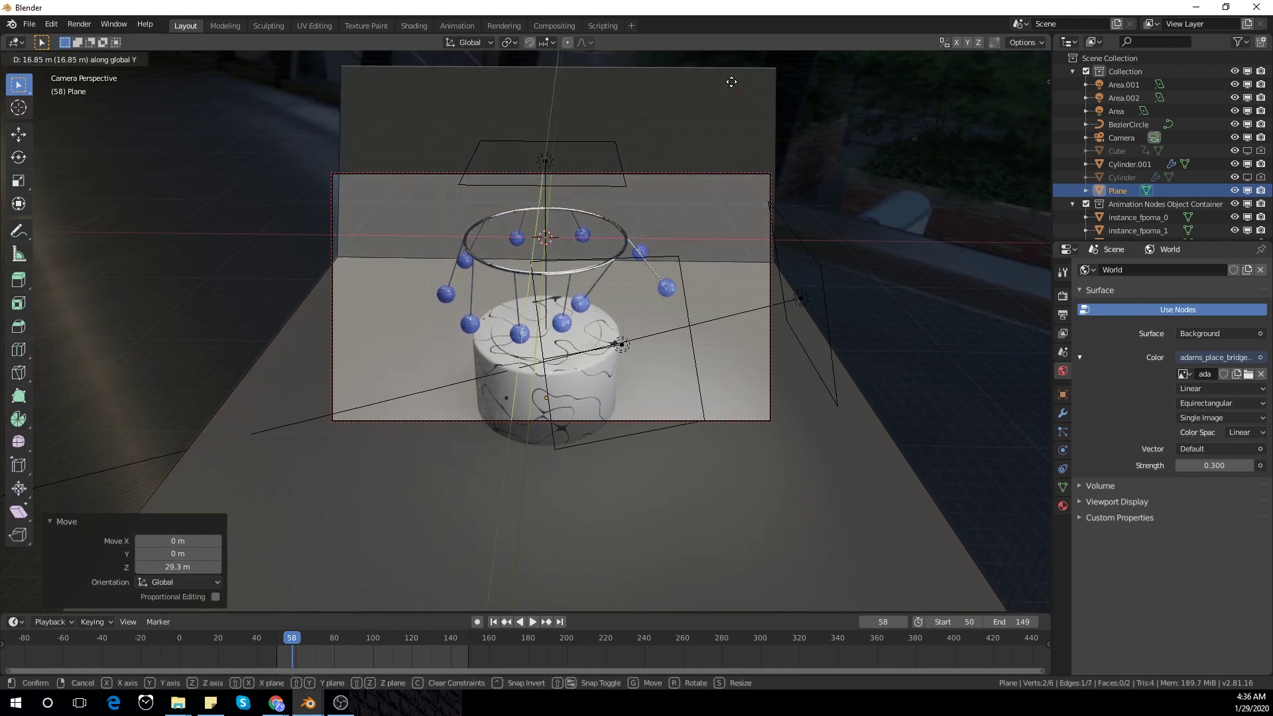
click(821, 299)
- Widen the whole backdrop mesh along X by a factor of about 1.236
key(a)
key(s)
key(x)
click(886, 313)
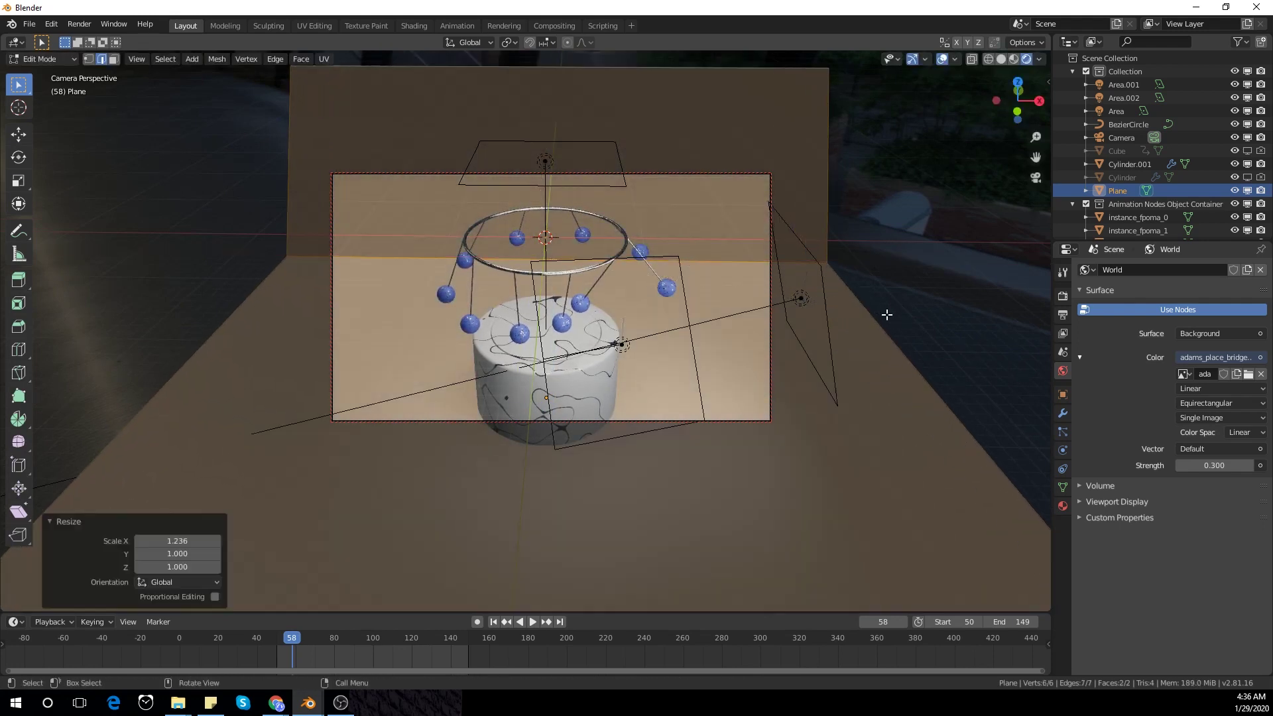
- Bevel the edge between the backdrop's floor and wall with 4 segments to form a wide curve
key(Tab)
key(Tab)
click(704, 259)
key(ctrl+b)
scroll(778, 339, up, 4)
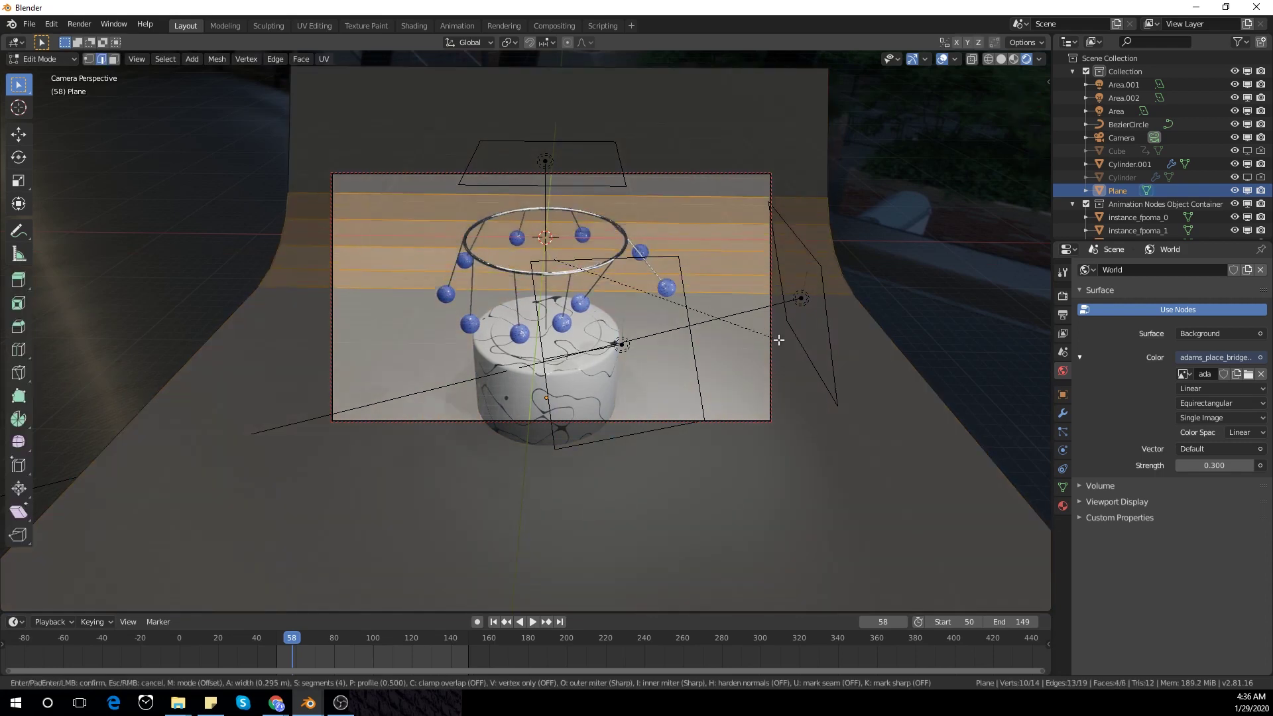
click(792, 347)
key(Tab)
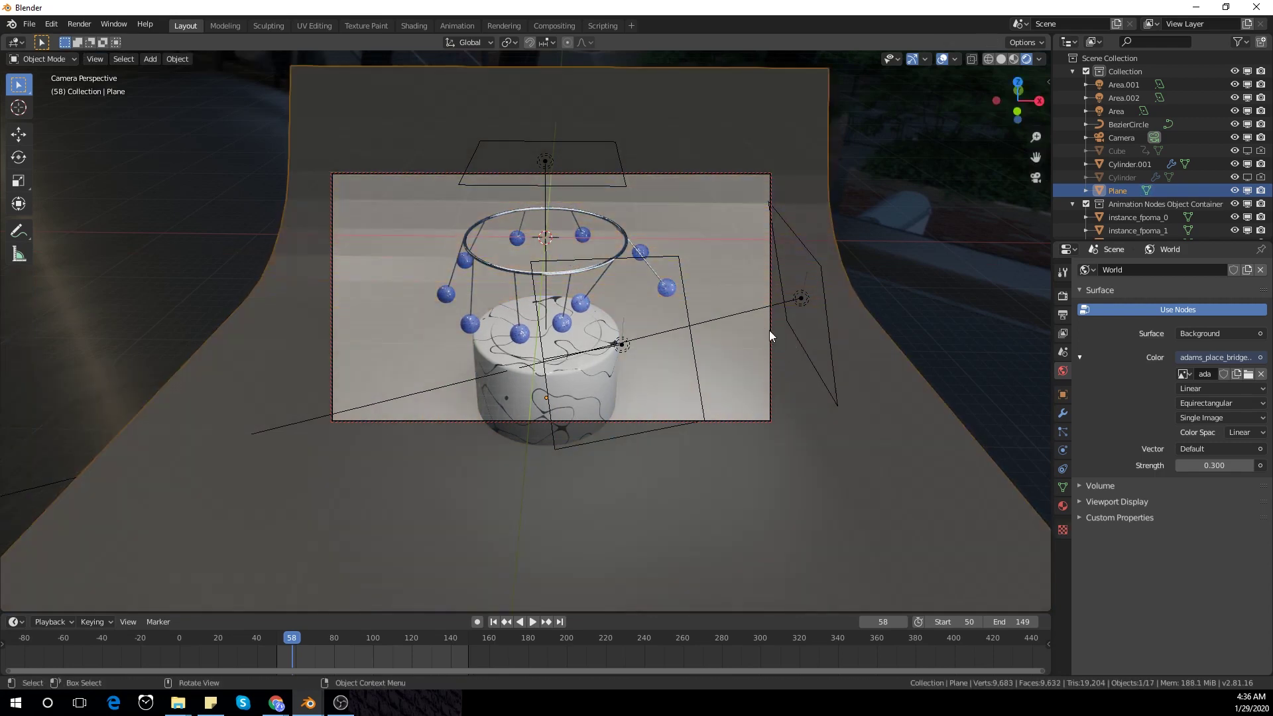
- Shade the backdrop smooth and give it a level 2 Subdivision Surface
right_click(720, 288)
click(719, 288)
key(ctrl+1)
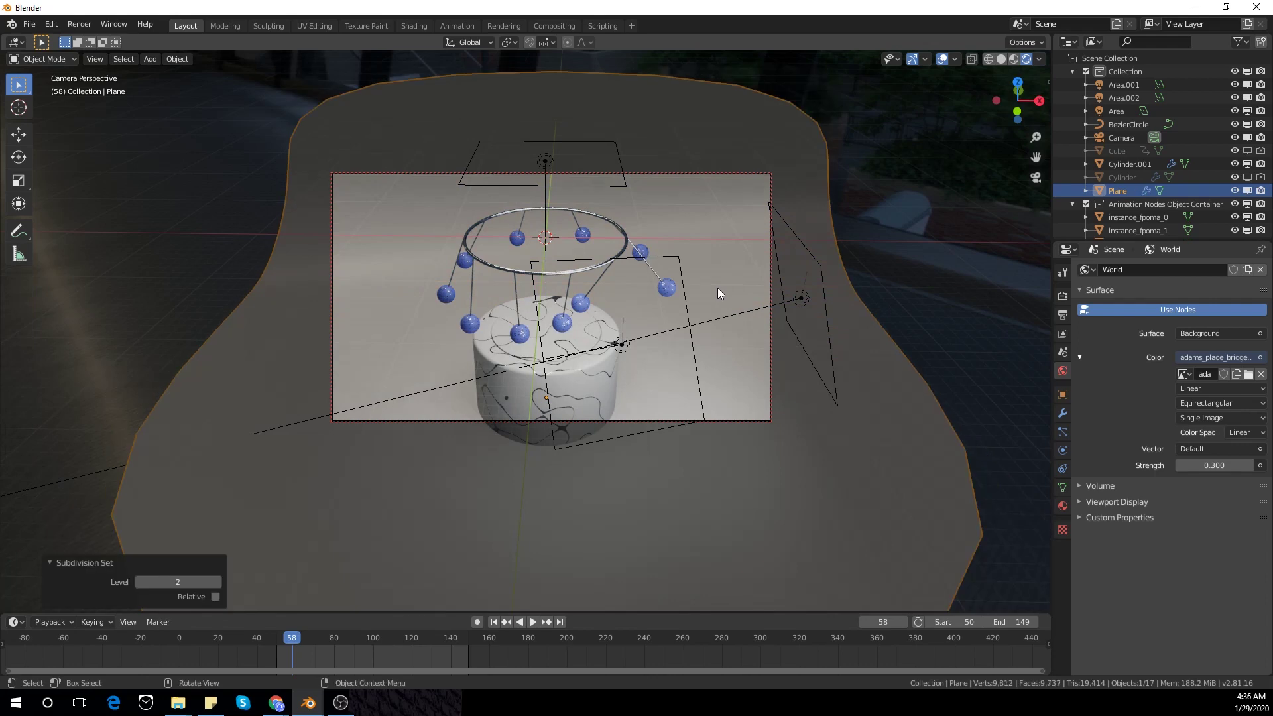
- Add 5 evenly spaced loop cuts running from the backdrop's floor up its wall
key(Tab)
key(ctrl+r)
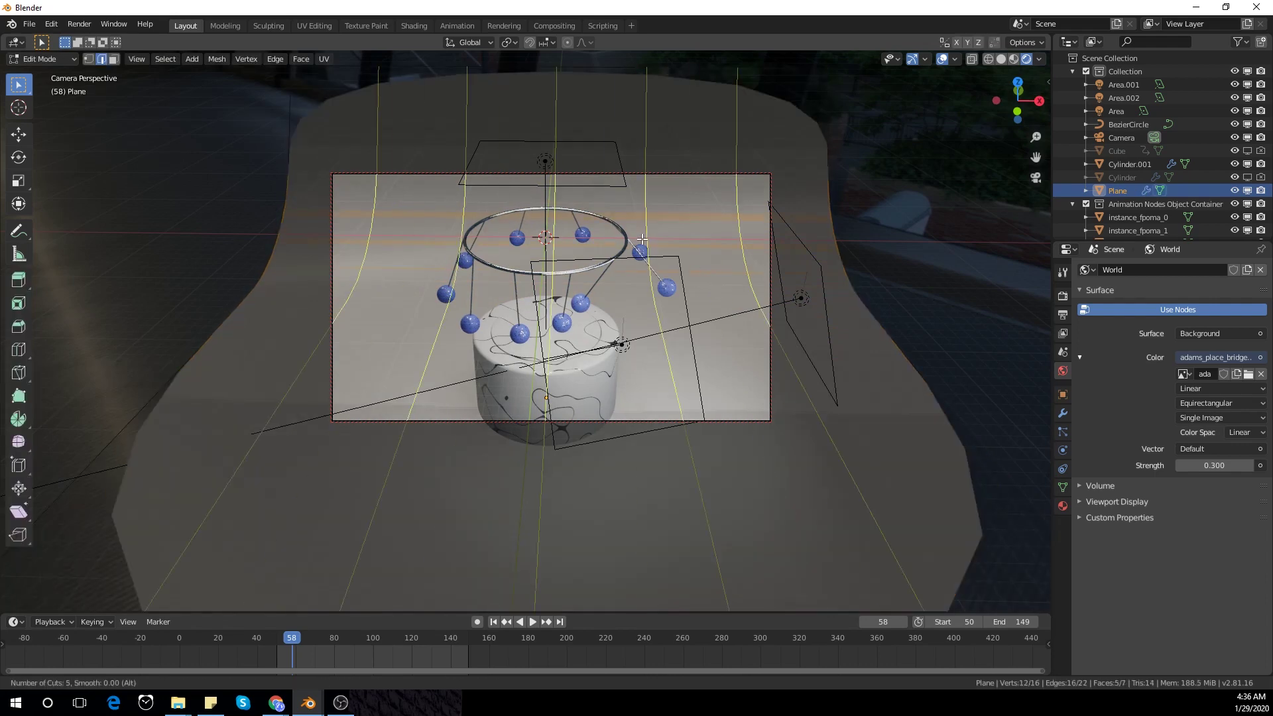
click(647, 241)
click(660, 285)
key(Tab)
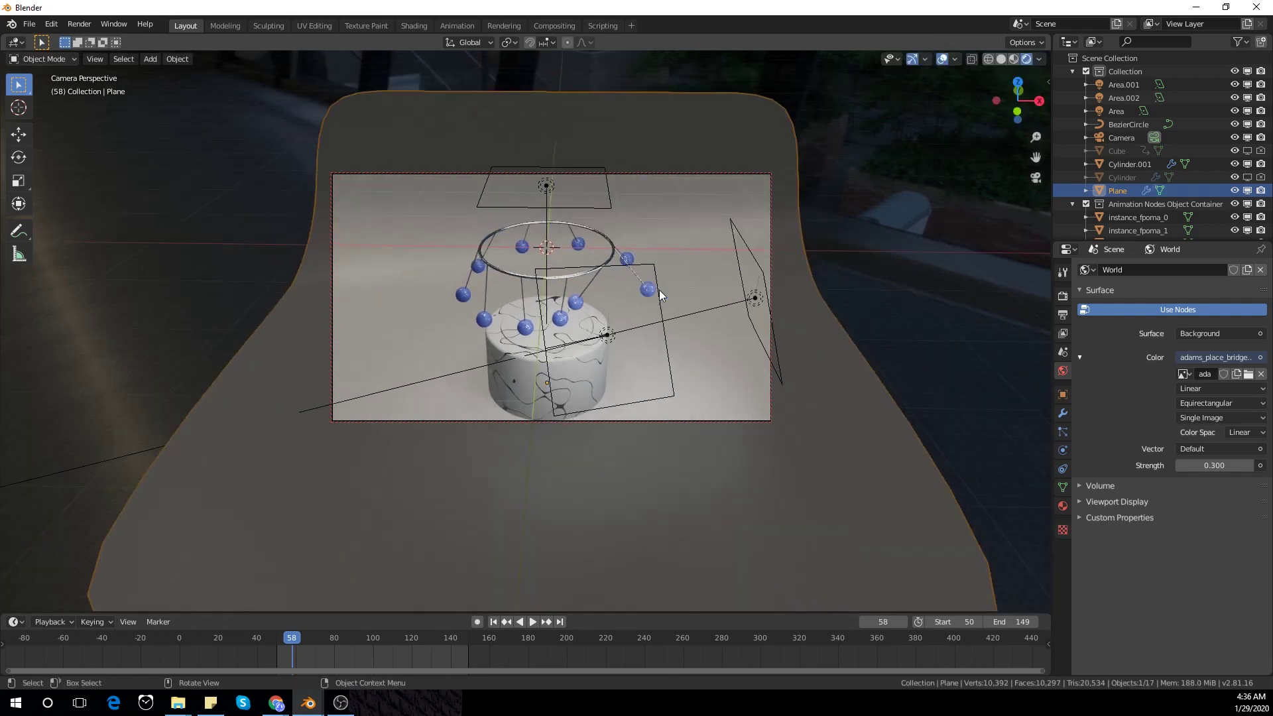
- Disable Lock Camera to View and lower the backdrop about 1.84 m
key(n)
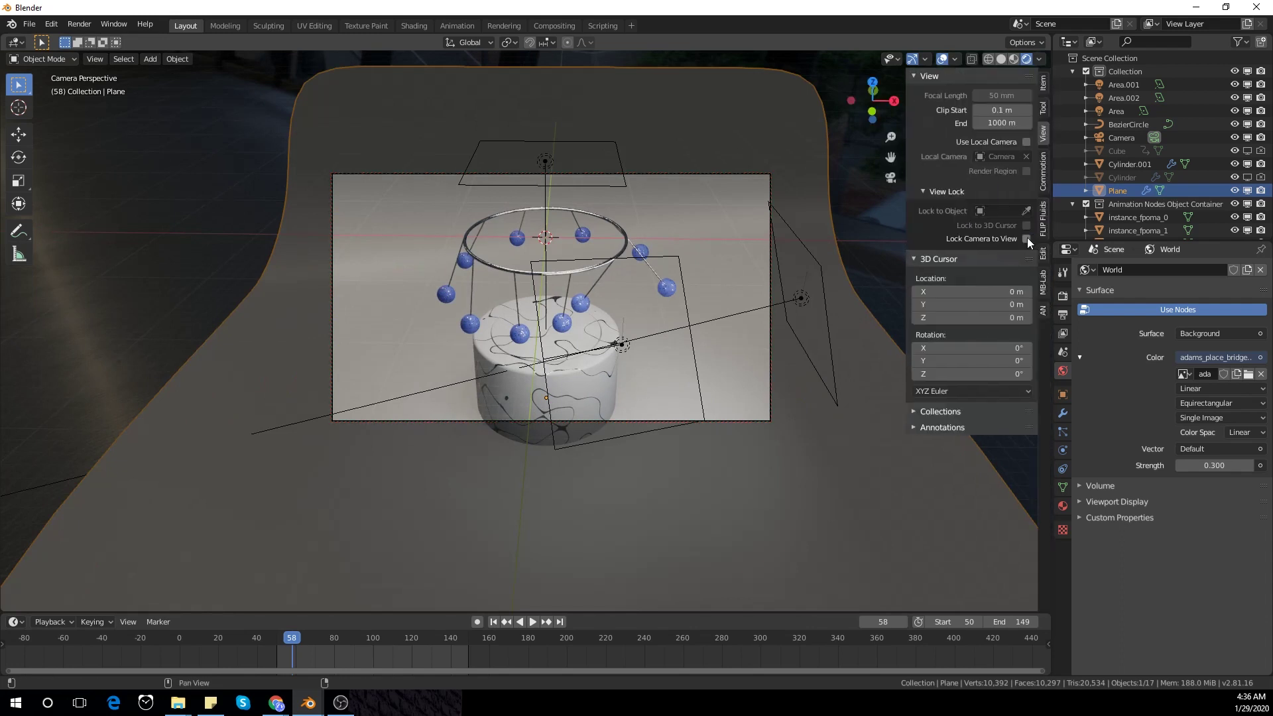
key(n)
key(g)
key(z)
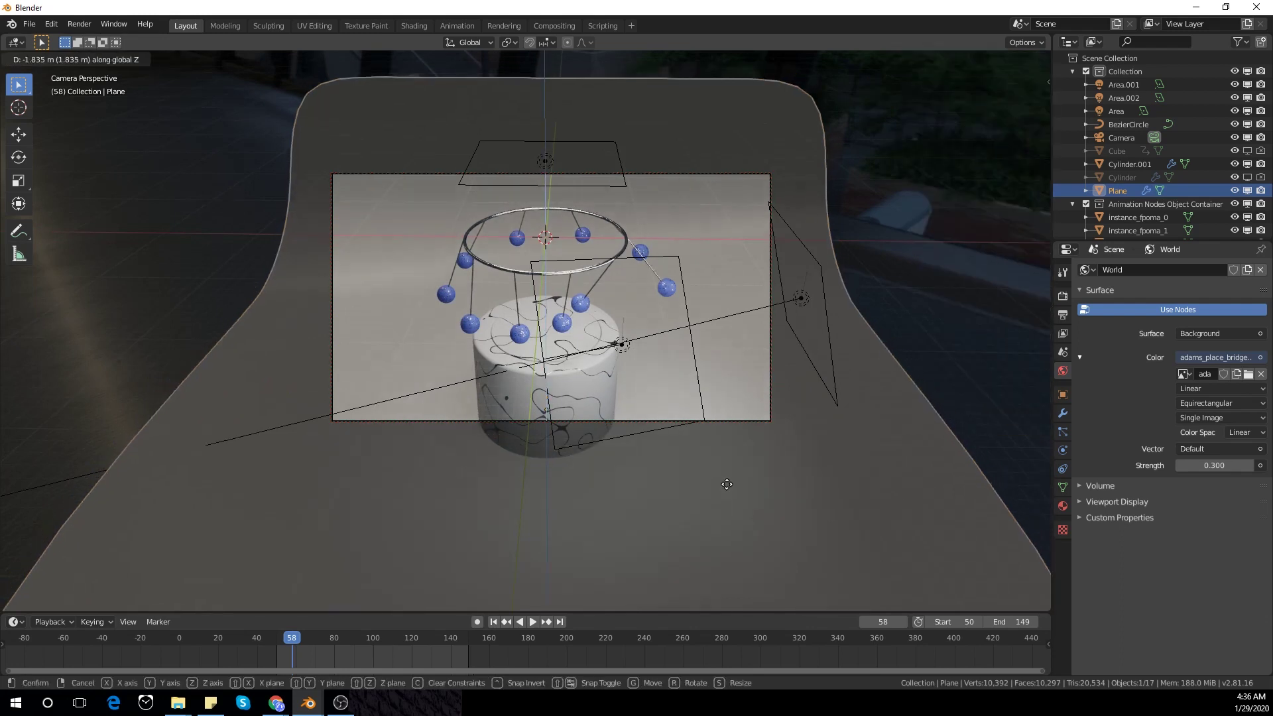
click(729, 484)
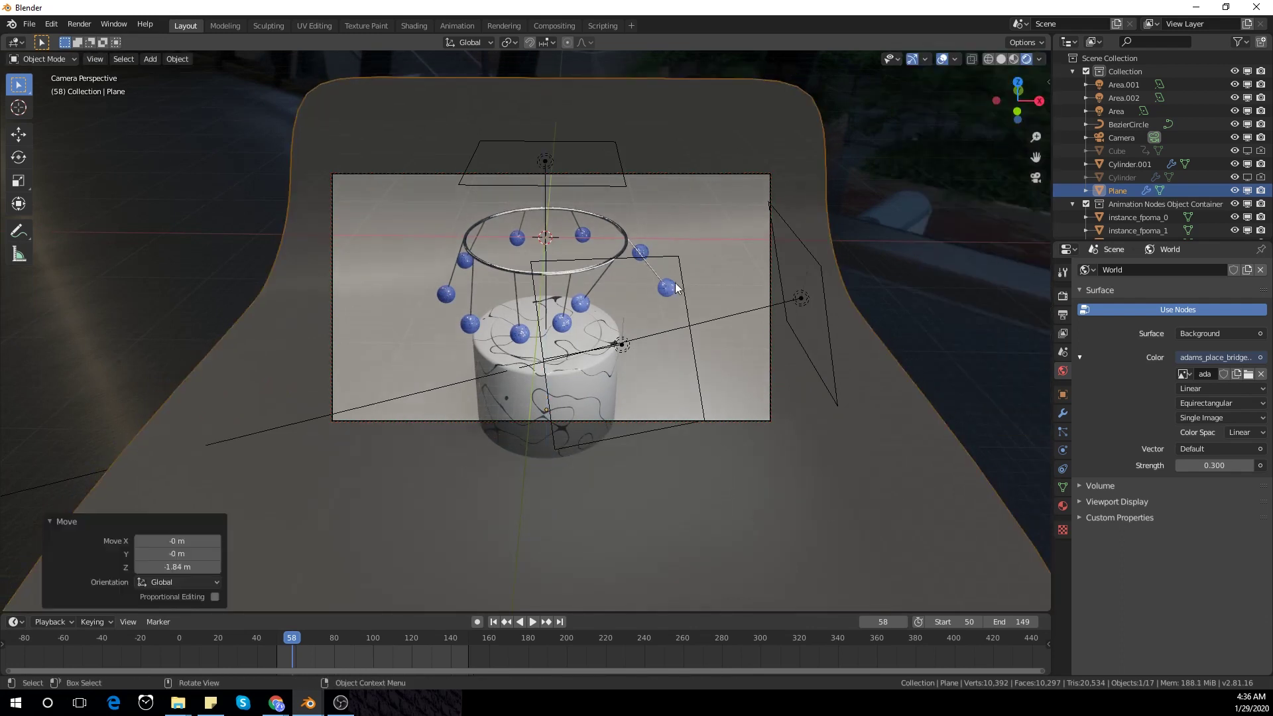
- Add a point light at the world origin
scroll(675, 285, up, 3)
key(shift+a)
mouse_move(706, 294)
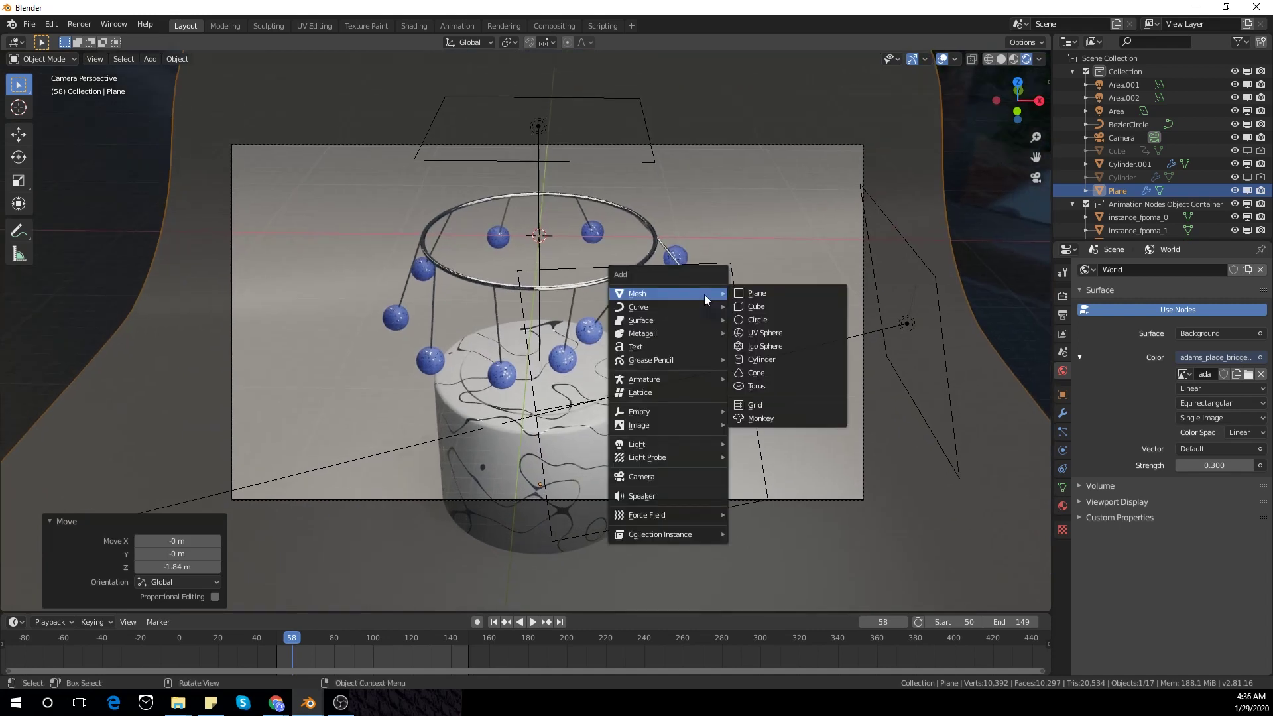
mouse_move(686, 445)
click(756, 445)
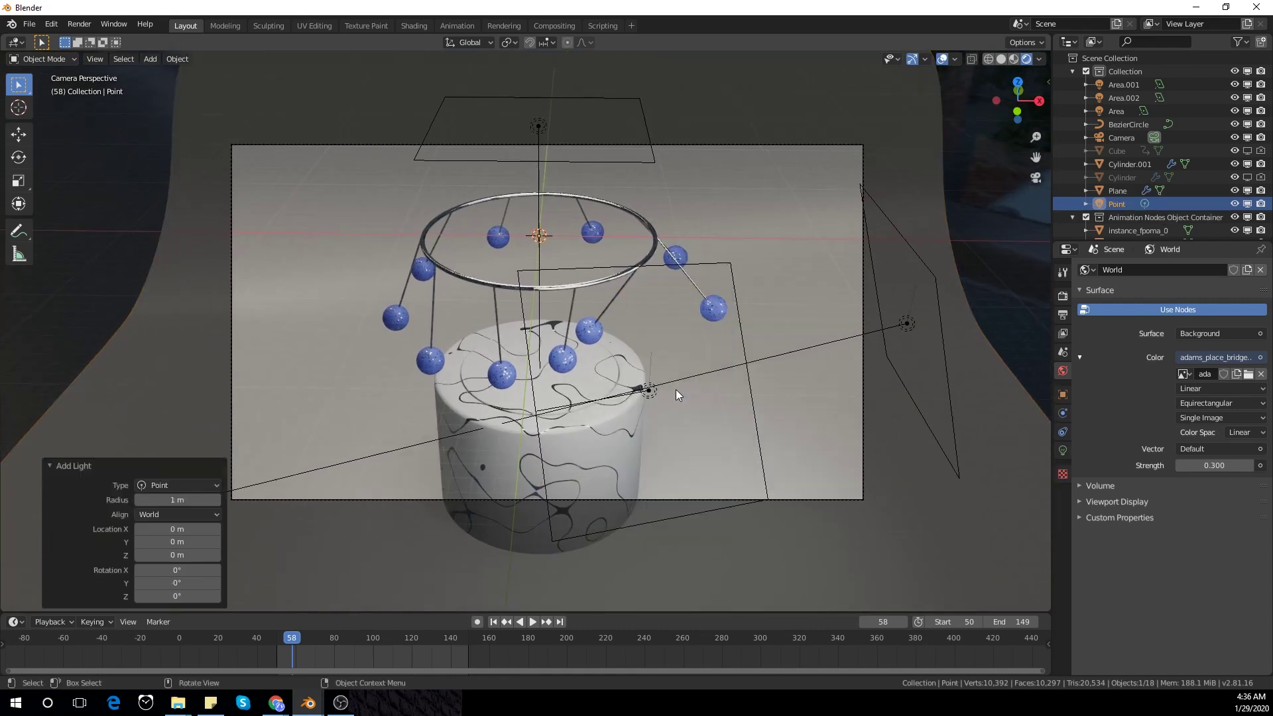
- Position the point light behind the pendulums by moving it about 34 m along Y, lowering it, and shifting it another 4.27 m along Y
key(g)
key(y)
click(697, 261)
key(g)
key(z)
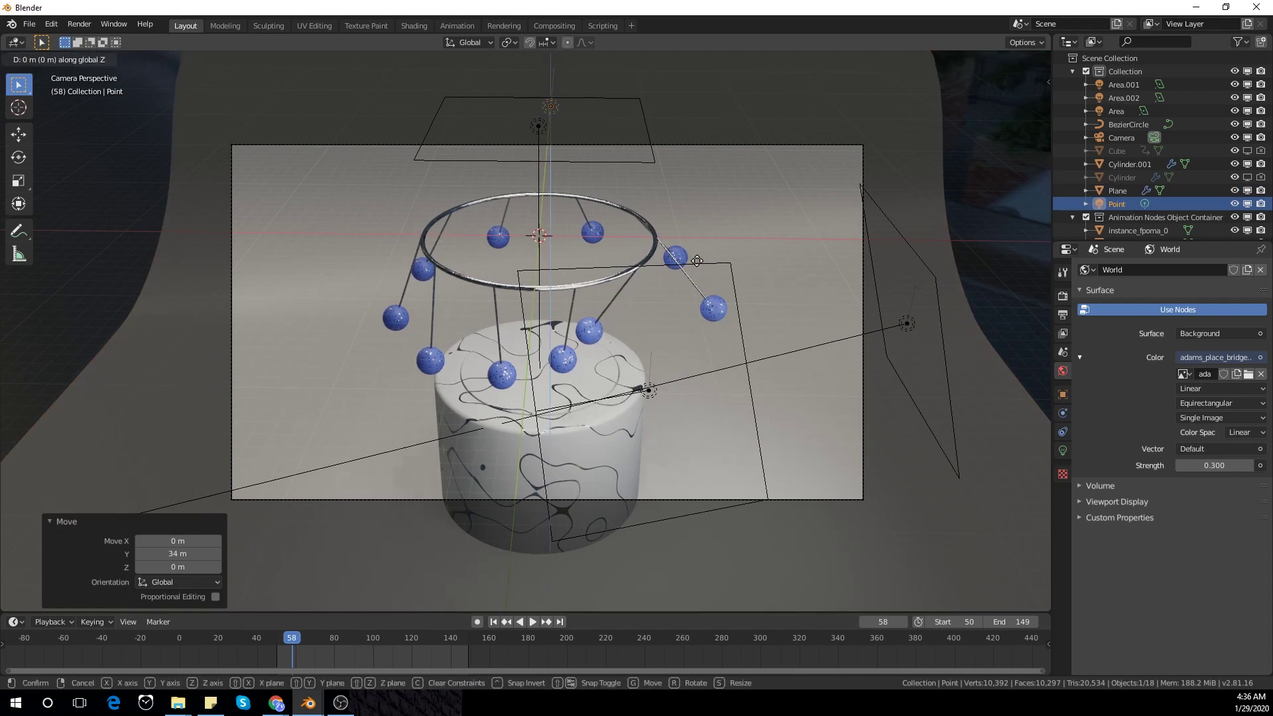
click(738, 365)
key(g)
key(y)
click(744, 355)
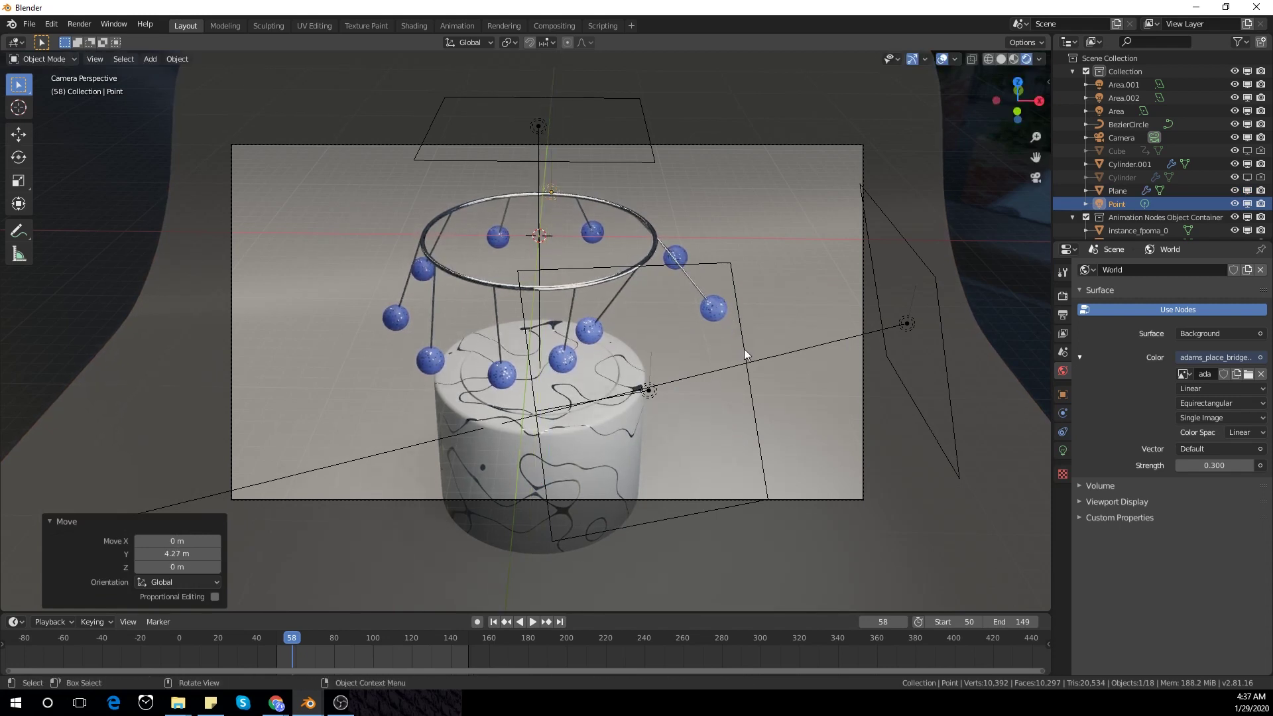
- Set the point light's power to 10000 W
click(1063, 450)
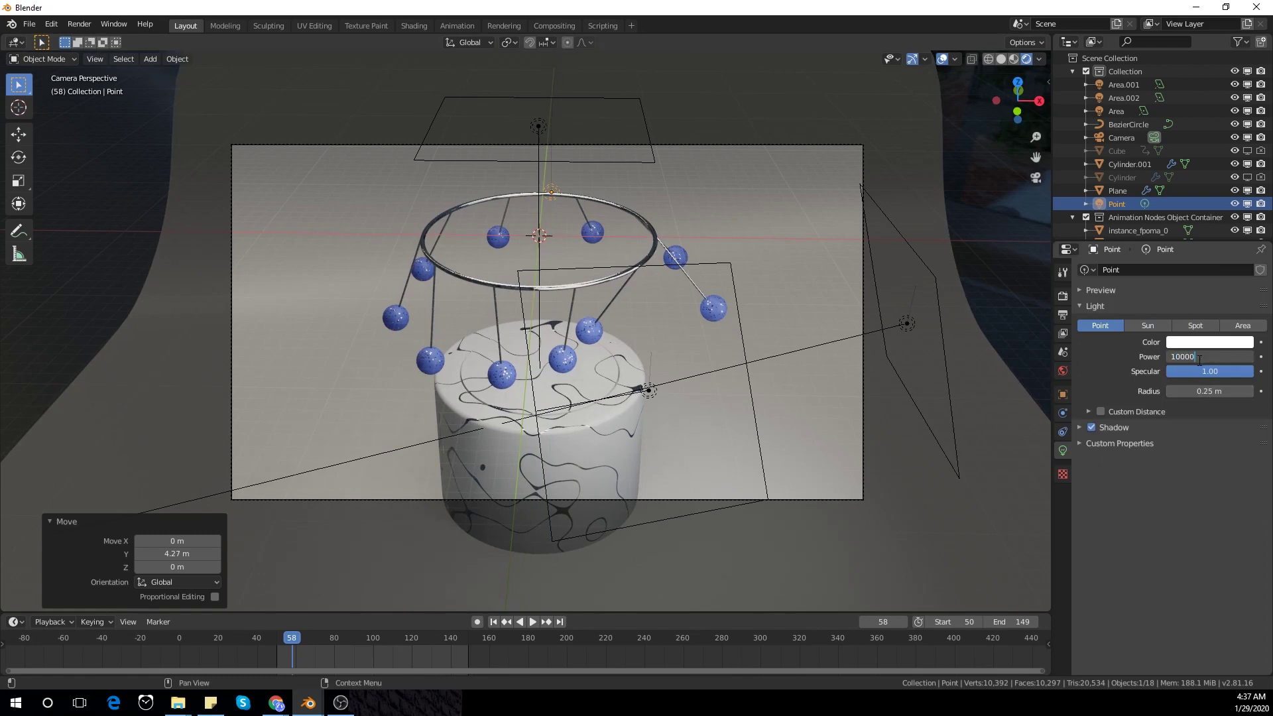
click(1199, 358)
text(10000)
key(Return)
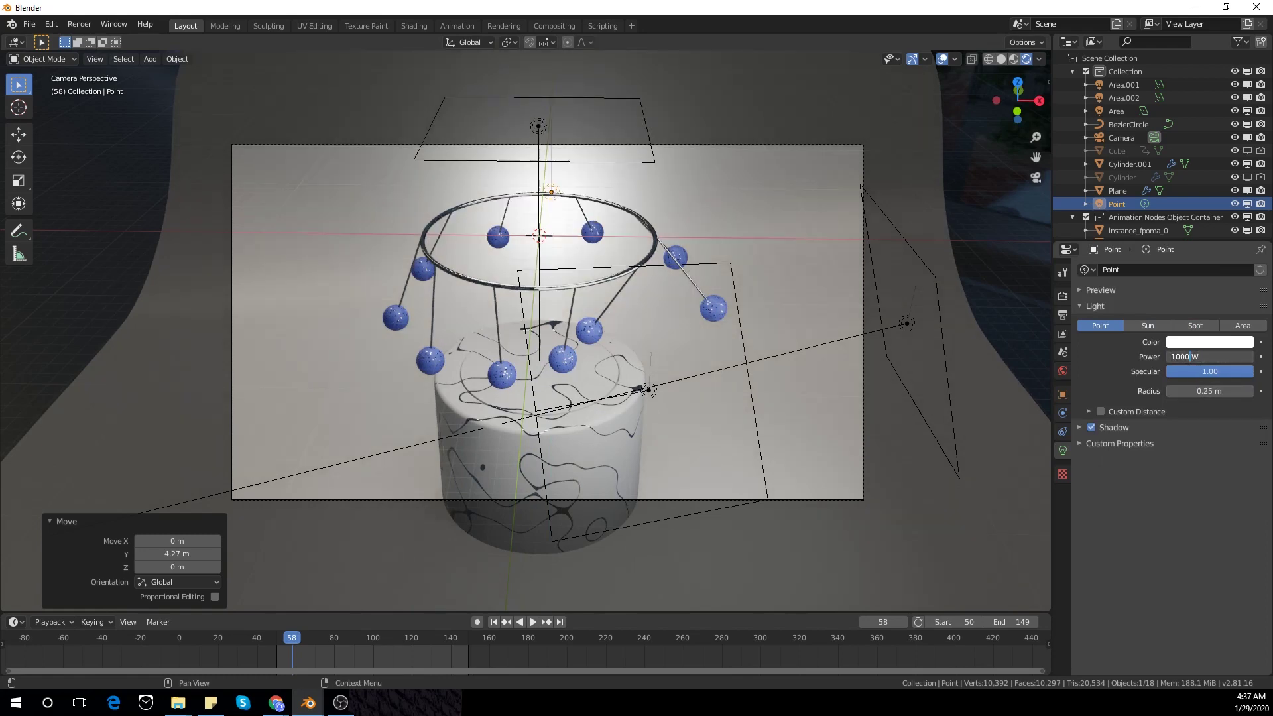
- Lower the point light along the Z axis by about 0.08 m
key(g)
key(z)
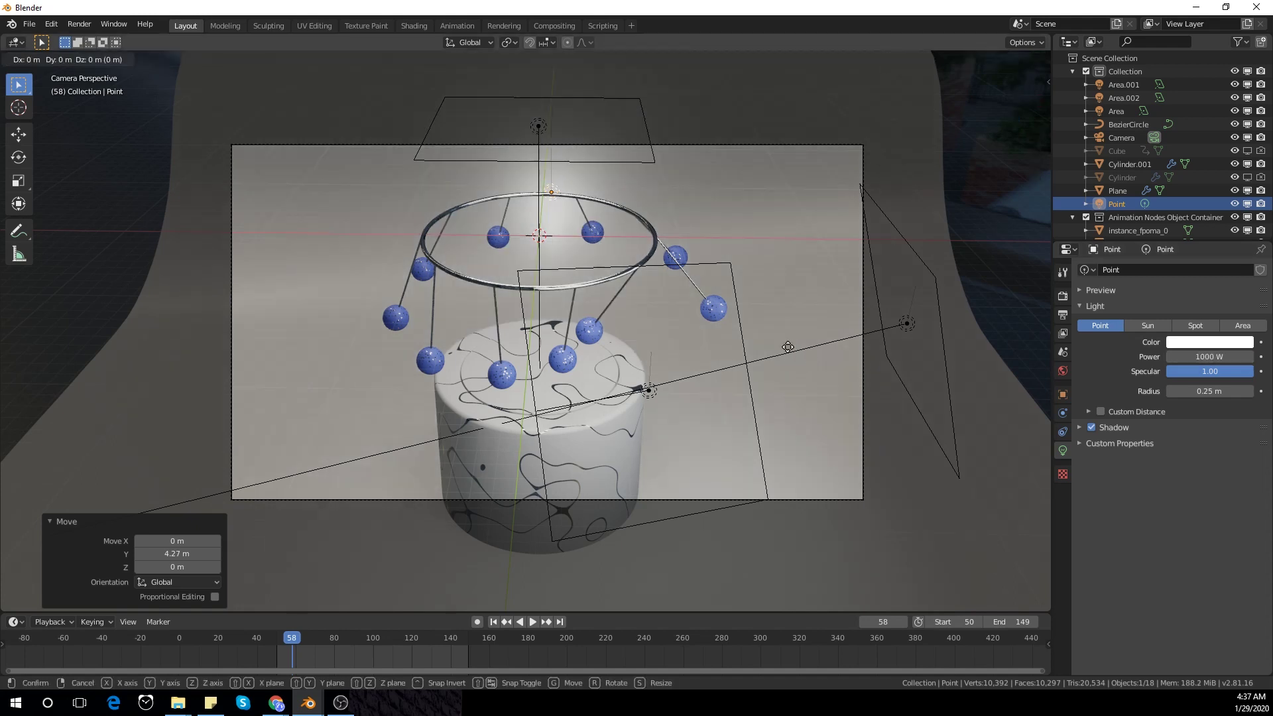
click(815, 349)
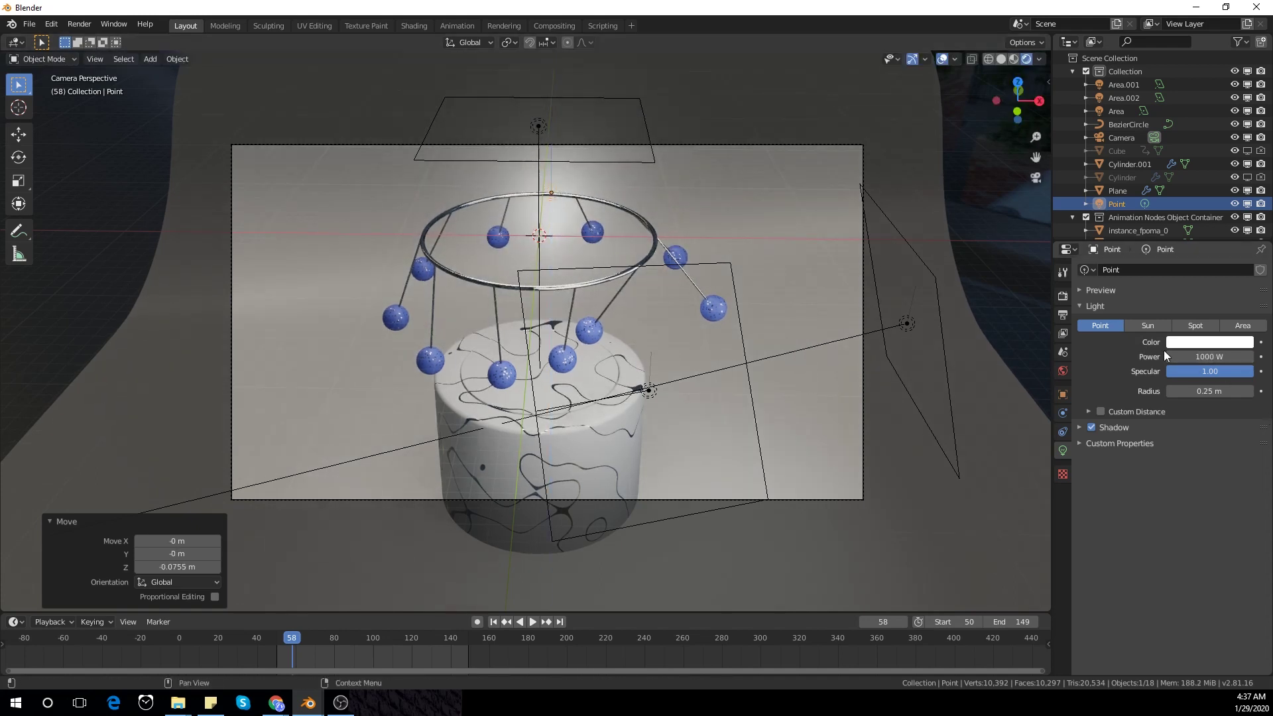
- Enlarge the point light's radius to 5.27 m and reposition the light along the global Y axis, keeping it behind the pendulums
drag(1183, 387, 1212, 392)
key(g)
key(y)
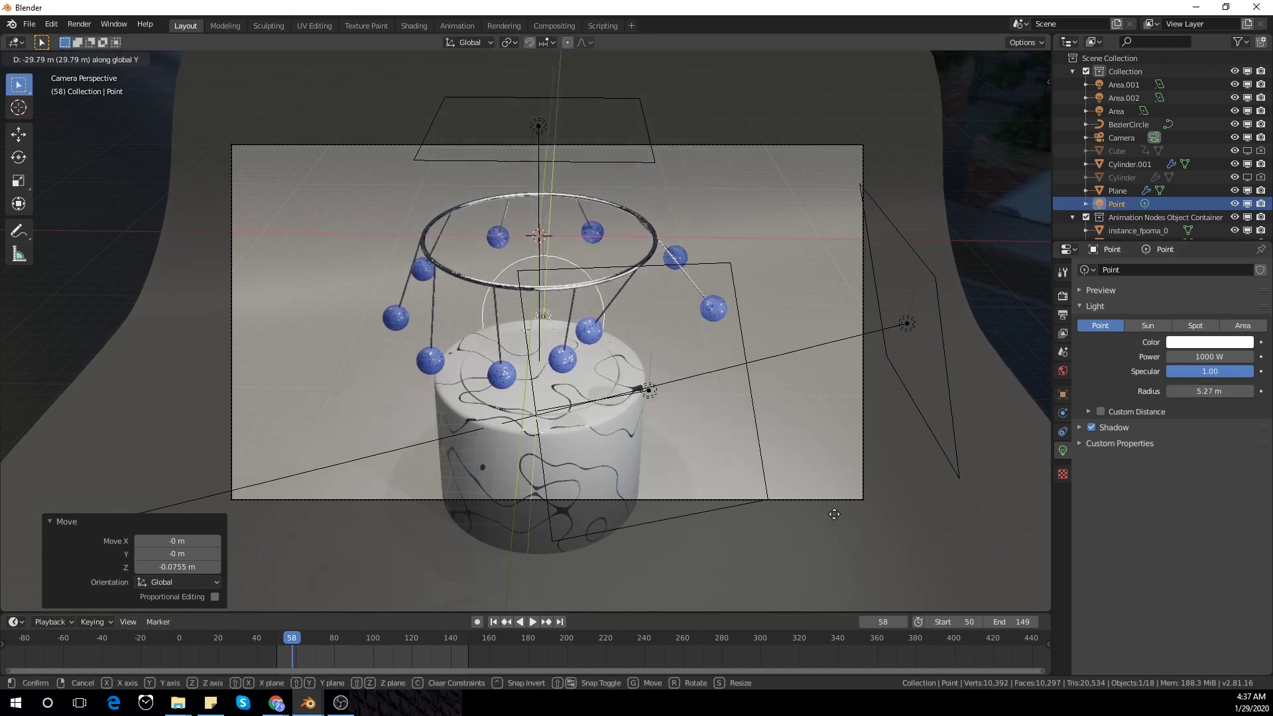
click(852, 399)
- Enable depth of field on the camera and make it focus on the patterned pedestal, Cylinder.001
click(866, 448)
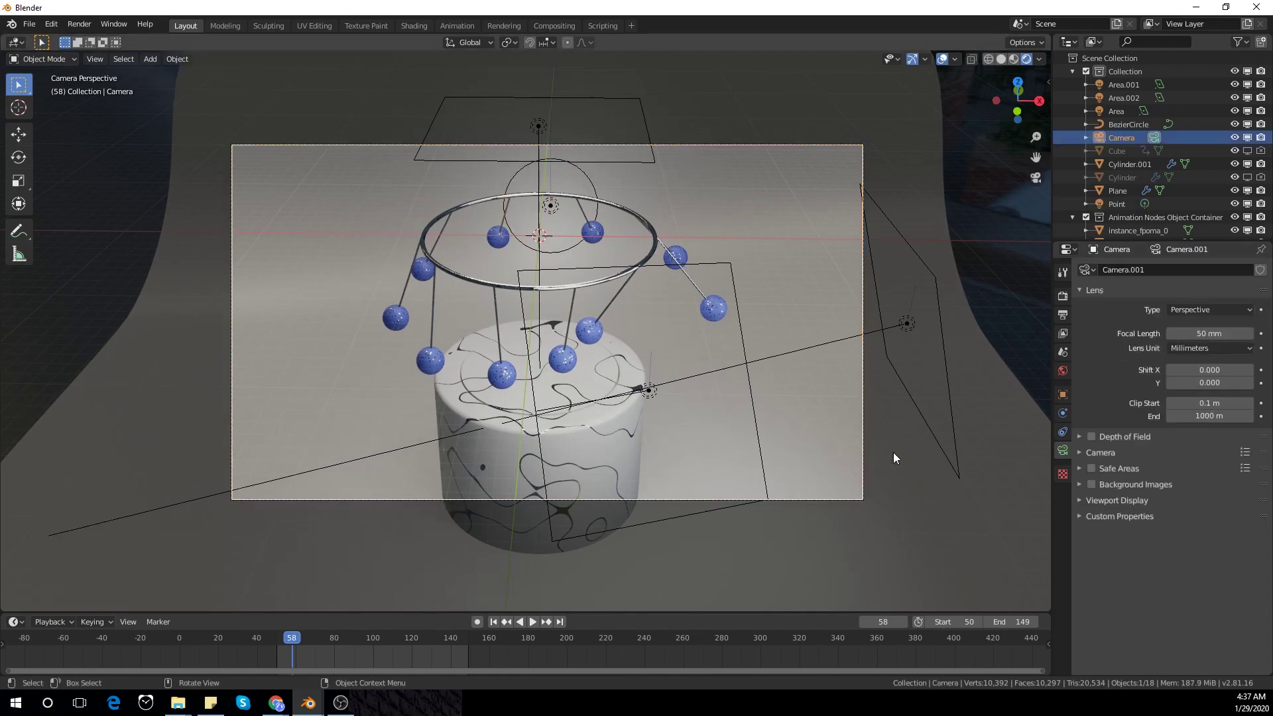
click(1091, 436)
click(1123, 436)
click(1248, 457)
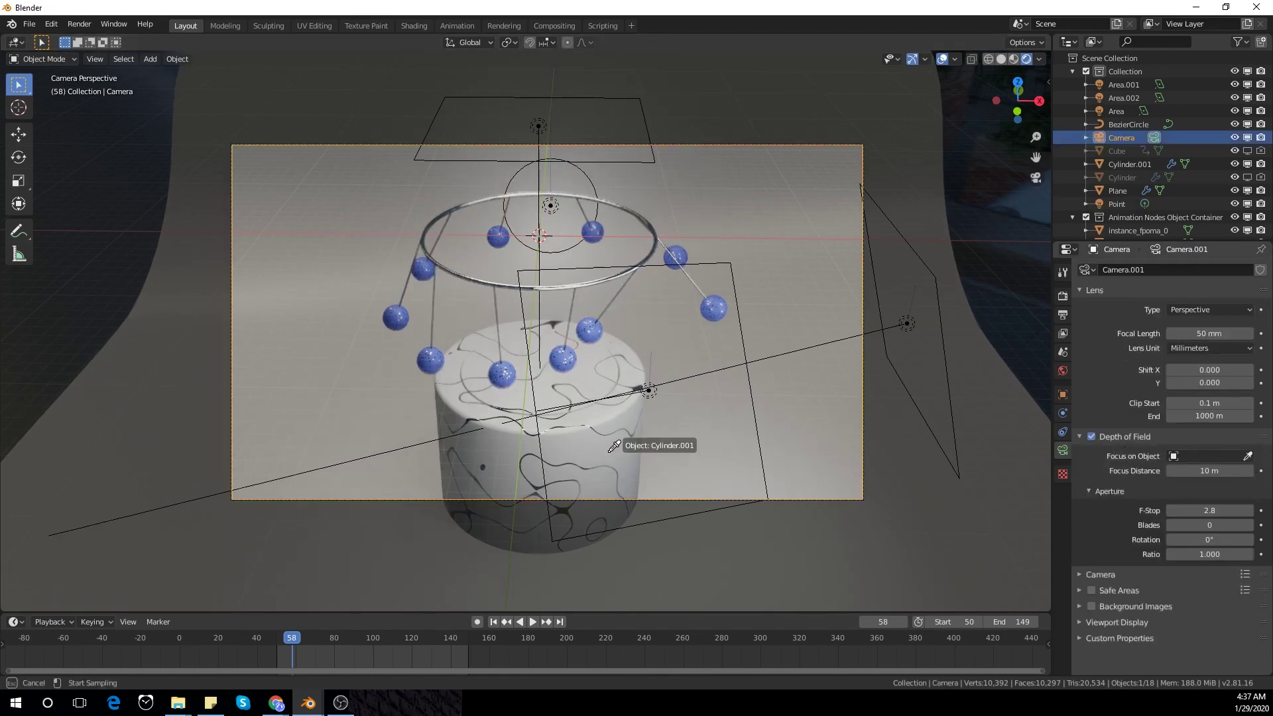
click(583, 378)
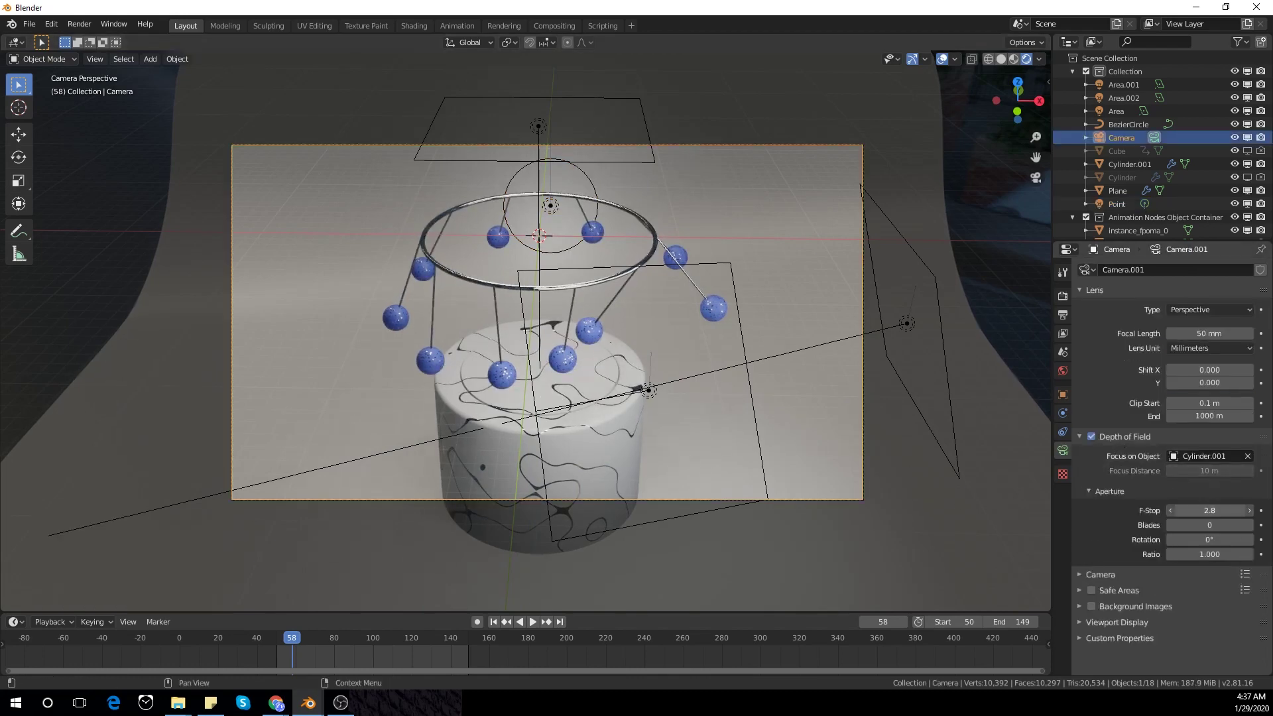
- Set the camera's depth-of-field aperture to an F-Stop of 0.3
drag(1209, 511, 1197, 510)
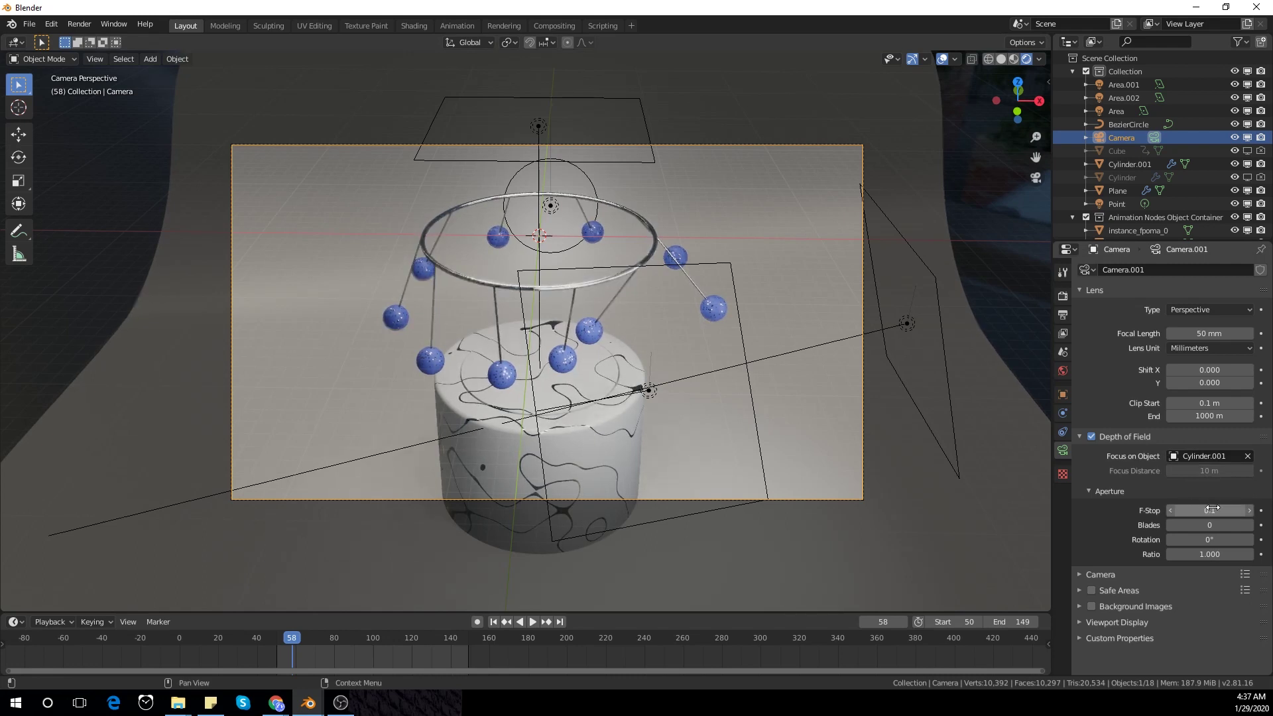
click(1251, 511)
click(1249, 513)
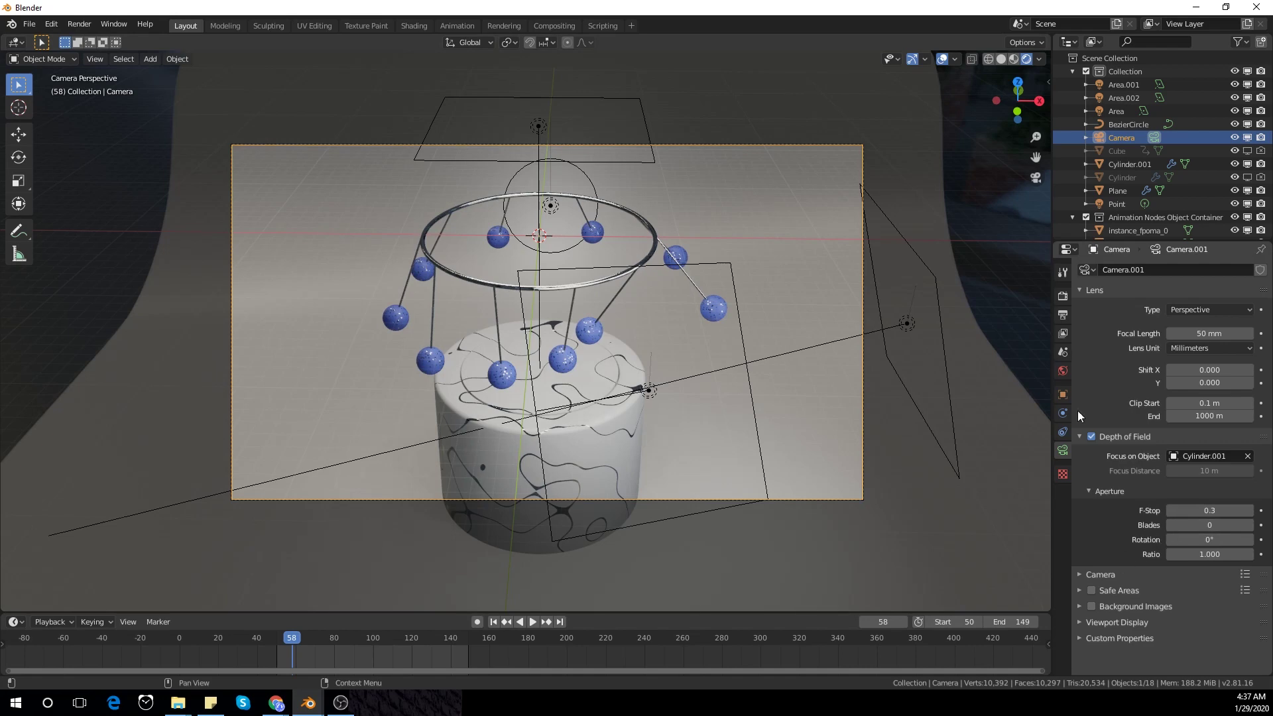
- Enable Ambient Occlusion, Bloom, Screen Space Reflections and Motion Blur for the Eevee render, along with High Bitdepth shadows
click(1063, 299)
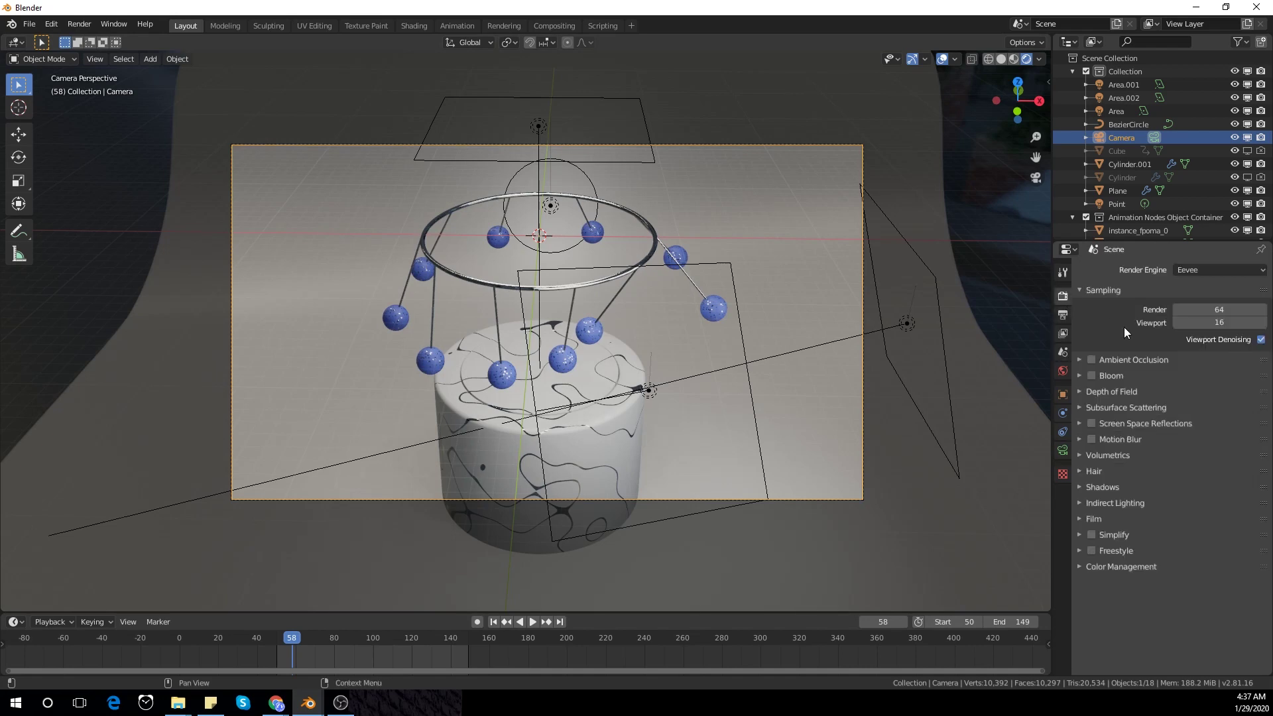
click(1091, 423)
click(1140, 423)
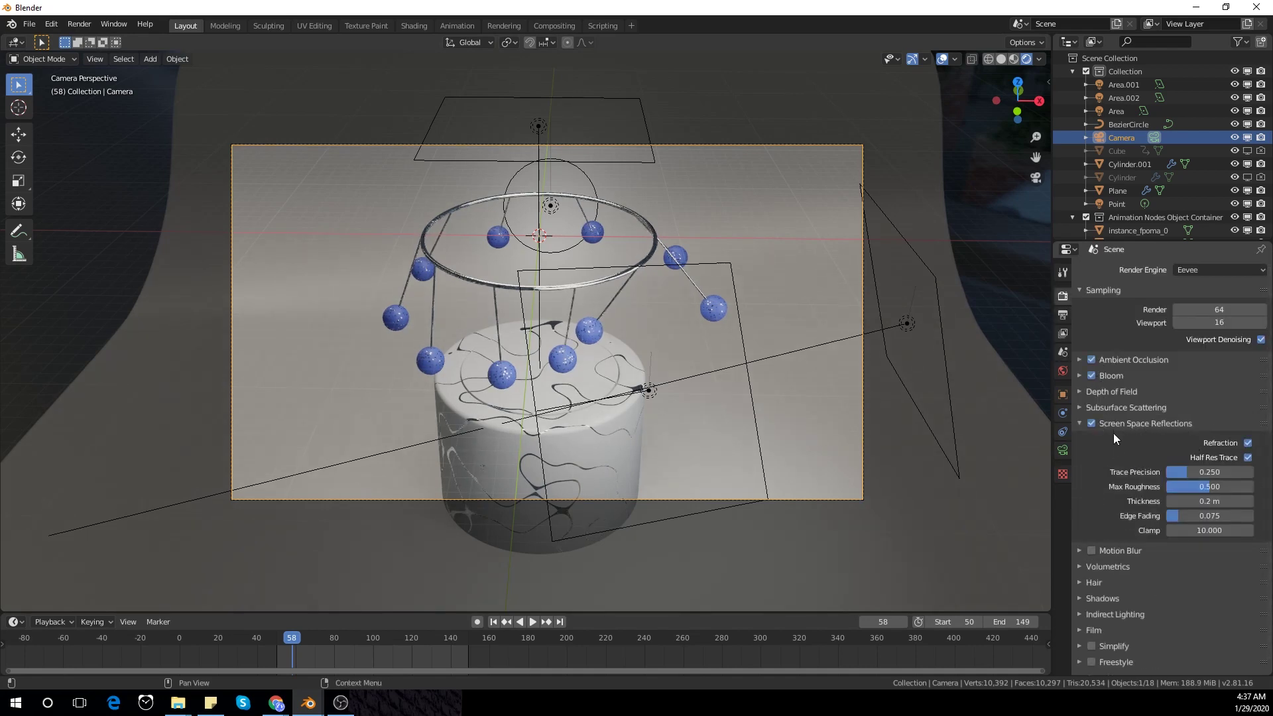
click(1103, 598)
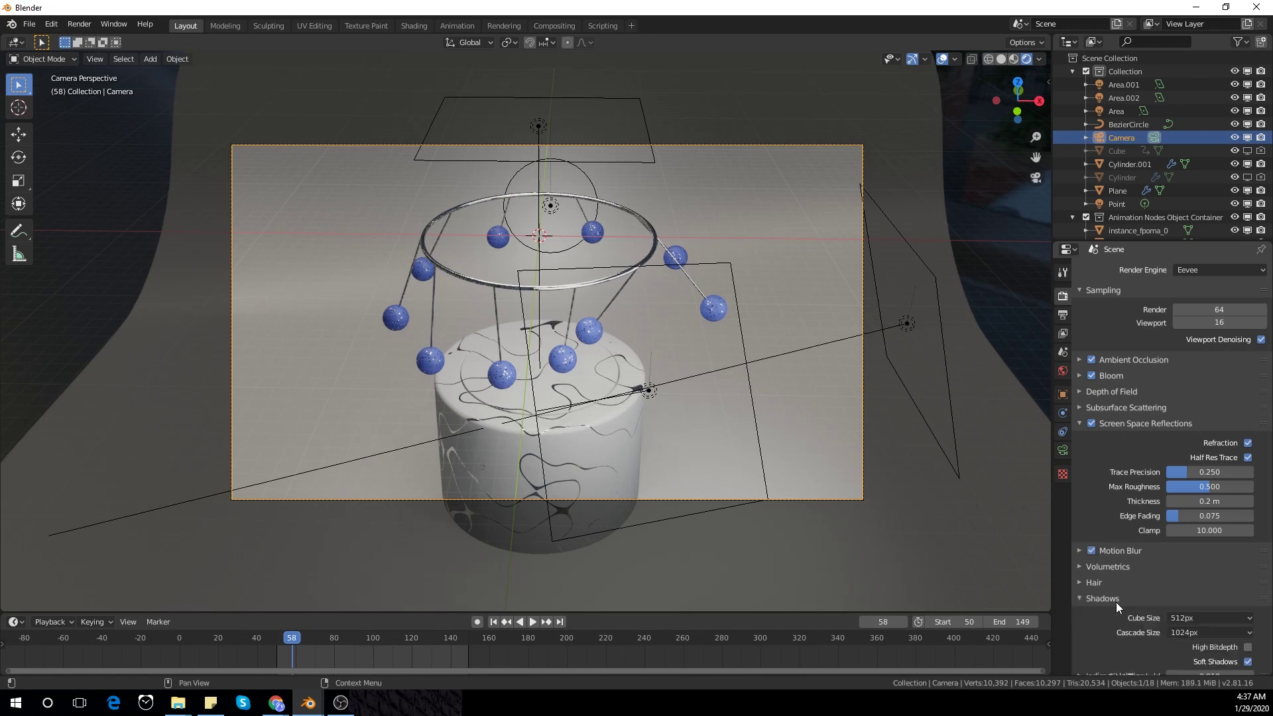
scroll(1267, 592, down, 3)
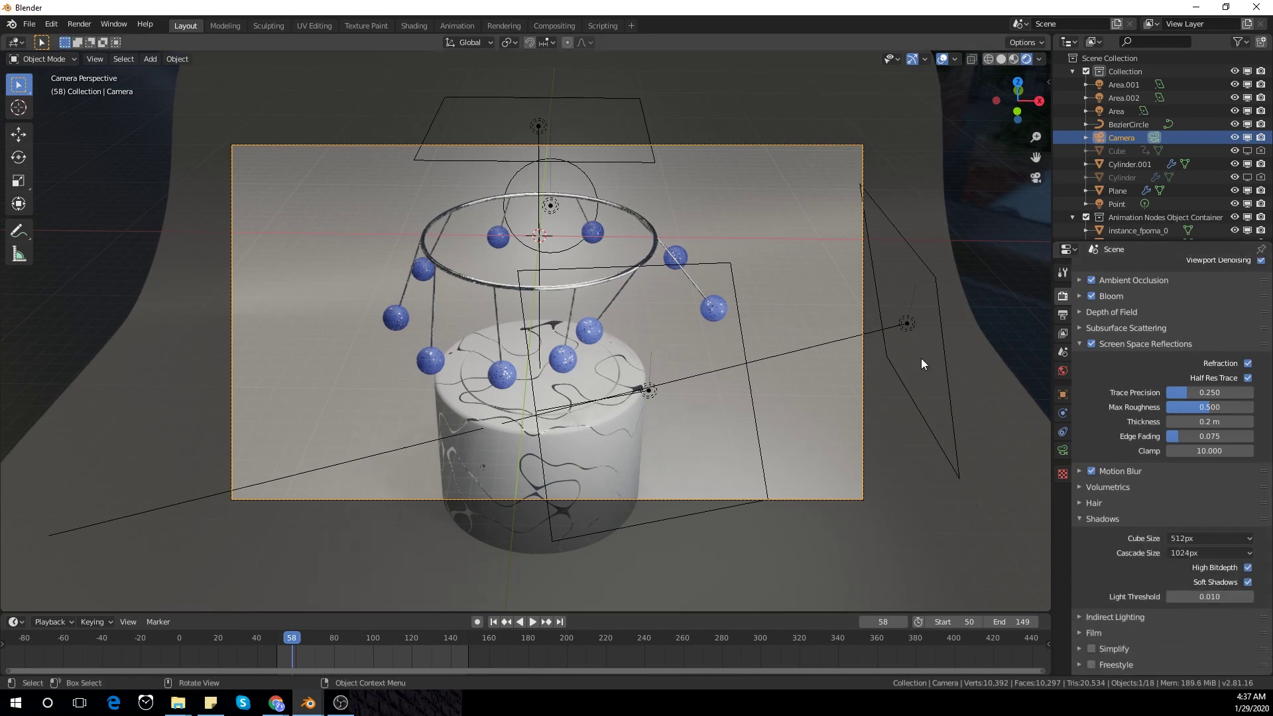
scroll(1168, 550, up, 3)
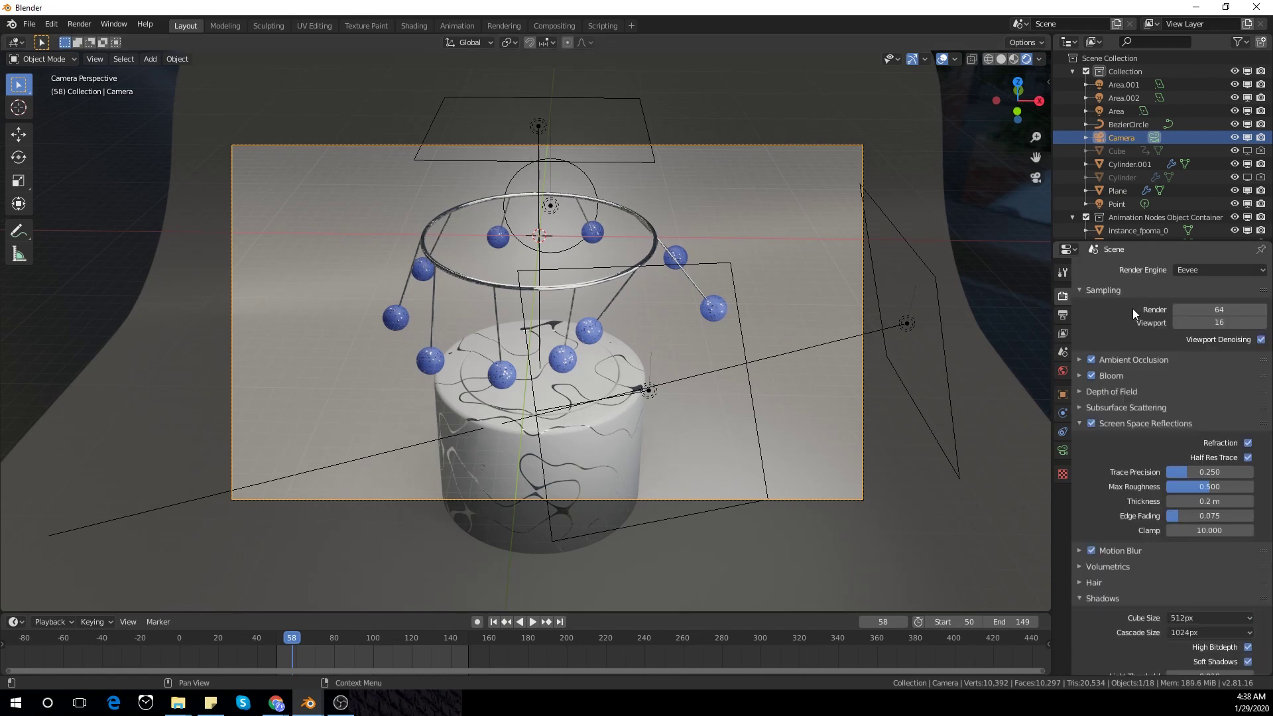
- Try a world background strength of 0.2 and restore it to 0.3
click(1063, 451)
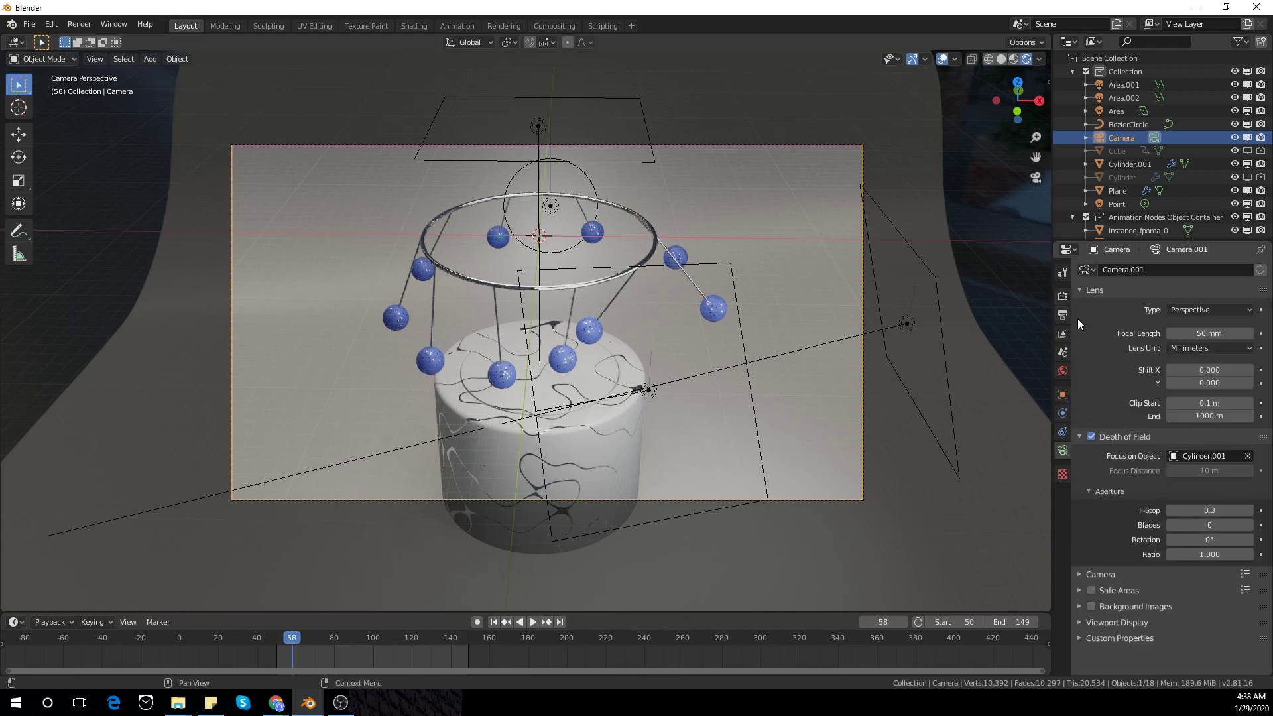
click(1065, 366)
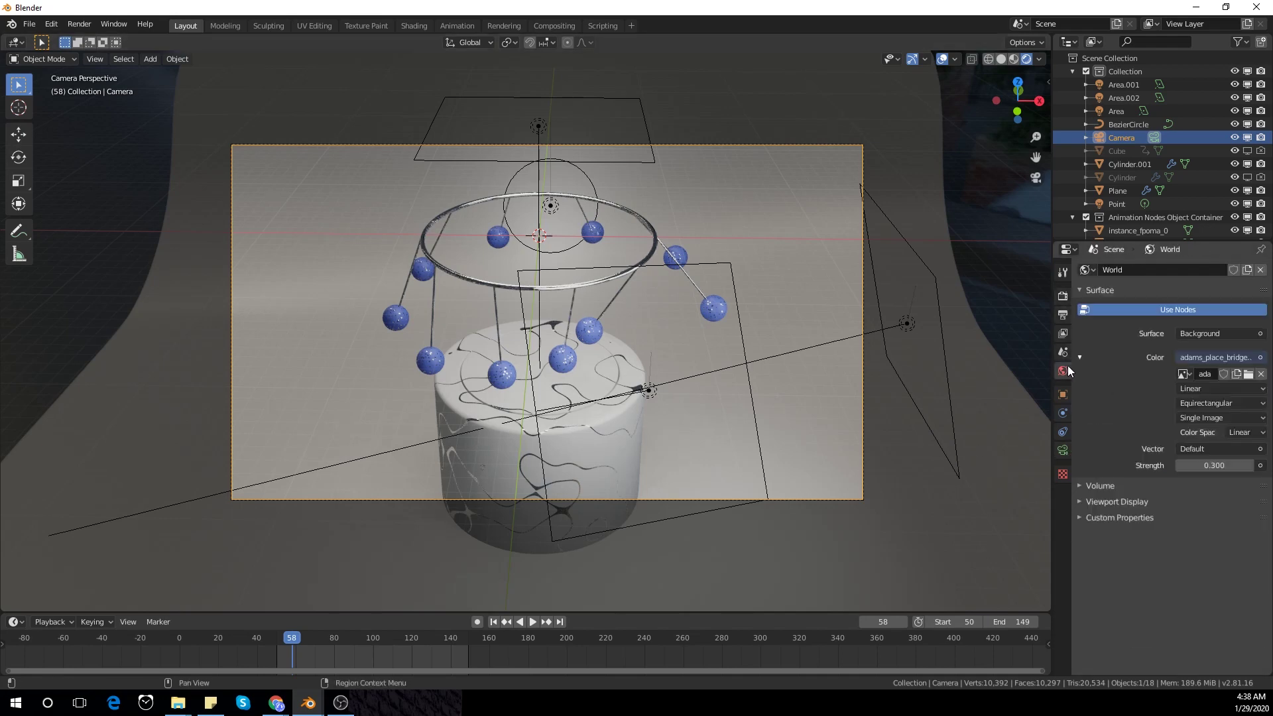
click(1178, 468)
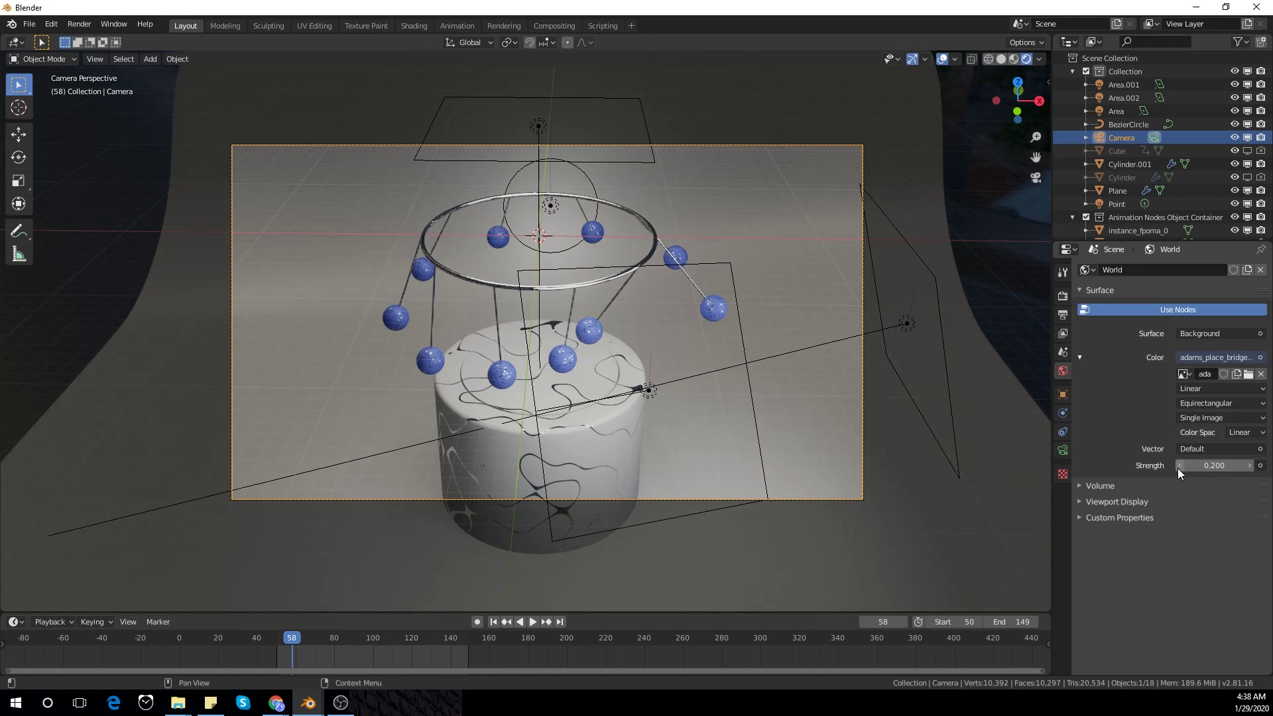
click(1250, 467)
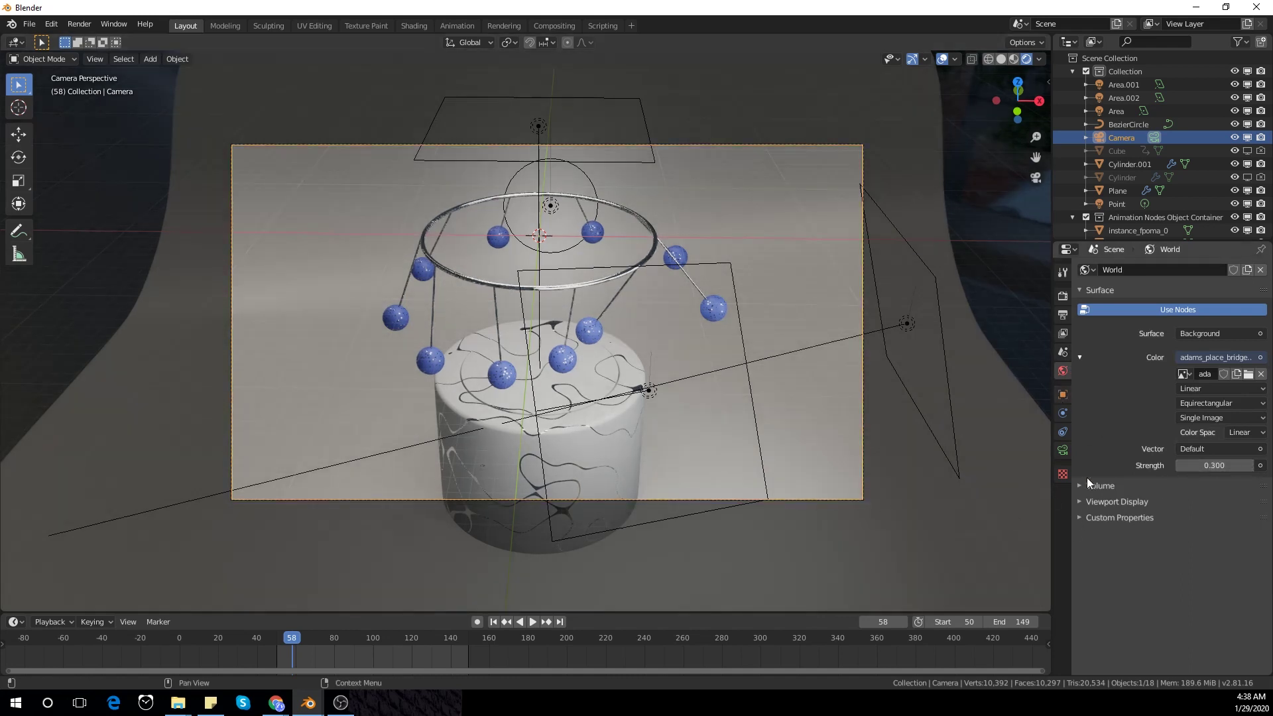
- Create New Folder(1) inside F:\youtube\animation nodes and choose it as the render output folder
click(1063, 315)
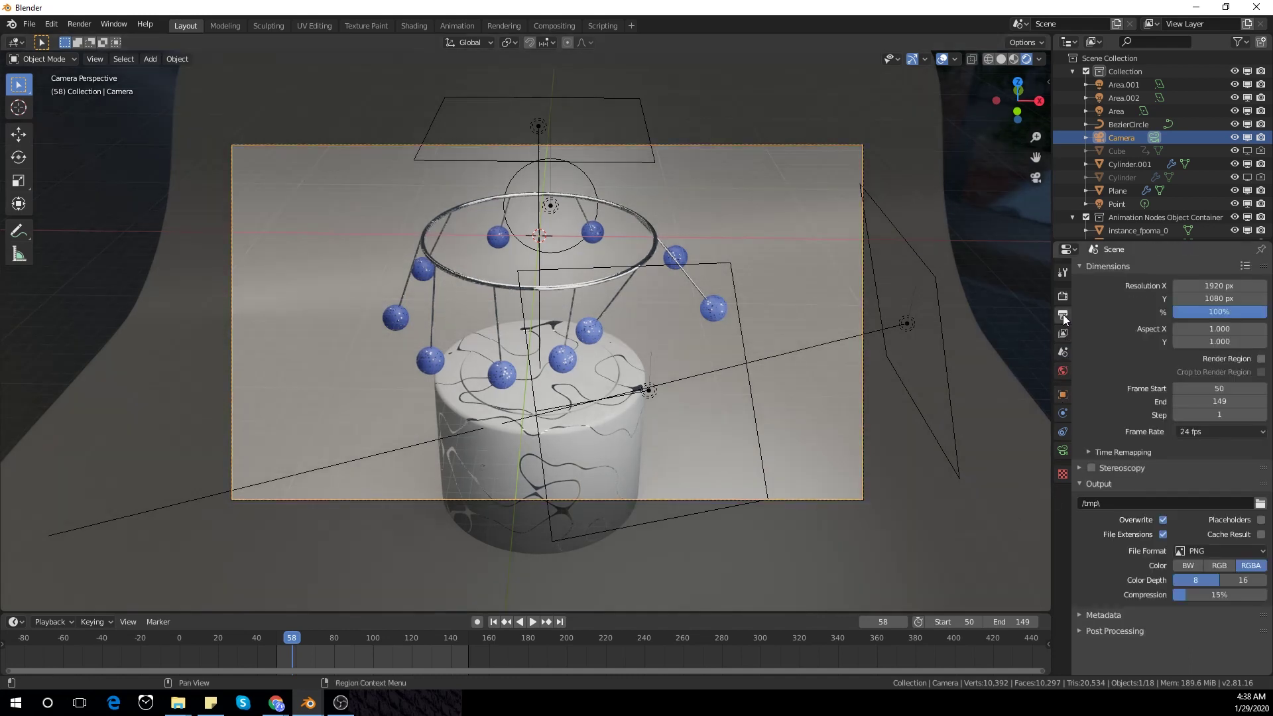
click(1259, 503)
click(420, 475)
click(428, 489)
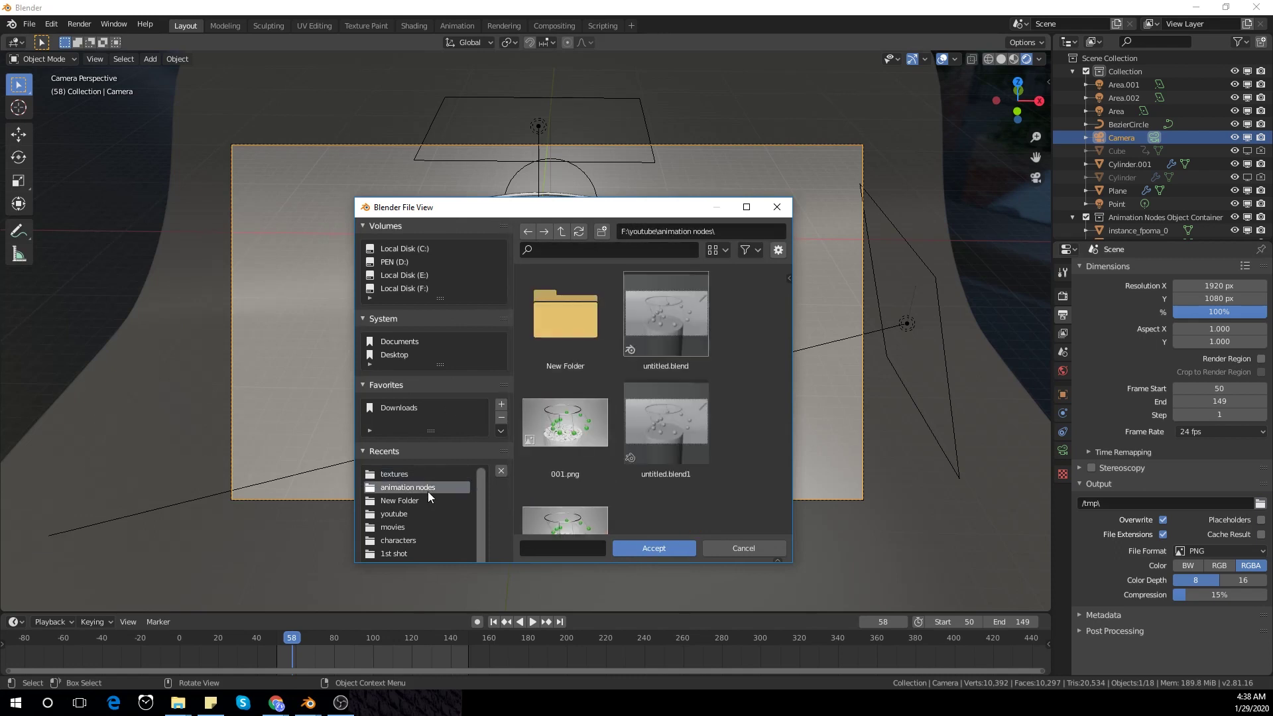
click(601, 231)
key(Return)
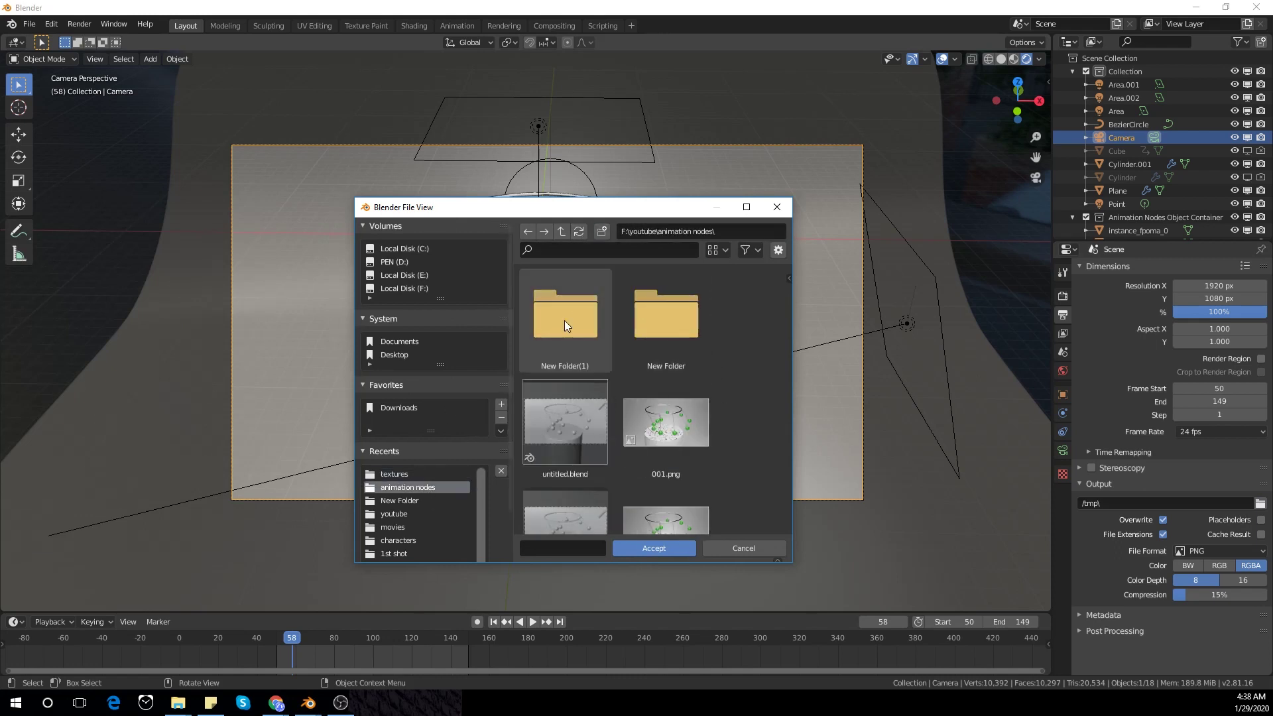
double_click(563, 320)
click(666, 547)
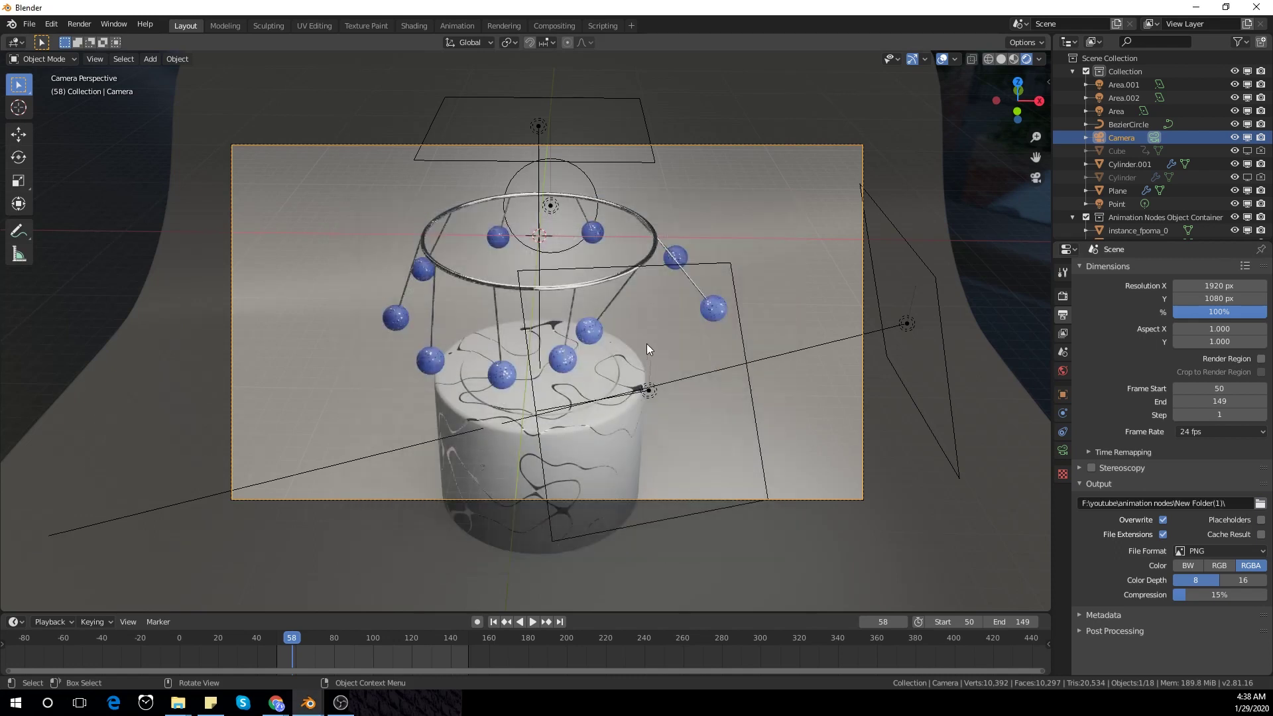
- Play the pendulum animation through the camera to check its motion and stop the playback
click(533, 621)
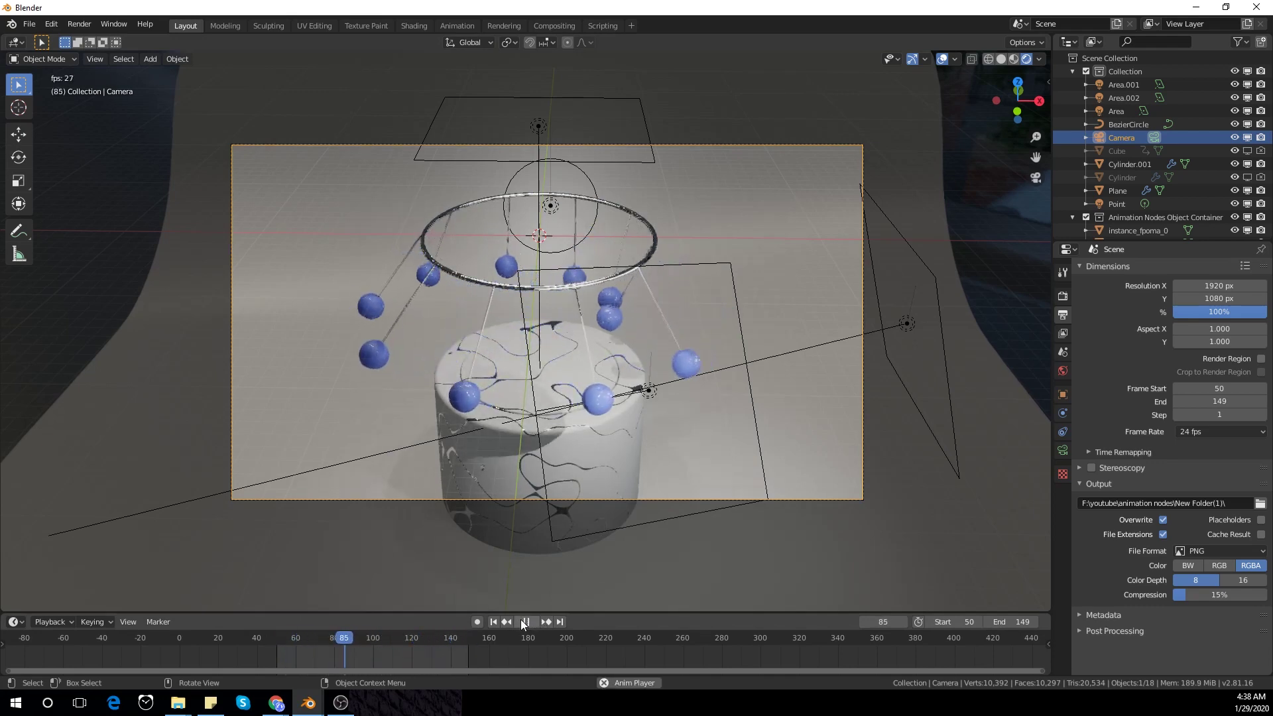
click(522, 621)
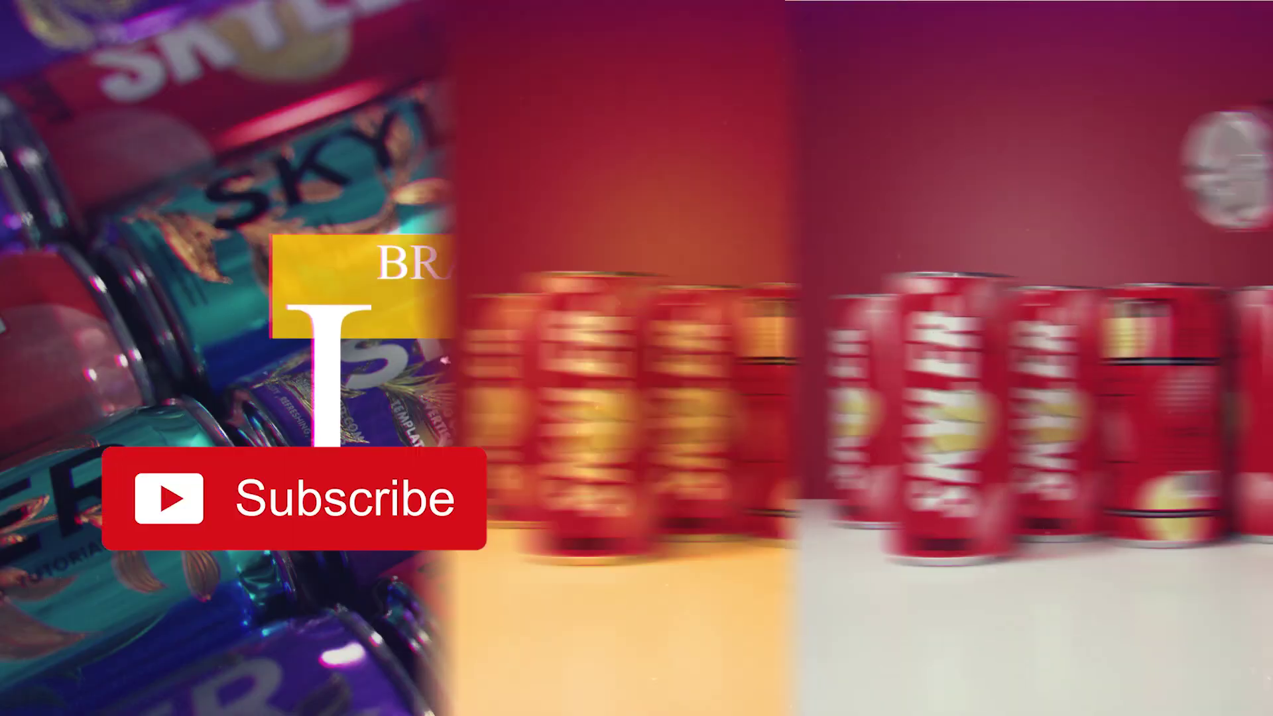